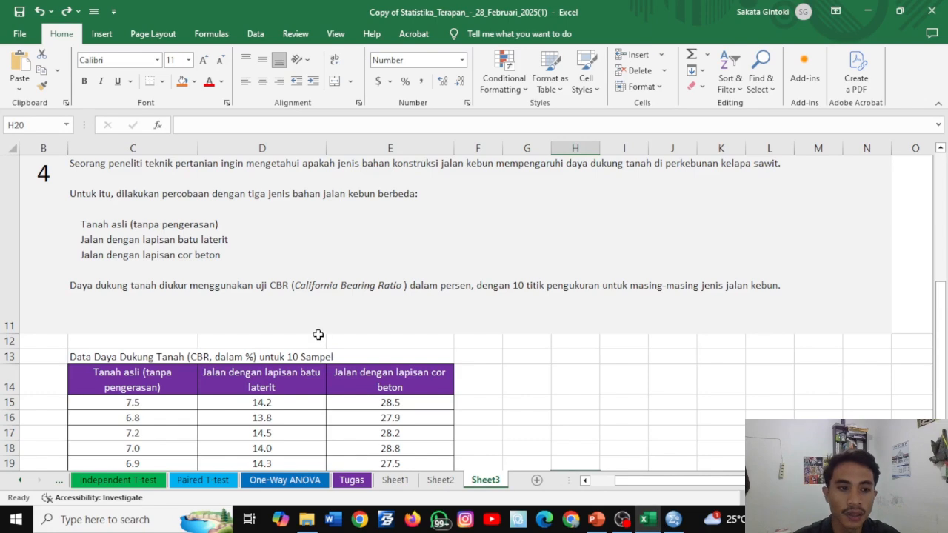
Review question 4 about plantation road materials and its CBR soil bearing capacity data table
{"action": "scroll", "coordinate": [295, 274], "scroll_direction": "up", "scroll_amount": 1}
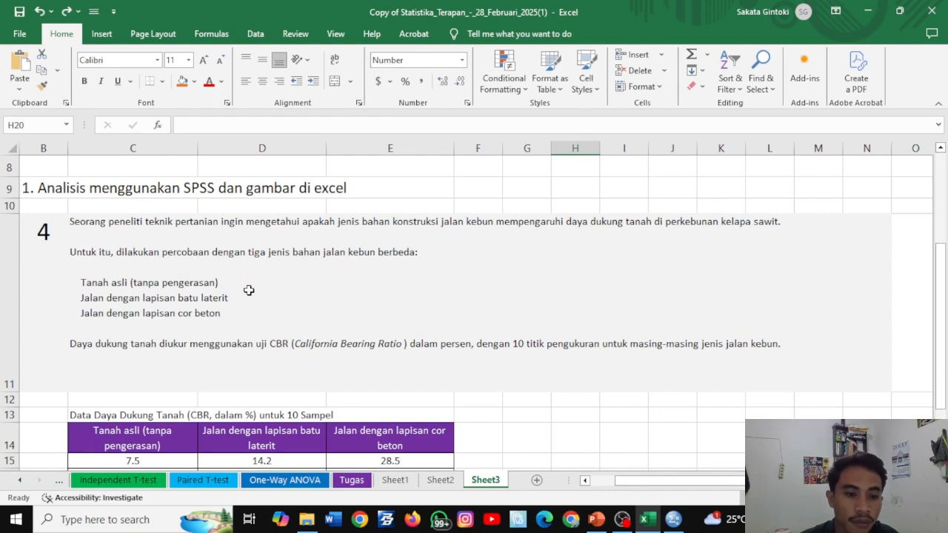
{"action": "scroll", "coordinate": [250, 289], "scroll_direction": "down", "scroll_amount": 1}
{"action": "scroll", "coordinate": [250, 289], "scroll_direction": "down", "scroll_amount": 3}
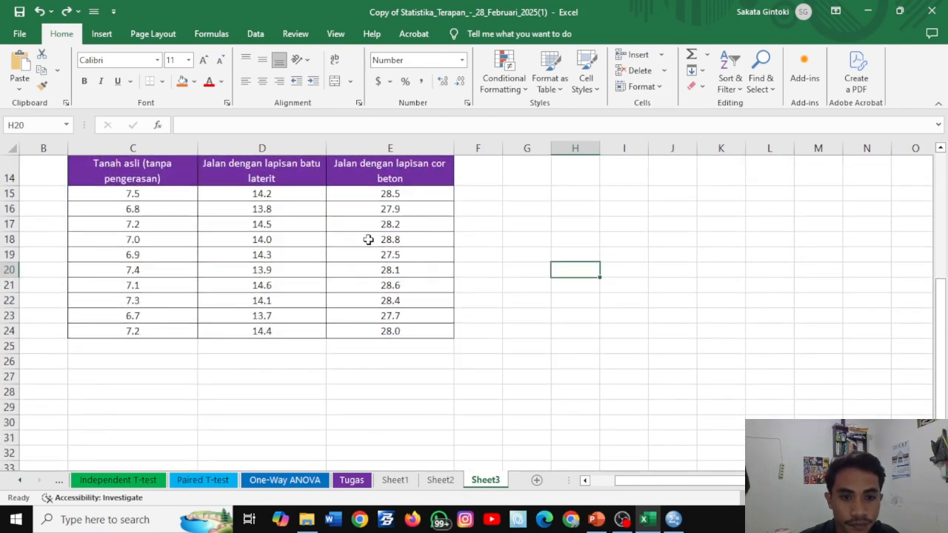
{"action": "scroll", "coordinate": [368, 241], "scroll_direction": "up", "scroll_amount": 4}
{"action": "scroll", "coordinate": [381, 266], "scroll_direction": "down", "scroll_amount": 4}
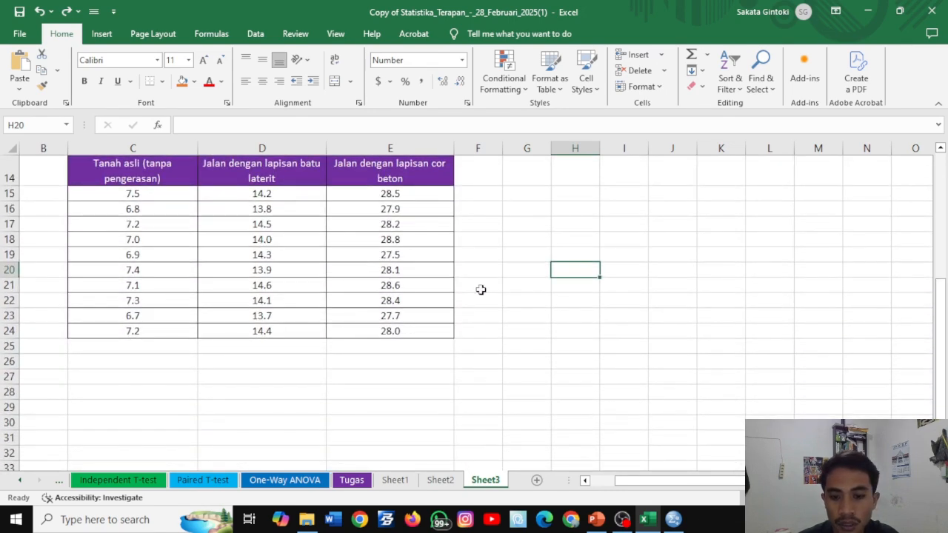
Switch to IBM SPSS Statistics and define the first variable with the name Perlakuan
{"action": "left_click", "coordinate": [673, 519]}
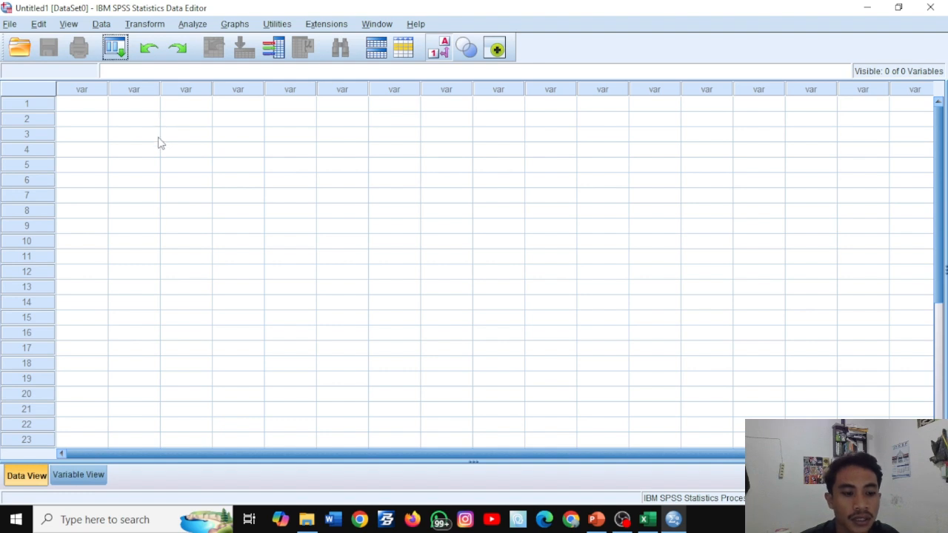
{"action": "left_click", "coordinate": [92, 473]}
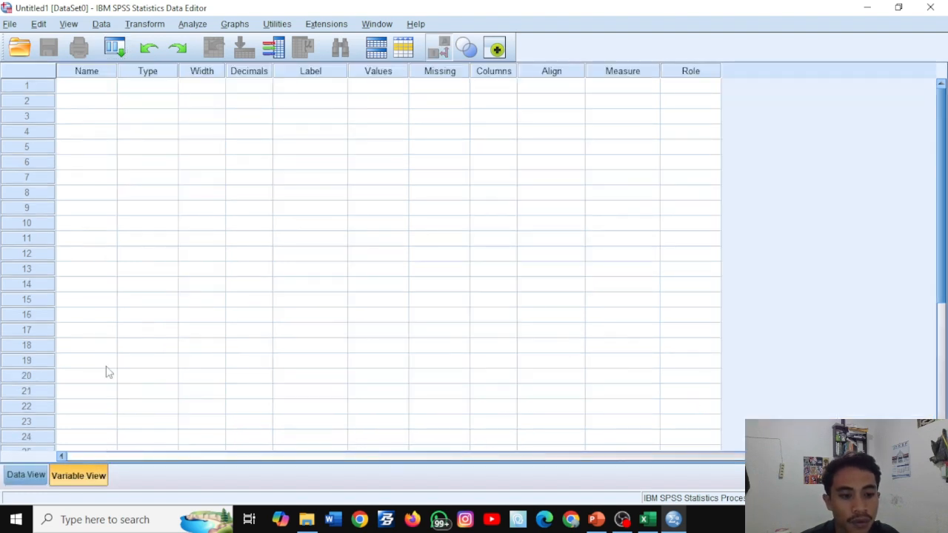
{"action": "left_click", "coordinate": [94, 90]}
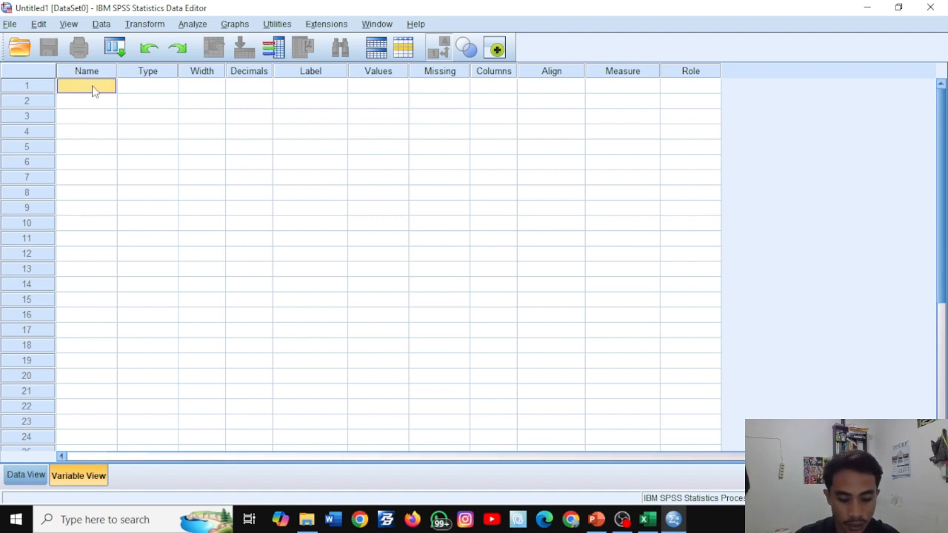
{"action": "type", "text": "Perlakuan"}
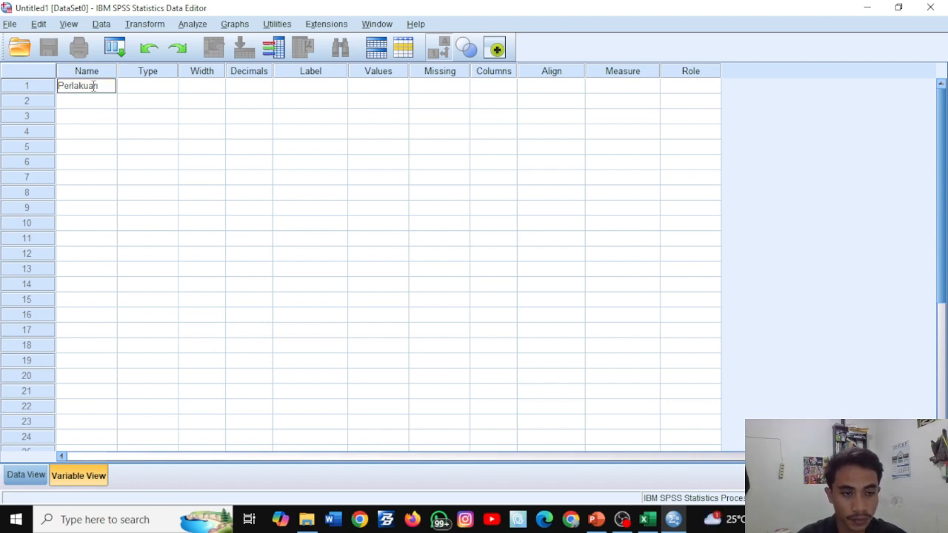
{"action": "key", "text": "Return"}
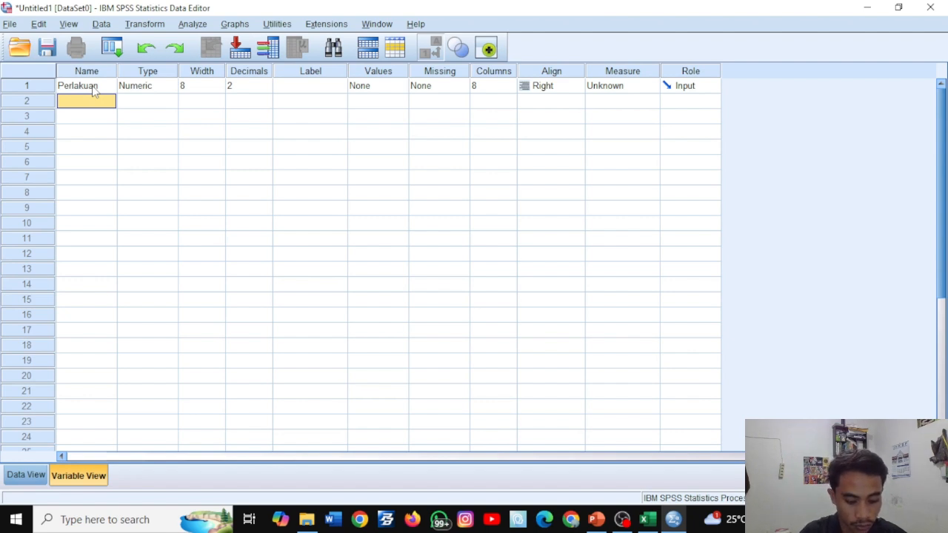
Define a second variable named Daya_Dukung_Tanah and widen the Name column to fit it
{"action": "type", "text": "Daya_Du"}
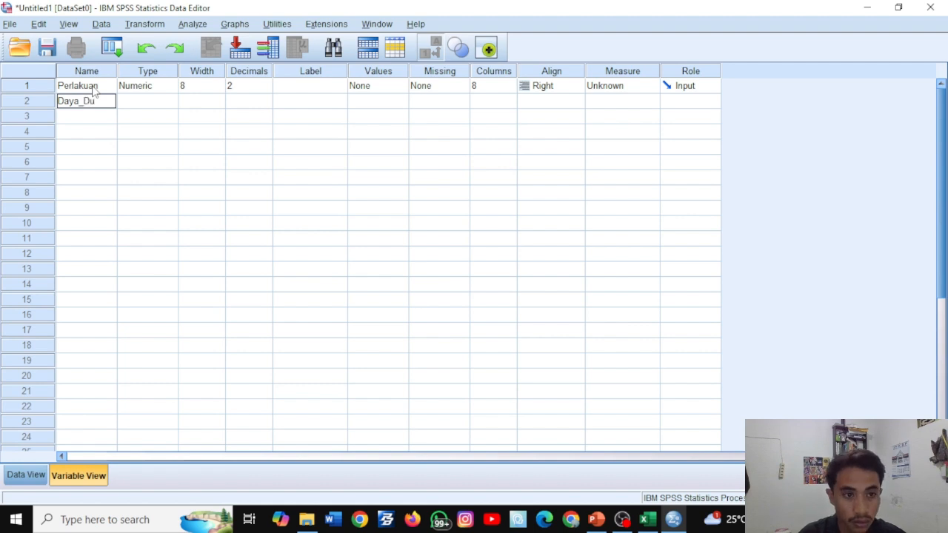
{"action": "type", "text": "kung"}
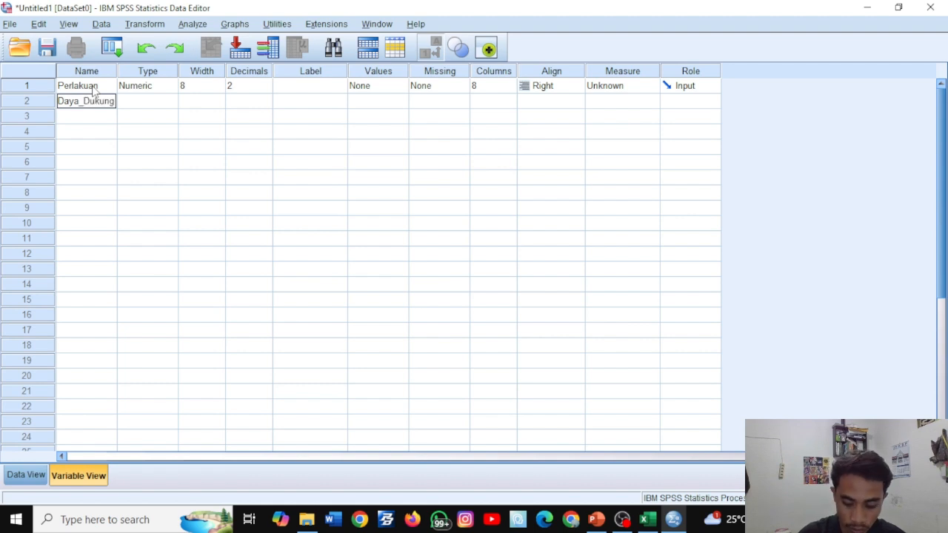
{"action": "type", "text": "_Tanah"}
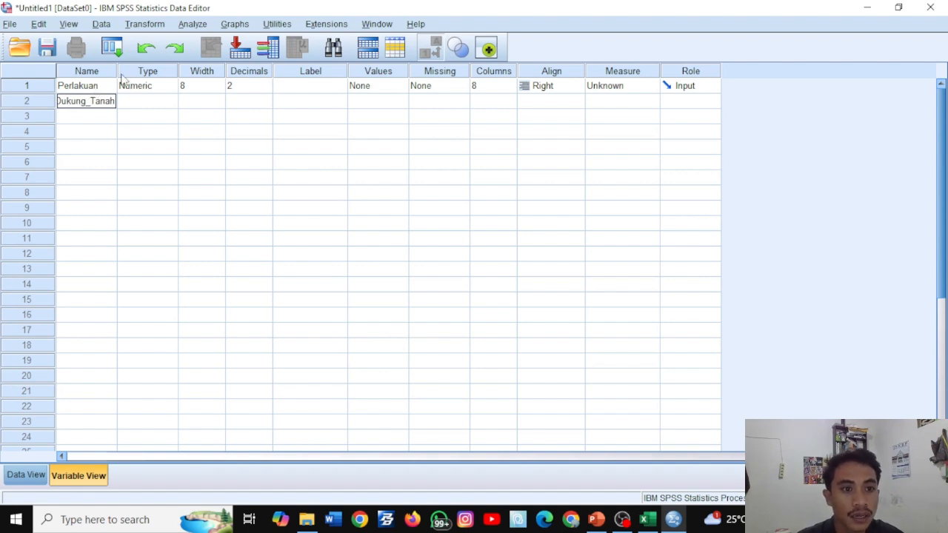
{"action": "left_click_drag", "start_coordinate": [116, 68], "coordinate": [170, 65]}
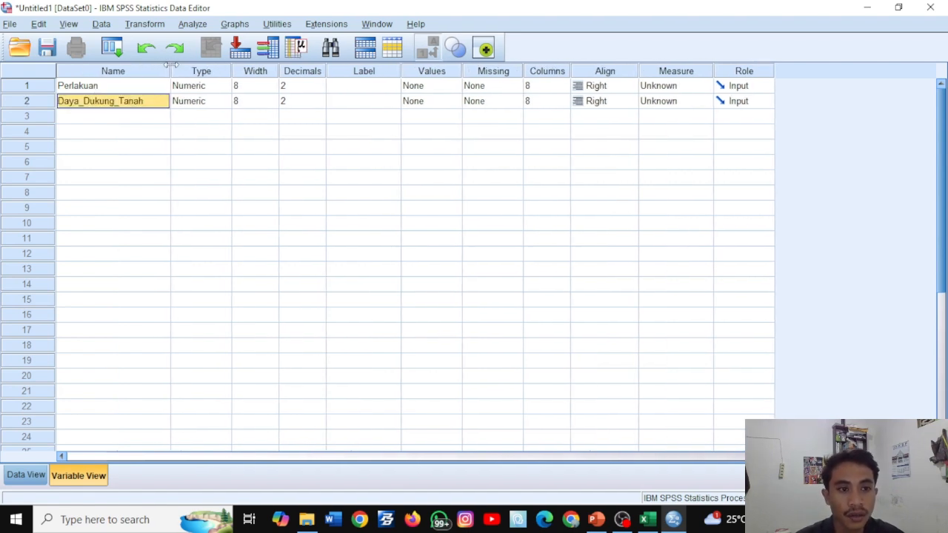
Add a value label for Perlakuan, 1 = "Tanah asli (tanpa pengerasan)", copying the text from the Excel table header
{"action": "left_click", "coordinate": [124, 88]}
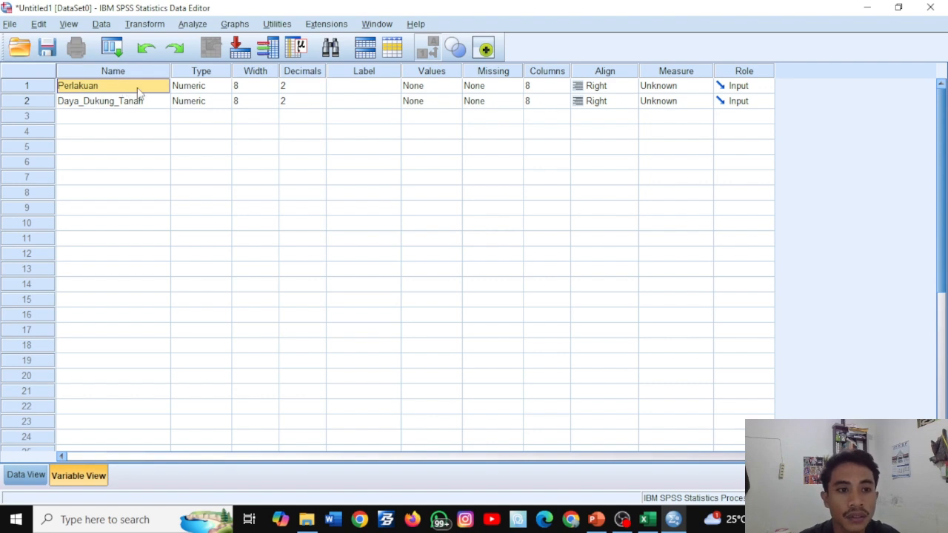
{"action": "left_click", "coordinate": [427, 93]}
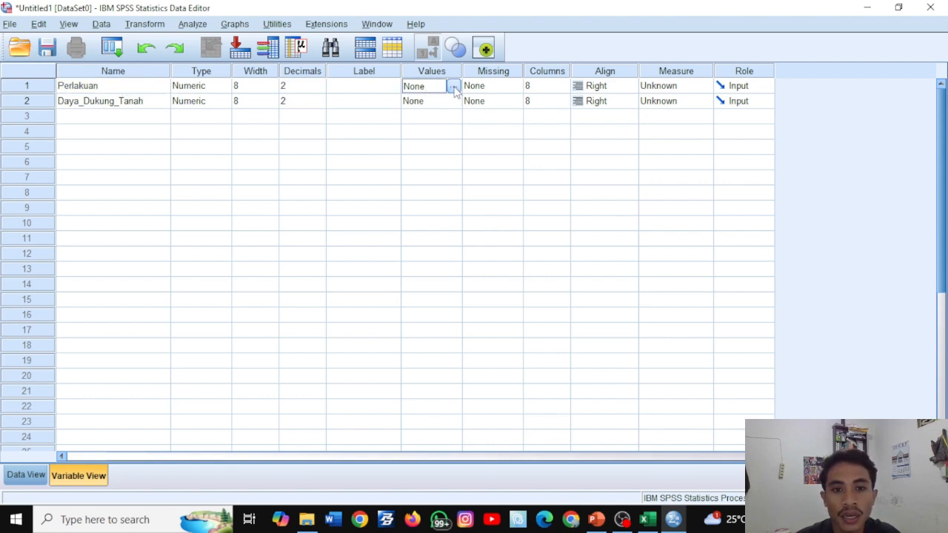
{"action": "left_click", "coordinate": [452, 87]}
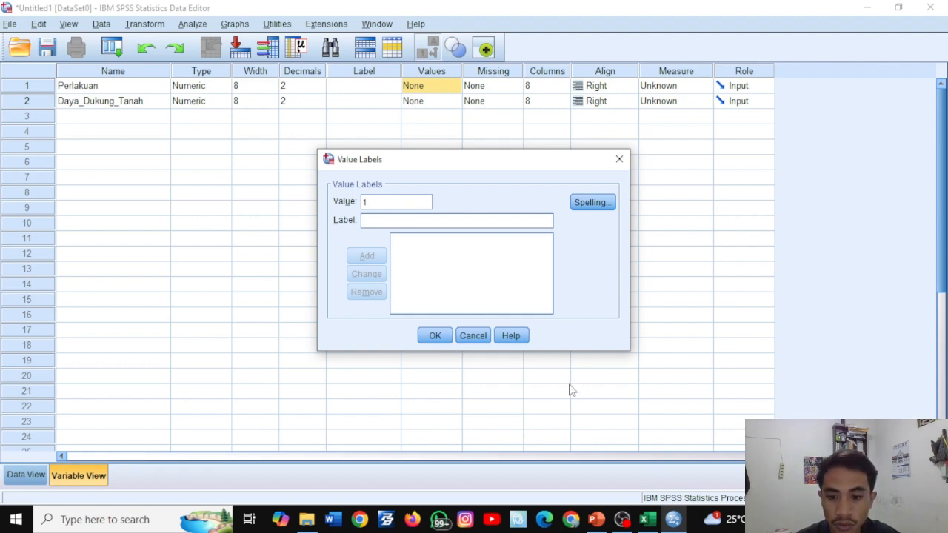
{"action": "left_click", "coordinate": [644, 519]}
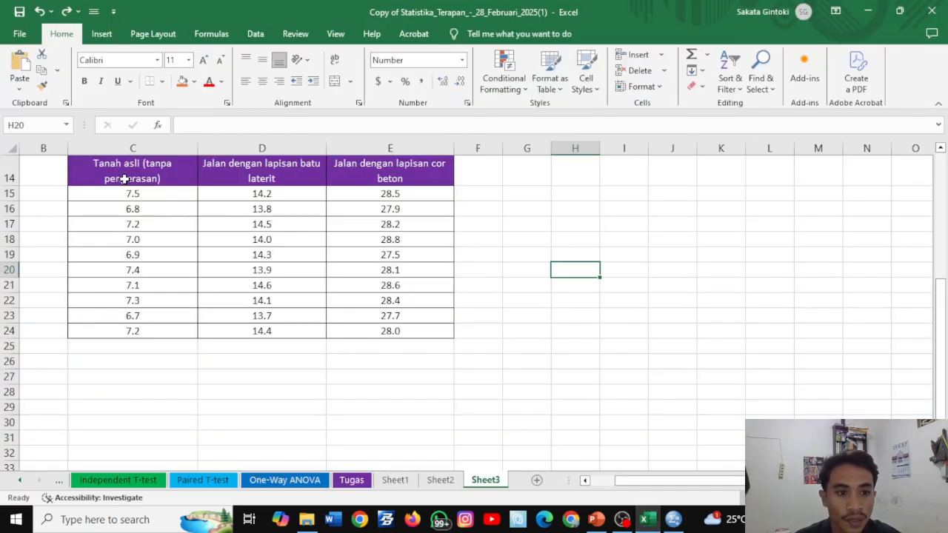
{"action": "left_click", "coordinate": [111, 163]}
{"action": "key", "text": "F2"}
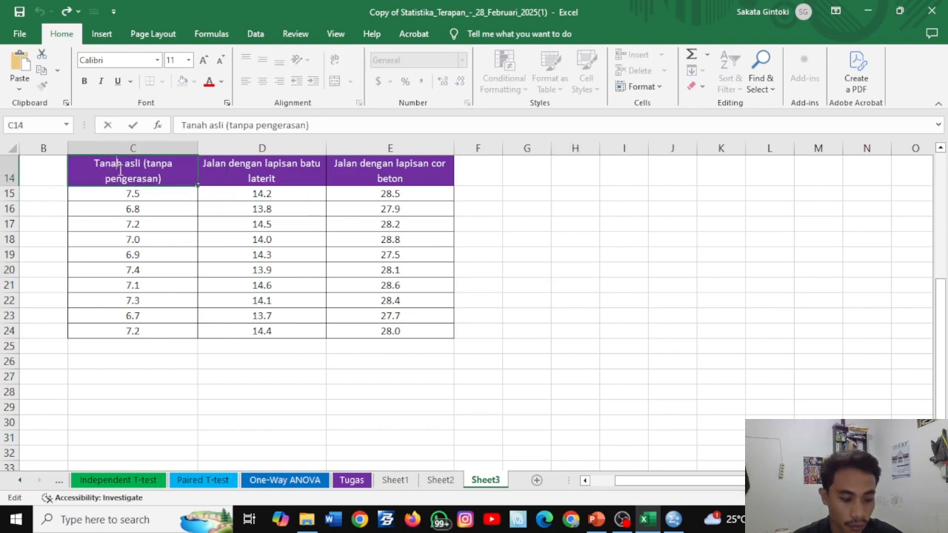
{"action": "key", "text": "ctrl+shift+Home"}
{"action": "key", "text": "ctrl+c"}
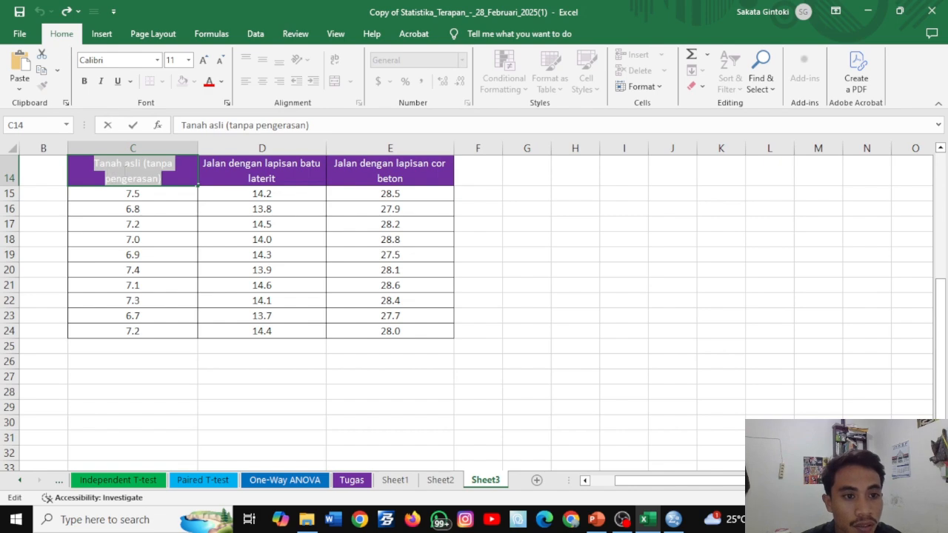
{"action": "left_click", "coordinate": [673, 519]}
{"action": "left_click", "coordinate": [394, 220]}
{"action": "key", "text": "ctrl+v"}
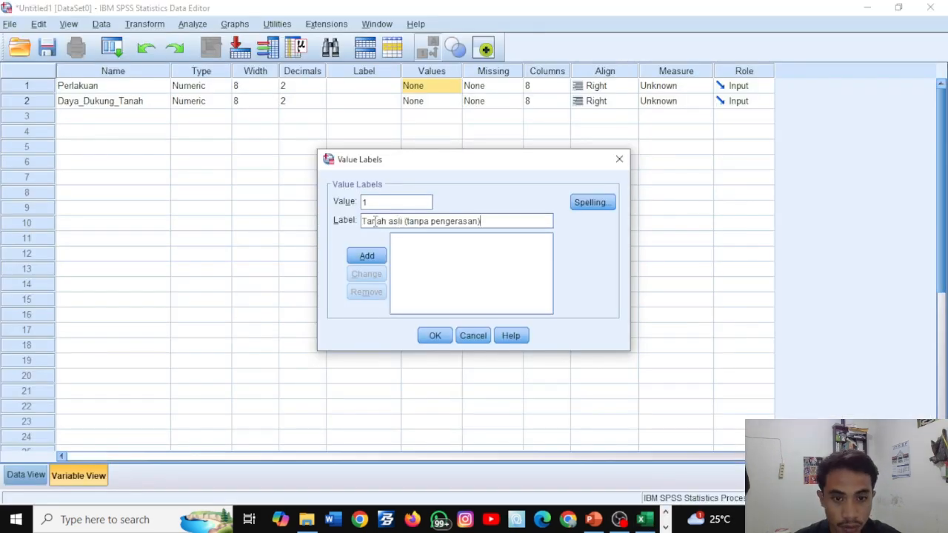
{"action": "left_click", "coordinate": [380, 256]}
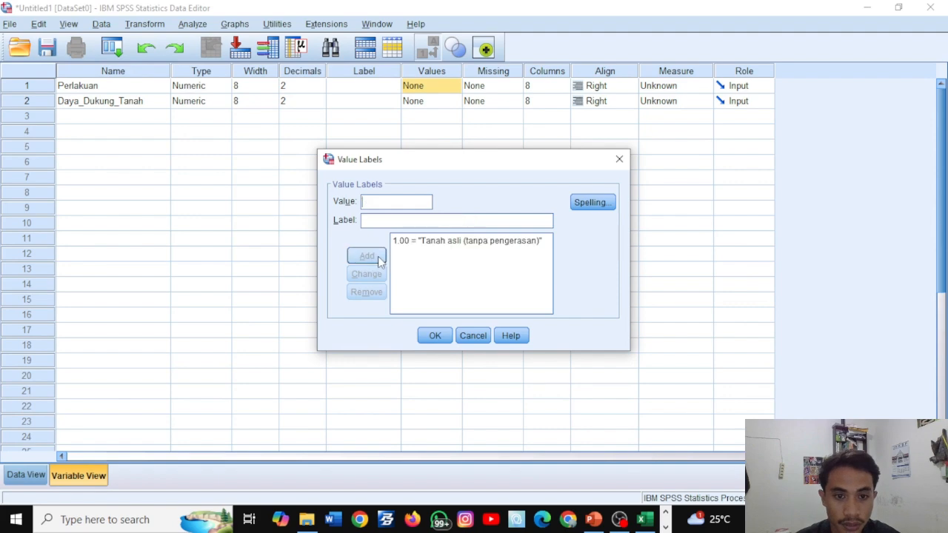
Add the value label 2 = "Jalan dengan lapisan batu laterit", copying the text from the Excel table header
{"action": "left_click", "coordinate": [370, 200]}
{"action": "type", "text": "2"}
{"action": "left_click", "coordinate": [644, 519]}
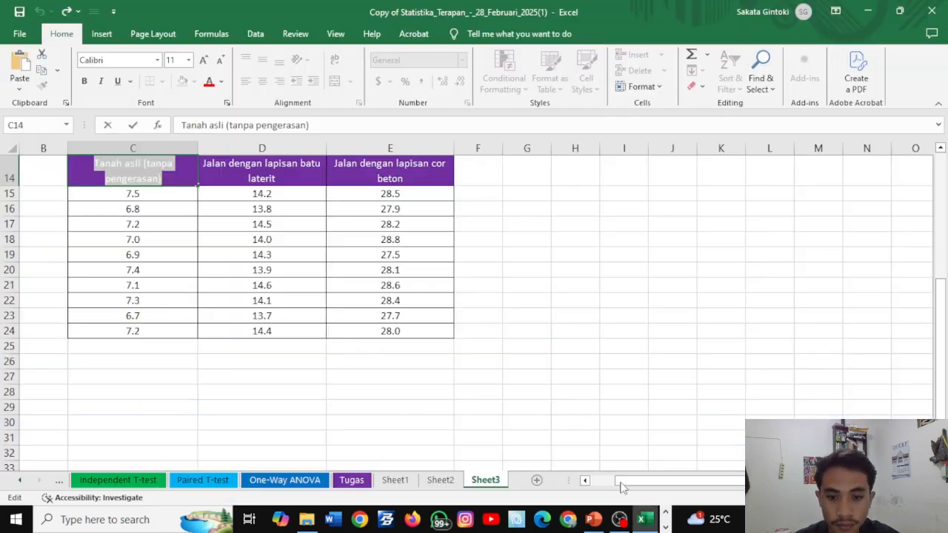
{"action": "left_click", "coordinate": [243, 167]}
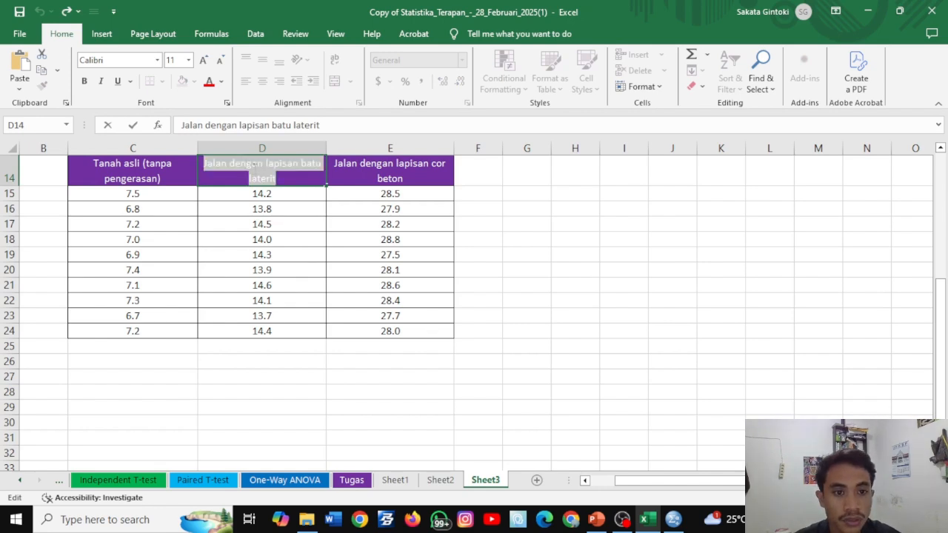
{"action": "left_click", "coordinate": [673, 519]}
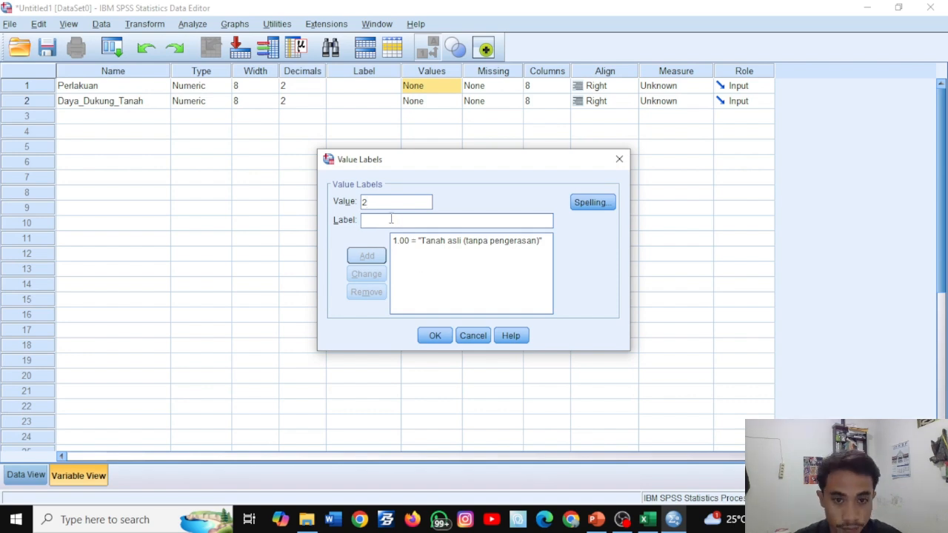
{"action": "type", "text": "Jalan dengan lapisan batu laterit"}
{"action": "left_click", "coordinate": [368, 257]}
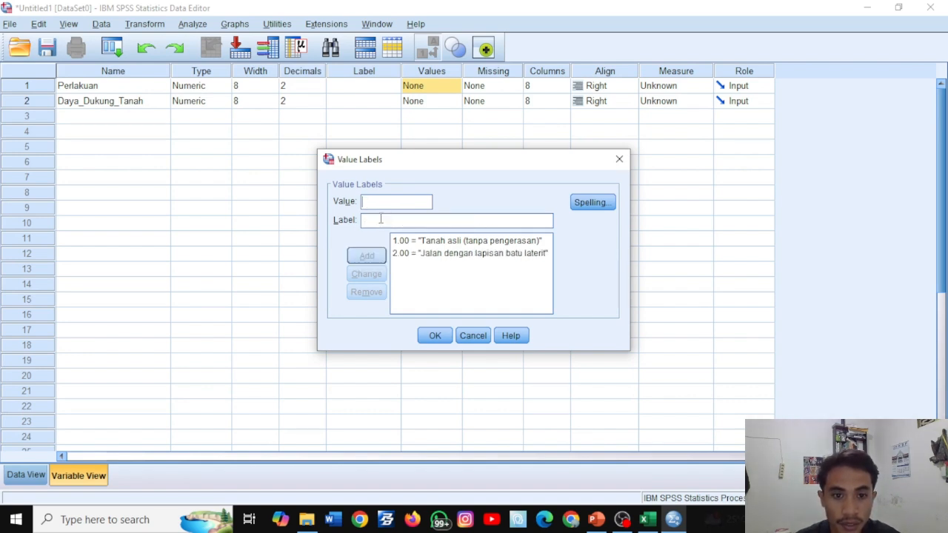
Add the value label 3 = "Jalan dengan lapisan cor beton", copied from the Excel table header, and apply the labels to Perlakuan
{"action": "left_click", "coordinate": [645, 519]}
{"action": "left_click", "coordinate": [383, 176]}
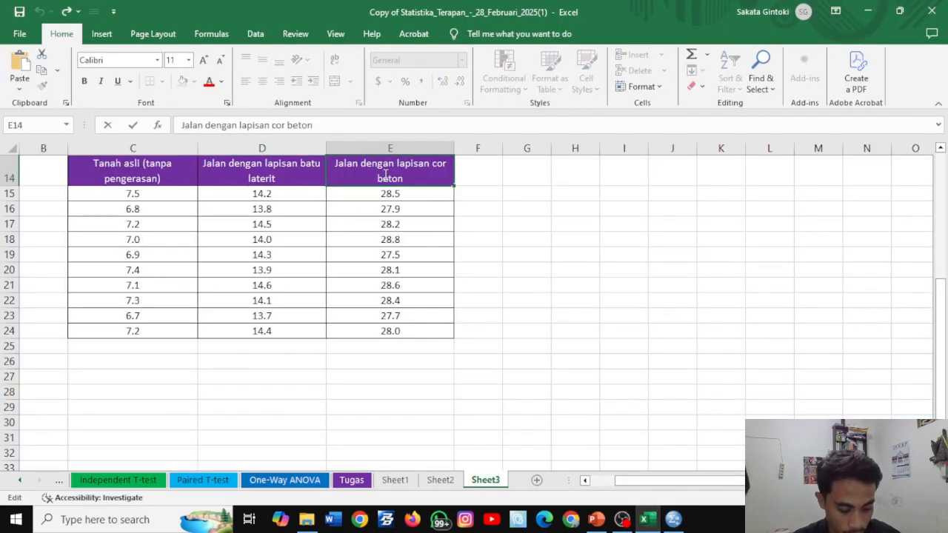
{"action": "triple_click", "coordinate": [383, 175]}
{"action": "key", "text": "ctrl+c"}
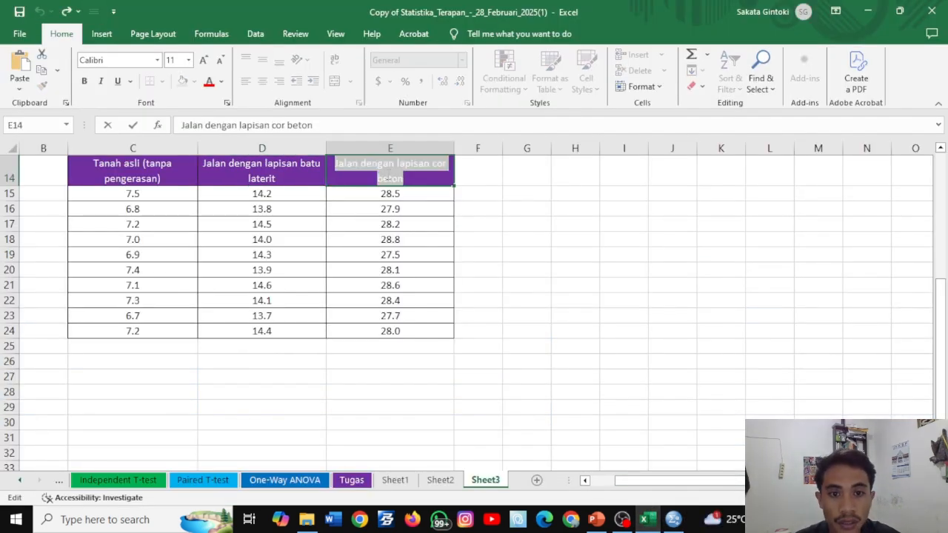
{"action": "left_click", "coordinate": [673, 519]}
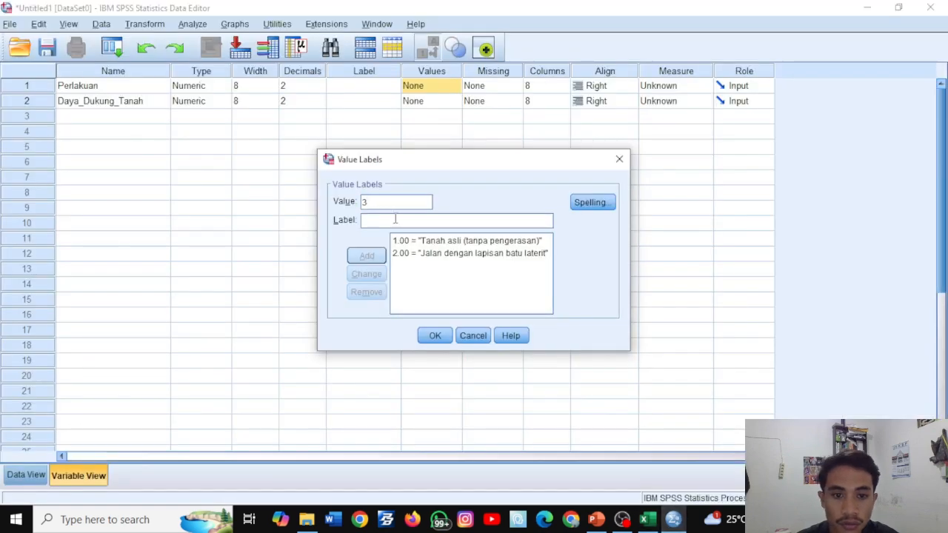
{"action": "key", "text": "ctrl+v"}
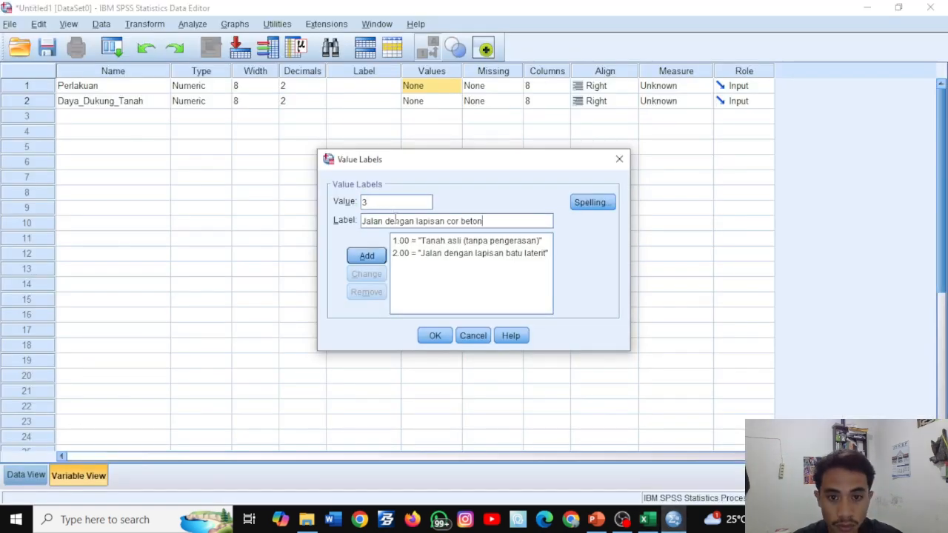
{"action": "left_click", "coordinate": [366, 255]}
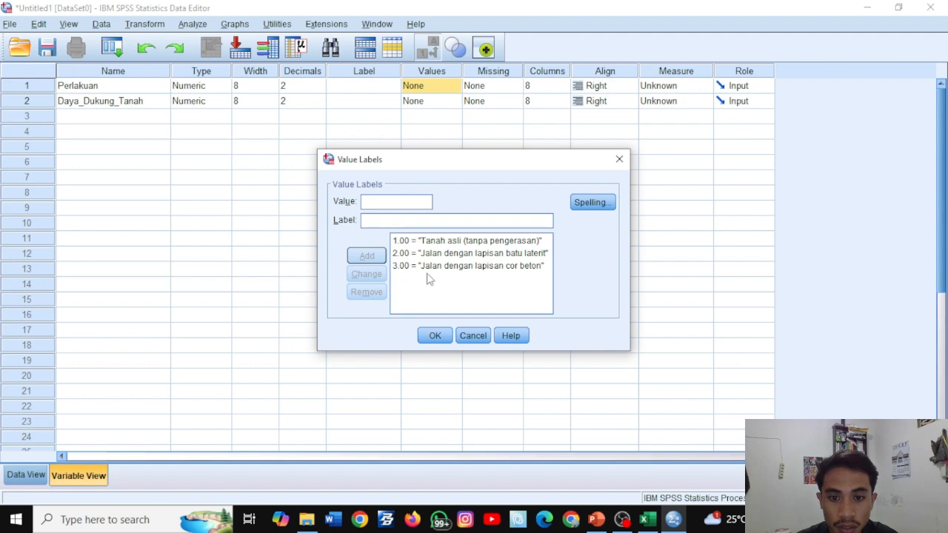
{"action": "left_click", "coordinate": [435, 335]}
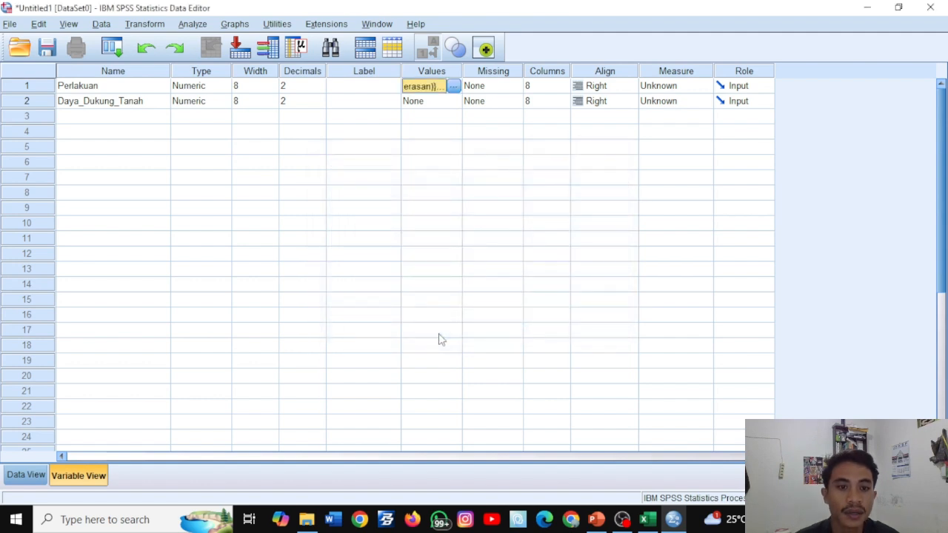
{"action": "left_click", "coordinate": [433, 147]}
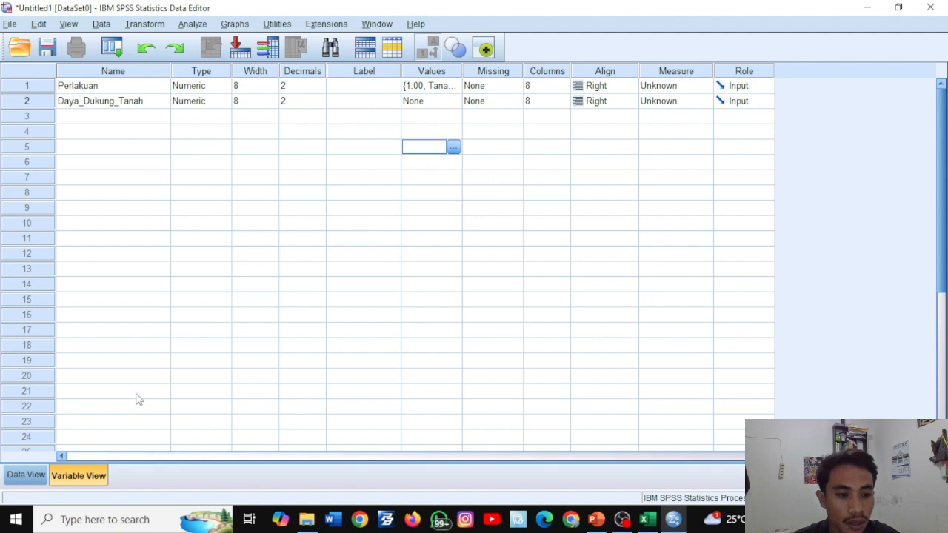
Widen the Perlakuan and Daya_Dukung_Tanah columns in the data grid and select the first Perlakuan cell
{"action": "left_click", "coordinate": [25, 475]}
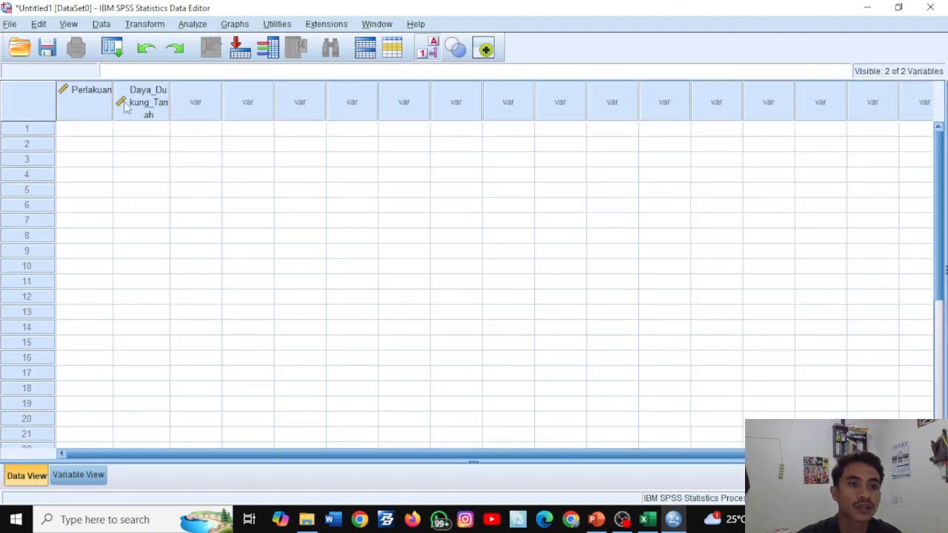
{"action": "left_click_drag", "start_coordinate": [113, 103], "coordinate": [175, 104]}
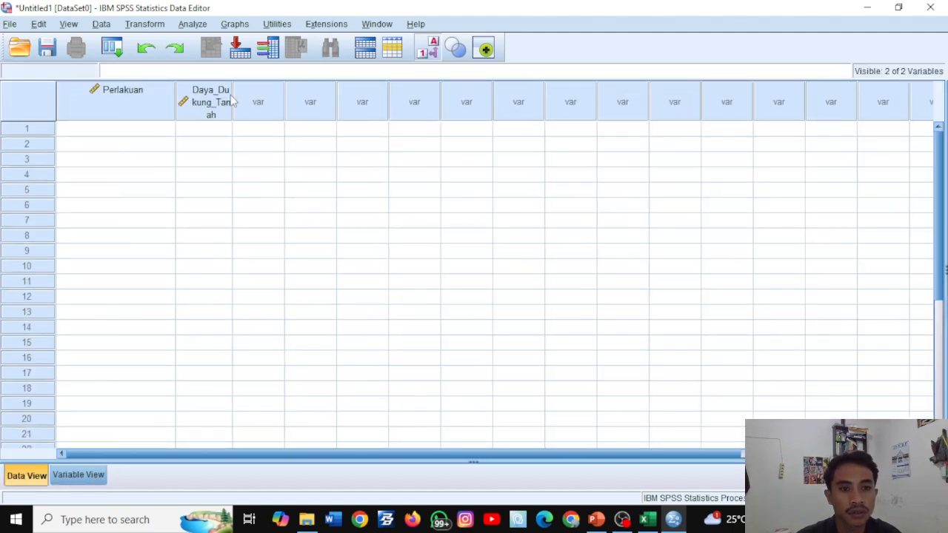
{"action": "left_click_drag", "start_coordinate": [232, 102], "coordinate": [300, 102]}
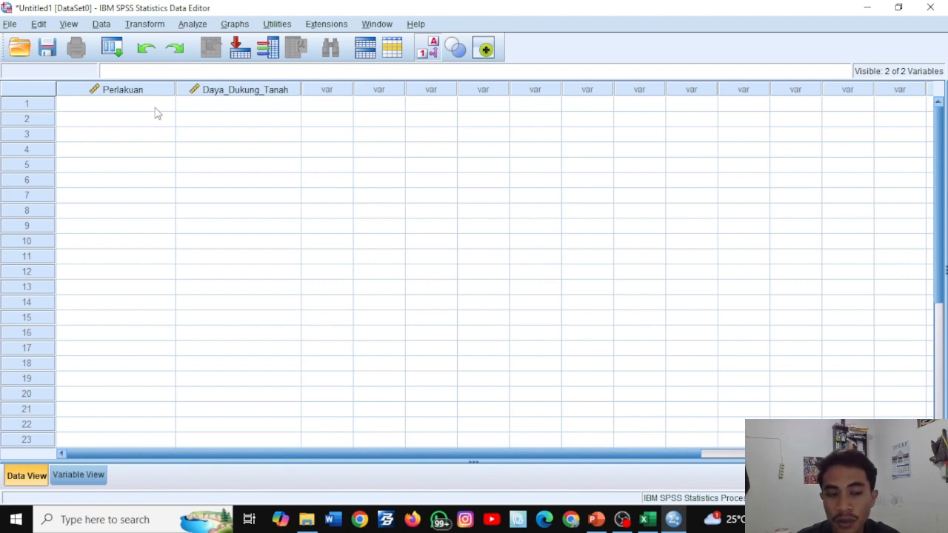
{"action": "left_click", "coordinate": [110, 109]}
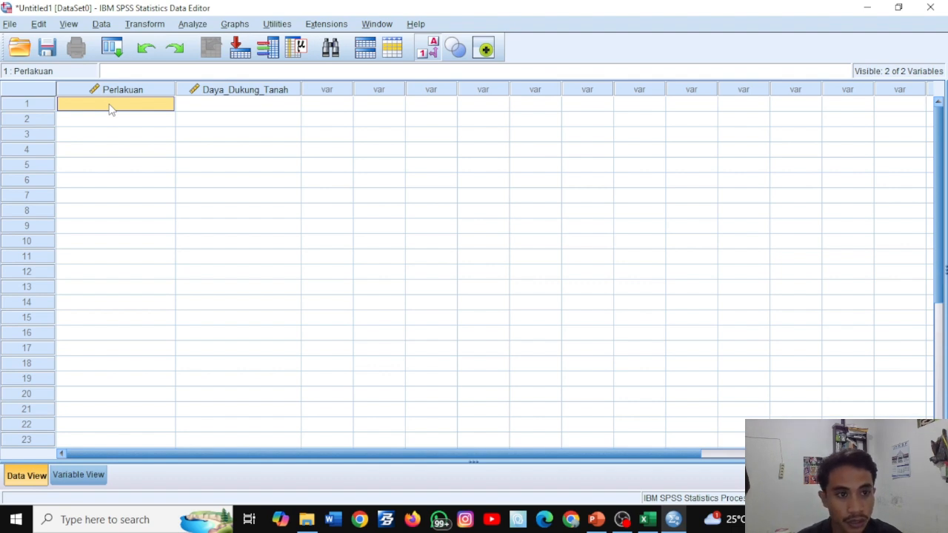
Fill Perlakuan in rows 1 to 10 with the code 1 for untreated soil
{"action": "type", "text": "1"}
{"action": "key", "text": "Return"}
{"action": "type", "text": "1"}
{"action": "key", "text": "Return"}
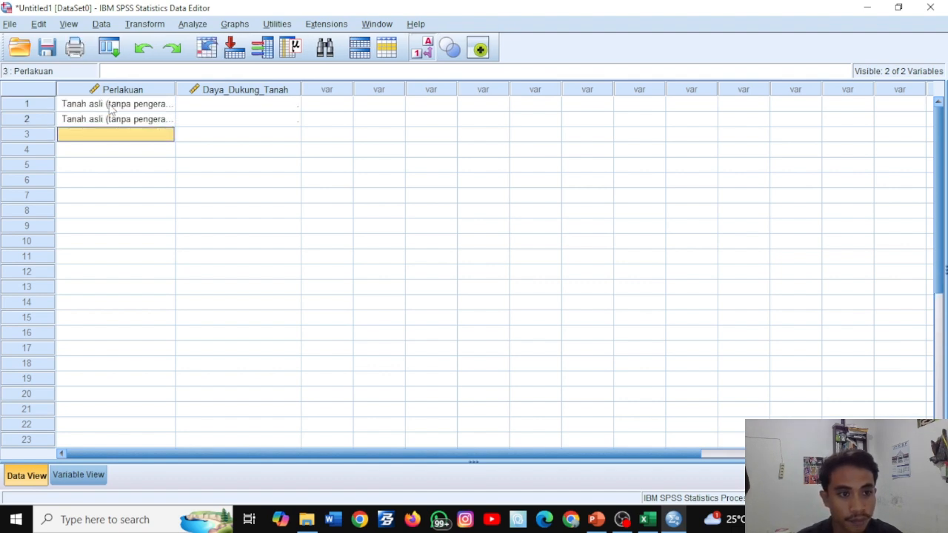
{"action": "type", "text": "1"}
{"action": "key", "text": "Return"}
{"action": "type", "text": "1"}
{"action": "key", "text": "Return"}
{"action": "type", "text": "1"}
{"action": "key", "text": "Return"}
{"action": "key", "text": "1"}
{"action": "key", "text": "Return"}
{"action": "type", "text": "1"}
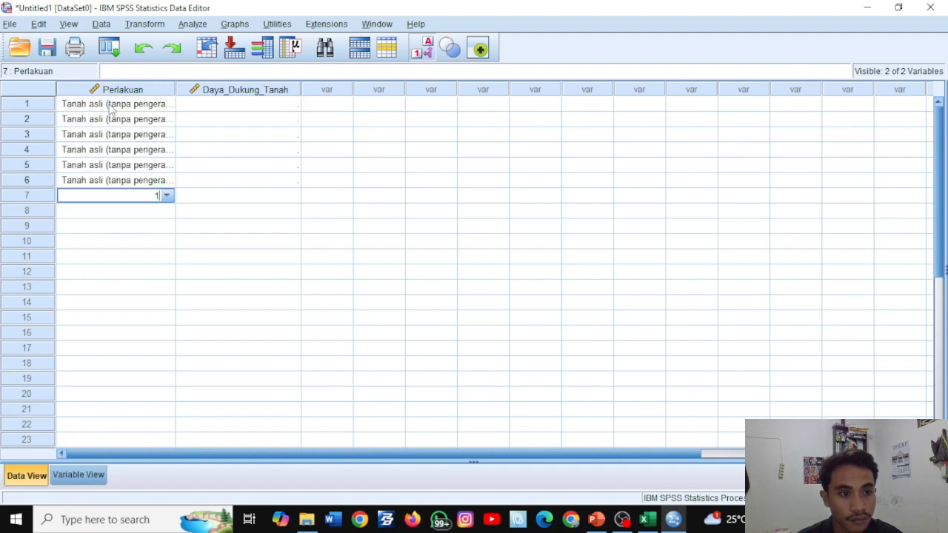
{"action": "key", "text": "Return"}
{"action": "type", "text": "1"}
{"action": "key", "text": "Return"}
{"action": "type", "text": "1"}
{"action": "key", "text": "Return"}
{"action": "type", "text": "1"}
{"action": "key", "text": "Return"}
{"action": "type", "text": "1"}
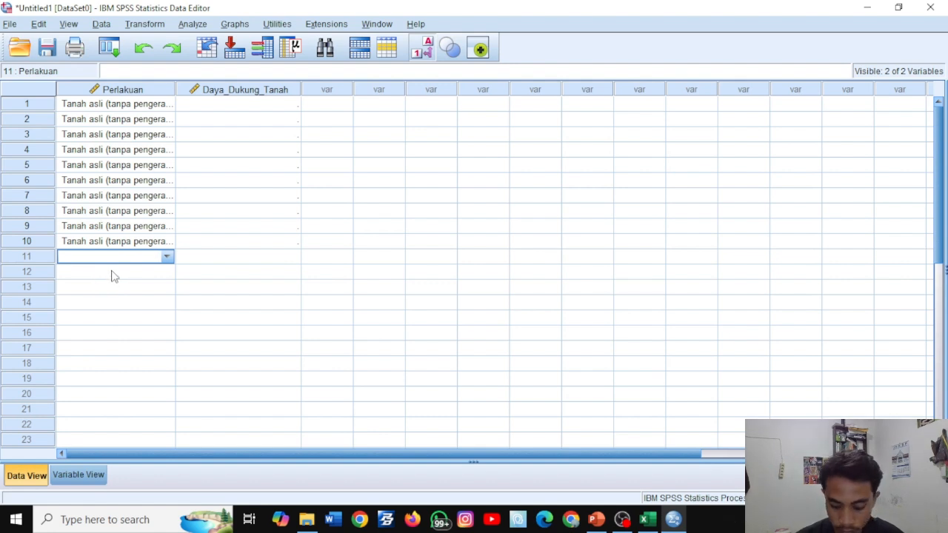
Fill Perlakuan in rows 11 to 20 with the code 2 for the laterite stone layer
{"action": "type", "text": "2"}
{"action": "key", "text": "Return"}
{"action": "type", "text": "2"}
{"action": "key", "text": "Return"}
{"action": "type", "text": "2"}
{"action": "key", "text": "Return"}
{"action": "type", "text": "2"}
{"action": "key", "text": "Return"}
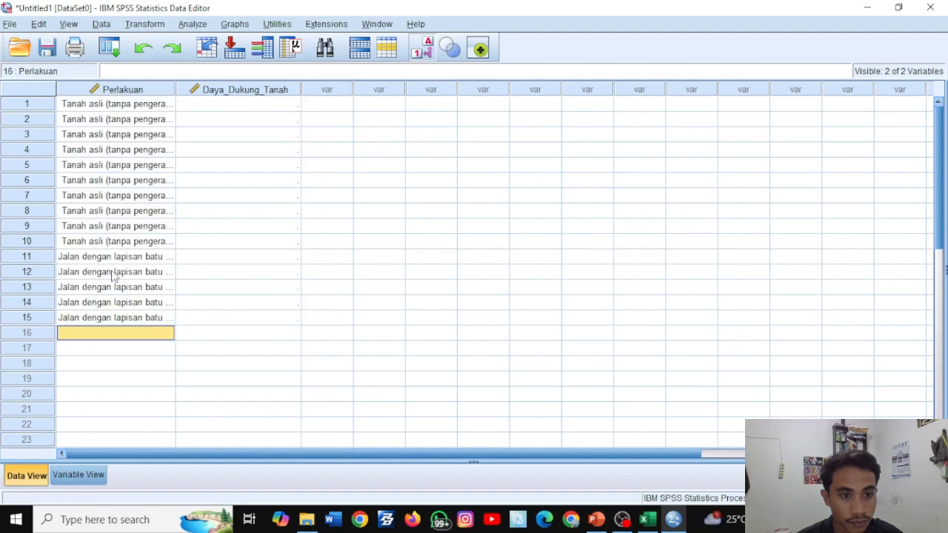
{"action": "type", "text": "2"}
{"action": "key", "text": "Return"}
{"action": "type", "text": "2"}
{"action": "key", "text": "Return"}
{"action": "type", "text": "2"}
{"action": "key", "text": "Return"}
{"action": "type", "text": "2"}
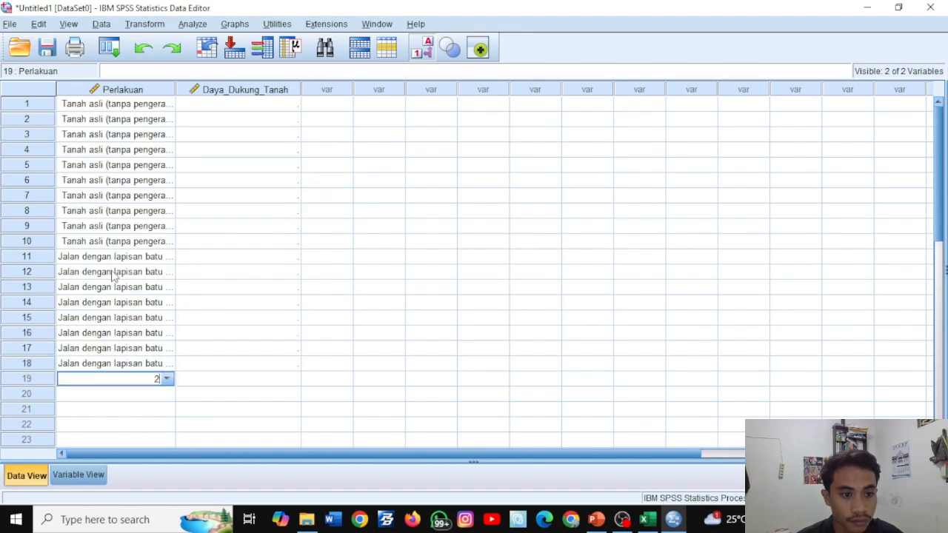
{"action": "key", "text": "Return"}
{"action": "type", "text": "2"}
{"action": "key", "text": "Return"}
{"action": "type", "text": "2"}
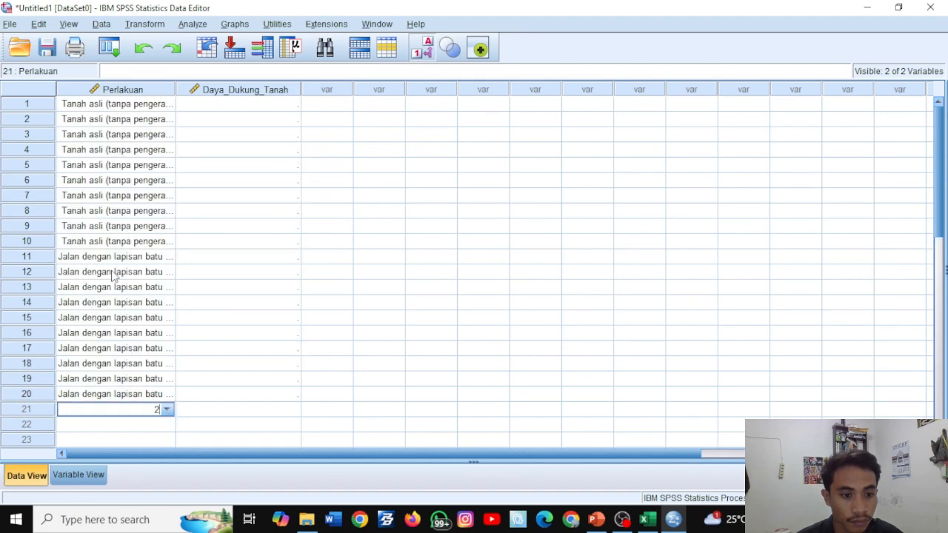
Fill Perlakuan in rows 21 to 30 with the code 3 for the cast concrete layer
{"action": "scroll", "coordinate": [111, 274], "scroll_direction": "down", "scroll_amount": 1}
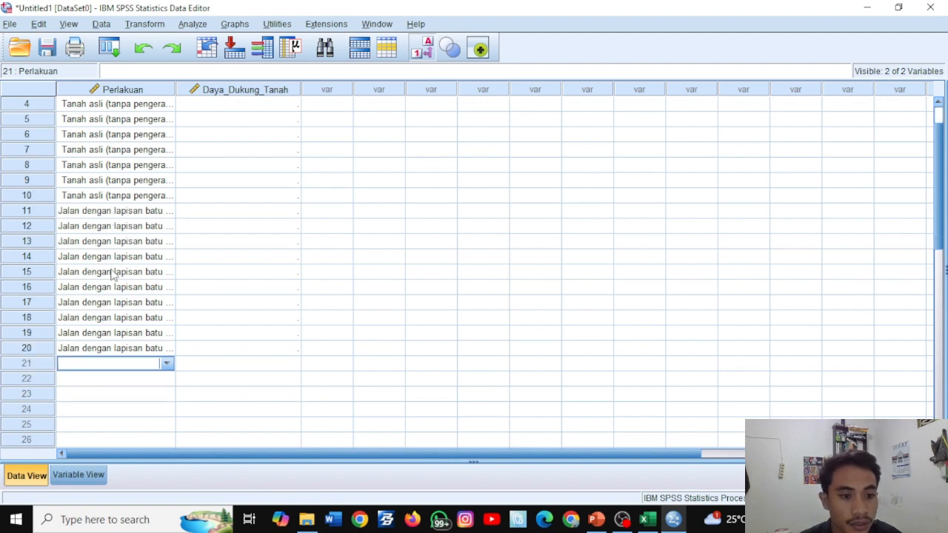
{"action": "scroll", "coordinate": [132, 315], "scroll_direction": "down", "scroll_amount": 1}
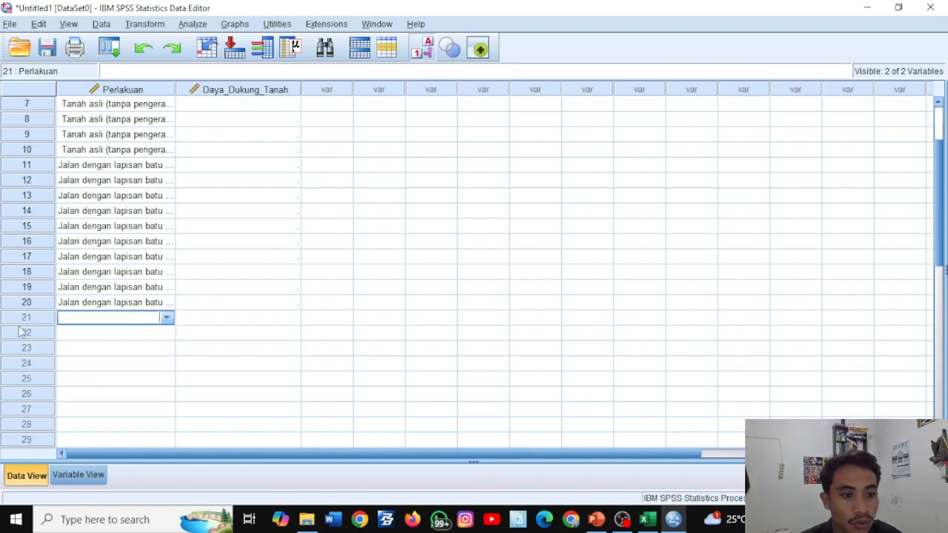
{"action": "scroll", "coordinate": [82, 319], "scroll_direction": "down", "scroll_amount": 1}
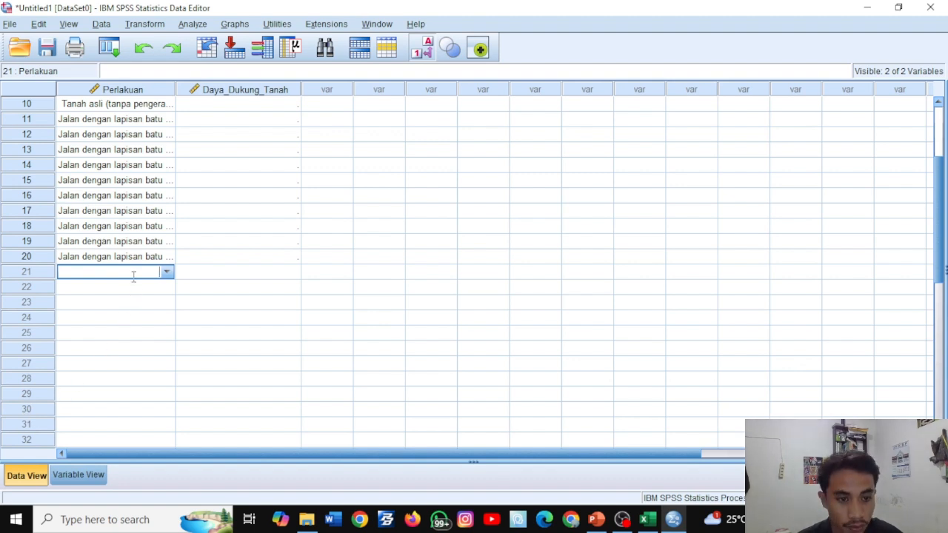
{"action": "key", "text": "Return"}
{"action": "type", "text": "3"}
{"action": "key", "text": "Return"}
{"action": "type", "text": "3"}
{"action": "key", "text": "Return"}
{"action": "type", "text": "3"}
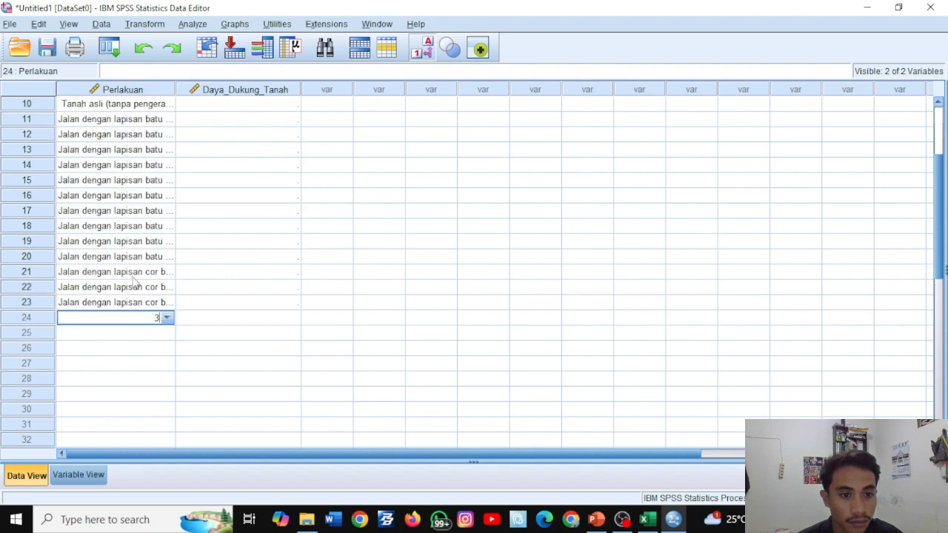
{"action": "key", "text": "Return"}
{"action": "type", "text": "3"}
{"action": "key", "text": "Return"}
{"action": "type", "text": "3"}
{"action": "key", "text": "Return"}
{"action": "type", "text": "3"}
{"action": "key", "text": "Return"}
{"action": "type", "text": "3"}
{"action": "key", "text": "Return"}
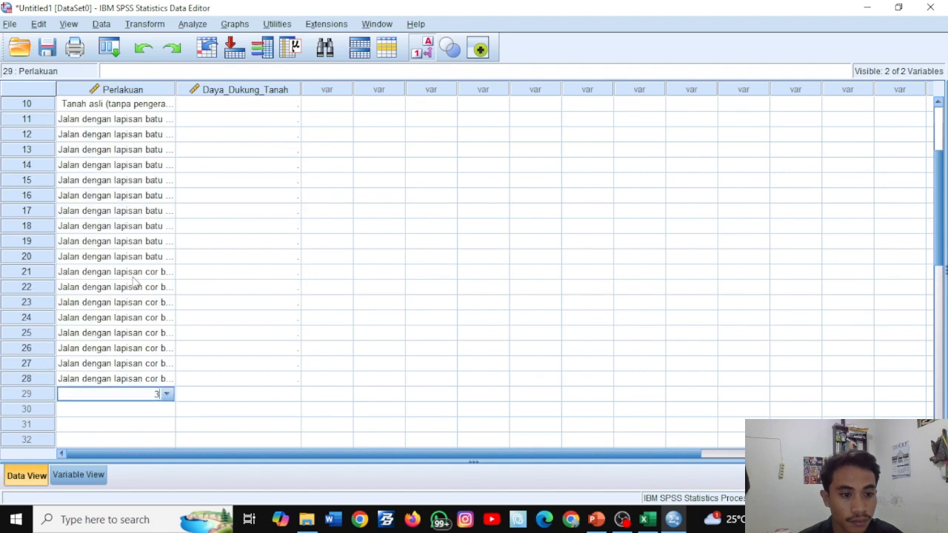
{"action": "type", "text": "3"}
{"action": "key", "text": "Return"}
{"action": "type", "text": "3"}
{"action": "key", "text": "Return"}
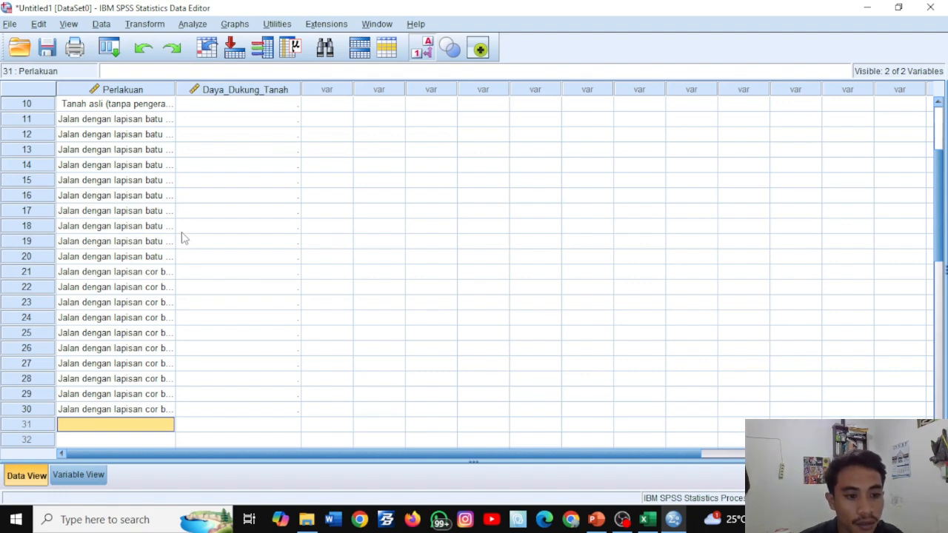
Switch the data grid from value labels to numeric codes and review the Perlakuan column
{"action": "left_click", "coordinate": [235, 181]}
{"action": "scroll", "coordinate": [157, 188], "scroll_direction": "up", "scroll_amount": 3}
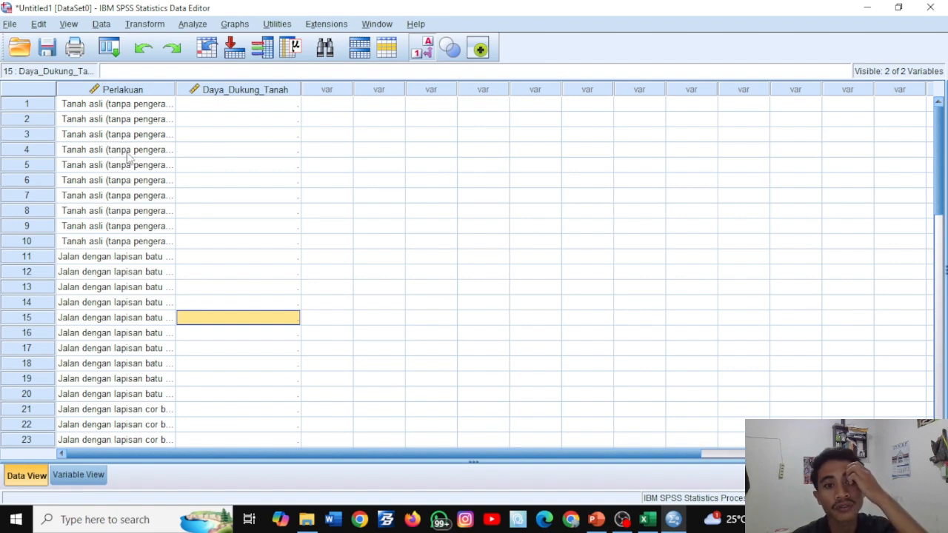
{"action": "left_click", "coordinate": [428, 46]}
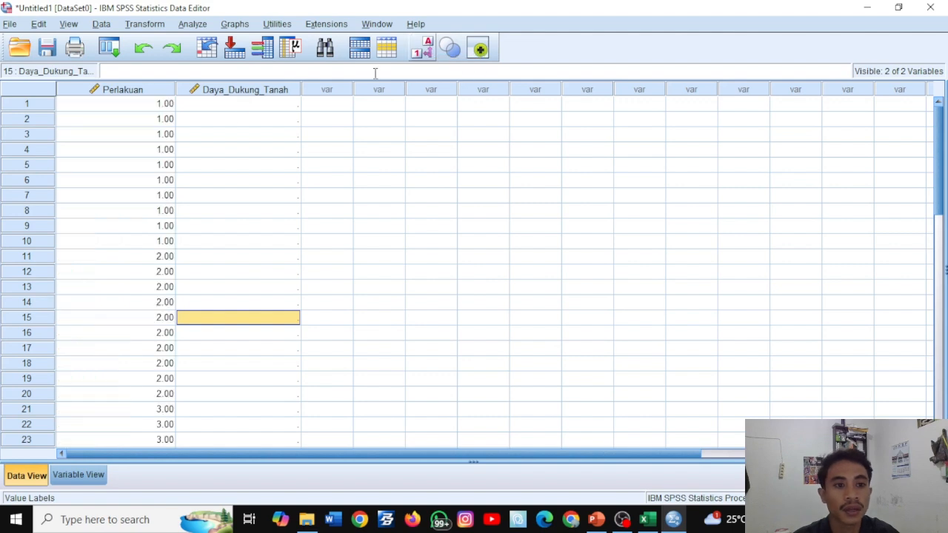
{"action": "scroll", "coordinate": [165, 132], "scroll_direction": "down", "scroll_amount": 3}
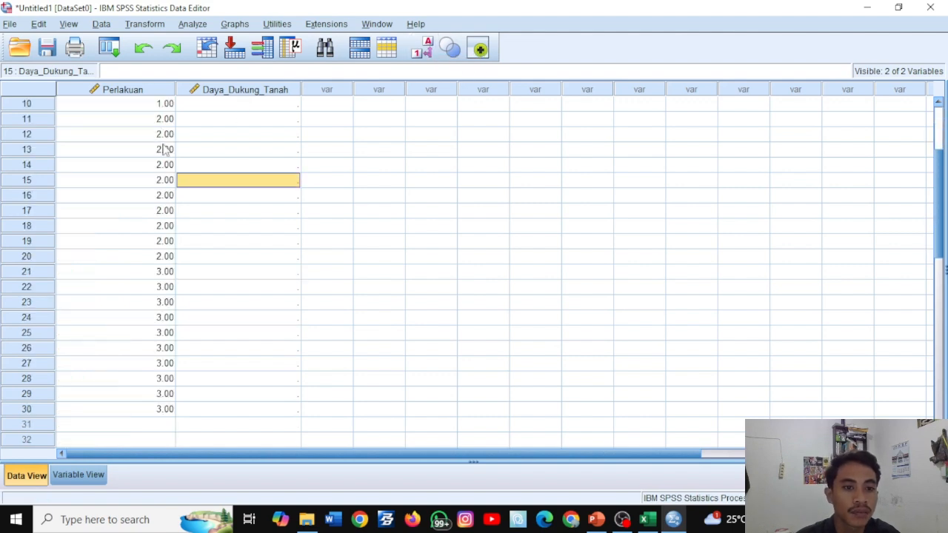
{"action": "scroll", "coordinate": [166, 148], "scroll_direction": "up", "scroll_amount": 1}
{"action": "scroll", "coordinate": [170, 167], "scroll_direction": "down", "scroll_amount": 3}
{"action": "scroll", "coordinate": [176, 184], "scroll_direction": "up", "scroll_amount": 5}
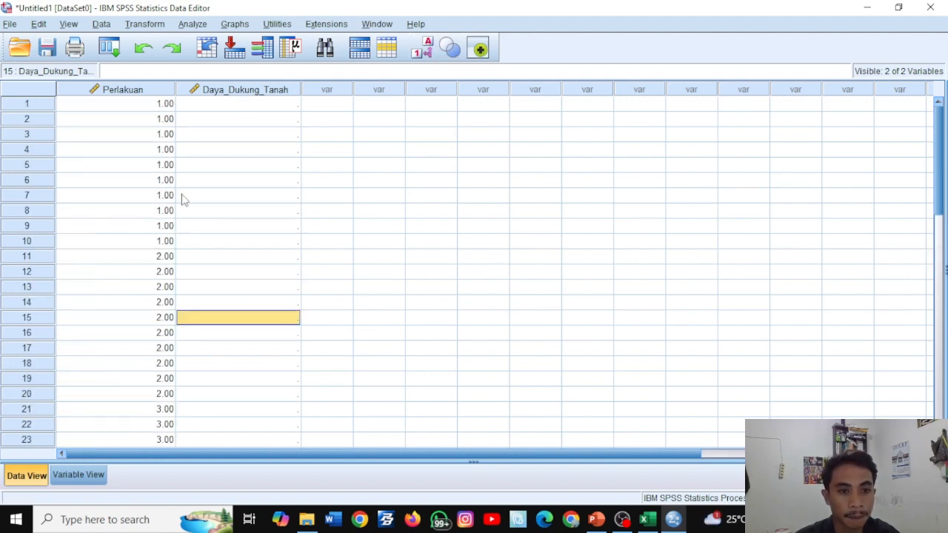
Copy the "Tanah asli (tanpa pengerasan)" values C15:C24 from Excel into Daya_Dukung_Tanah rows 1 to 10 in SPSS
{"action": "left_click", "coordinate": [224, 108]}
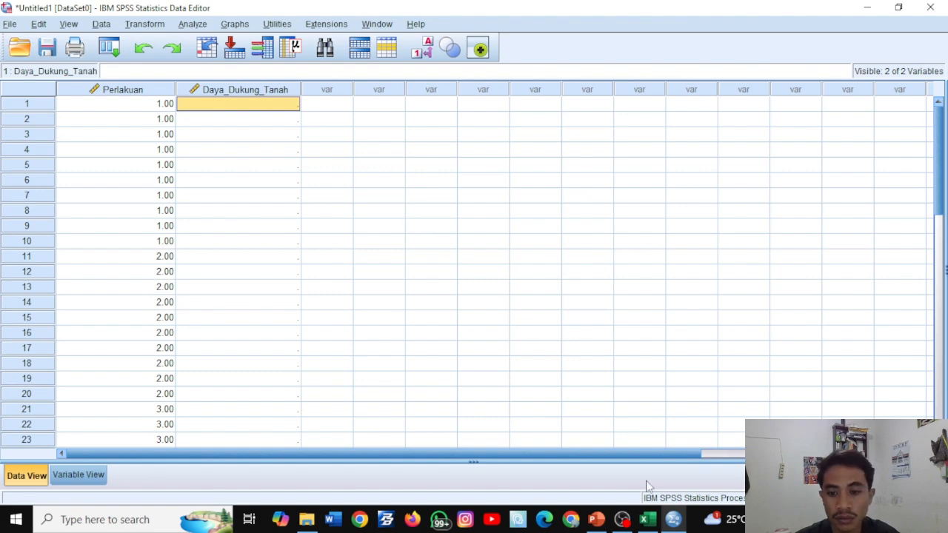
{"action": "left_click", "coordinate": [648, 519]}
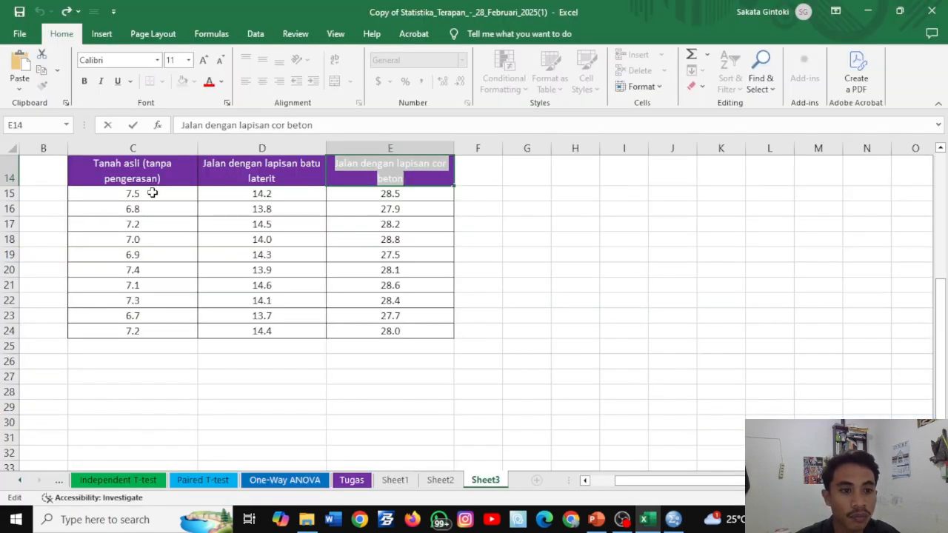
{"action": "left_click_drag", "start_coordinate": [151, 192], "coordinate": [162, 329]}
{"action": "key", "text": "ctrl+c"}
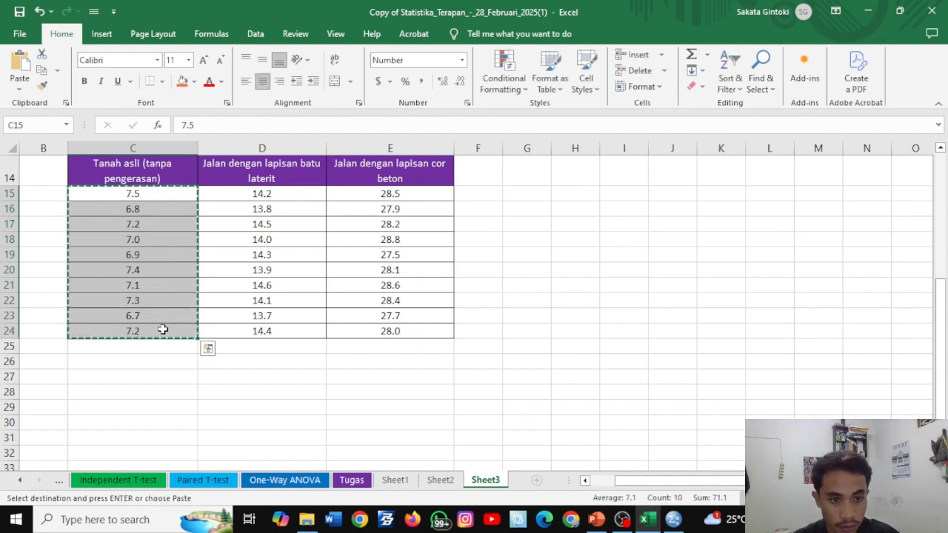
{"action": "left_click", "coordinate": [673, 519]}
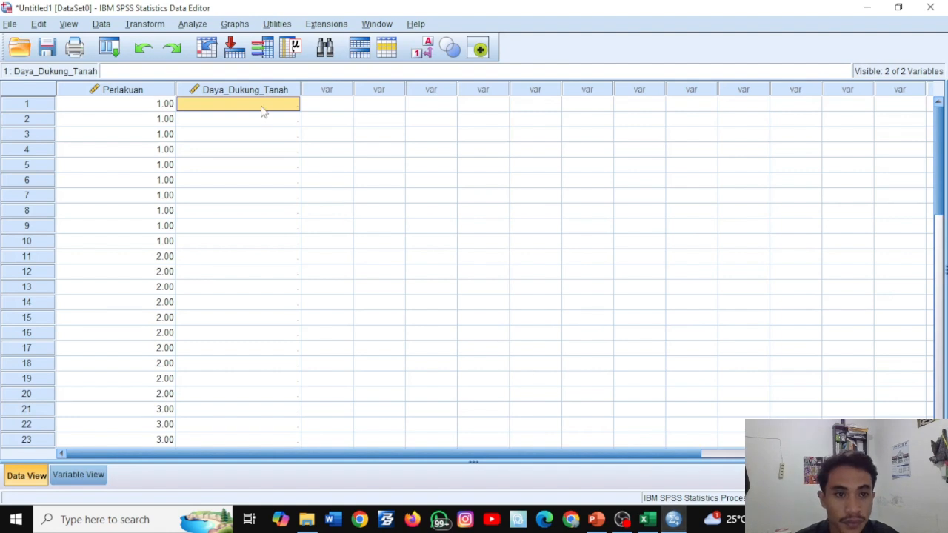
{"action": "left_click_drag", "start_coordinate": [261, 108], "coordinate": [260, 244]}
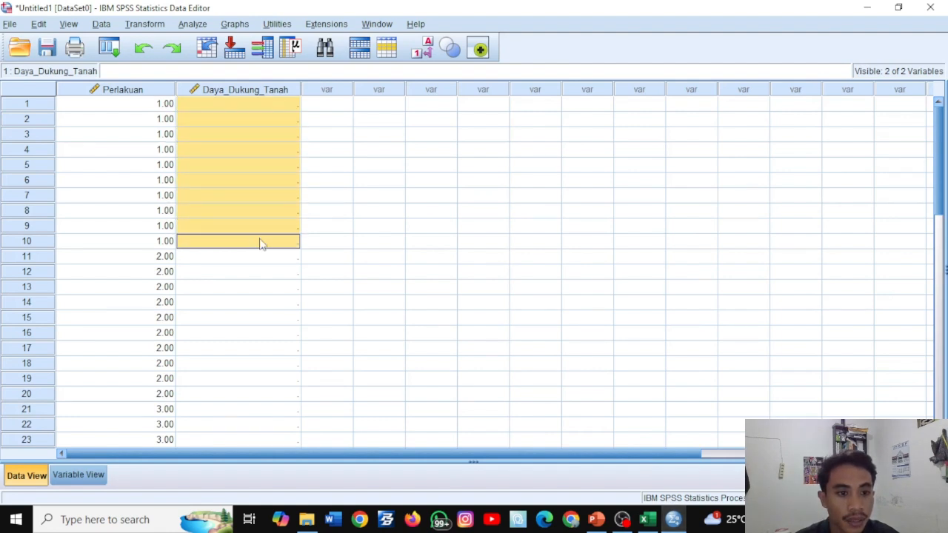
{"action": "key", "text": "ctrl+v"}
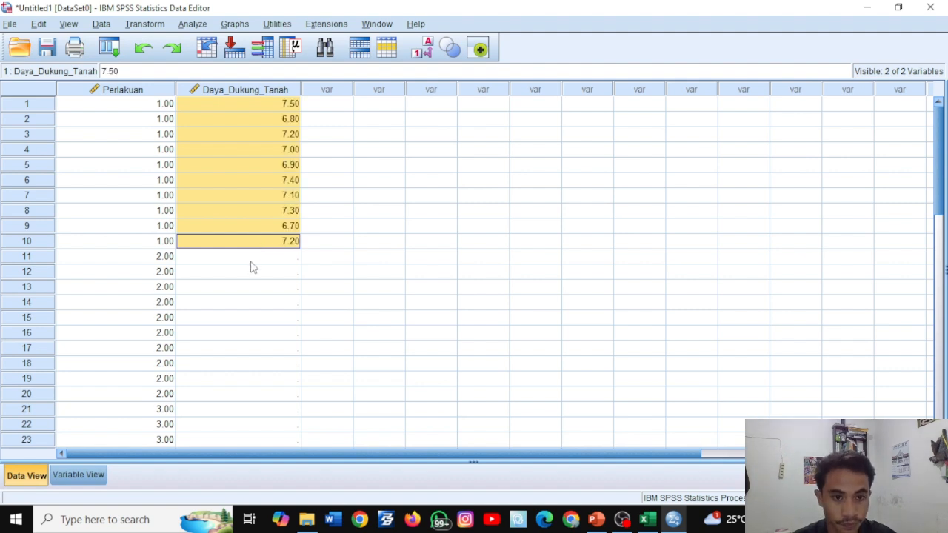
Copy the "Jalan dengan lapisan batu laterit" values D15:D24 from Excel into Daya_Dukung_Tanah rows 11 to 20 in SPSS
{"action": "left_click", "coordinate": [252, 259]}
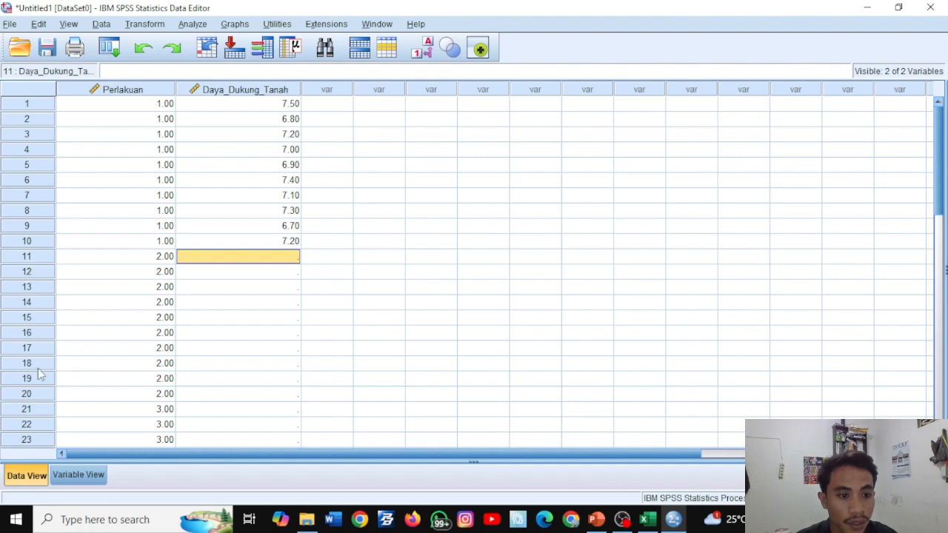
{"action": "left_click", "coordinate": [647, 519]}
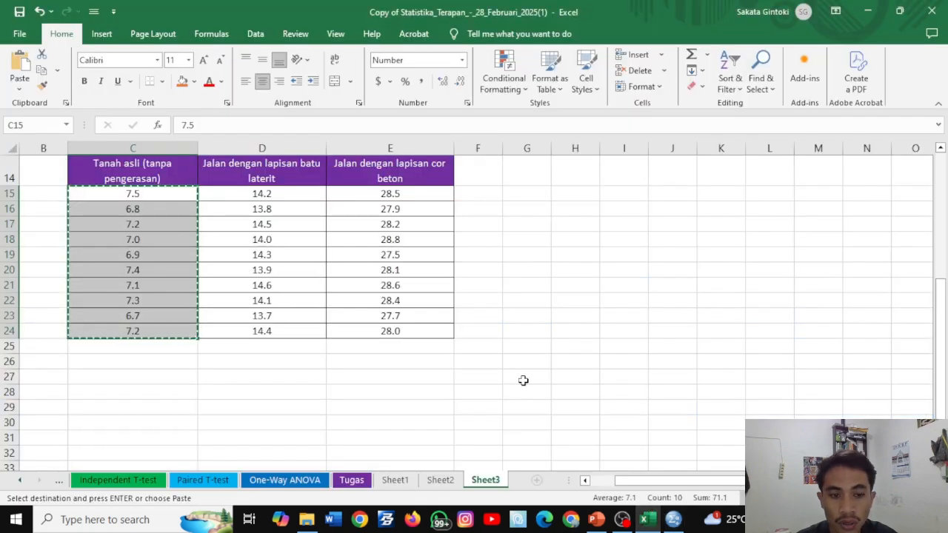
{"action": "double_click", "coordinate": [287, 235]}
{"action": "left_click", "coordinate": [329, 379]}
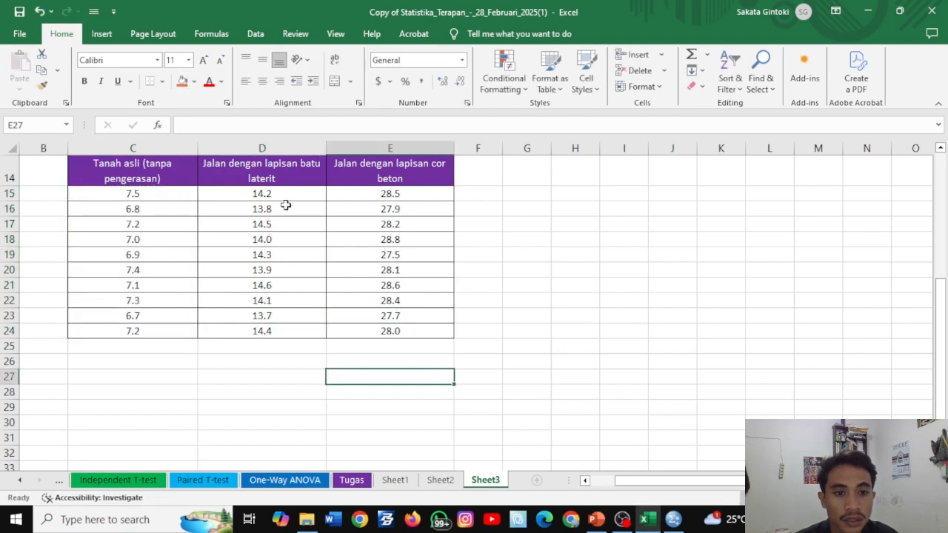
{"action": "mouse_move", "coordinate": [281, 193]}
{"action": "left_mouse_down"}
{"action": "mouse_move", "coordinate": [293, 254]}
{"action": "mouse_move", "coordinate": [290, 326]}
{"action": "left_mouse_up"}
{"action": "key", "text": "ctrl+c"}
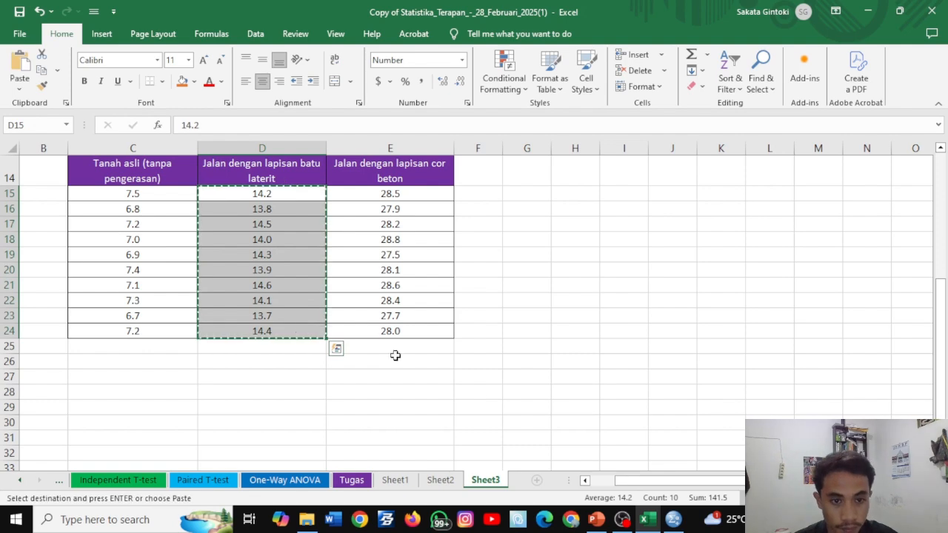
{"action": "left_click", "coordinate": [674, 521]}
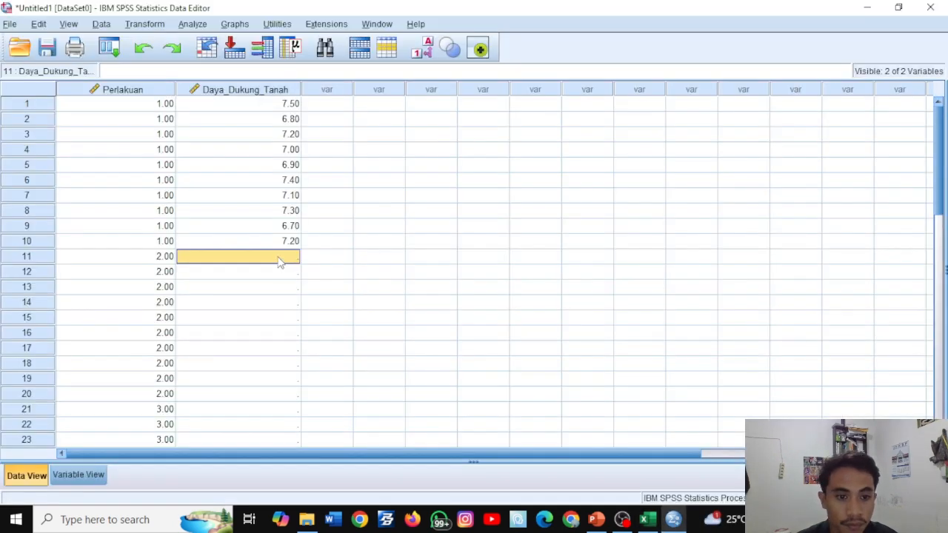
{"action": "left_click_drag", "start_coordinate": [279, 260], "coordinate": [271, 395]}
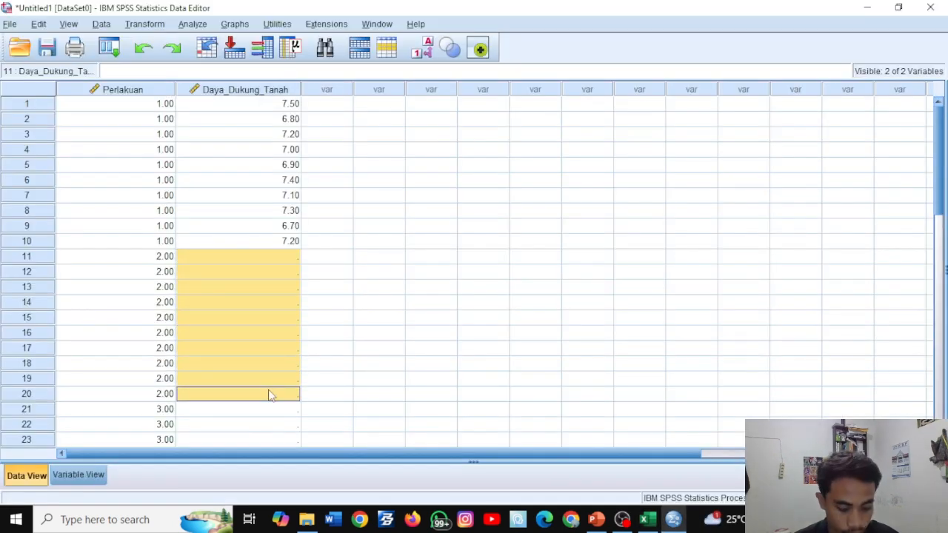
{"action": "key", "text": "ctrl+v"}
{"action": "left_click", "coordinate": [394, 316]}
Copy the "Jalan dengan lapisan cor beton" values E15:E24 from Excel into Daya_Dukung_Tanah rows 21 to 30 in SPSS
{"action": "scroll", "coordinate": [370, 255], "scroll_direction": "down", "scroll_amount": 1}
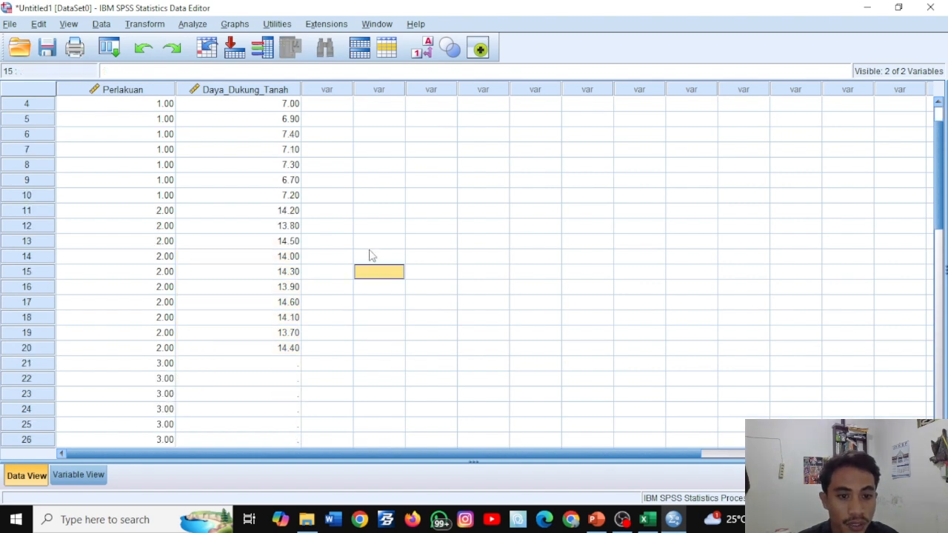
{"action": "scroll", "coordinate": [370, 255], "scroll_direction": "down", "scroll_amount": 1}
{"action": "scroll", "coordinate": [371, 256], "scroll_direction": "down", "scroll_amount": 1}
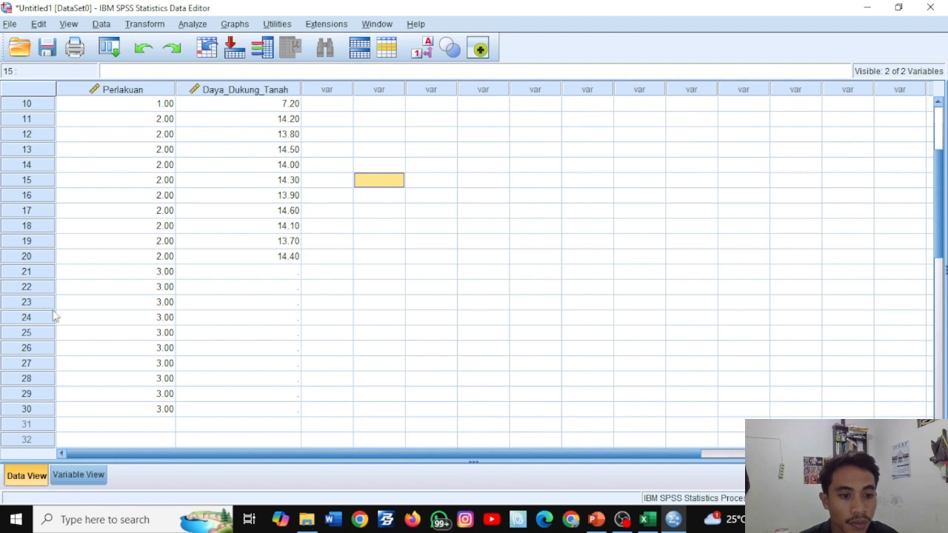
{"action": "left_click", "coordinate": [646, 519]}
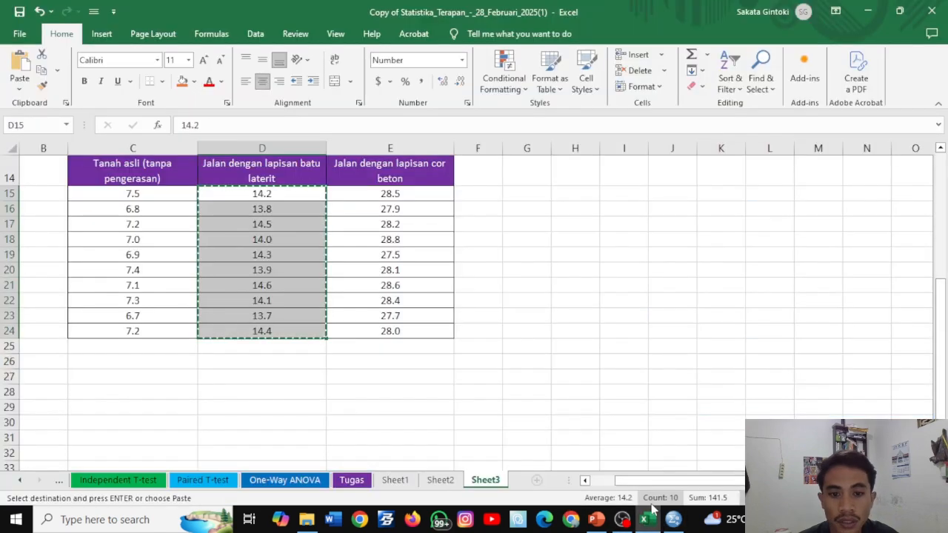
{"action": "left_click", "coordinate": [521, 302]}
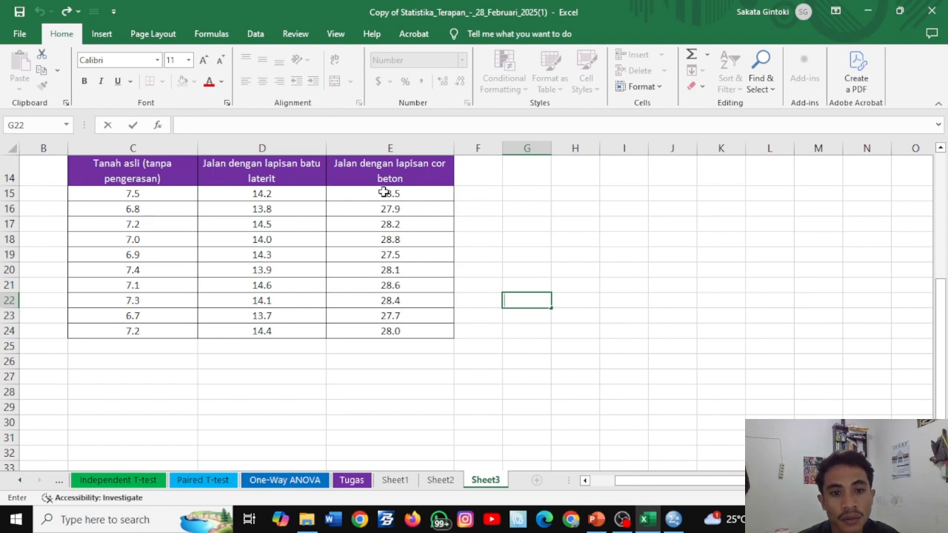
{"action": "left_click_drag", "start_coordinate": [376, 192], "coordinate": [398, 335]}
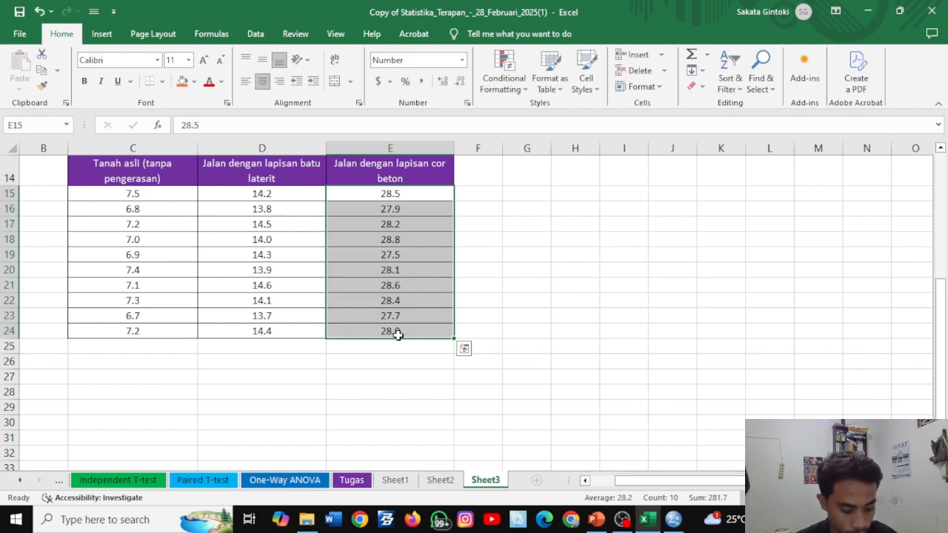
{"action": "key", "text": "ctrl+c"}
{"action": "left_click", "coordinate": [672, 519]}
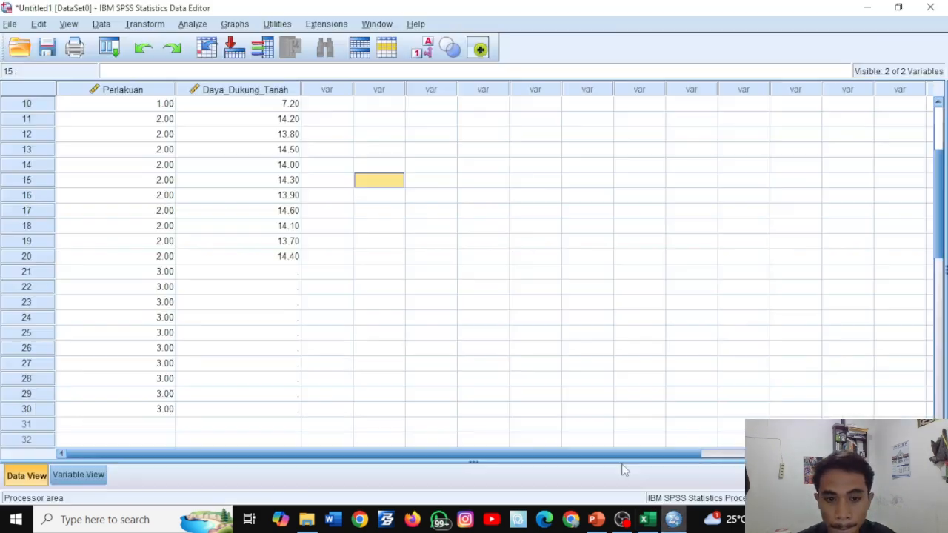
{"action": "left_click_drag", "start_coordinate": [285, 271], "coordinate": [283, 411]}
{"action": "key", "text": "ctrl+v"}
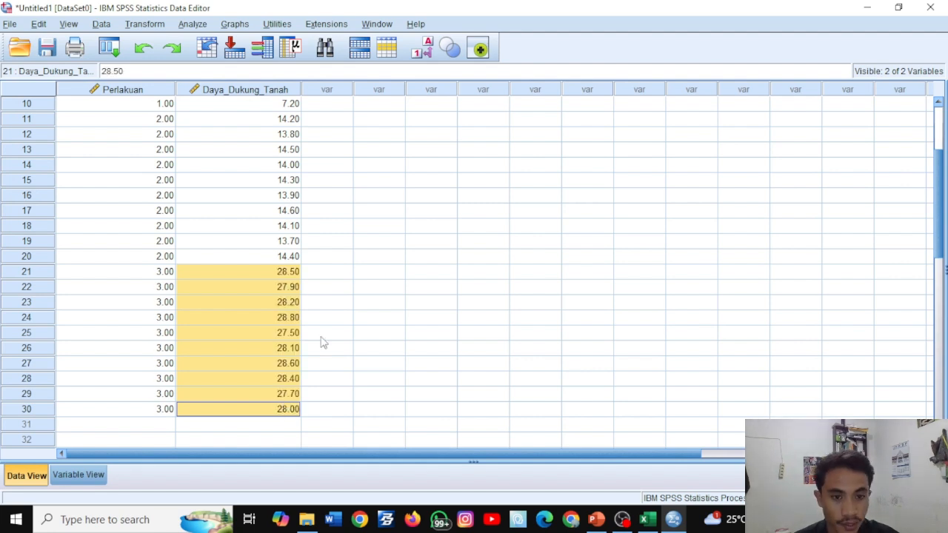
Review the Perlakuan codes and Daya_Dukung_Tanah values across rows 1 to 30 of the data grid
{"action": "left_click", "coordinate": [387, 257]}
{"action": "scroll", "coordinate": [372, 284], "scroll_direction": "up", "scroll_amount": 2}
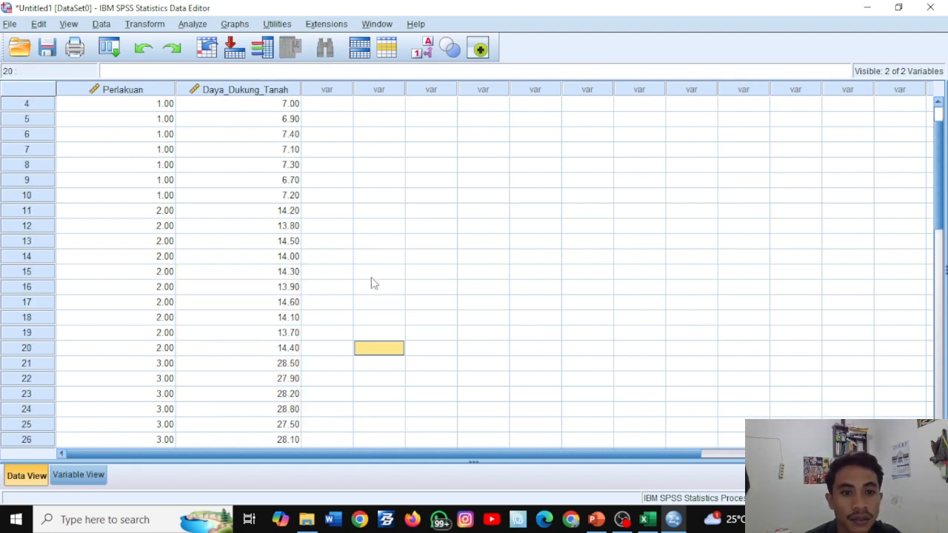
{"action": "scroll", "coordinate": [340, 228], "scroll_direction": "up", "scroll_amount": 1}
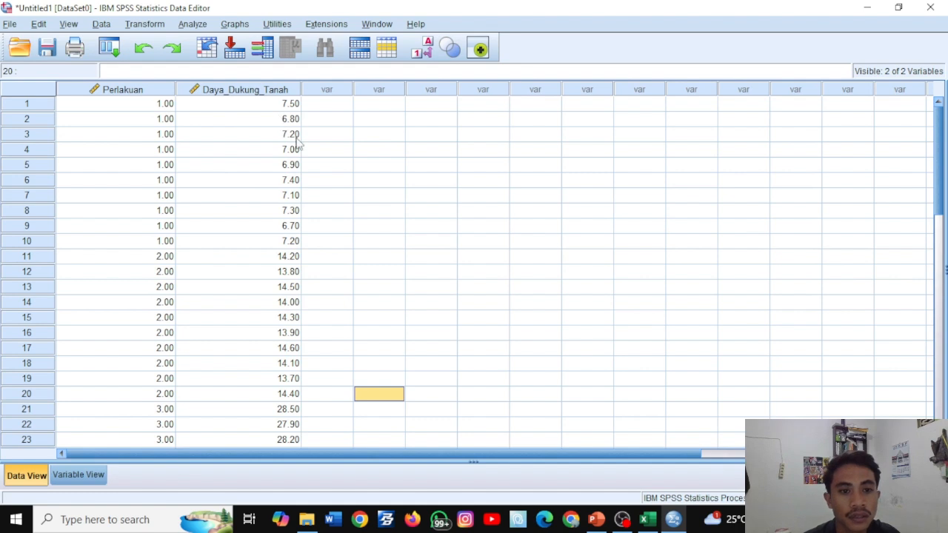
{"action": "scroll", "coordinate": [296, 143], "scroll_direction": "down", "scroll_amount": 4}
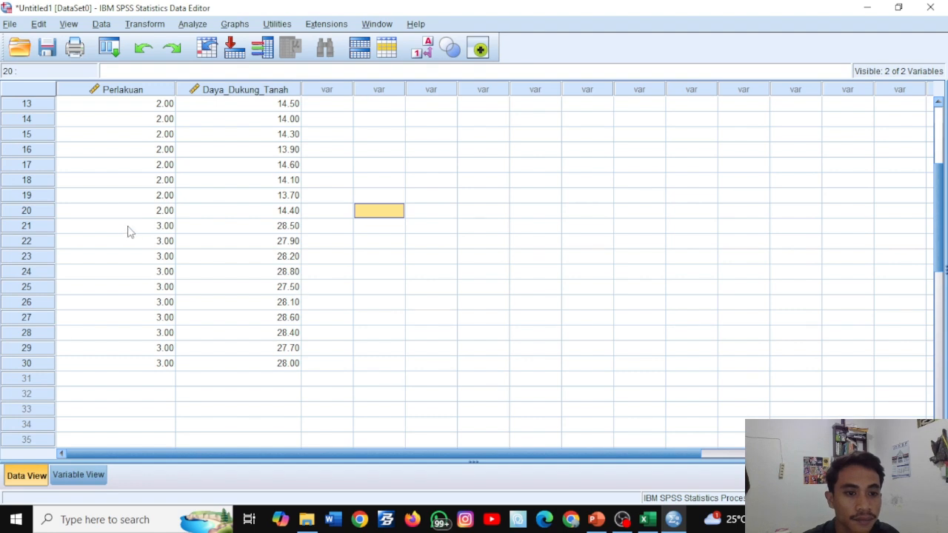
{"action": "scroll", "coordinate": [335, 241], "scroll_direction": "up", "scroll_amount": 3}
{"action": "scroll", "coordinate": [335, 242], "scroll_direction": "up", "scroll_amount": 1}
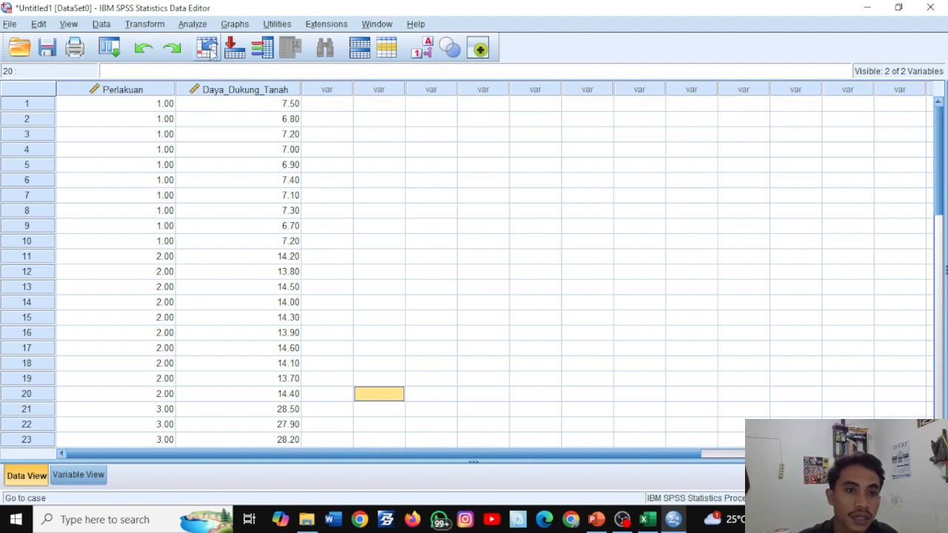
Run a One-Way ANOVA with Daya_Dukung_Tanah as the dependent variable and Perlakuan as the factor
{"action": "left_click", "coordinate": [186, 24]}
{"action": "mouse_move", "coordinate": [285, 107]}
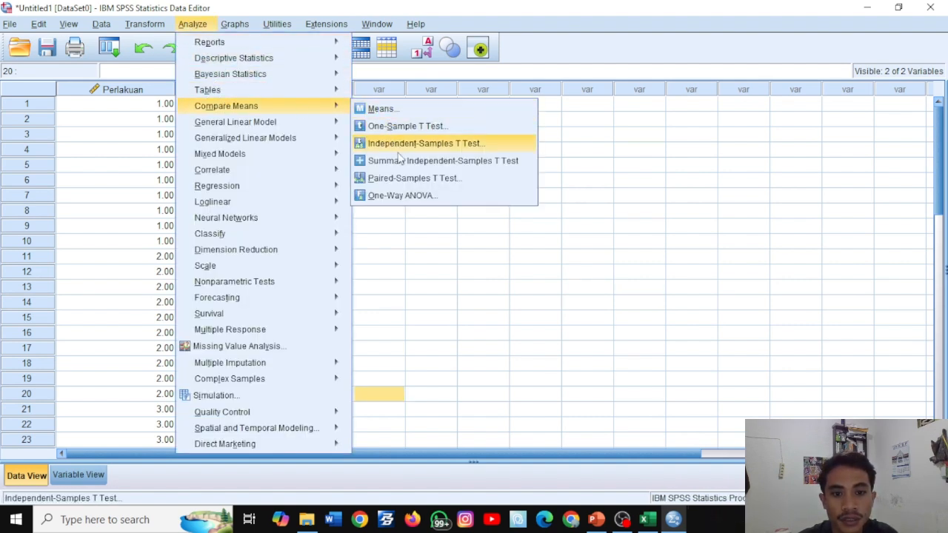
{"action": "left_click", "coordinate": [403, 197]}
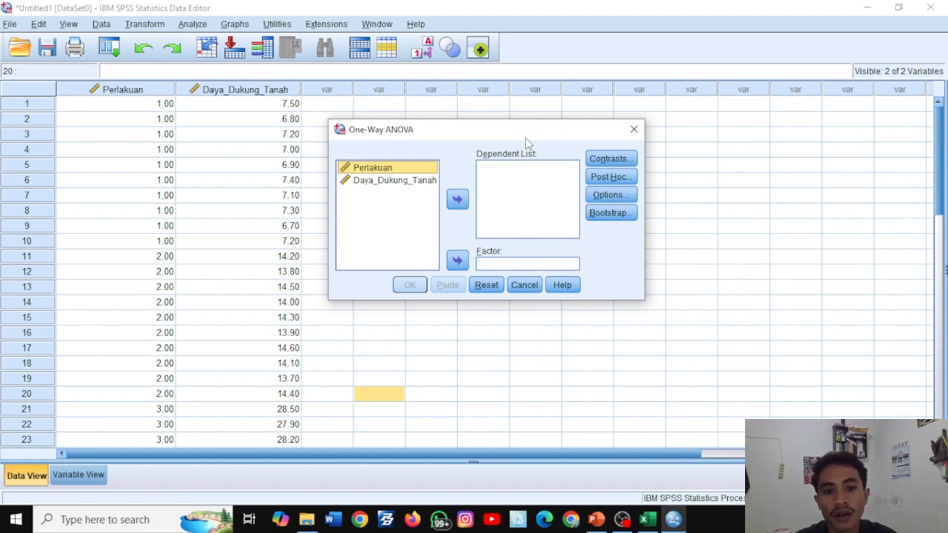
{"action": "left_click", "coordinate": [458, 261]}
{"action": "left_click", "coordinate": [396, 172]}
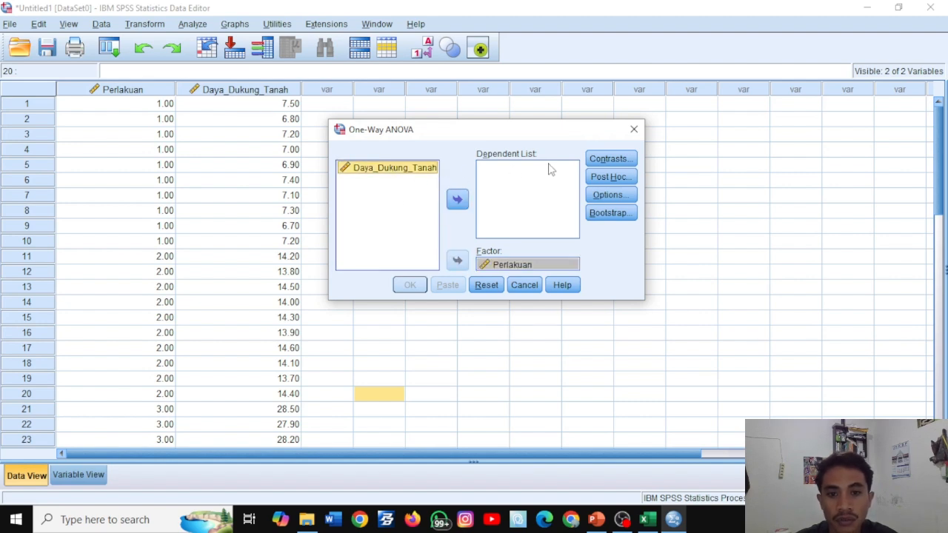
{"action": "left_click", "coordinate": [457, 198]}
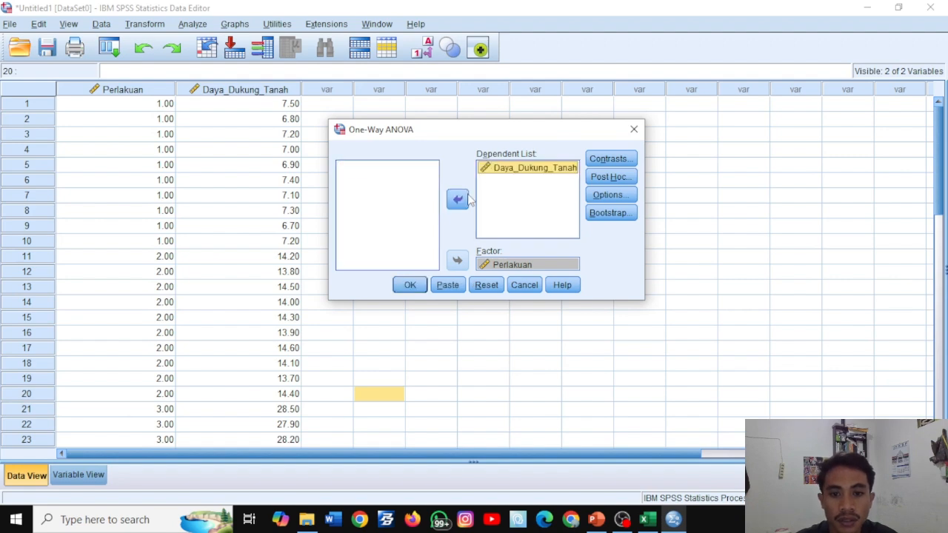
{"action": "left_click", "coordinate": [421, 283]}
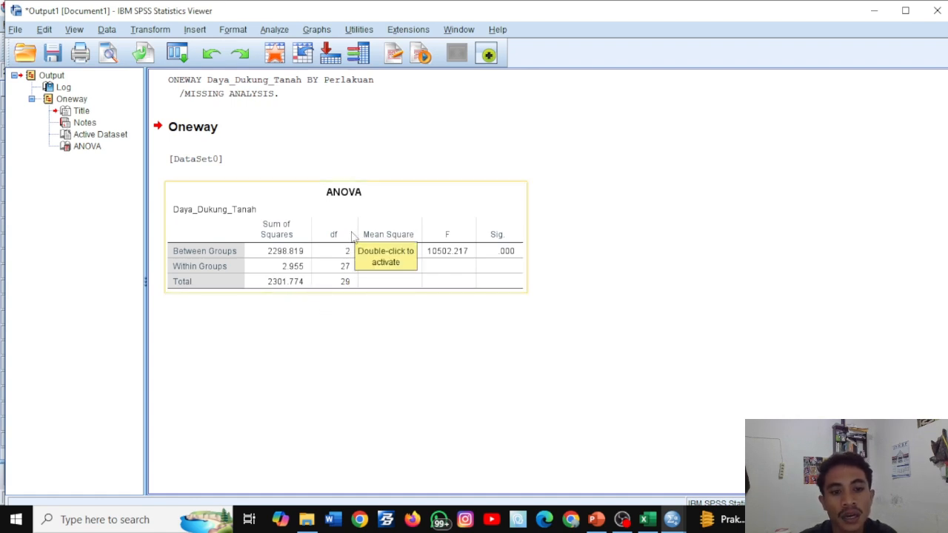
Copy the ANOVA output table from the SPSS Viewer into Sheet3 of the Excel workbook, starting at cell C28
{"action": "right_click", "coordinate": [397, 217]}
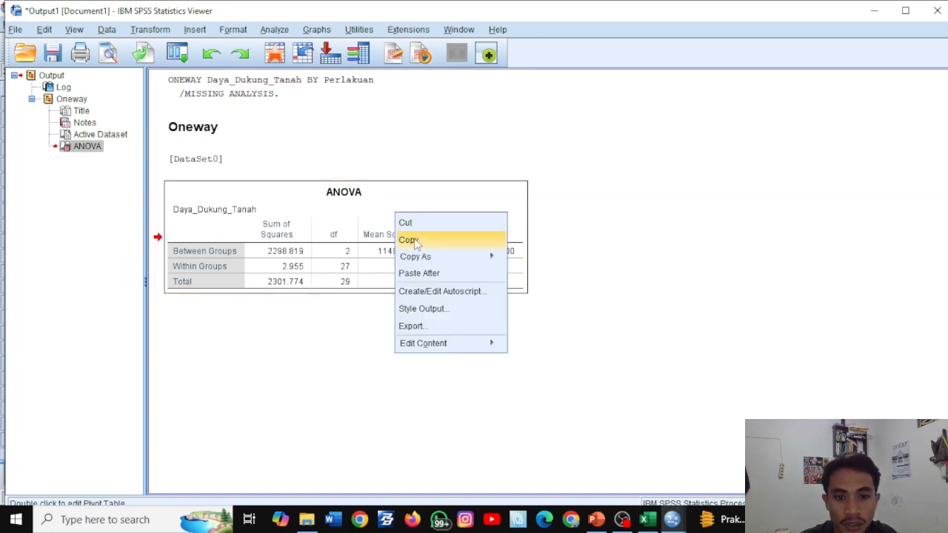
{"action": "left_click", "coordinate": [410, 241]}
{"action": "left_click", "coordinate": [875, 12]}
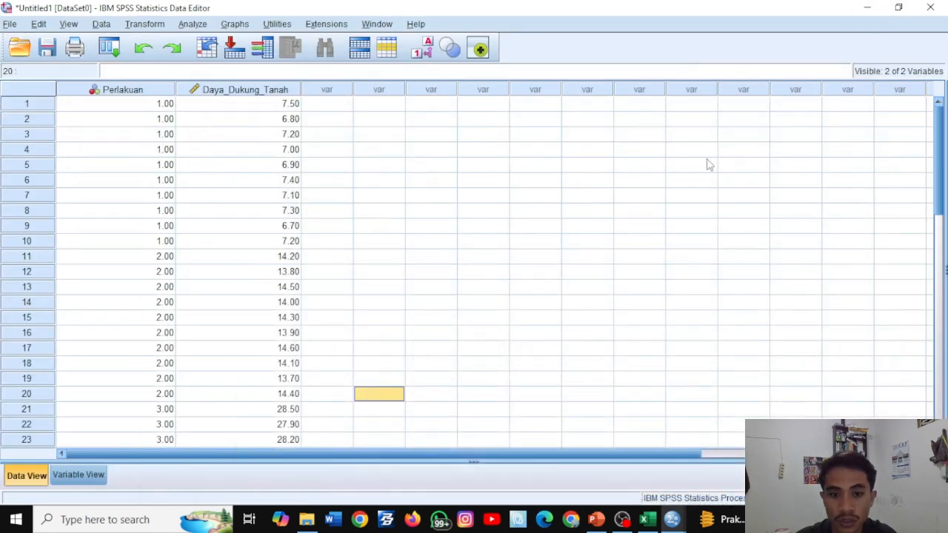
{"action": "left_click", "coordinate": [646, 519]}
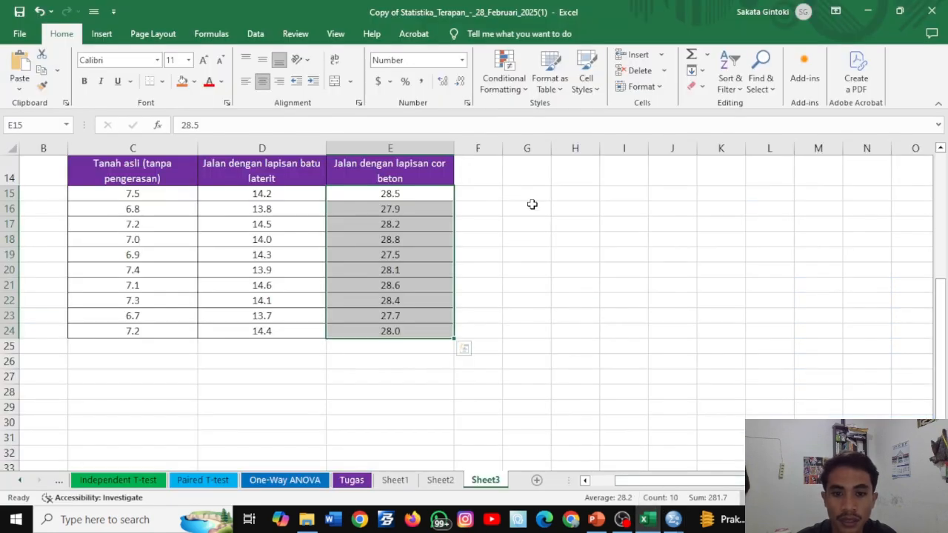
{"action": "scroll", "coordinate": [412, 272], "scroll_direction": "down", "scroll_amount": 1}
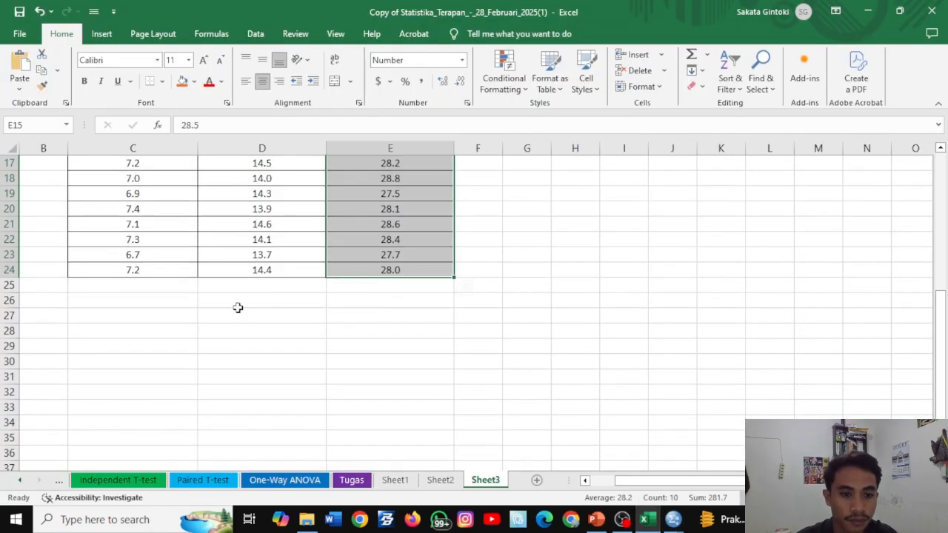
{"action": "left_click", "coordinate": [104, 332]}
{"action": "key", "text": "ctrl+v"}
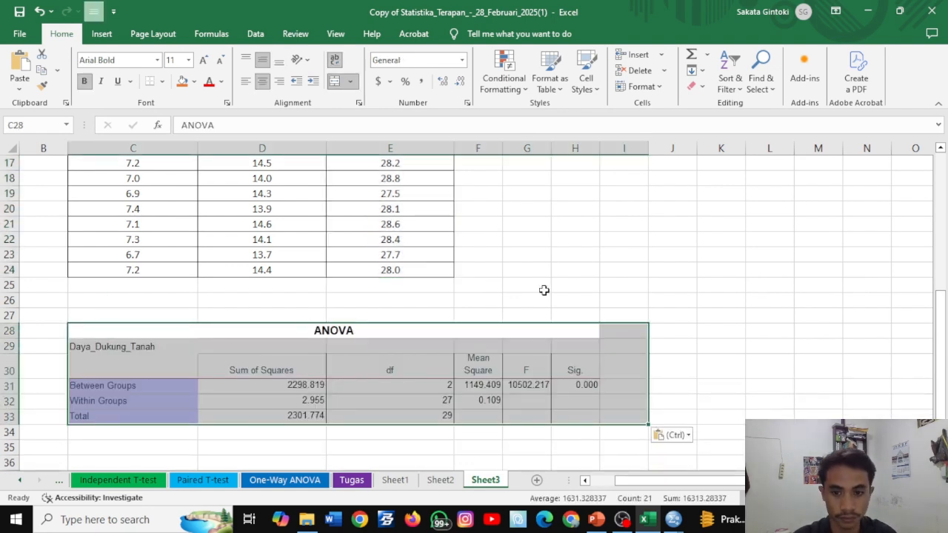
{"action": "left_click", "coordinate": [651, 289]}
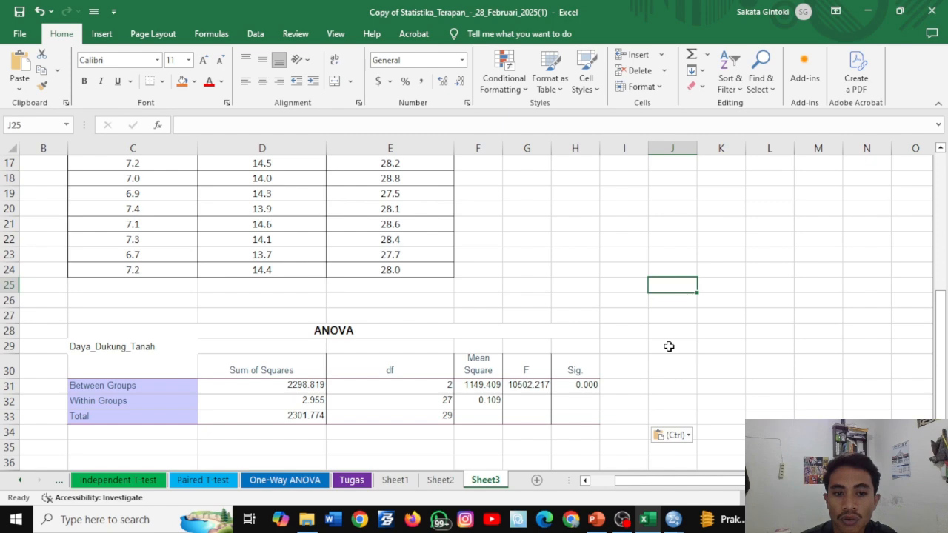
{"action": "scroll", "coordinate": [669, 347], "scroll_direction": "up", "scroll_amount": 5}
{"action": "scroll", "coordinate": [668, 347], "scroll_direction": "down", "scroll_amount": 4}
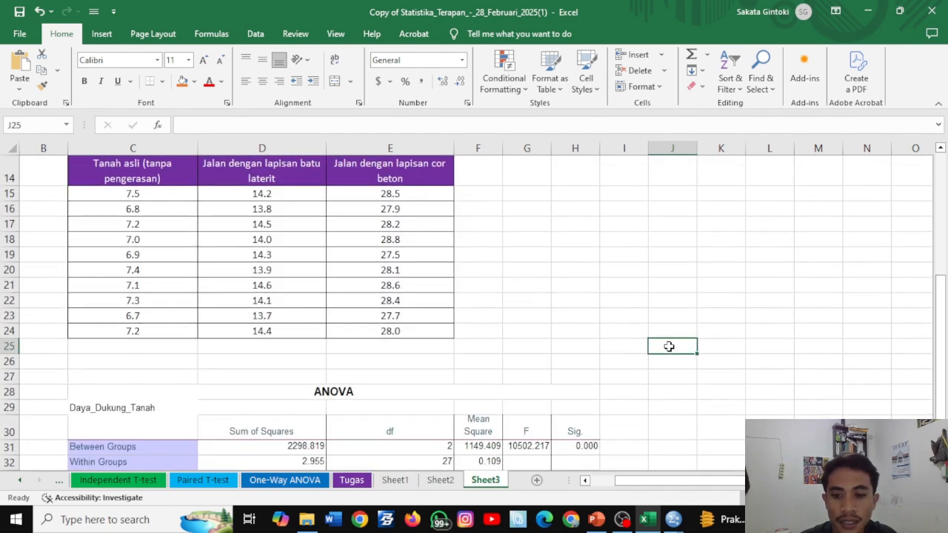
{"action": "scroll", "coordinate": [584, 353], "scroll_direction": "down", "scroll_amount": 1}
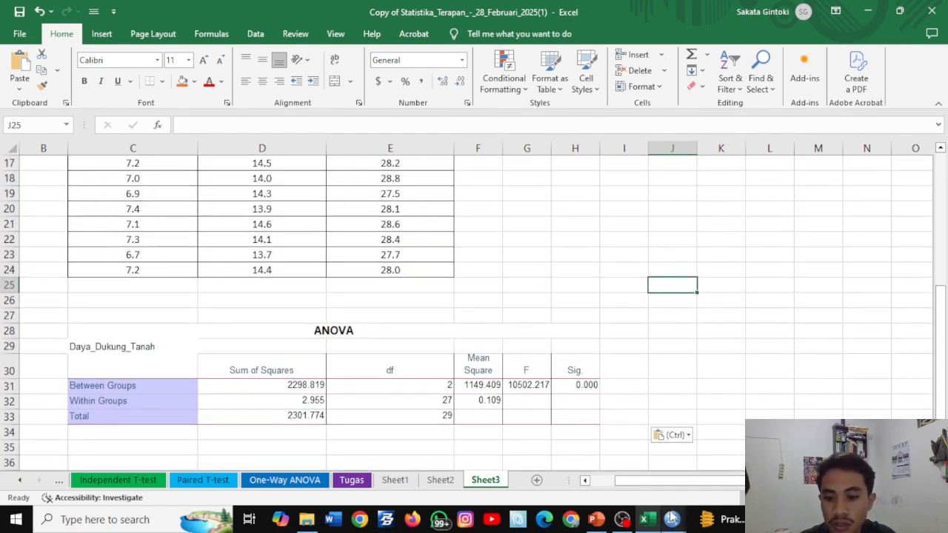
Switch to the SPSS Data Editor and rerun the One-Way ANOVA with the Duncan post hoc test added
{"action": "mouse_move", "coordinate": [671, 518]}
{"action": "left_click", "coordinate": [642, 468]}
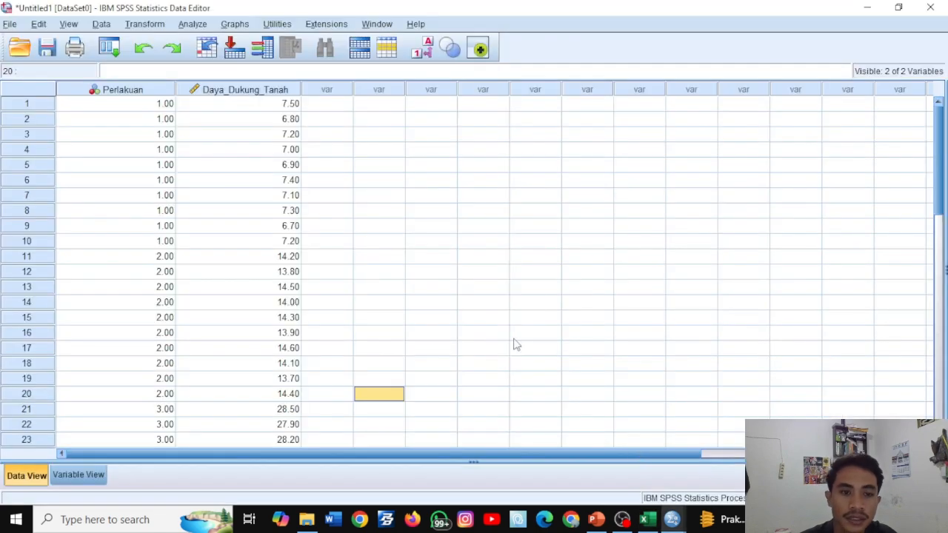
{"action": "left_click", "coordinate": [110, 49]}
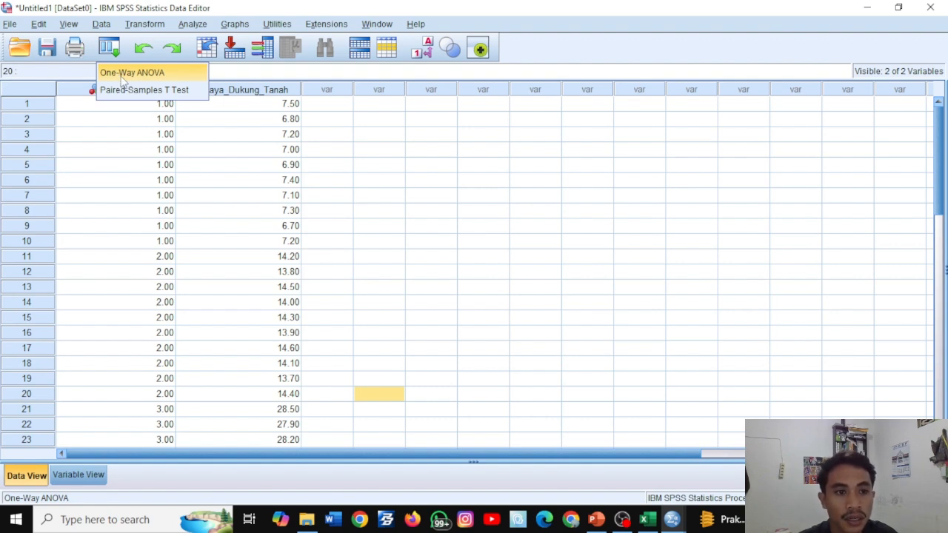
{"action": "left_click", "coordinate": [125, 74]}
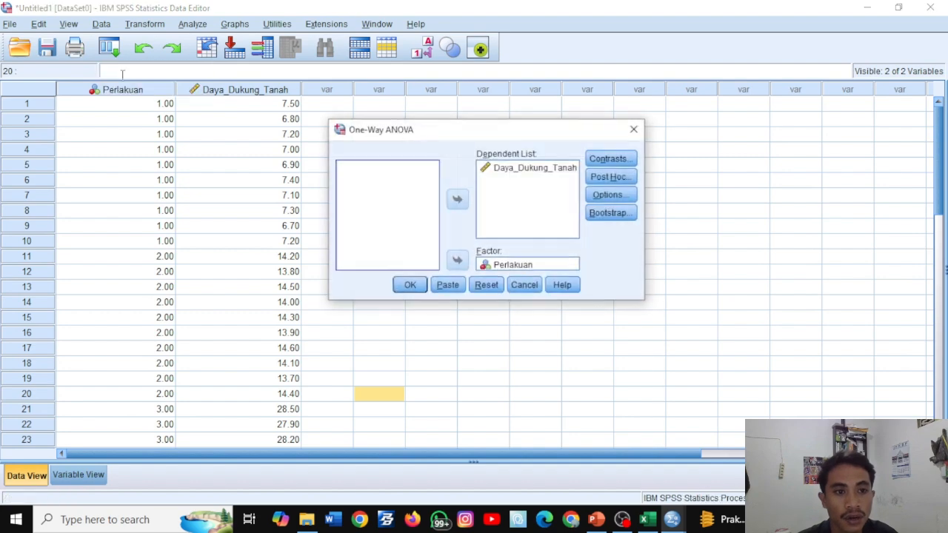
{"action": "left_click", "coordinate": [597, 180]}
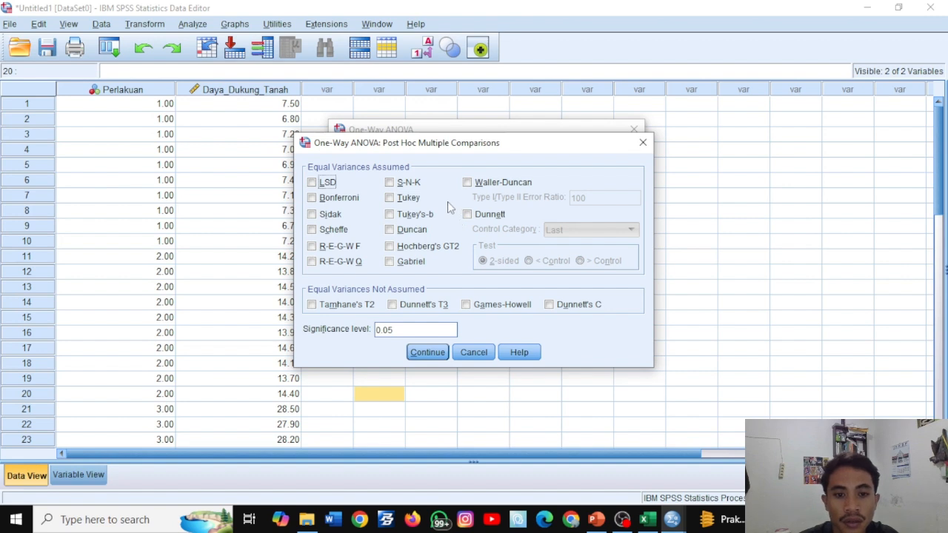
{"action": "left_click", "coordinate": [390, 230]}
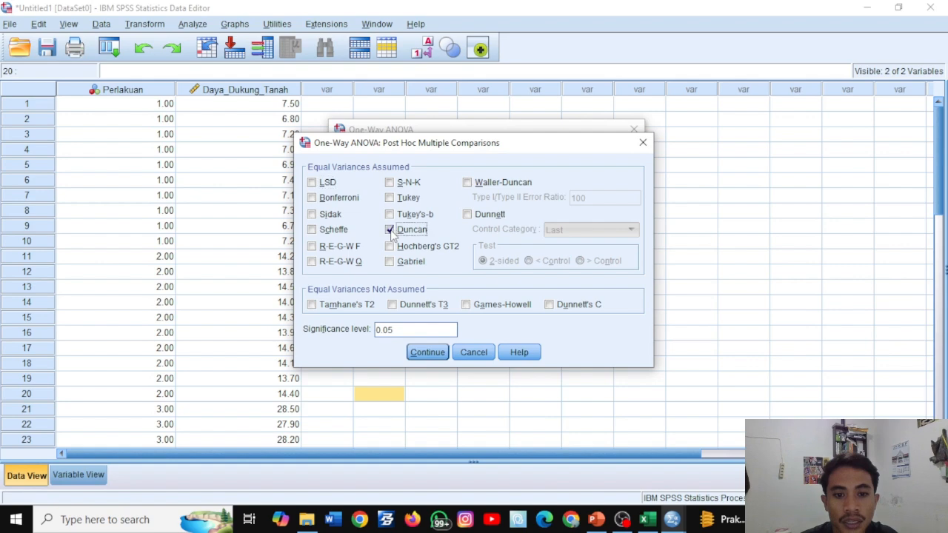
{"action": "left_click", "coordinate": [428, 353]}
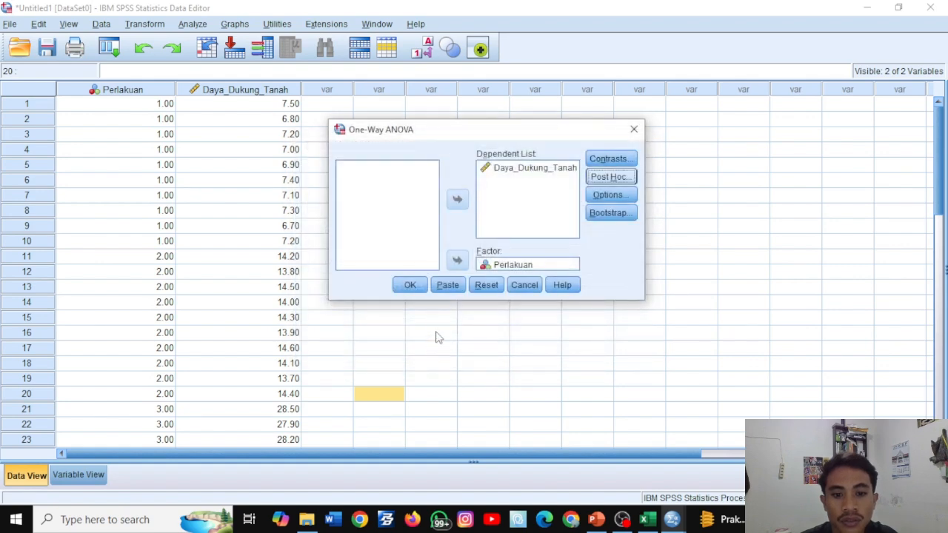
{"action": "left_click", "coordinate": [418, 290]}
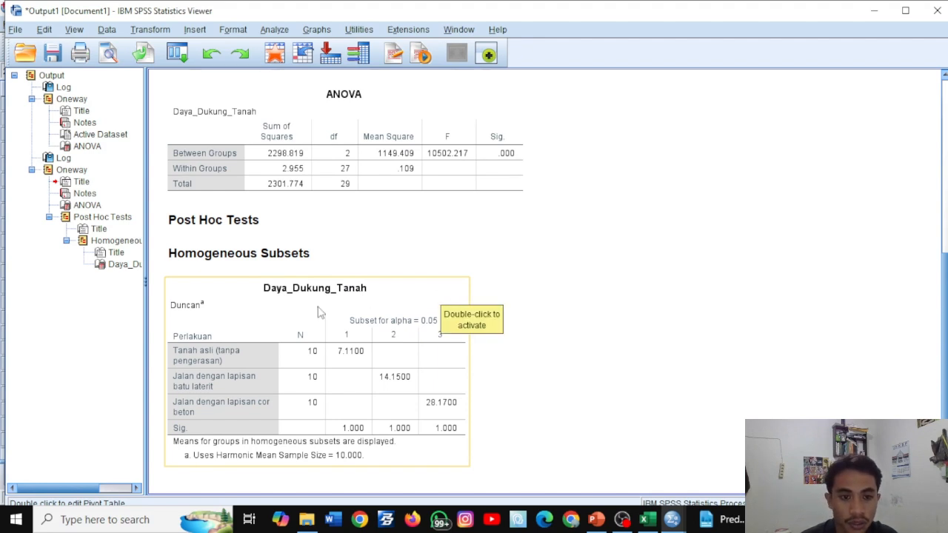
Copy the Duncan homogeneous subsets table from the SPSS Viewer into Sheet3 of the Excel workbook, starting at cell C35
{"action": "left_click", "coordinate": [519, 286]}
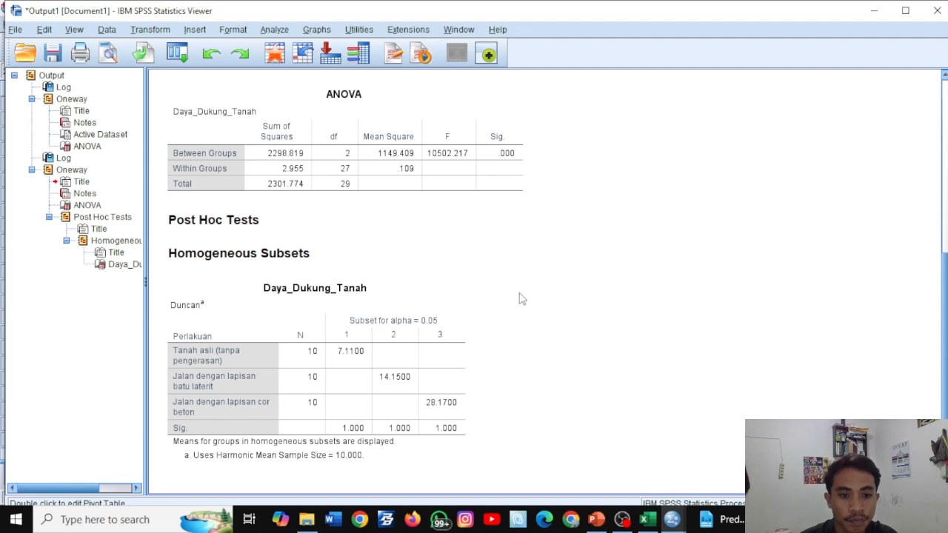
{"action": "left_click", "coordinate": [437, 326]}
{"action": "left_click", "coordinate": [437, 300]}
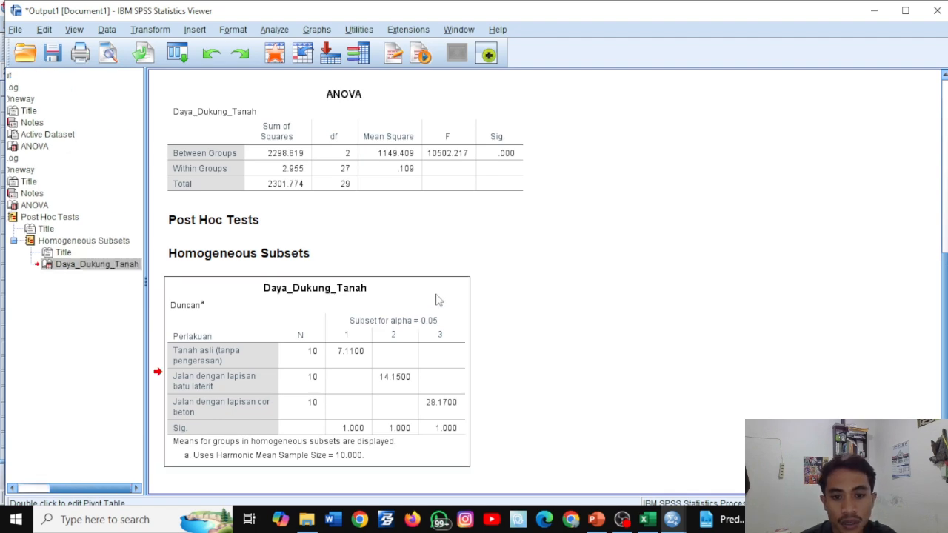
{"action": "right_click", "coordinate": [437, 299]}
{"action": "left_click", "coordinate": [453, 321]}
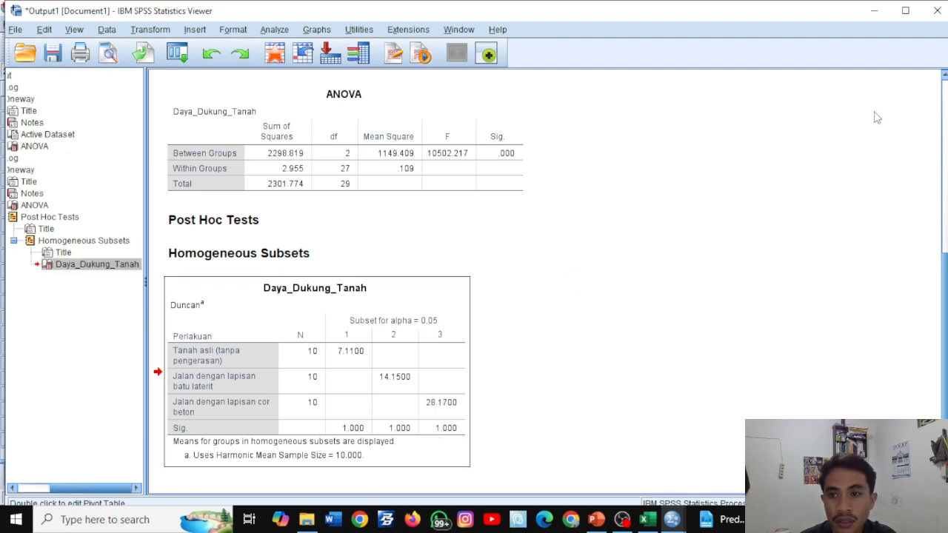
{"action": "left_click", "coordinate": [877, 11]}
{"action": "left_click", "coordinate": [874, 10]}
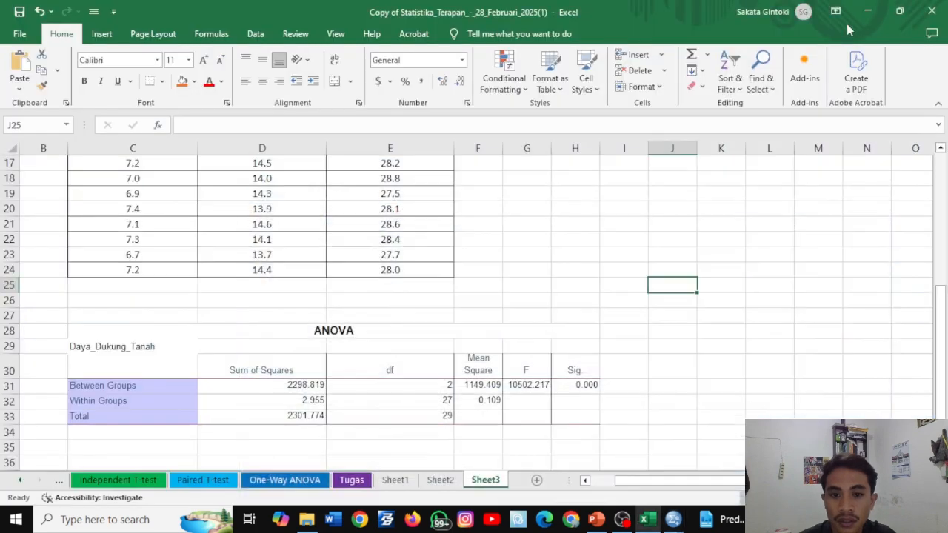
{"action": "scroll", "coordinate": [596, 299], "scroll_direction": "down", "scroll_amount": 1}
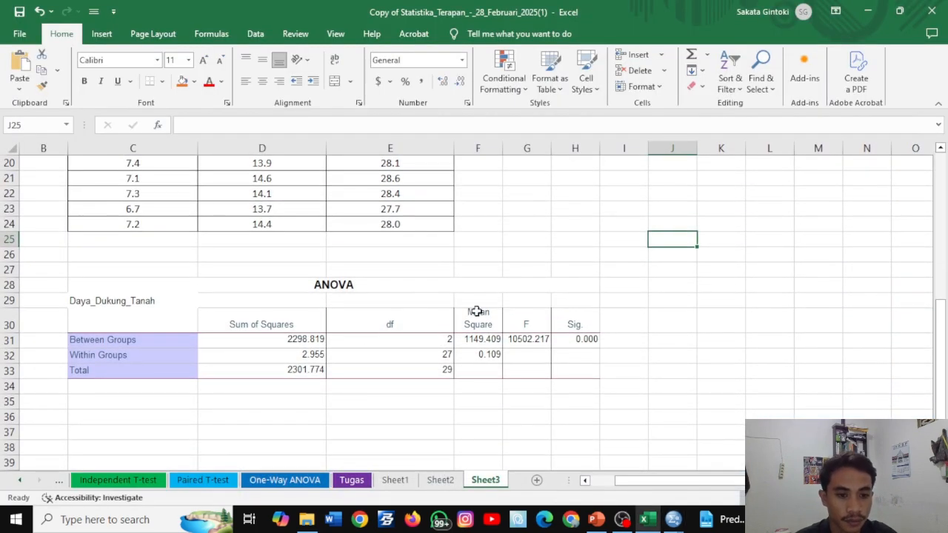
{"action": "left_click", "coordinate": [93, 404]}
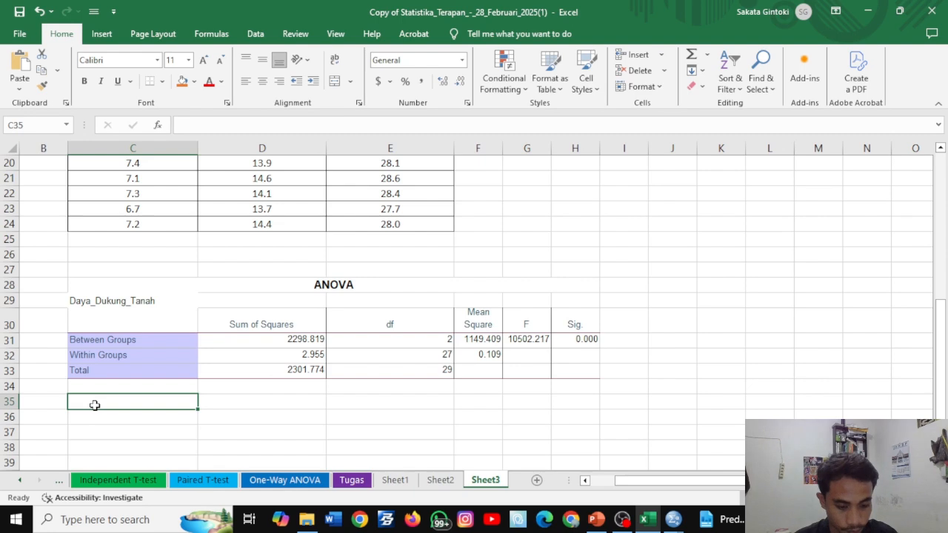
{"action": "key", "text": "ctrl+v"}
{"action": "left_click", "coordinate": [722, 357]}
Examine the pasted ANOVA table and the Duncan subset means for the three road treatments
{"action": "scroll", "coordinate": [679, 348], "scroll_direction": "down", "scroll_amount": 2}
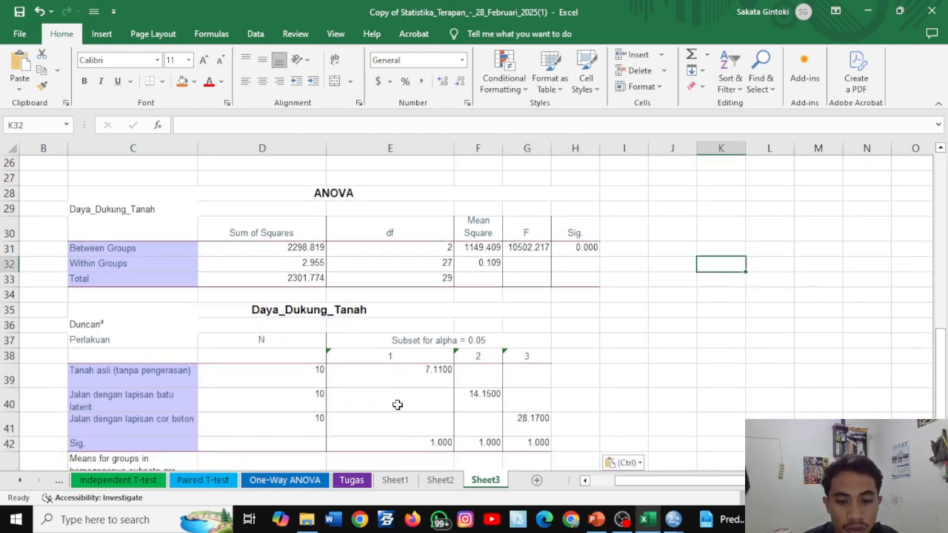
{"action": "scroll", "coordinate": [434, 391], "scroll_direction": "up", "scroll_amount": 1}
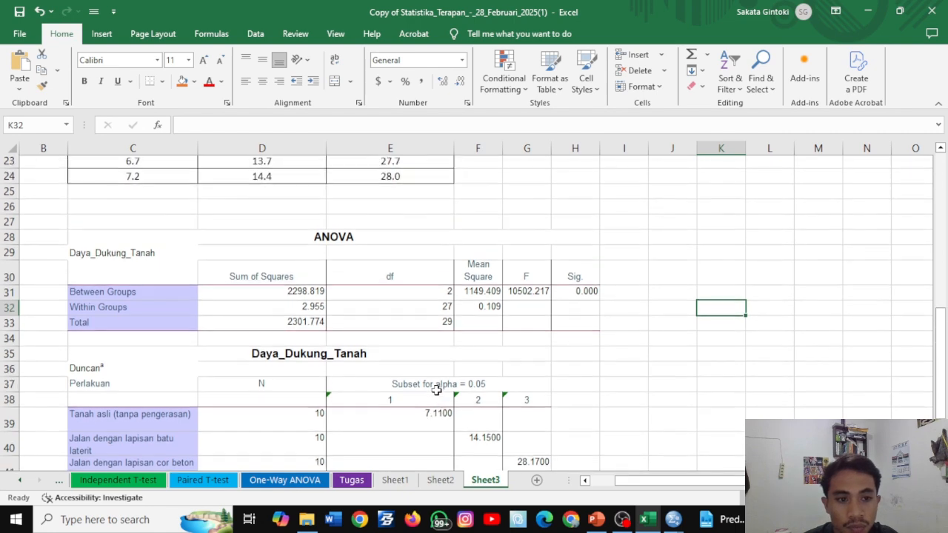
{"action": "scroll", "coordinate": [464, 414], "scroll_direction": "down", "scroll_amount": 2}
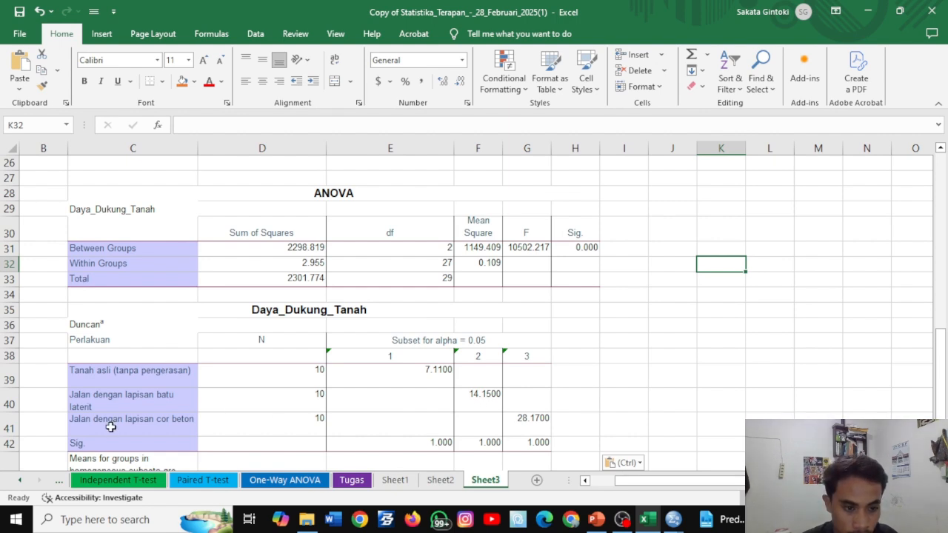
{"action": "scroll", "coordinate": [237, 411], "scroll_direction": "down", "scroll_amount": 1}
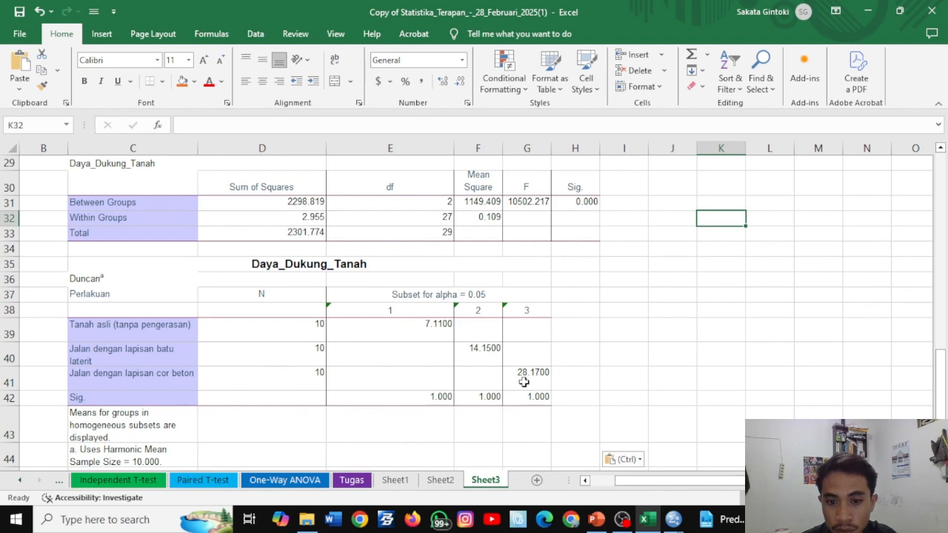
{"action": "scroll", "coordinate": [548, 380], "scroll_direction": "up", "scroll_amount": 2}
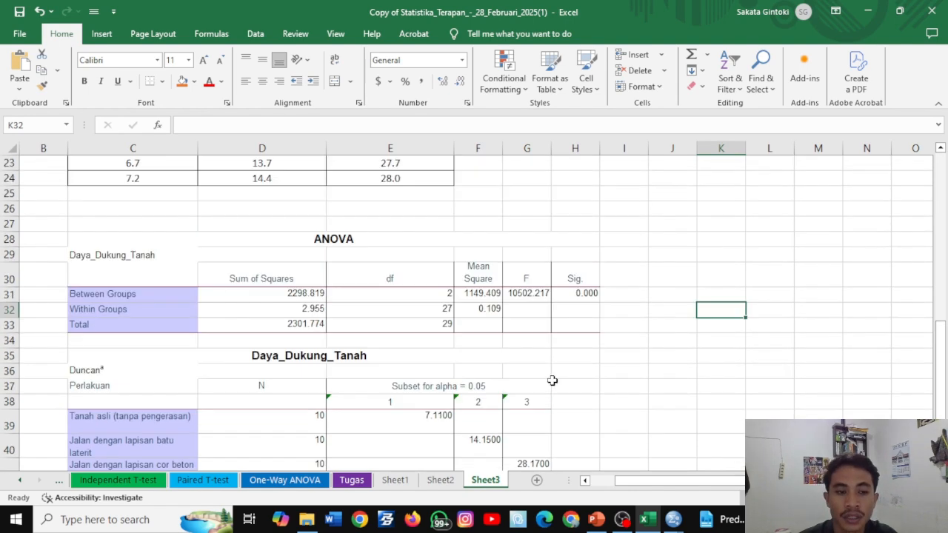
Label cells B25 and B26 below the CBR data as "rata-rata" and "std. dev"
{"action": "scroll", "coordinate": [207, 299], "scroll_direction": "up", "scroll_amount": 1}
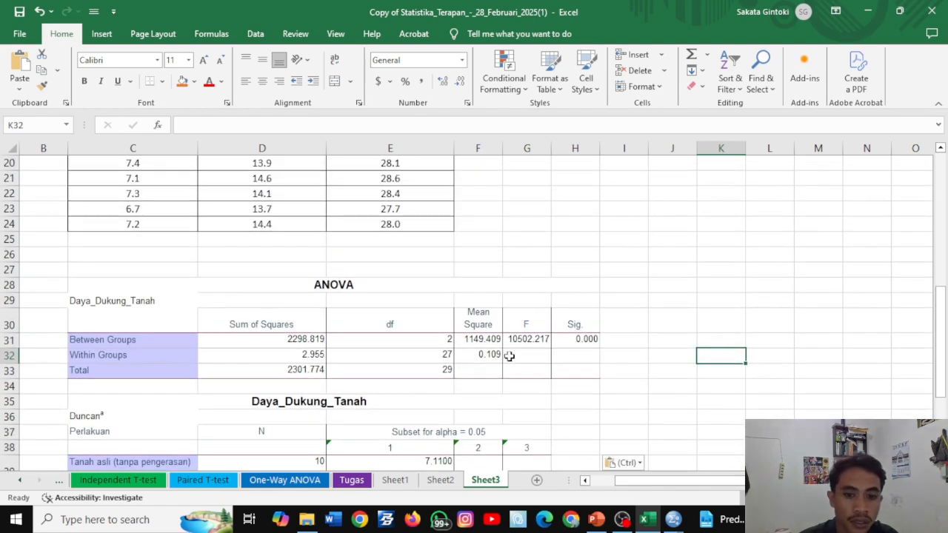
{"action": "scroll", "coordinate": [511, 359], "scroll_direction": "down", "scroll_amount": 2}
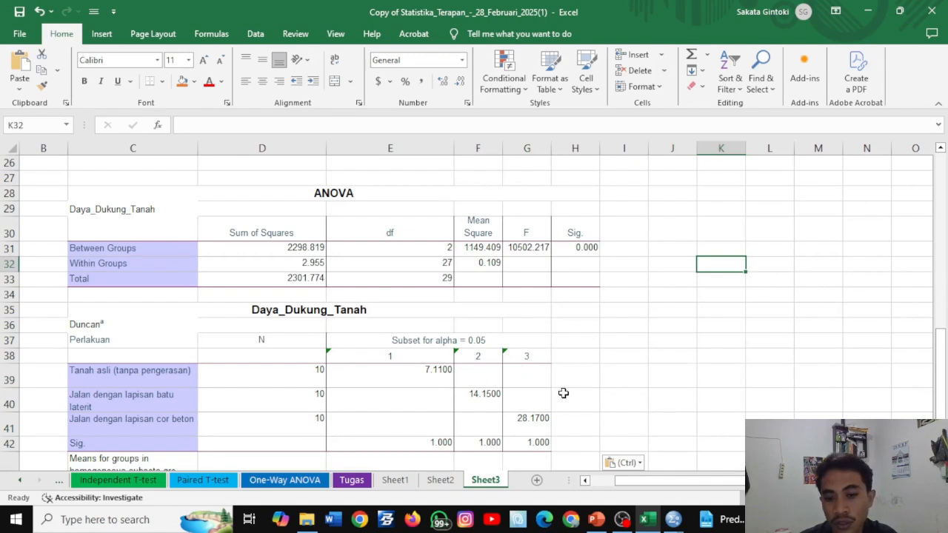
{"action": "scroll", "coordinate": [533, 389], "scroll_direction": "up", "scroll_amount": 2}
{"action": "left_click", "coordinate": [48, 239]}
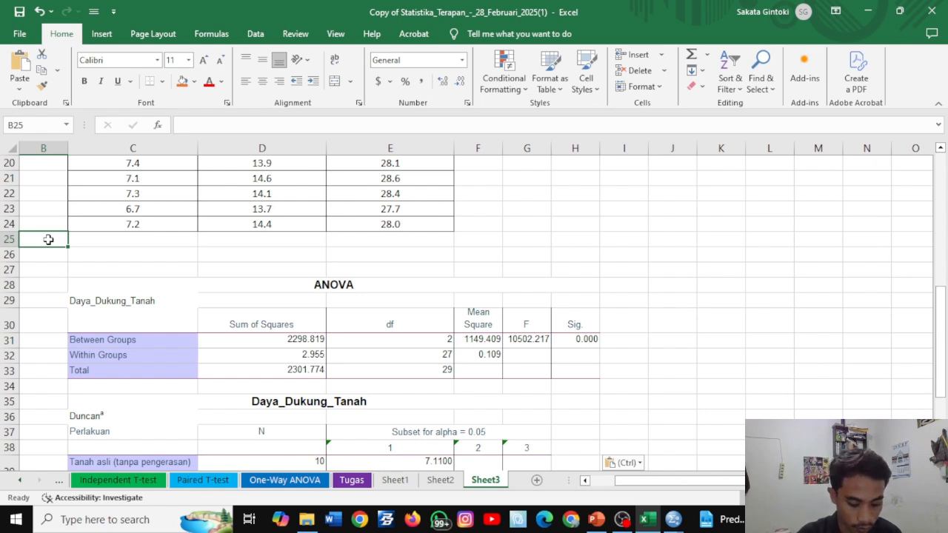
{"action": "type", "text": "rata-"}
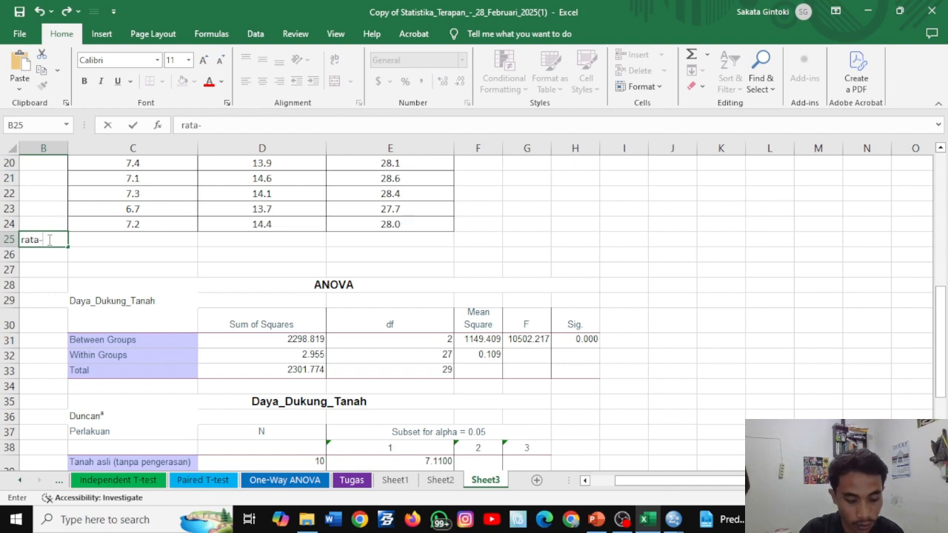
{"action": "type", "text": "rata"}
{"action": "key", "text": "Return"}
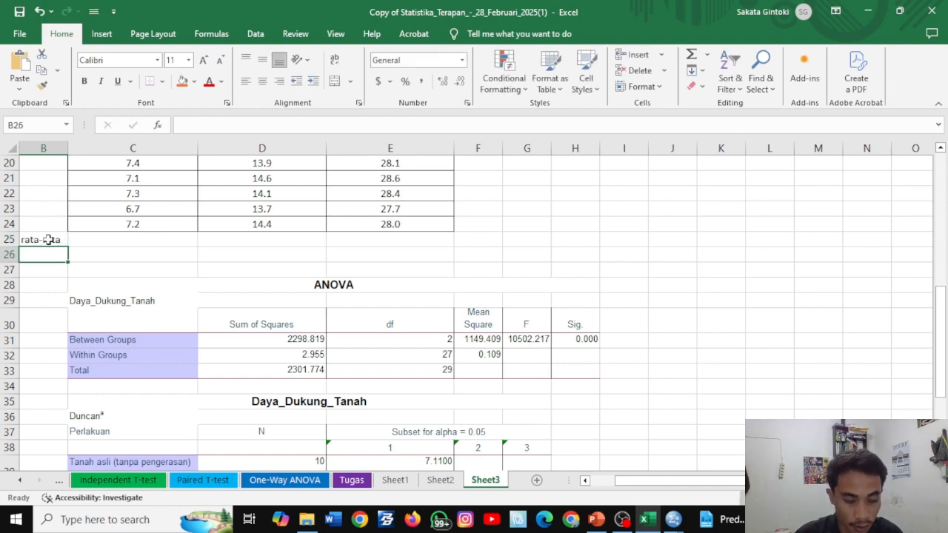
{"action": "type", "text": "std. dev"}
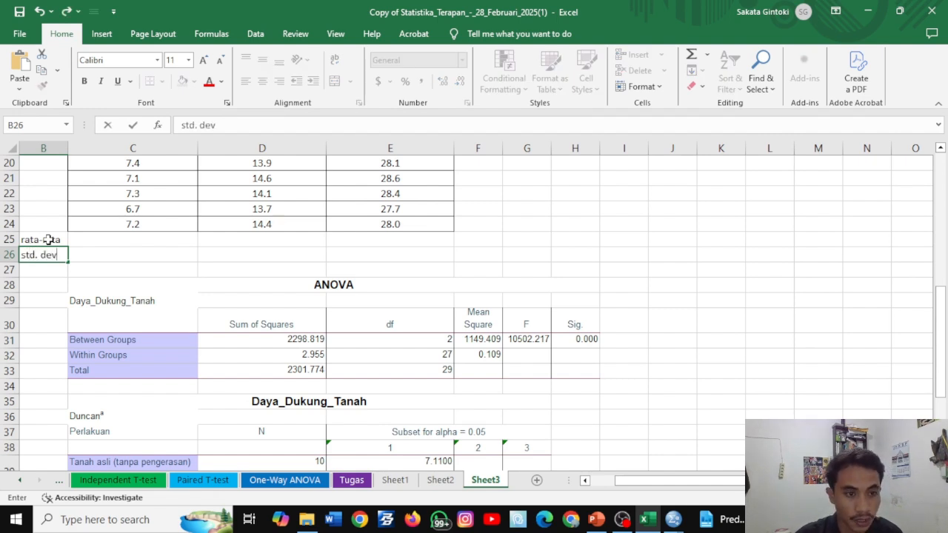
{"action": "left_click", "coordinate": [63, 239]}
Calculate the average of C15:C24 in C25 with AVERAGE and fill the formula across to E25
{"action": "left_click", "coordinate": [82, 240]}
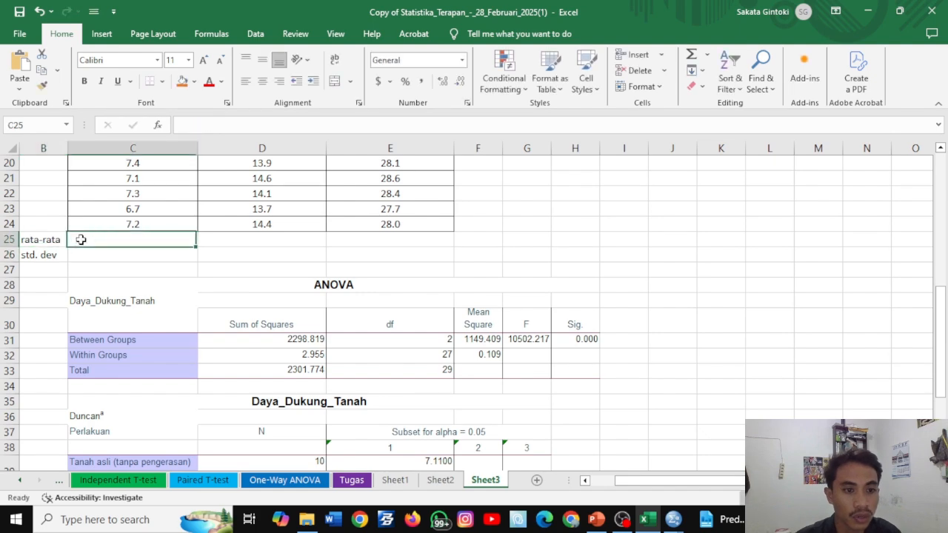
{"action": "scroll", "coordinate": [82, 239], "scroll_direction": "up", "scroll_amount": 1}
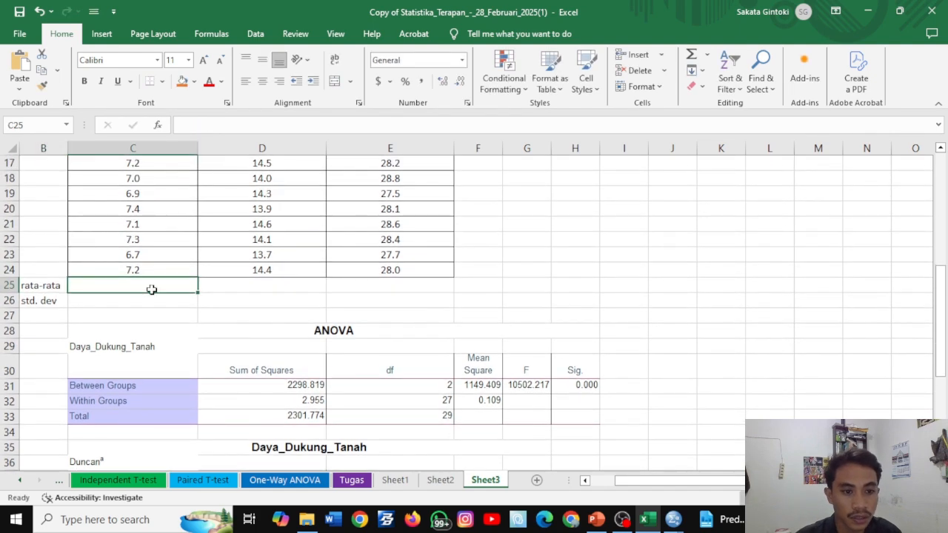
{"action": "type", "text": "=Ave"}
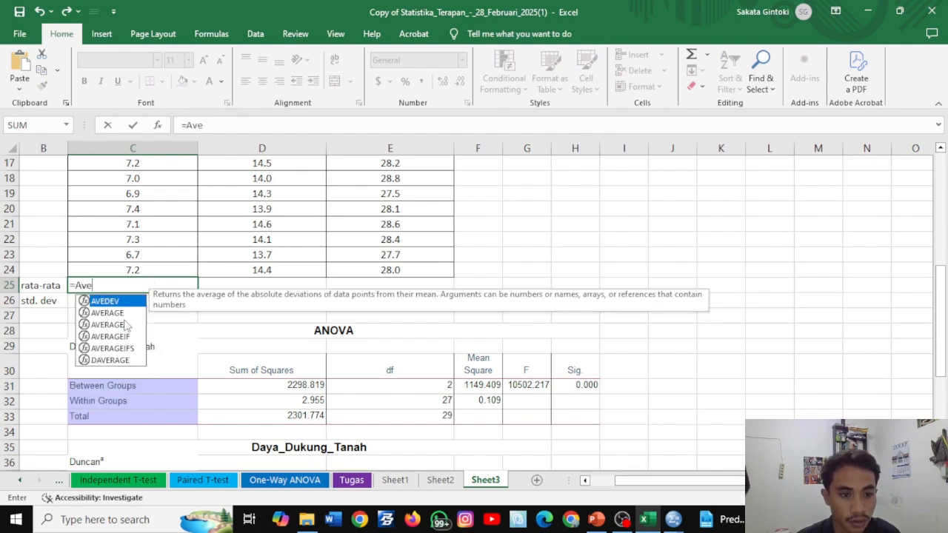
{"action": "double_click", "coordinate": [122, 312]}
{"action": "scroll", "coordinate": [120, 307], "scroll_direction": "up", "scroll_amount": 1}
{"action": "left_click_drag", "start_coordinate": [148, 201], "coordinate": [161, 328]}
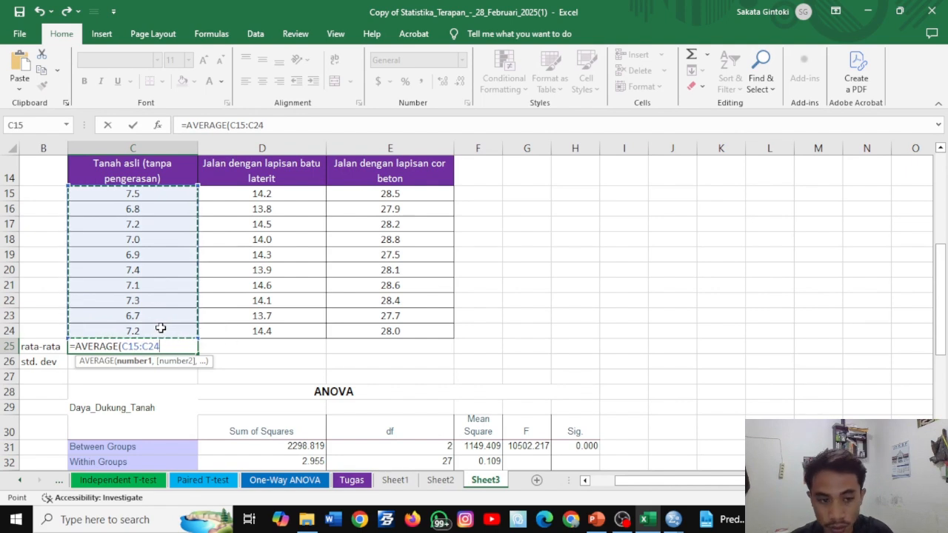
{"action": "key", "text": "Return"}
{"action": "left_click", "coordinate": [155, 348]}
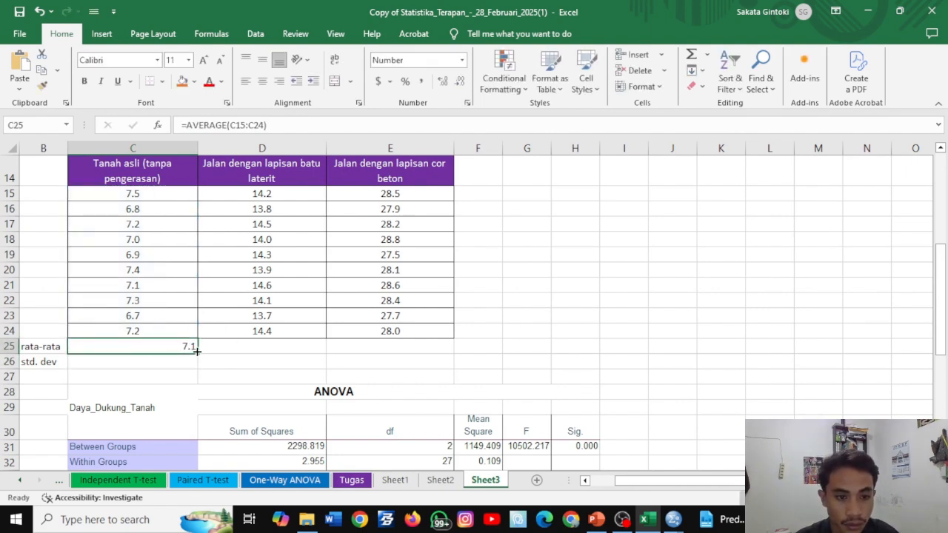
{"action": "left_click_drag", "start_coordinate": [197, 352], "coordinate": [436, 358]}
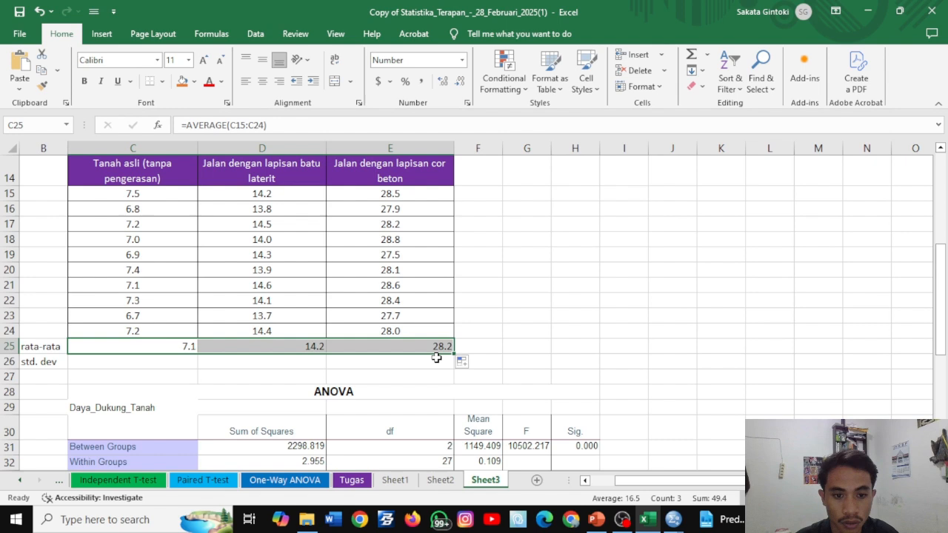
Calculate the standard deviation of C15:C24 in C26 with STDEV and fill the formula across to E26
{"action": "left_click", "coordinate": [83, 364]}
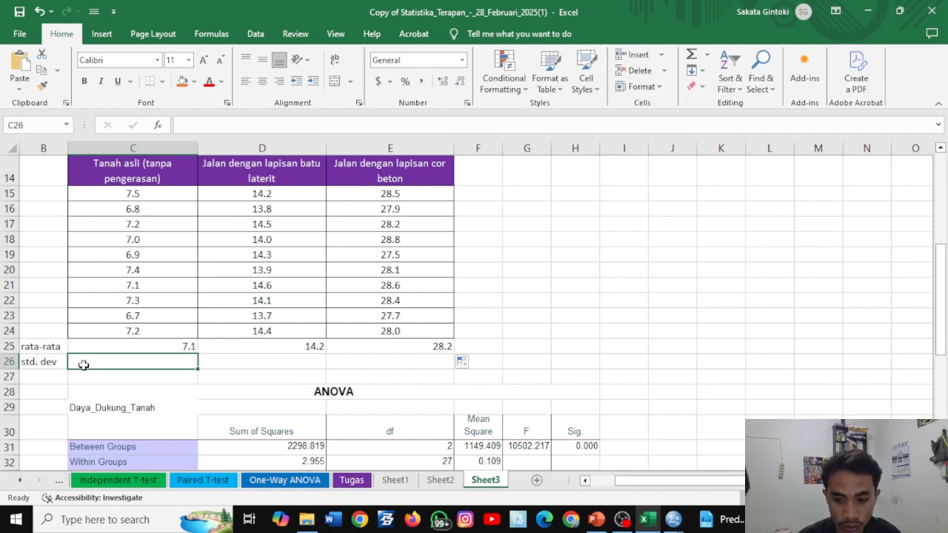
{"action": "type", "text": "=st"}
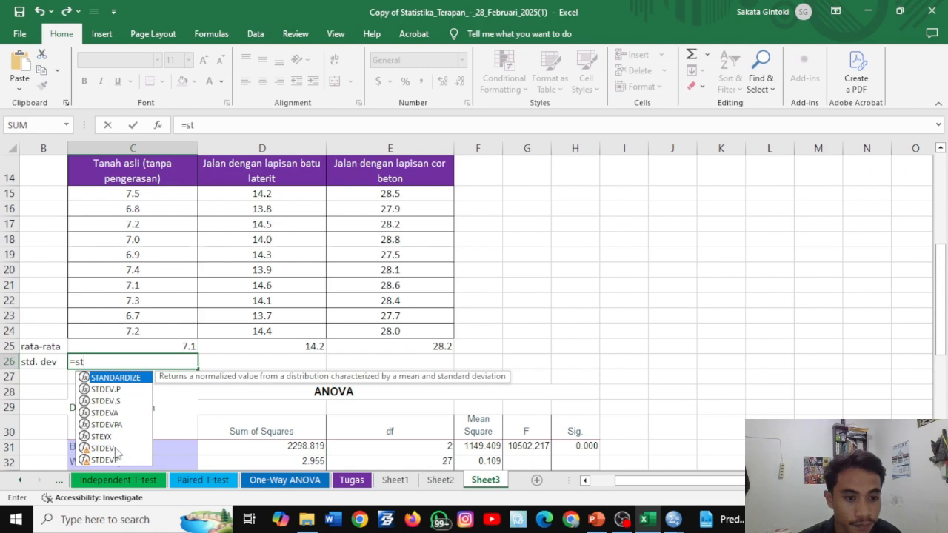
{"action": "double_click", "coordinate": [111, 449]}
{"action": "left_click_drag", "start_coordinate": [146, 195], "coordinate": [158, 330]}
{"action": "key", "text": "Return"}
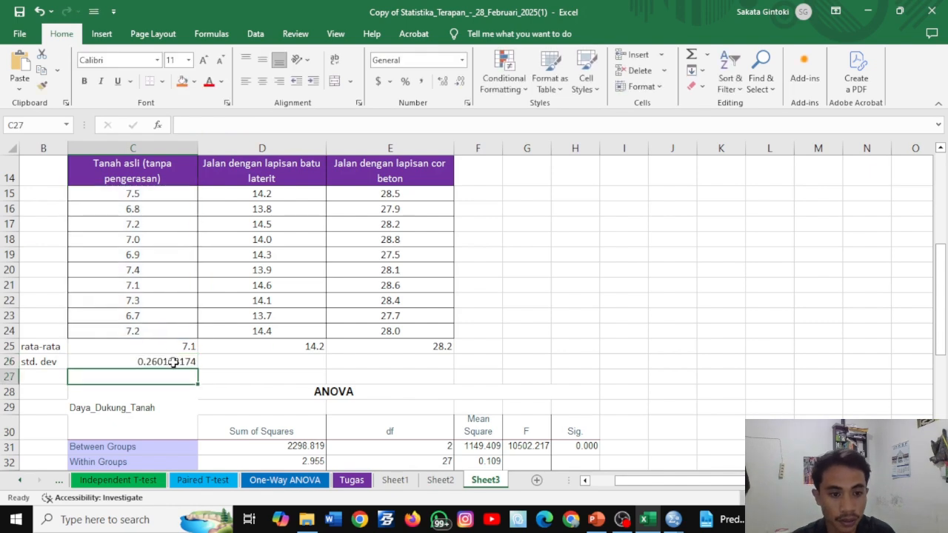
{"action": "left_click", "coordinate": [177, 363]}
{"action": "left_click_drag", "start_coordinate": [198, 370], "coordinate": [422, 373]}
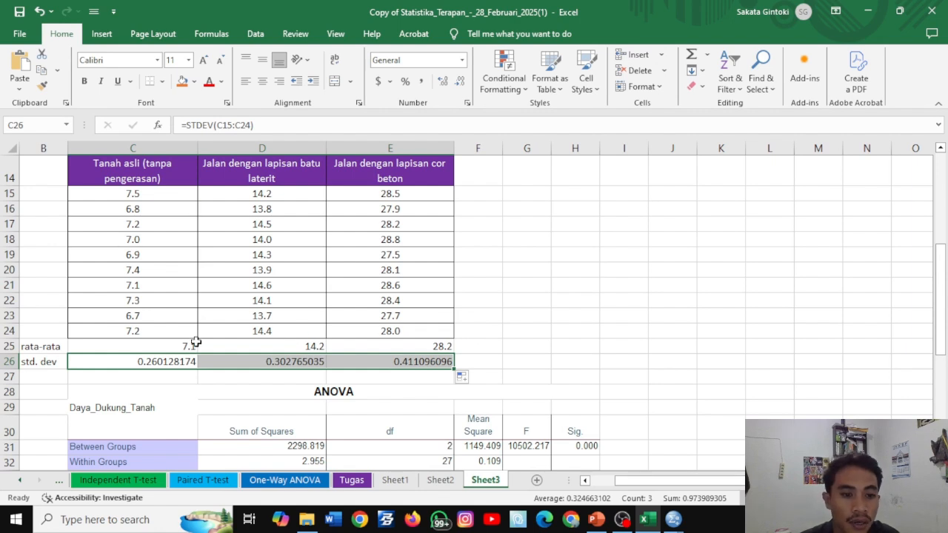
Show the averages in C25:E25 with two decimal places
{"action": "left_click_drag", "start_coordinate": [175, 345], "coordinate": [411, 346]}
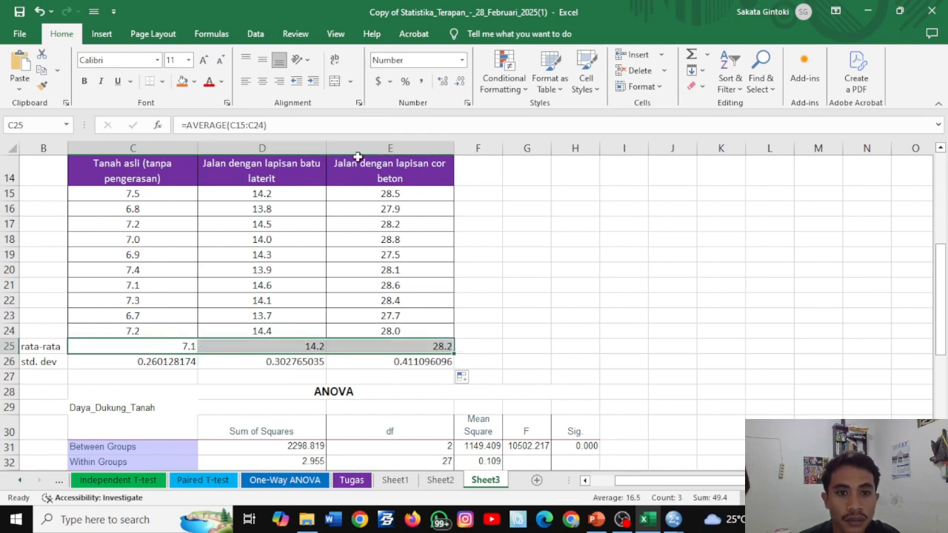
{"action": "left_click", "coordinate": [459, 80]}
{"action": "left_click", "coordinate": [443, 82]}
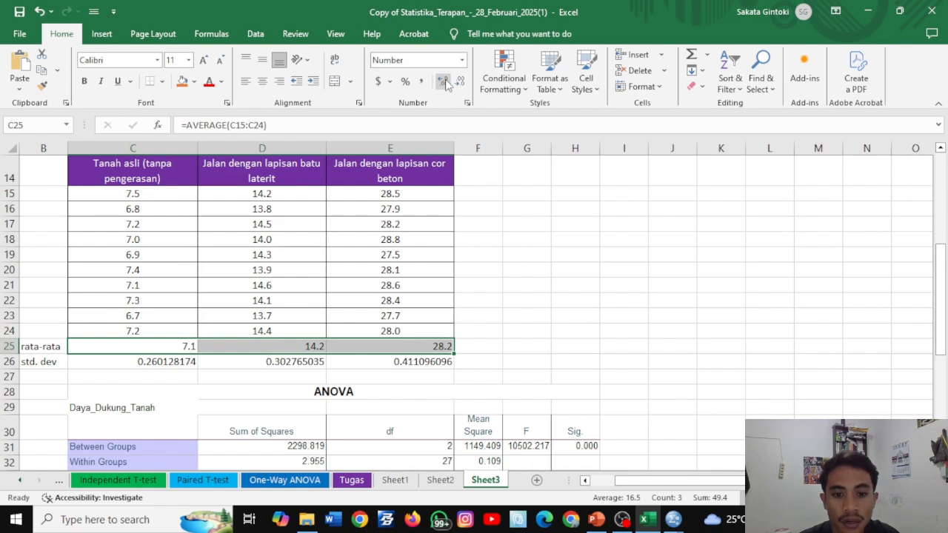
{"action": "left_click", "coordinate": [444, 81]}
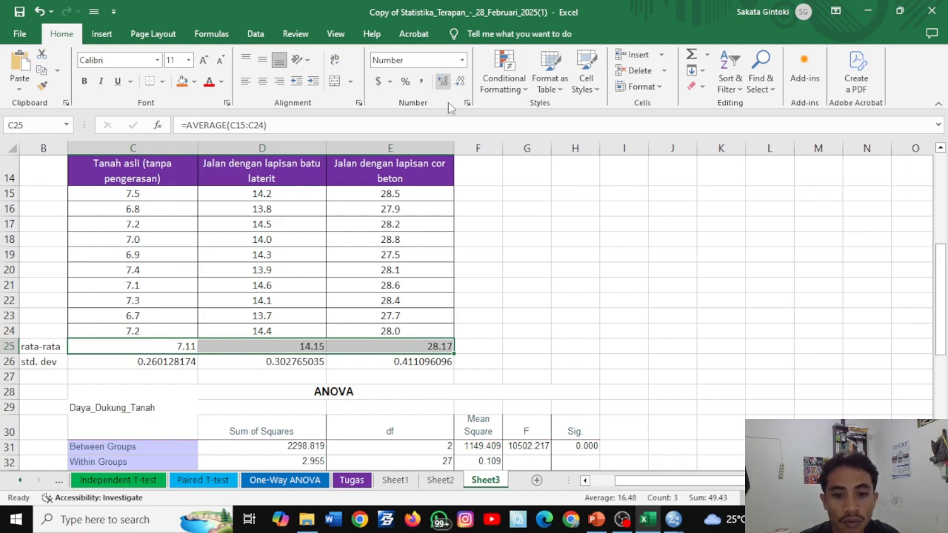
Reduce the standard deviations in C26:E26 to three decimal places
{"action": "left_click", "coordinate": [124, 362]}
{"action": "left_click_drag", "start_coordinate": [124, 362], "coordinate": [423, 360]}
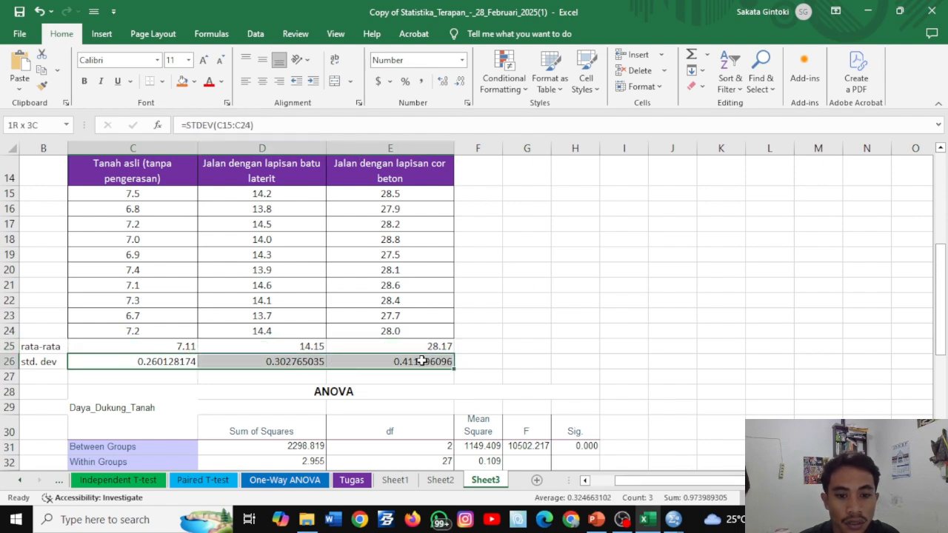
{"action": "left_click", "coordinate": [444, 81]}
{"action": "left_click", "coordinate": [444, 81]}
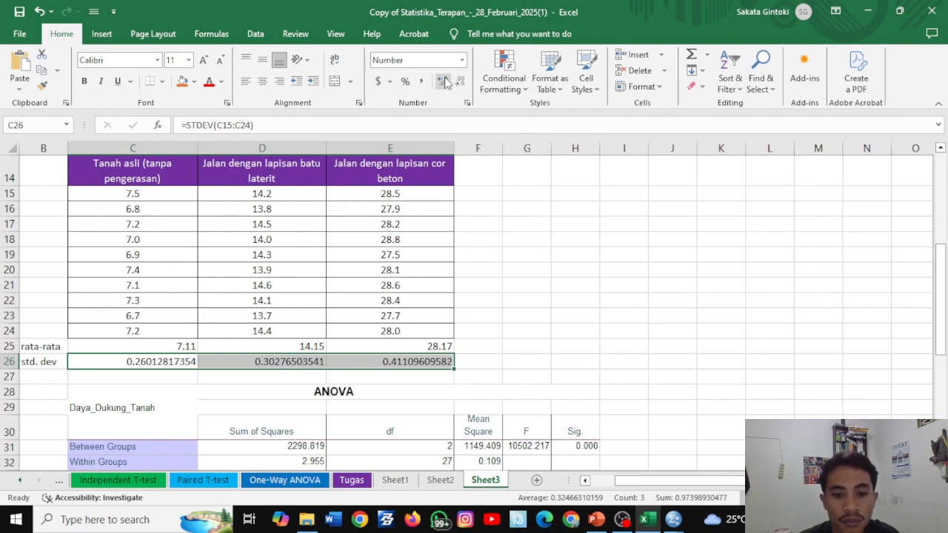
{"action": "left_click", "coordinate": [444, 82]}
{"action": "left_click", "coordinate": [459, 82]}
{"action": "left_click", "coordinate": [460, 82]}
{"action": "left_click", "coordinate": [460, 81]}
{"action": "left_click", "coordinate": [460, 81]}
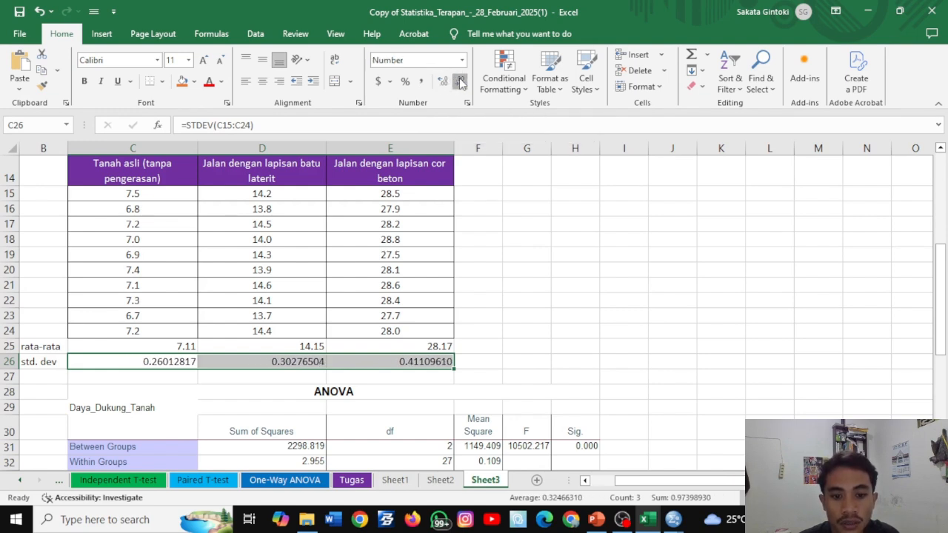
{"action": "left_click", "coordinate": [460, 81]}
{"action": "left_click", "coordinate": [459, 82]}
{"action": "left_click", "coordinate": [460, 82]}
{"action": "left_click", "coordinate": [459, 81]}
{"action": "left_click", "coordinate": [460, 81]}
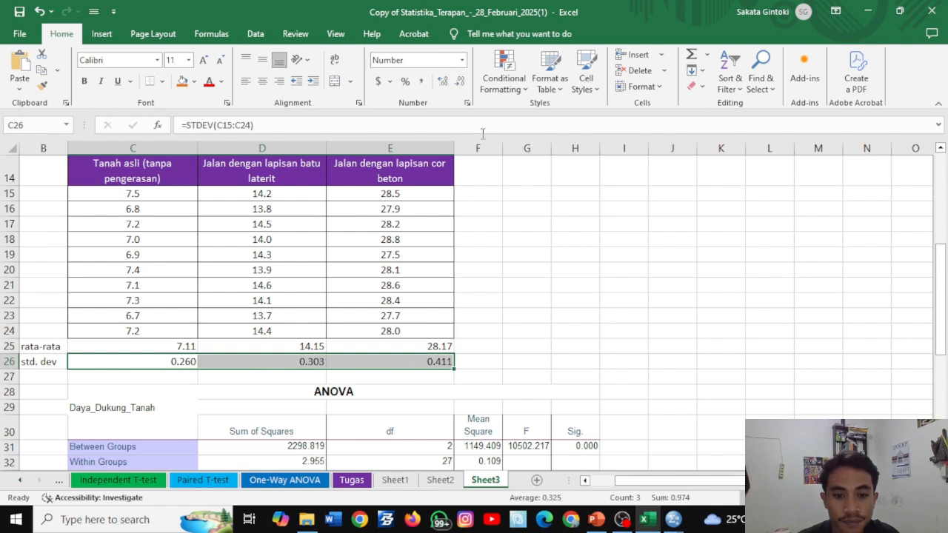
Fill the rata-rata row, B25:E25, with light orange
{"action": "left_click_drag", "start_coordinate": [42, 346], "coordinate": [404, 347]}
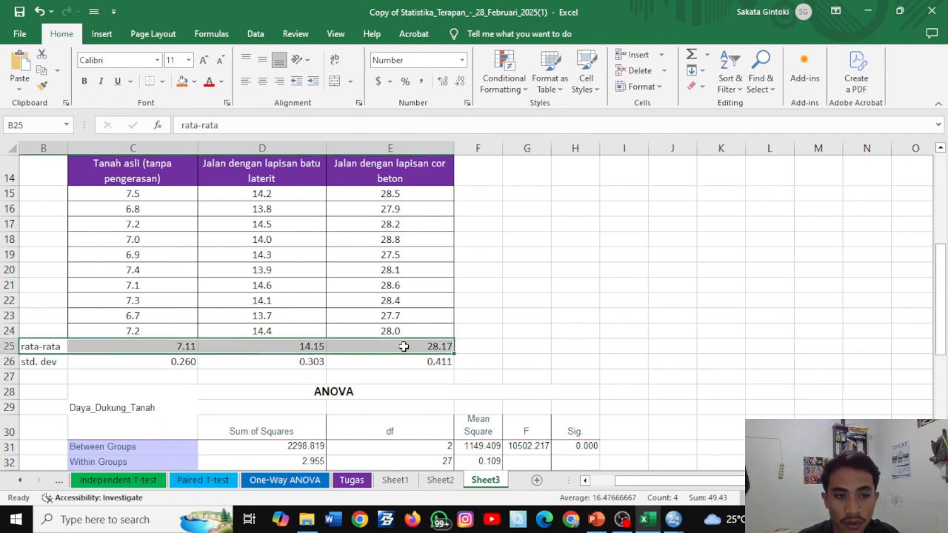
{"action": "left_click", "coordinate": [182, 82]}
{"action": "left_click", "coordinate": [194, 81]}
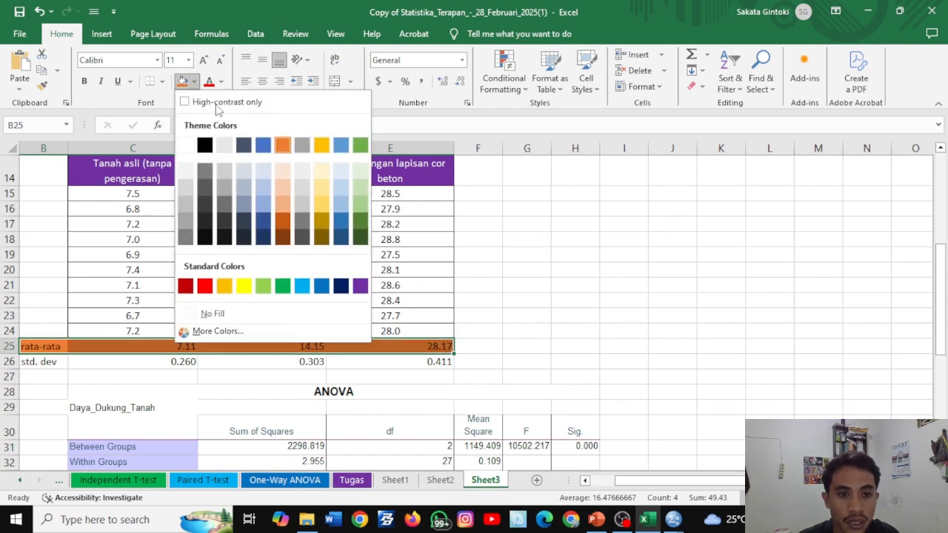
{"action": "left_click", "coordinate": [283, 200]}
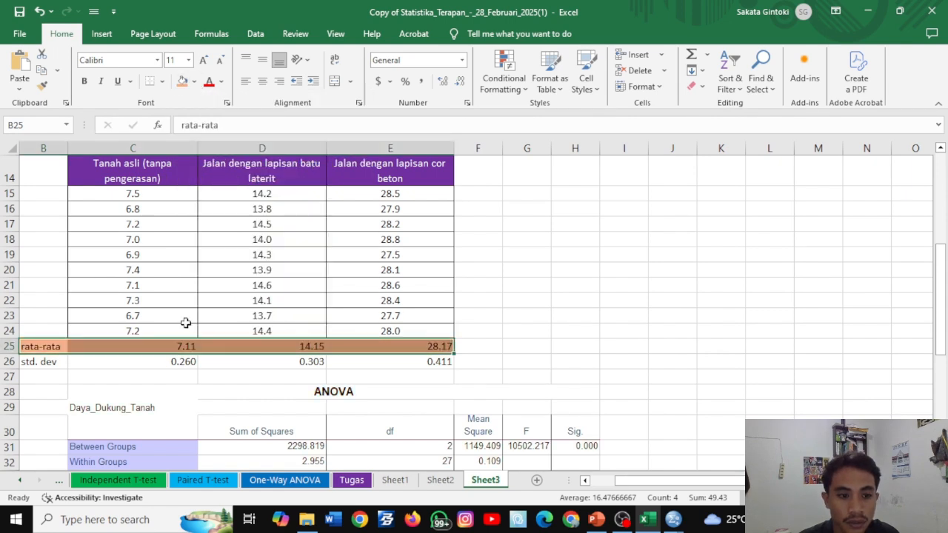
Fill the std. dev row, B26:E26, with gray
{"action": "left_click_drag", "start_coordinate": [46, 361], "coordinate": [363, 366]}
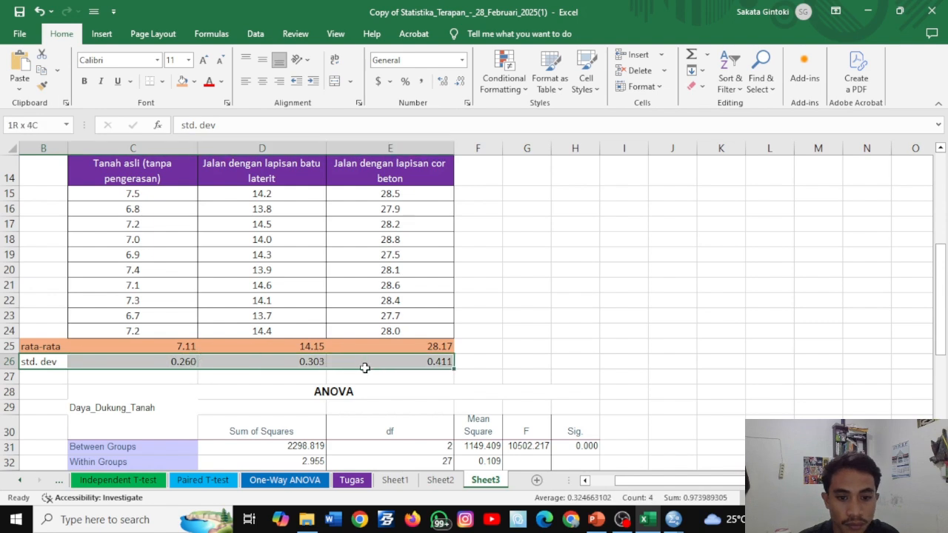
{"action": "left_click", "coordinate": [196, 82]}
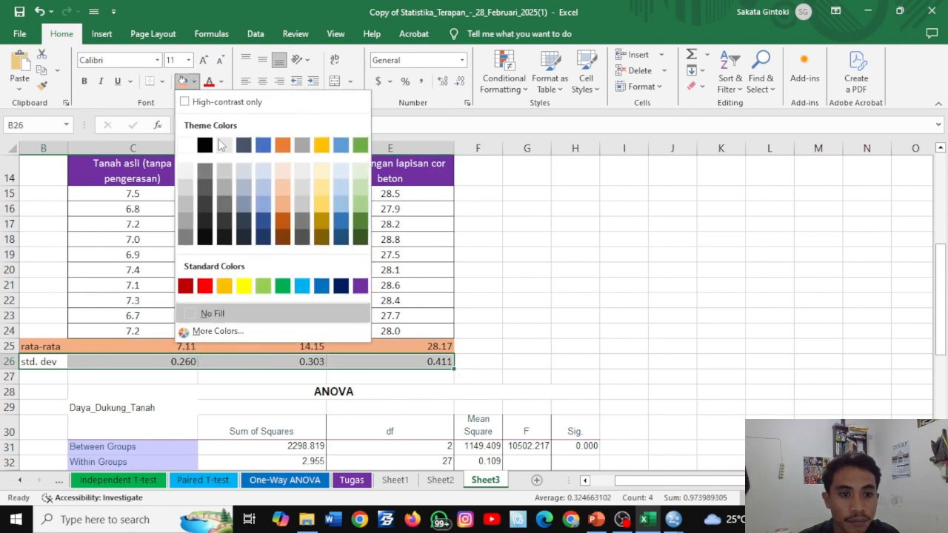
{"action": "left_click", "coordinate": [185, 209]}
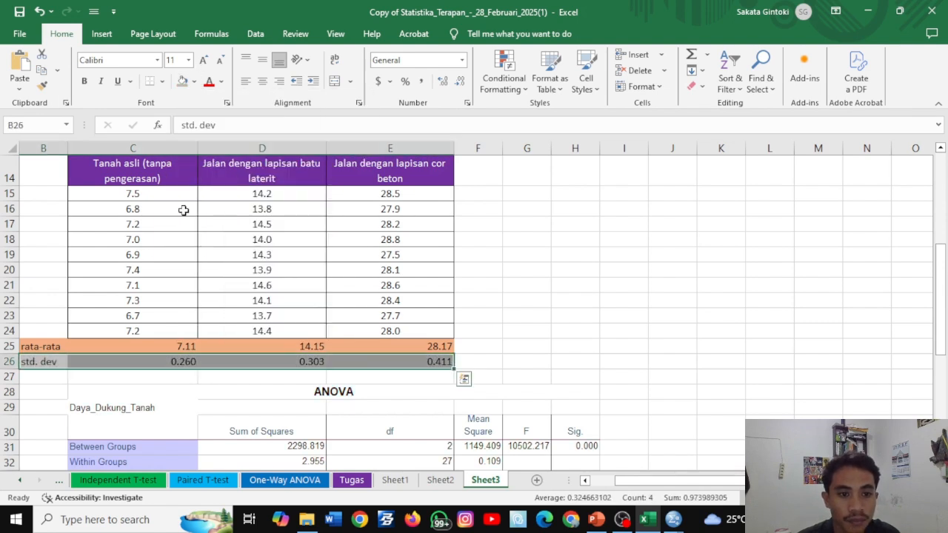
{"action": "left_click", "coordinate": [662, 297]}
Review the treatment averages and standard deviations against the ANOVA table, the Duncan subsets and the problem description
{"action": "scroll", "coordinate": [561, 333], "scroll_direction": "down", "scroll_amount": 2}
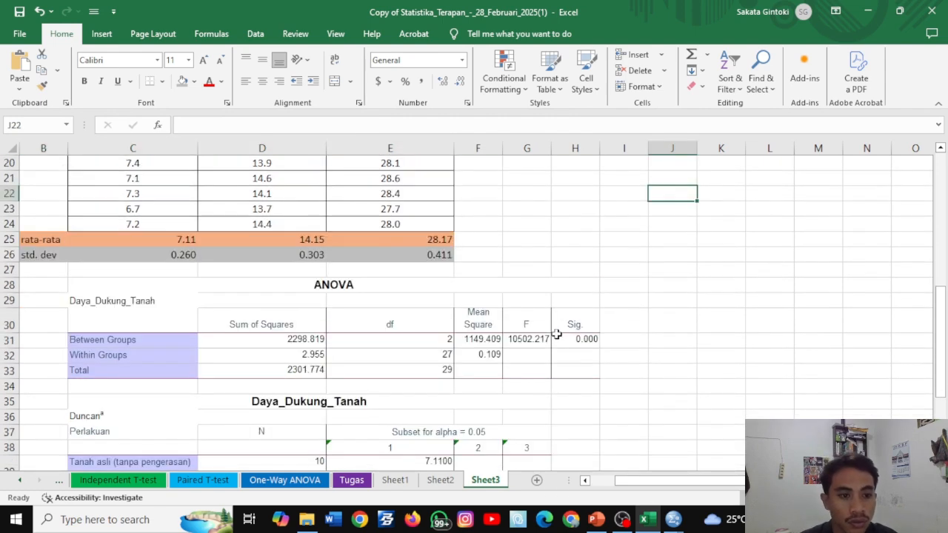
{"action": "scroll", "coordinate": [528, 341], "scroll_direction": "down", "scroll_amount": 1}
{"action": "scroll", "coordinate": [529, 342], "scroll_direction": "down", "scroll_amount": 1}
{"action": "scroll", "coordinate": [526, 337], "scroll_direction": "up", "scroll_amount": 2}
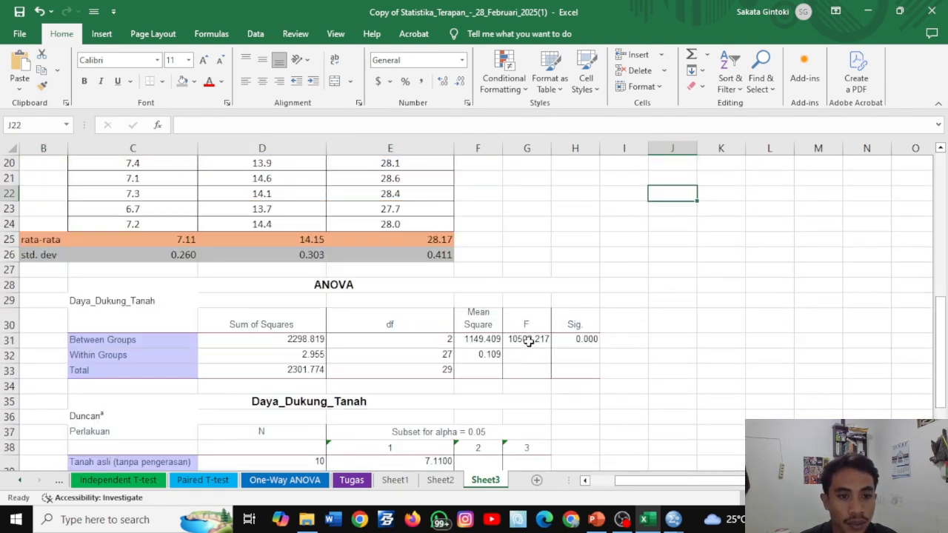
{"action": "scroll", "coordinate": [226, 273], "scroll_direction": "down", "scroll_amount": 3}
{"action": "scroll", "coordinate": [227, 273], "scroll_direction": "up", "scroll_amount": 8}
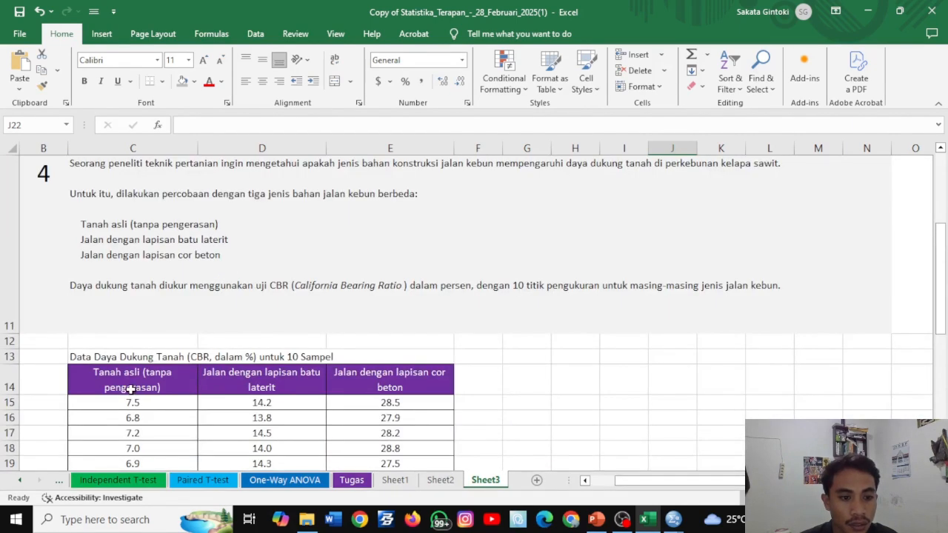
{"action": "scroll", "coordinate": [185, 385], "scroll_direction": "down", "scroll_amount": 5}
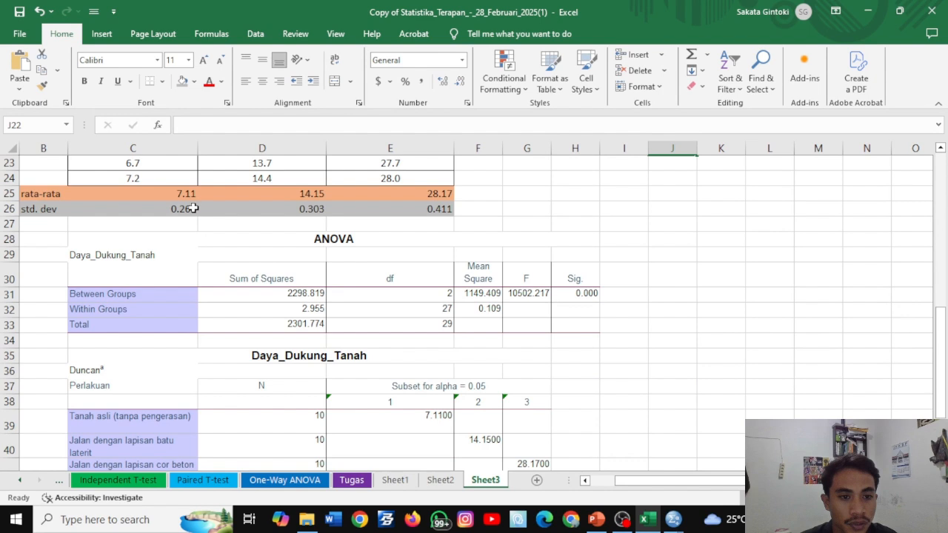
{"action": "scroll", "coordinate": [354, 313], "scroll_direction": "down", "scroll_amount": 1}
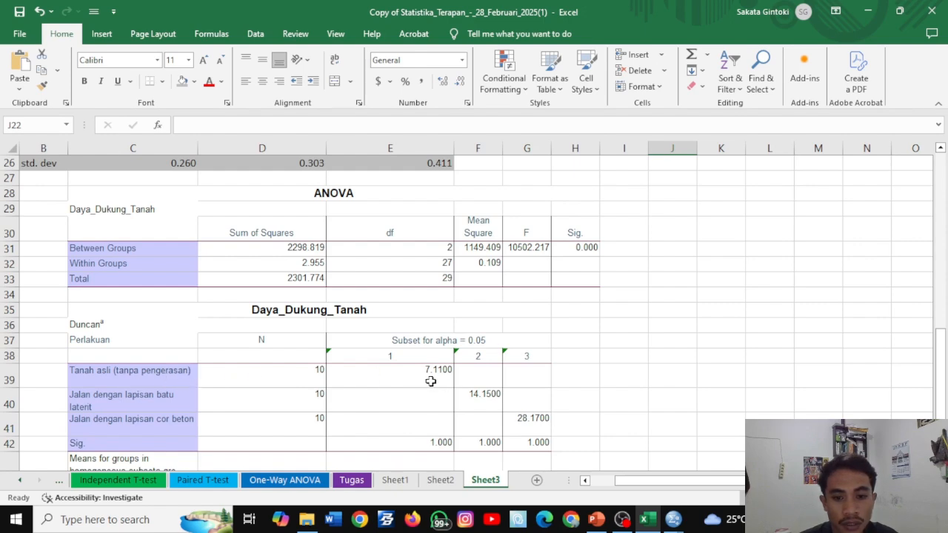
{"action": "scroll", "coordinate": [430, 381], "scroll_direction": "up", "scroll_amount": 2}
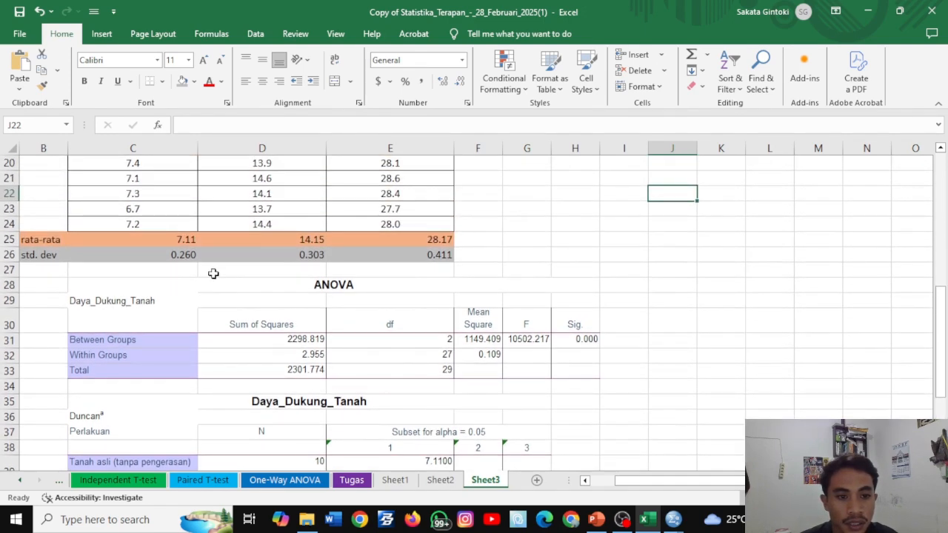
Examine the ANOVA significance and the Duncan subset placement of the three road treatments
{"action": "scroll", "coordinate": [213, 274], "scroll_direction": "down", "scroll_amount": 1}
{"action": "scroll", "coordinate": [529, 407], "scroll_direction": "up", "scroll_amount": 5}
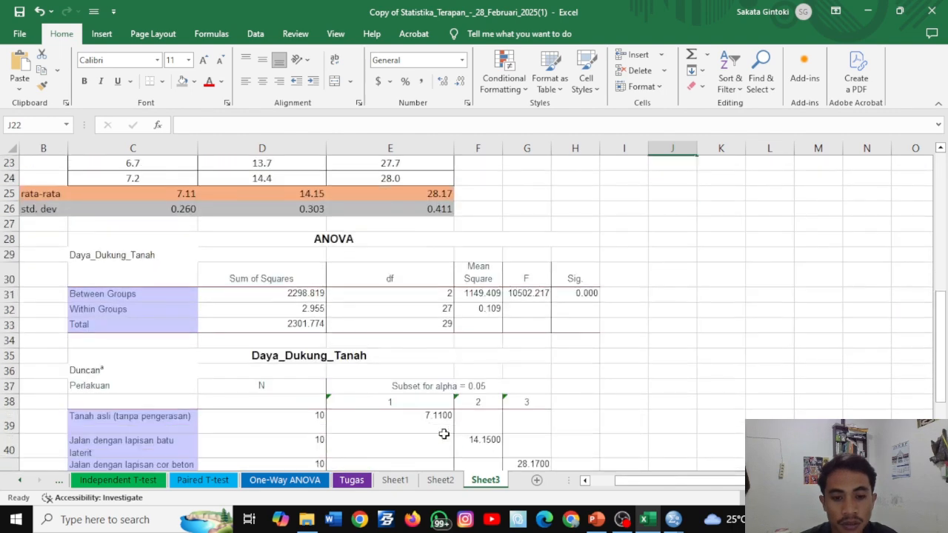
{"action": "scroll", "coordinate": [444, 434], "scroll_direction": "down", "scroll_amount": 5}
{"action": "scroll", "coordinate": [444, 434], "scroll_direction": "up", "scroll_amount": 3}
{"action": "scroll", "coordinate": [444, 434], "scroll_direction": "up", "scroll_amount": 1}
{"action": "scroll", "coordinate": [444, 434], "scroll_direction": "down", "scroll_amount": 3}
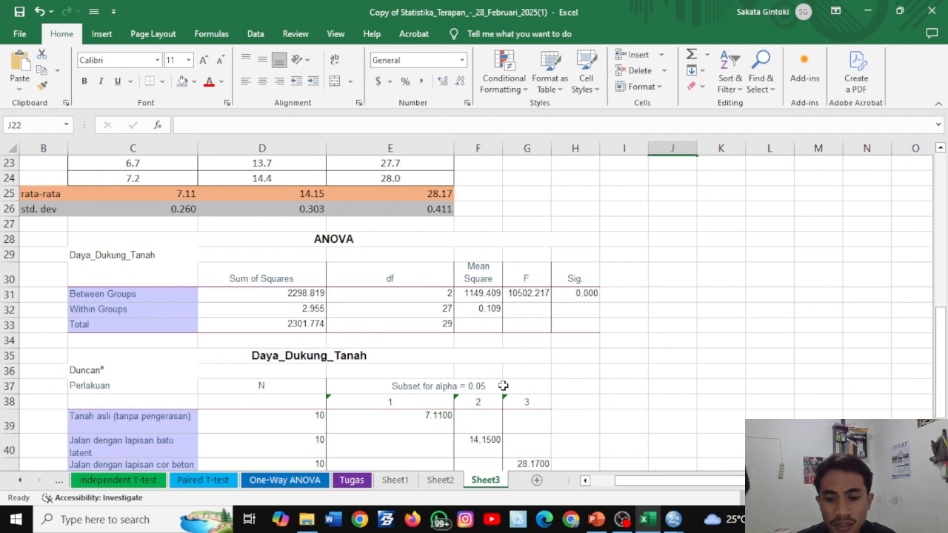
{"action": "scroll", "coordinate": [546, 389], "scroll_direction": "down", "scroll_amount": 1}
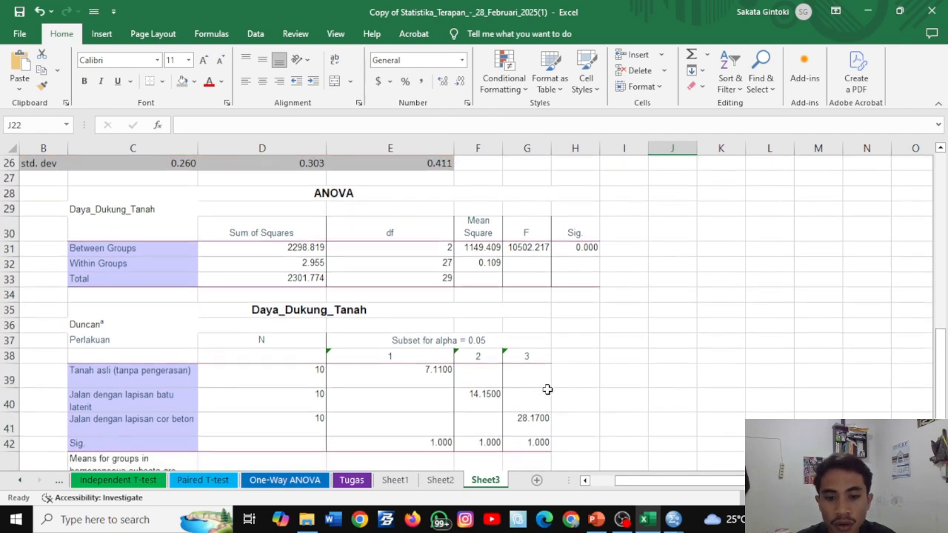
{"action": "scroll", "coordinate": [547, 389], "scroll_direction": "down", "scroll_amount": 1}
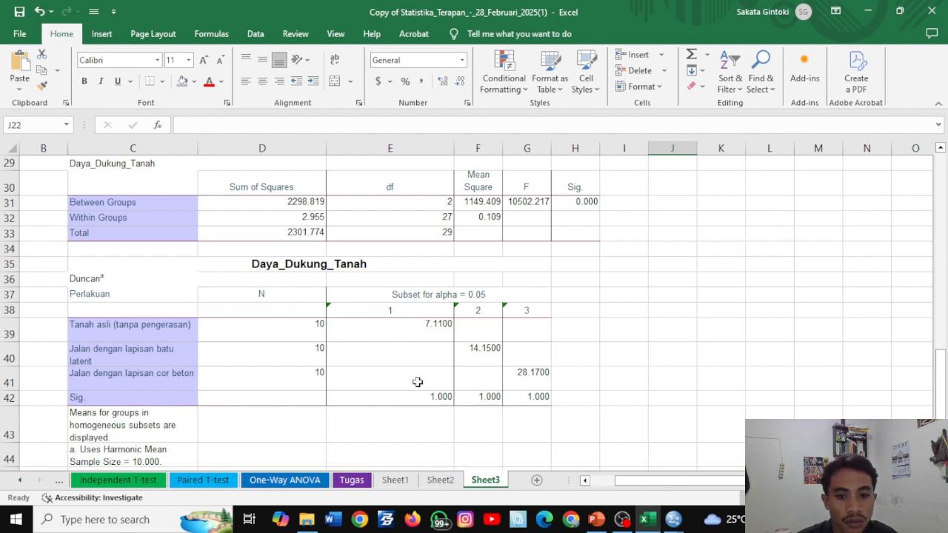
Relabel the Duncan subset headers as c in E38, b in F38 and a in G38
{"action": "left_click", "coordinate": [530, 311]}
{"action": "double_click", "coordinate": [530, 311]}
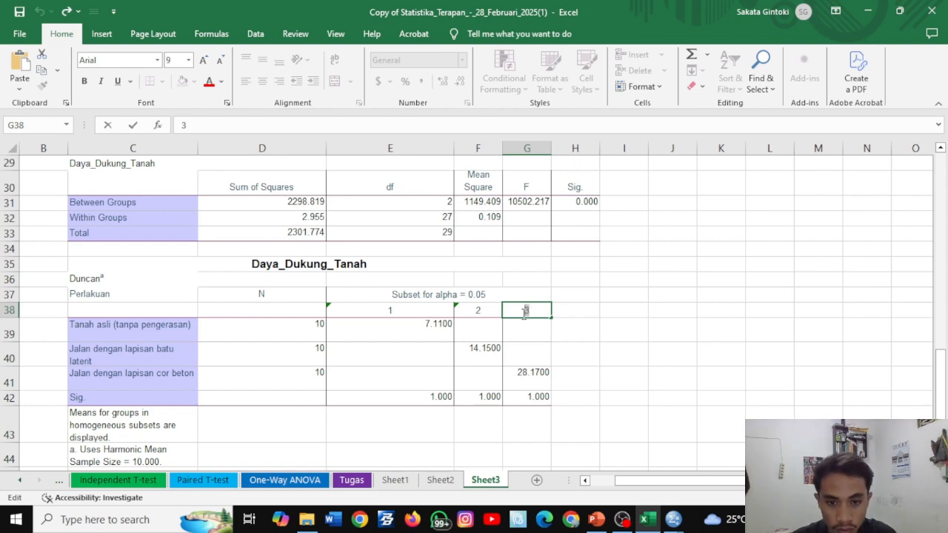
{"action": "double_click", "coordinate": [525, 311]}
{"action": "type", "text": "a"}
{"action": "left_click", "coordinate": [482, 311]}
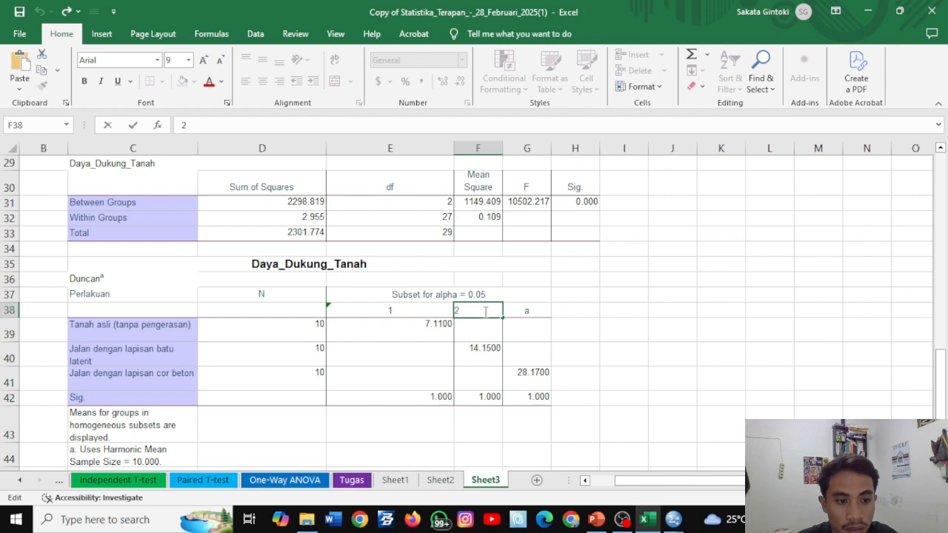
{"action": "key", "text": "BackSpace"}
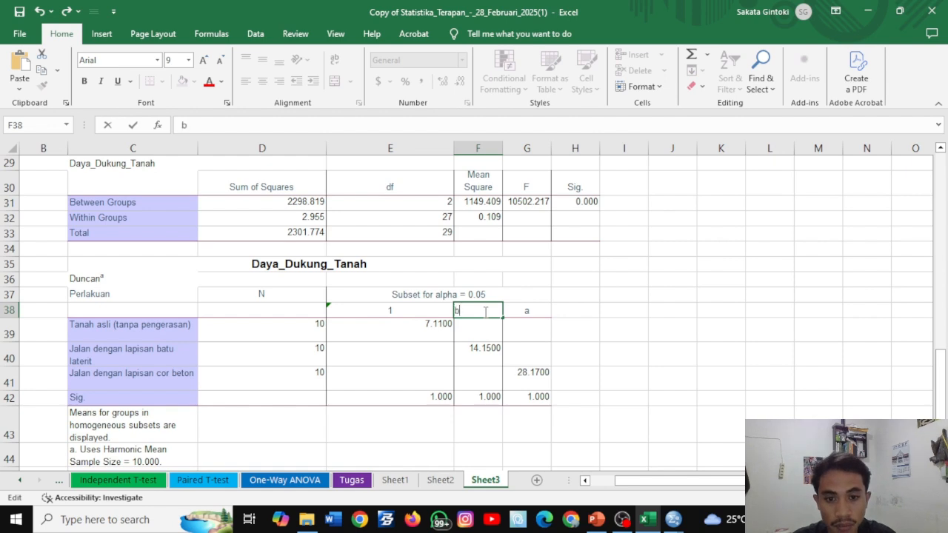
{"action": "type", "text": "b"}
{"action": "left_click", "coordinate": [424, 312]}
{"action": "type", "text": "1"}
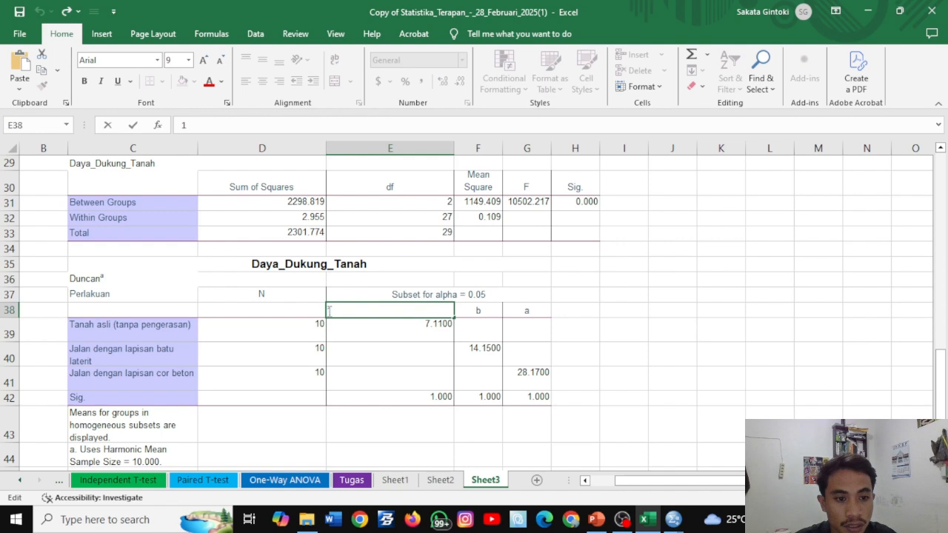
{"action": "double_click", "coordinate": [328, 311]}
{"action": "type", "text": "c"}
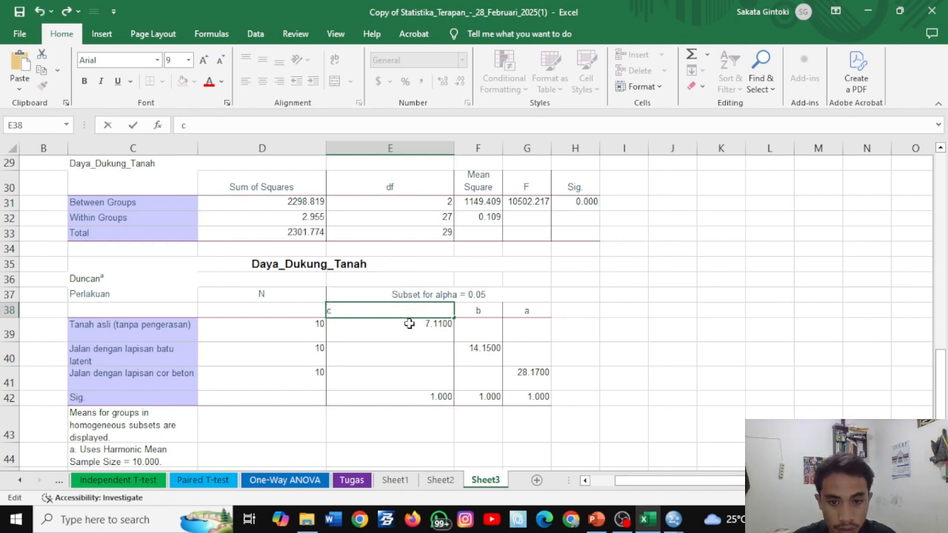
{"action": "left_click", "coordinate": [606, 322]}
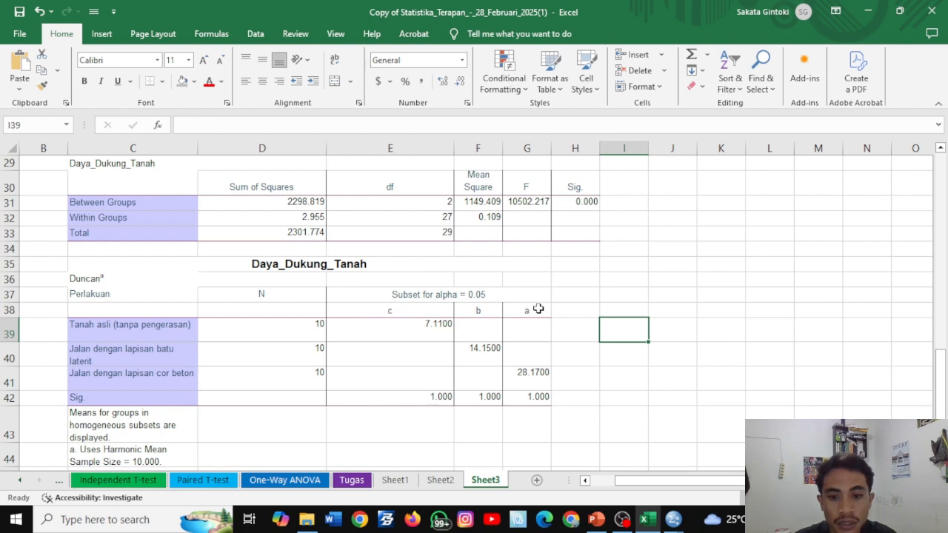
Enter the letters a in H41, a in H40 and c in H39 beside the Duncan treatment rows
{"action": "left_click", "coordinate": [568, 378]}
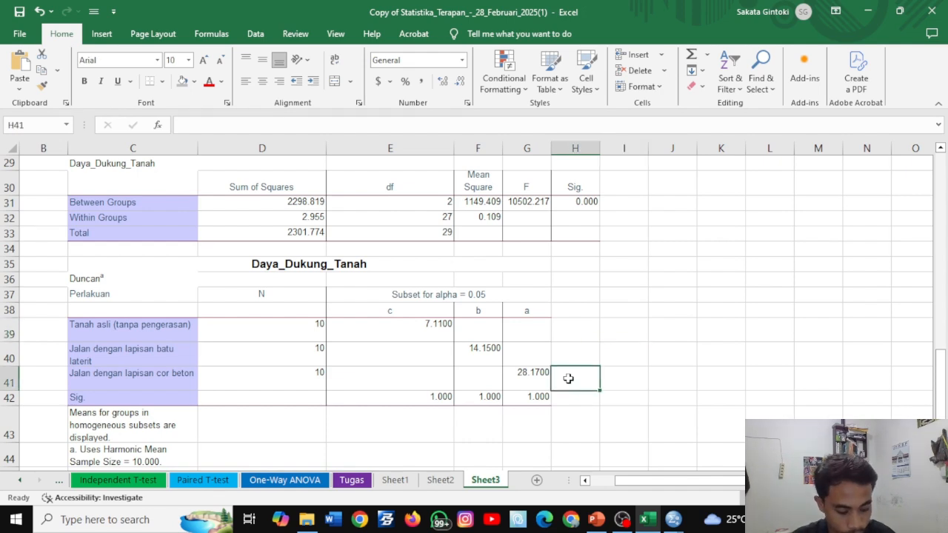
{"action": "type", "text": "a"}
{"action": "left_click", "coordinate": [563, 357]}
{"action": "type", "text": "a"}
{"action": "left_click", "coordinate": [570, 328]}
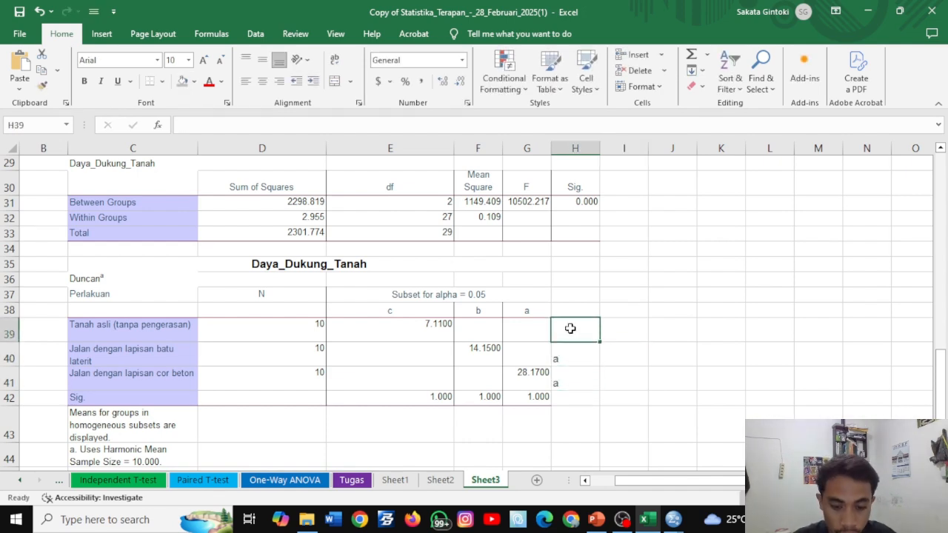
{"action": "type", "text": "c"}
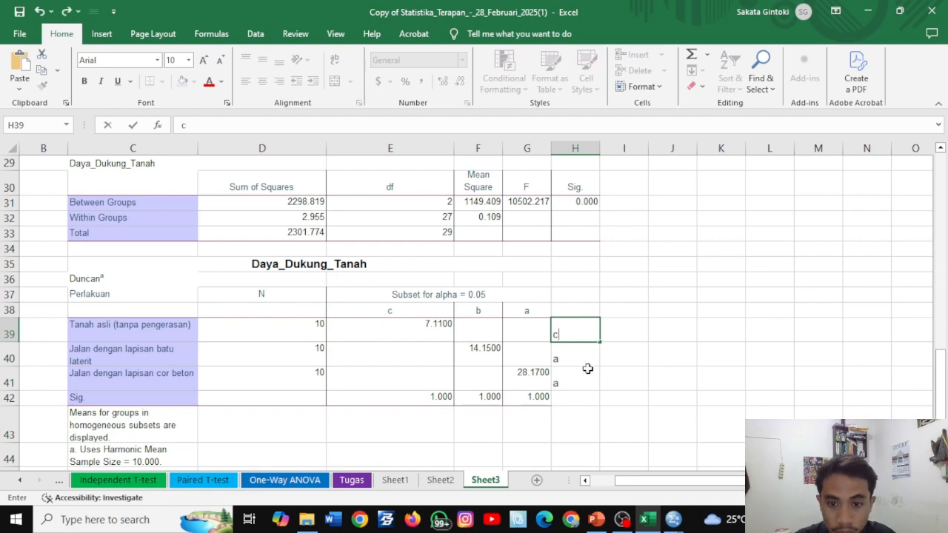
Fill the letter cells H39:H41 and the subset headers E38:G38 with light blue
{"action": "left_click_drag", "start_coordinate": [576, 388], "coordinate": [562, 338]}
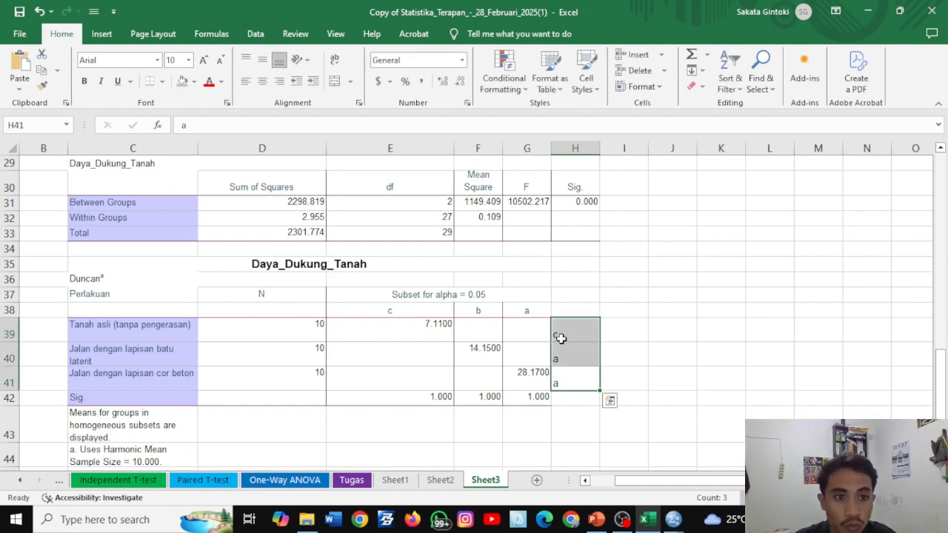
{"action": "left_click", "coordinate": [193, 82]}
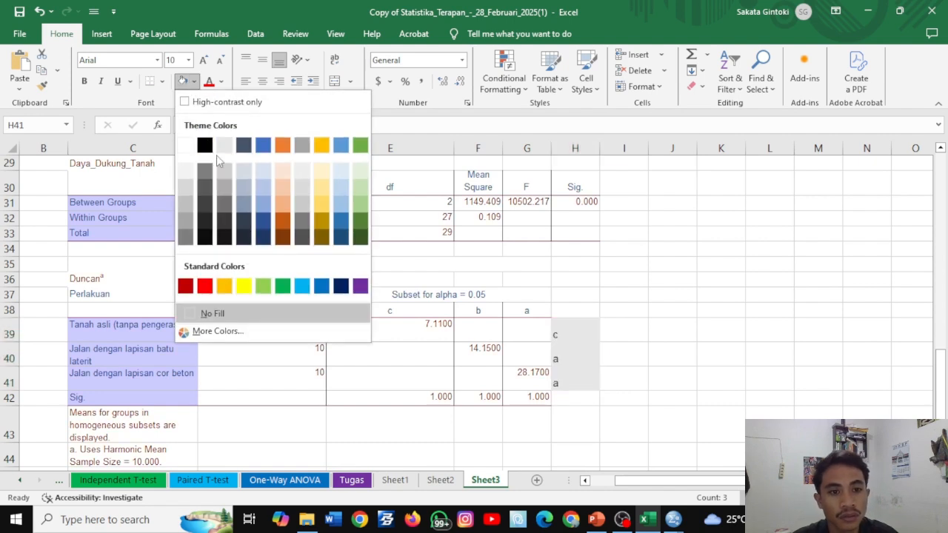
{"action": "left_click", "coordinate": [259, 189]}
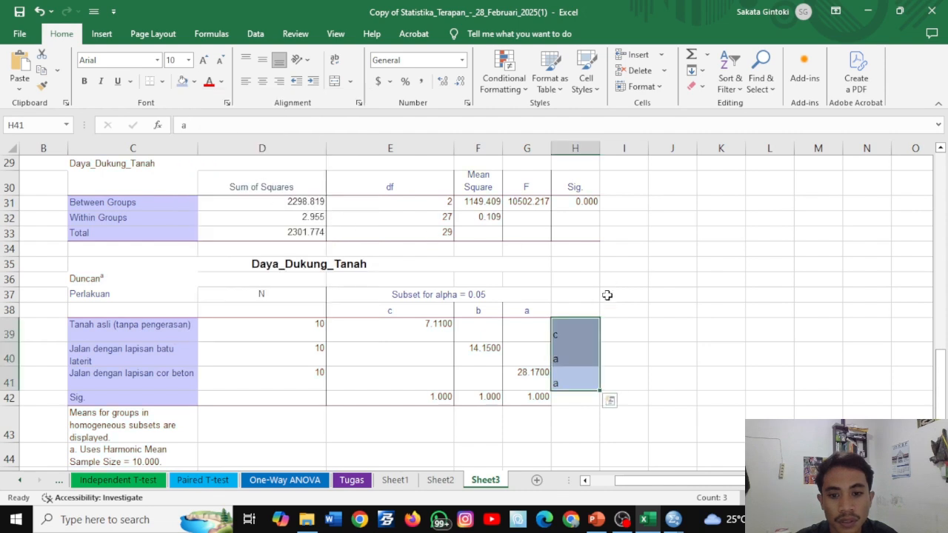
{"action": "left_click_drag", "start_coordinate": [520, 310], "coordinate": [383, 309]}
{"action": "left_click", "coordinate": [194, 81]}
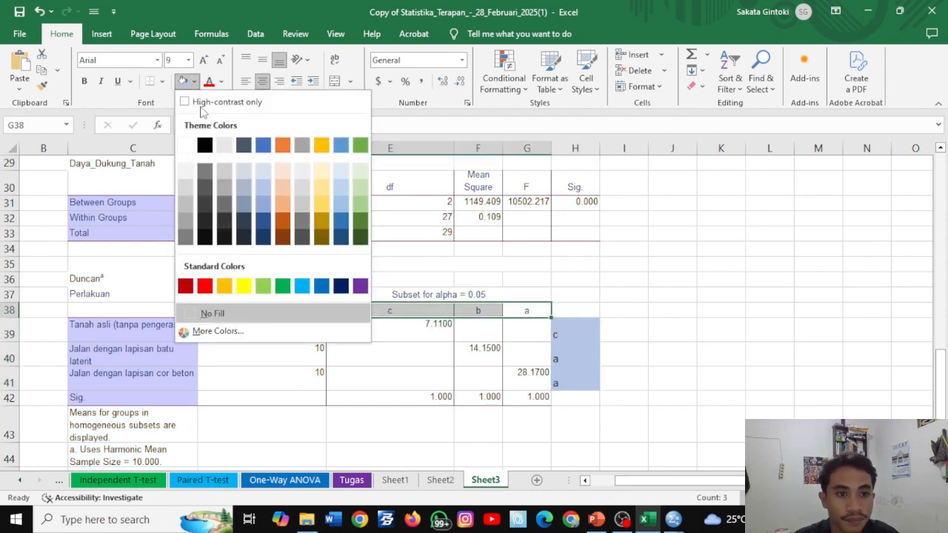
{"action": "left_click", "coordinate": [262, 191]}
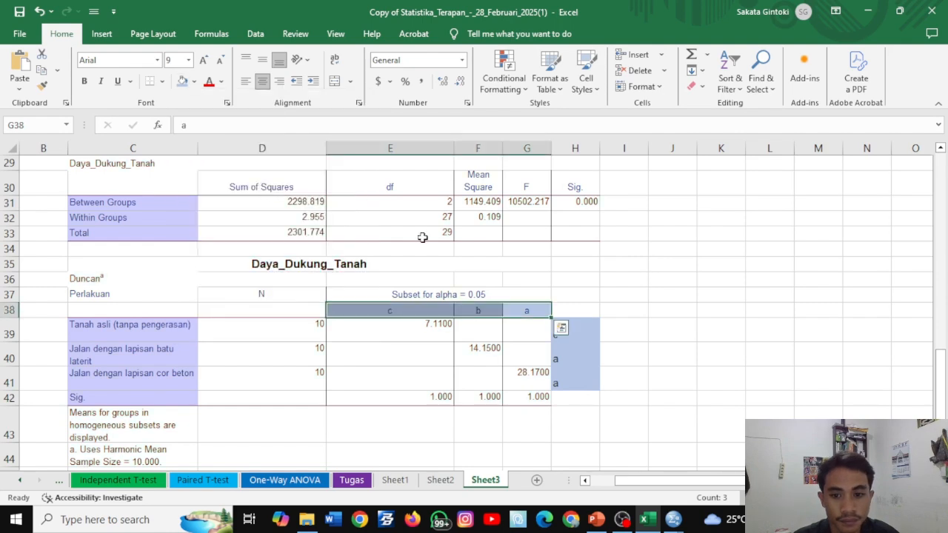
{"action": "left_click", "coordinate": [758, 279]}
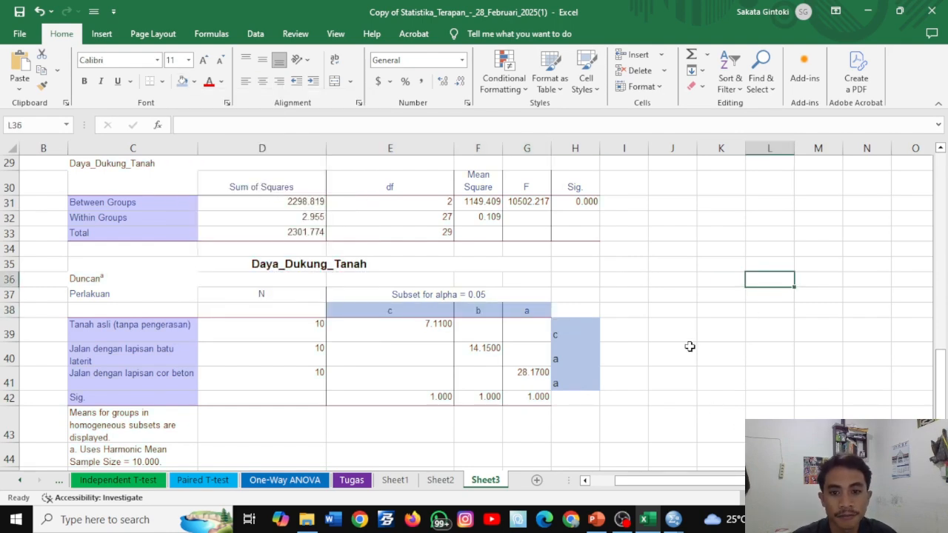
Insert a 2-D clustered column chart from the averages and standard deviations in C25:E26 and place it beside the CBR data table
{"action": "scroll", "coordinate": [689, 347], "scroll_direction": "up", "scroll_amount": 1}
{"action": "scroll", "coordinate": [689, 346], "scroll_direction": "up", "scroll_amount": 4}
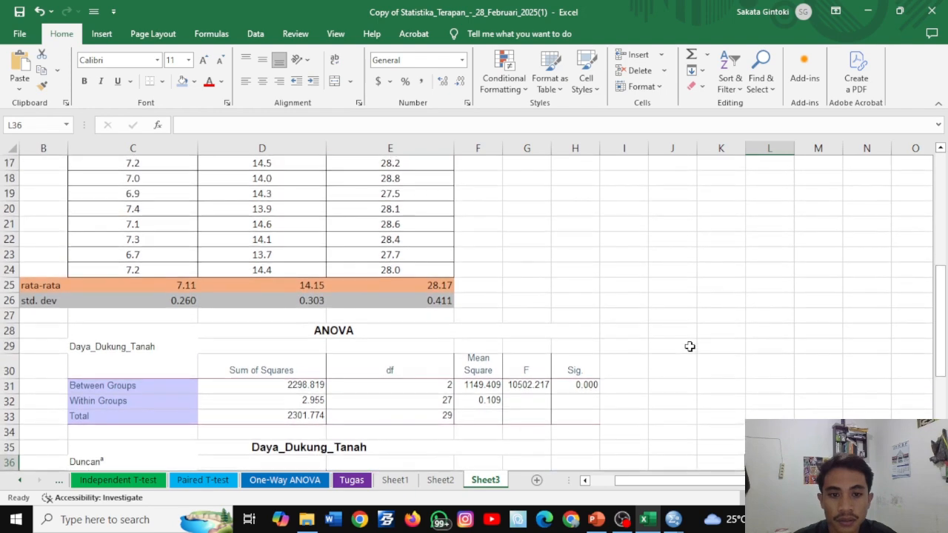
{"action": "scroll", "coordinate": [689, 346], "scroll_direction": "up", "scroll_amount": 4}
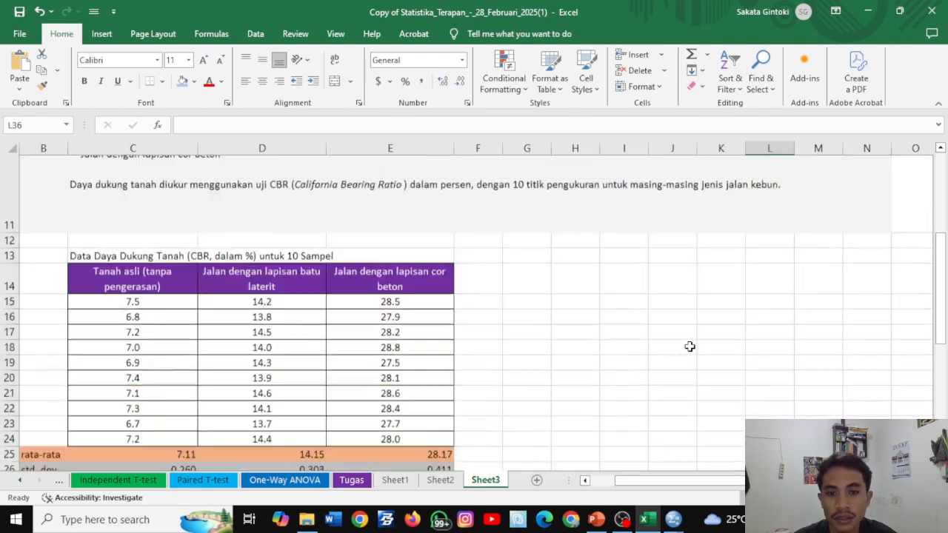
{"action": "scroll", "coordinate": [690, 347], "scroll_direction": "down", "scroll_amount": 4}
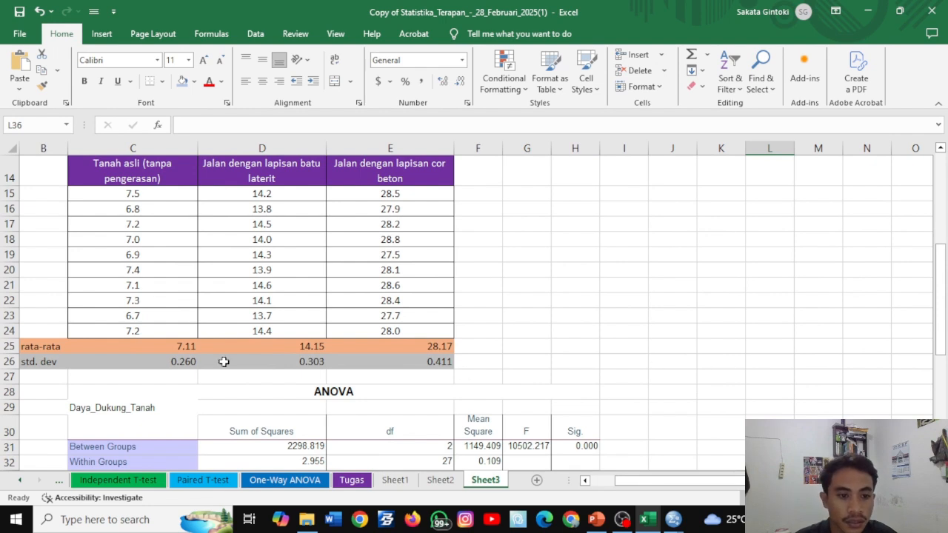
{"action": "left_click_drag", "start_coordinate": [77, 347], "coordinate": [431, 366]}
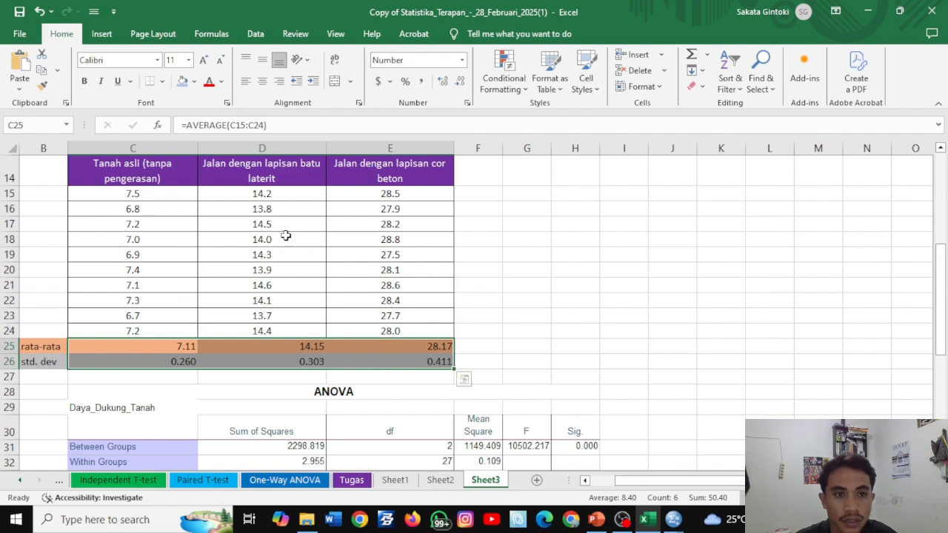
{"action": "left_click", "coordinate": [102, 34]}
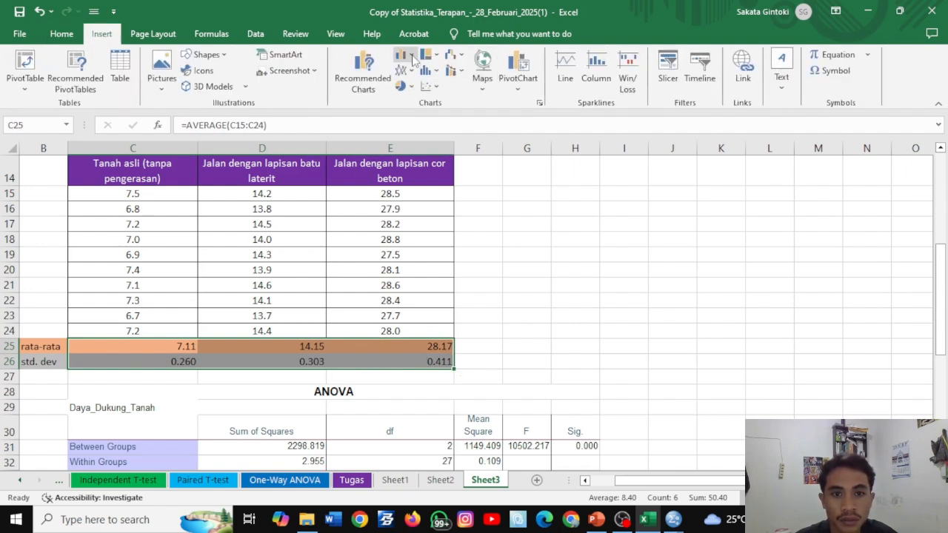
{"action": "left_click", "coordinate": [412, 58]}
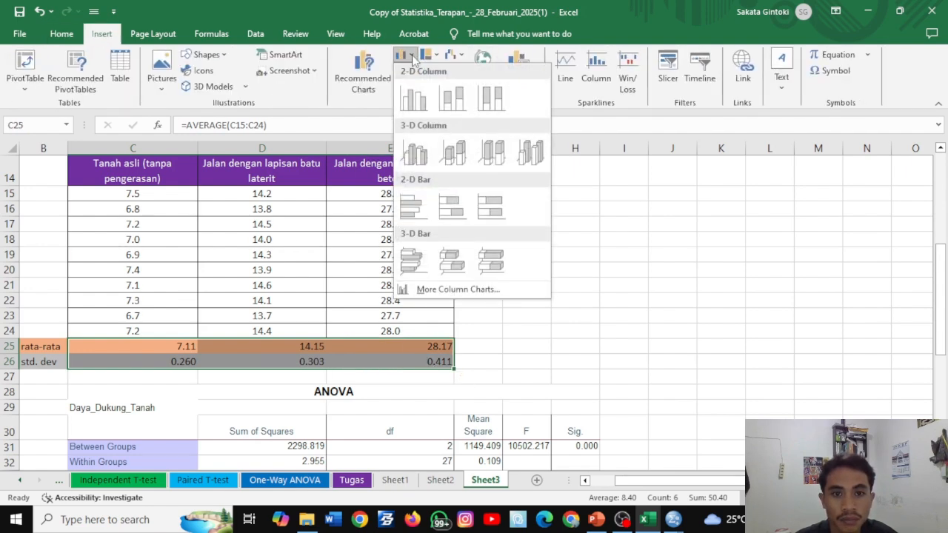
{"action": "left_click", "coordinate": [413, 97]}
{"action": "left_click_drag", "start_coordinate": [574, 215], "coordinate": [760, 184]}
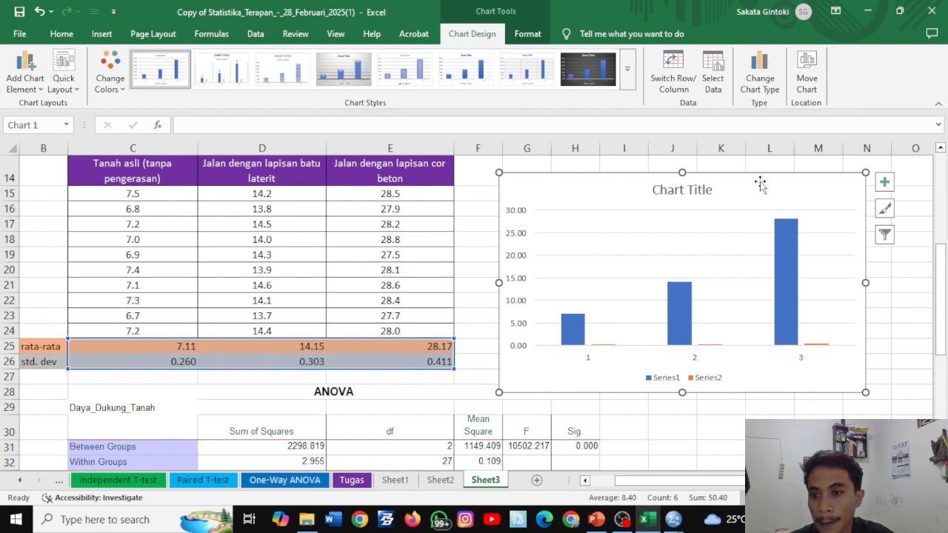
Remove the chart title, legend and gridlines from the column chart, keeping its axes
{"action": "left_click", "coordinate": [884, 182]}
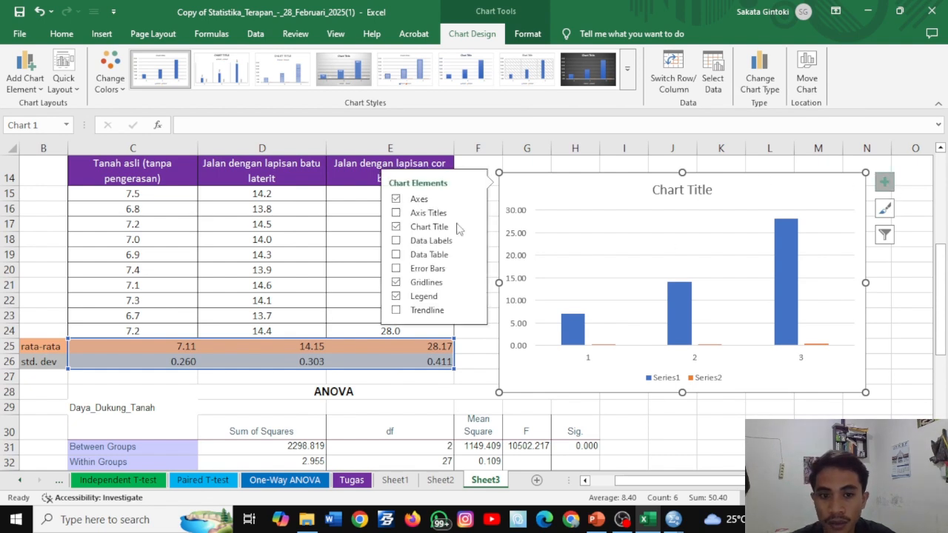
{"action": "left_click", "coordinate": [423, 203]}
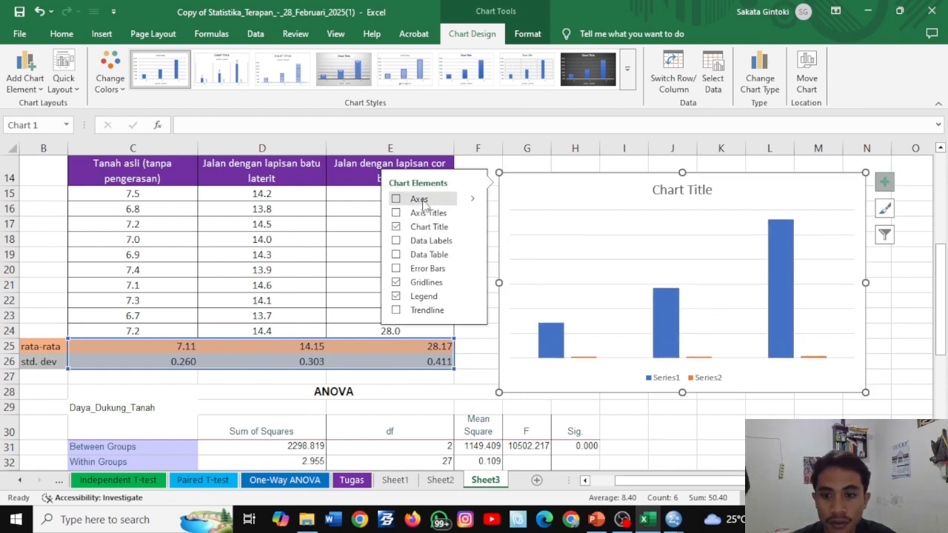
{"action": "left_click", "coordinate": [423, 203]}
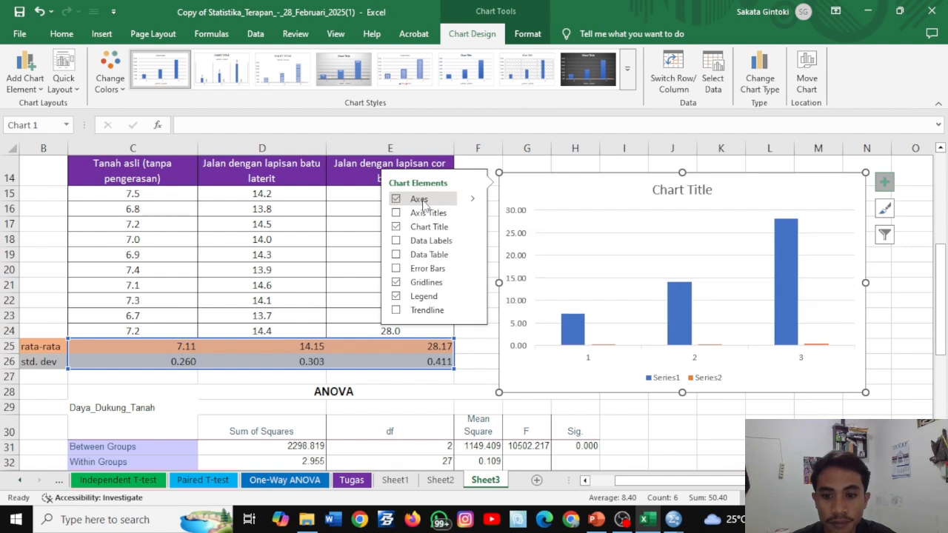
{"action": "left_click", "coordinate": [422, 203]}
{"action": "left_click", "coordinate": [423, 203]}
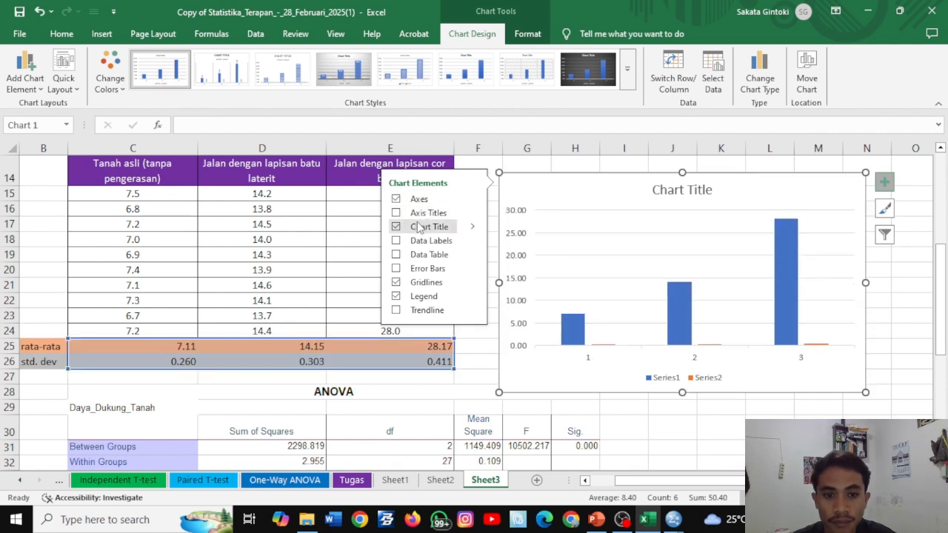
{"action": "left_click", "coordinate": [418, 226]}
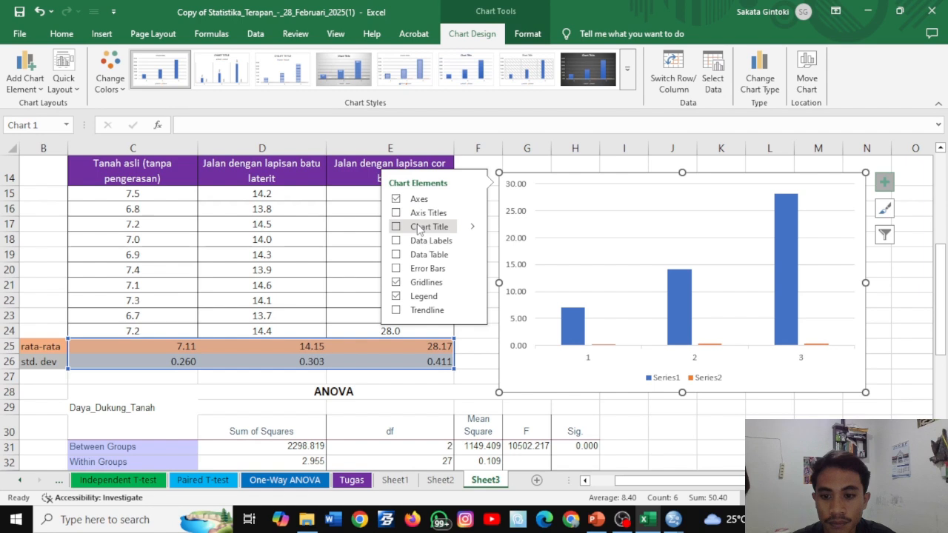
{"action": "left_click", "coordinate": [419, 296]}
{"action": "left_click", "coordinate": [425, 282]}
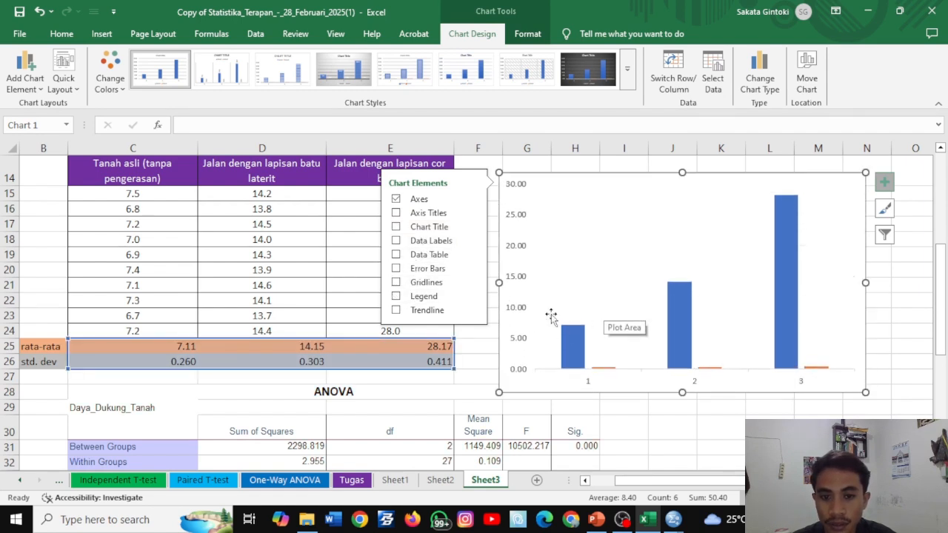
{"action": "left_click", "coordinate": [779, 405]}
Delete the standard deviation series from the column chart
{"action": "left_click", "coordinate": [608, 366]}
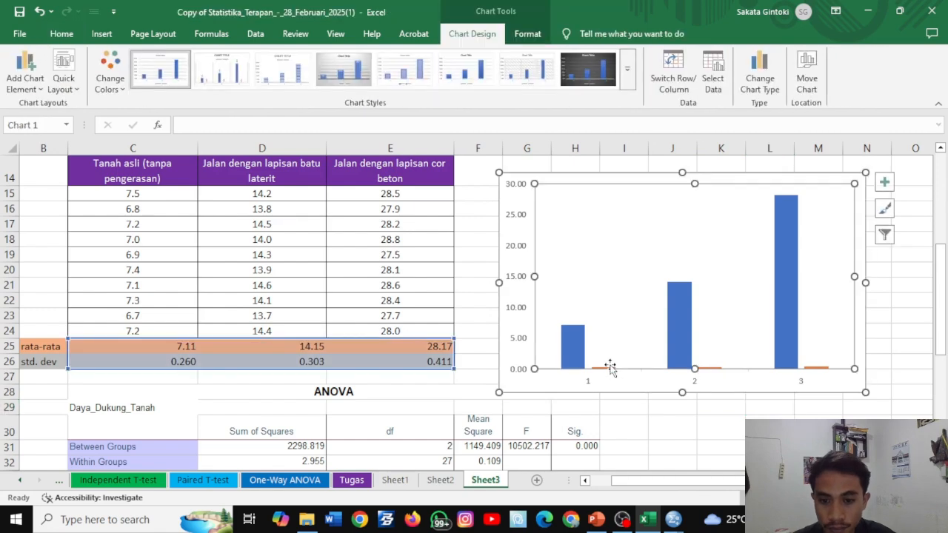
{"action": "left_click", "coordinate": [608, 368]}
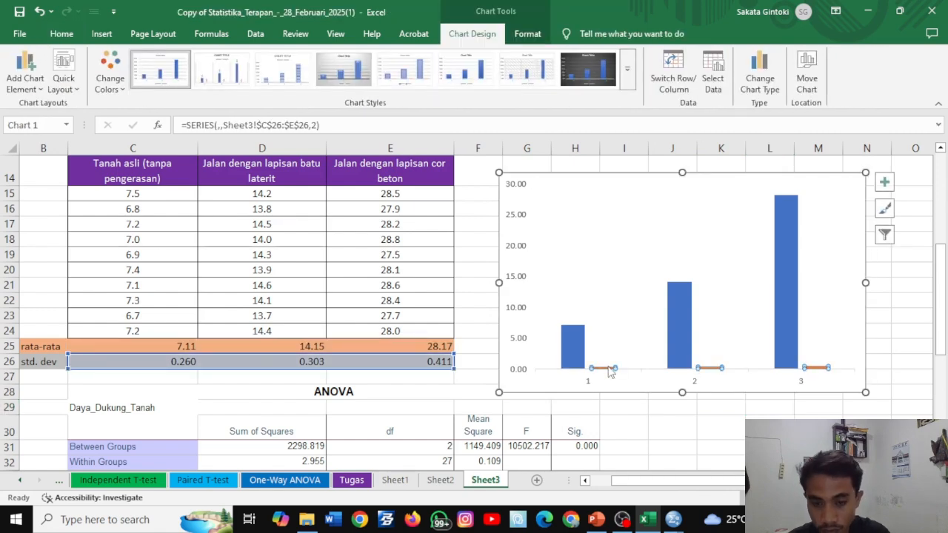
{"action": "key", "text": "Delete"}
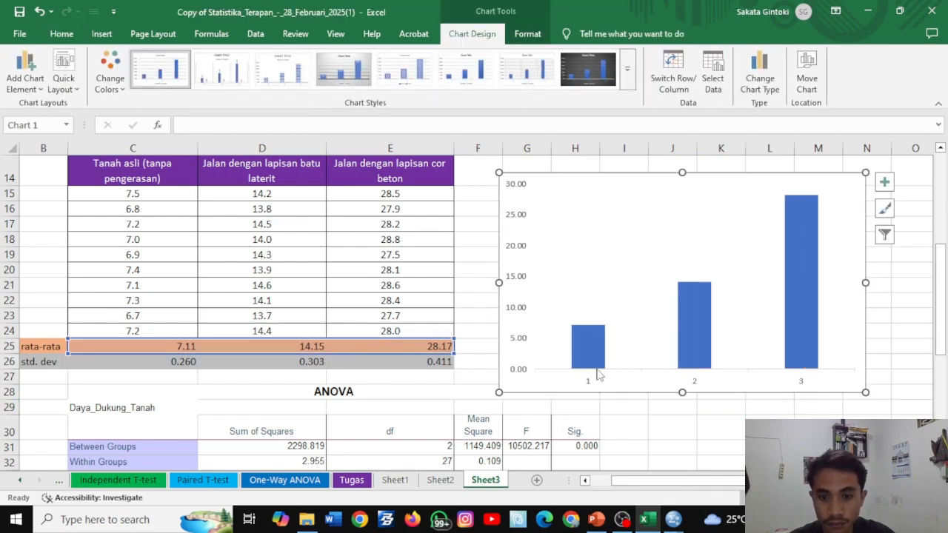
Outline the column chart's plot area in black
{"action": "left_click", "coordinate": [522, 278]}
{"action": "left_click", "coordinate": [597, 235]}
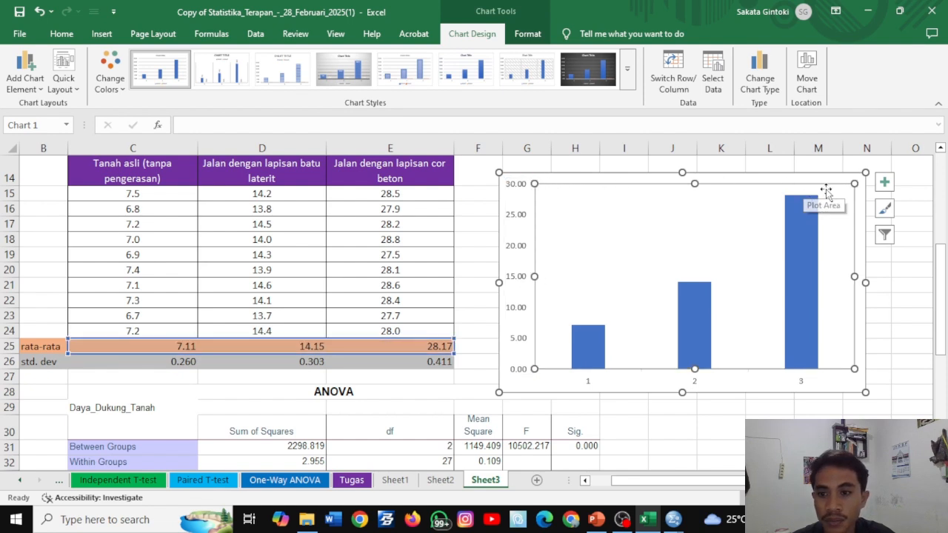
{"action": "left_click", "coordinate": [527, 34]}
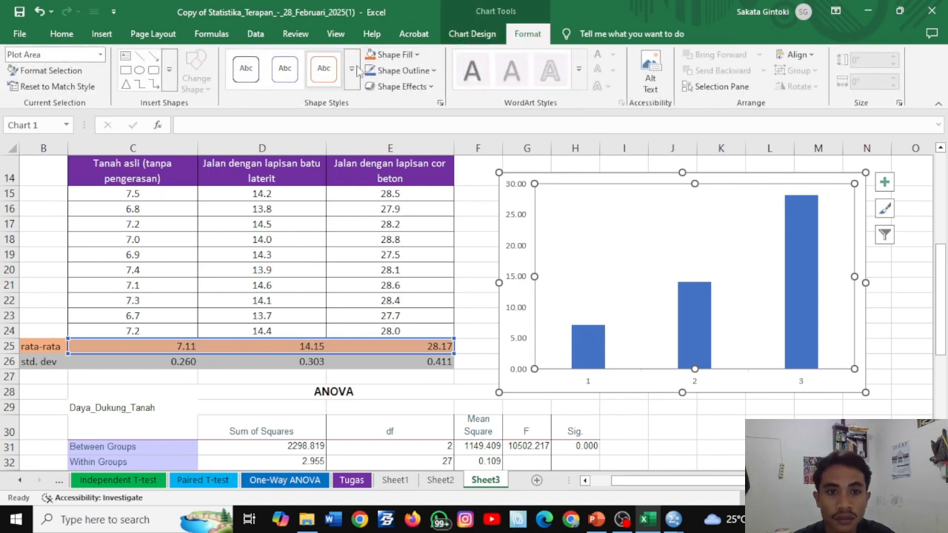
{"action": "left_click", "coordinate": [400, 70]}
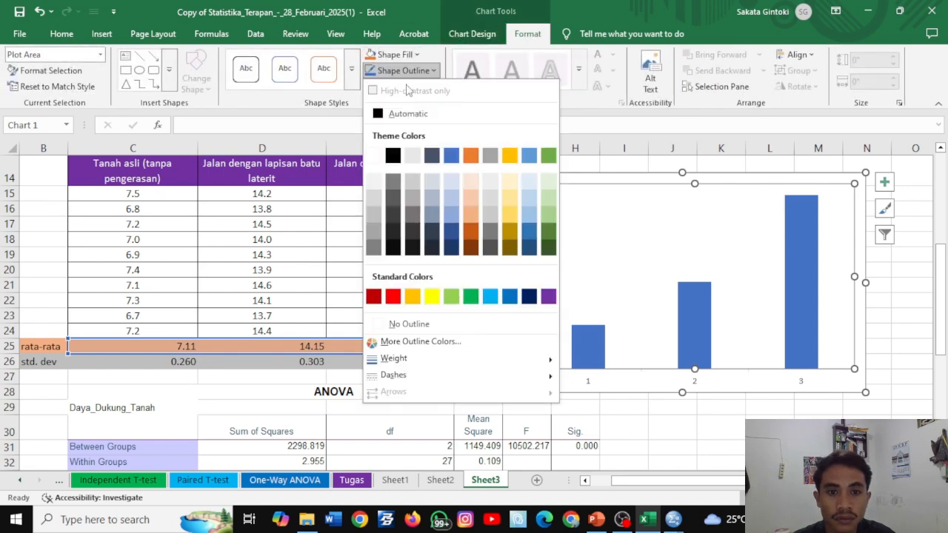
{"action": "left_click", "coordinate": [393, 156]}
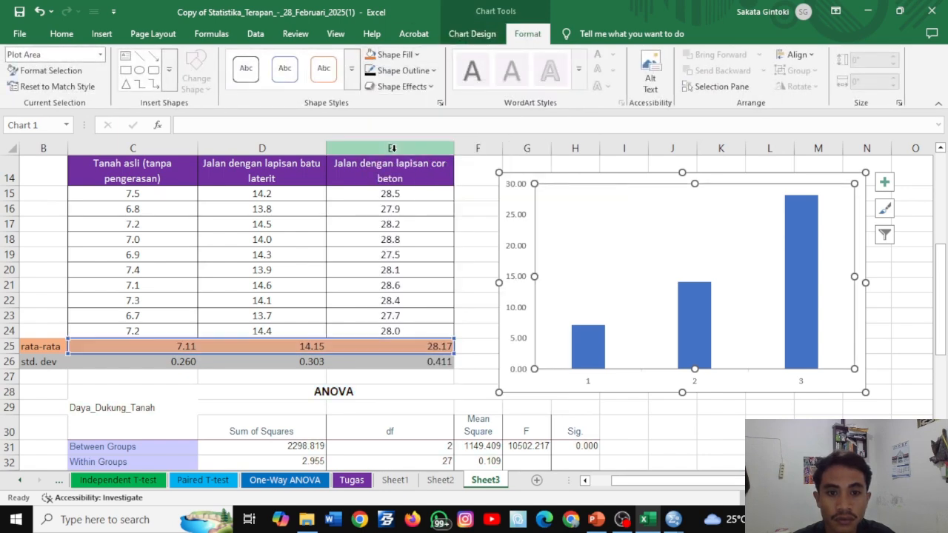
{"action": "left_click", "coordinate": [722, 425]}
{"action": "left_click", "coordinate": [735, 369]}
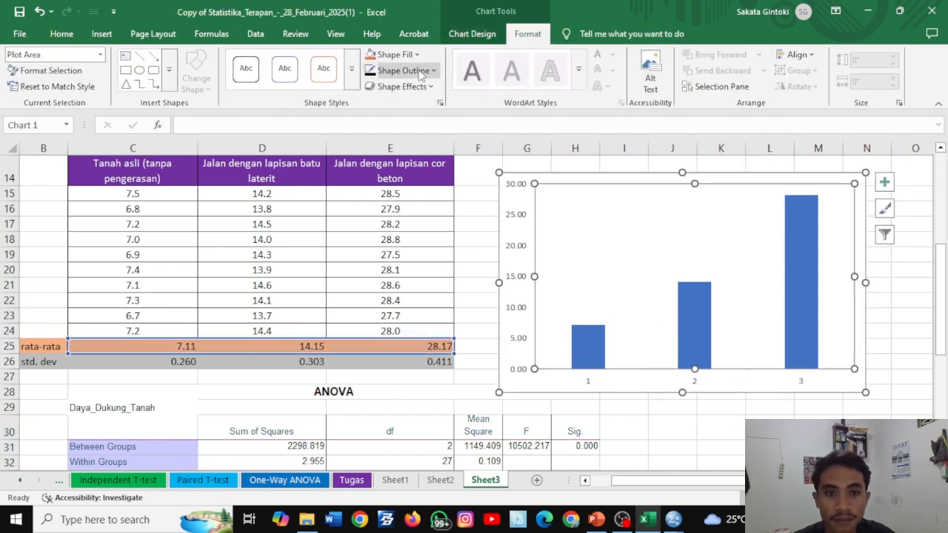
Set the weight of the plot area's black outline to 1 pt
{"action": "left_click", "coordinate": [400, 70]}
{"action": "left_click", "coordinate": [392, 151]}
{"action": "left_click", "coordinate": [400, 70]}
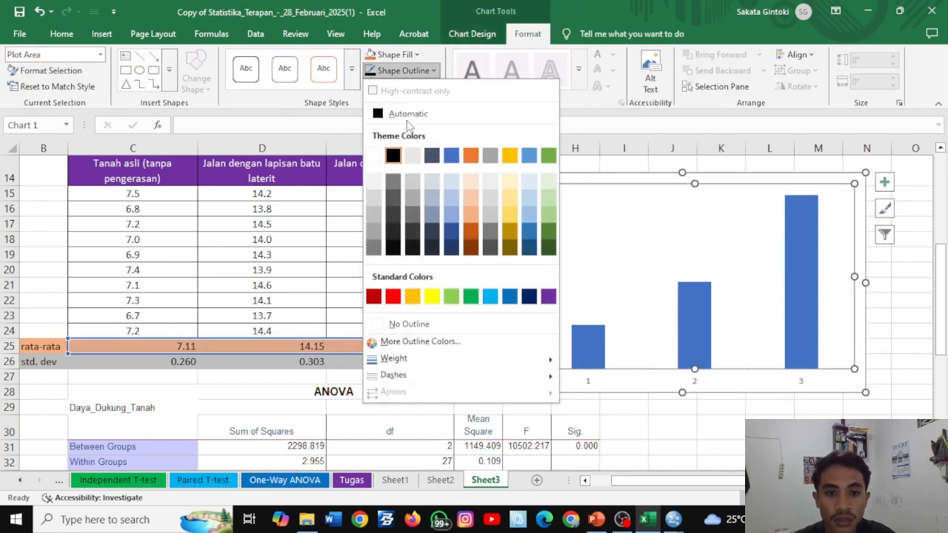
{"action": "mouse_move", "coordinate": [411, 359]}
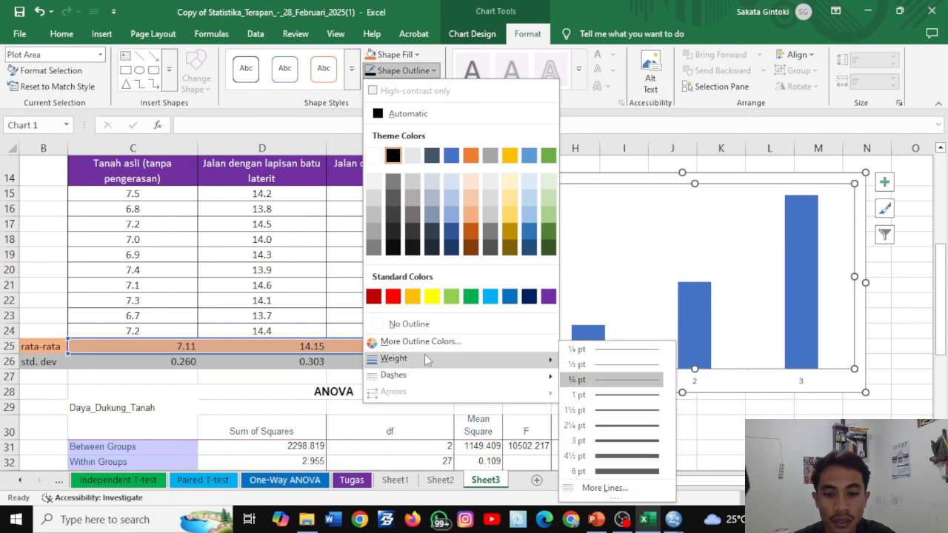
{"action": "left_click", "coordinate": [579, 397]}
{"action": "left_click", "coordinate": [767, 422]}
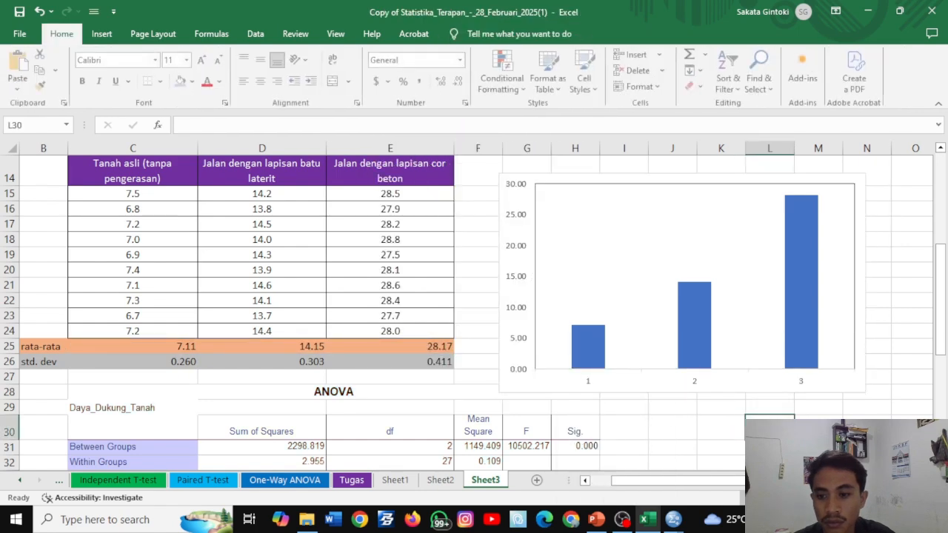
Set the line weight of the chart's horizontal category axis to 1 pt
{"action": "left_click", "coordinate": [739, 376]}
{"action": "left_click", "coordinate": [402, 70]}
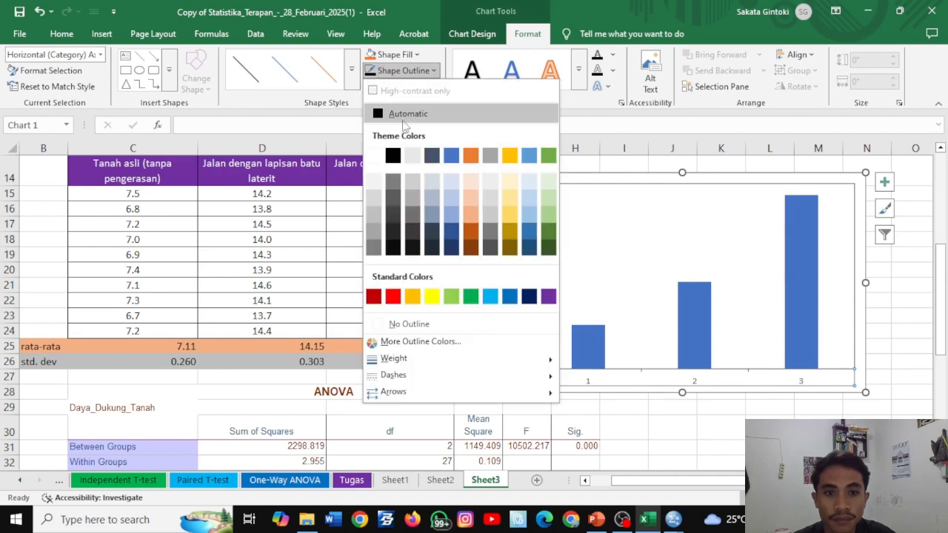
{"action": "left_click", "coordinate": [402, 71]}
{"action": "left_click", "coordinate": [402, 70]}
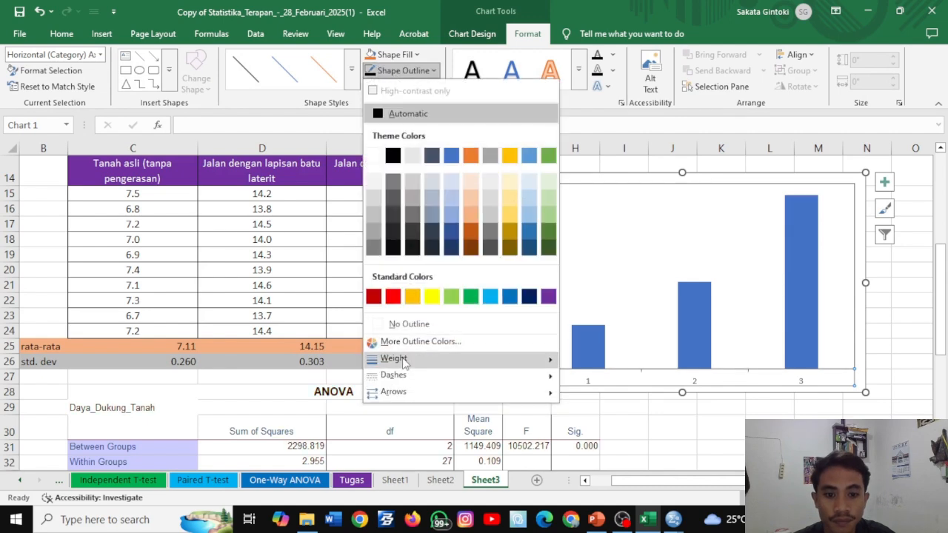
{"action": "left_click", "coordinate": [579, 398]}
{"action": "left_click", "coordinate": [729, 425]}
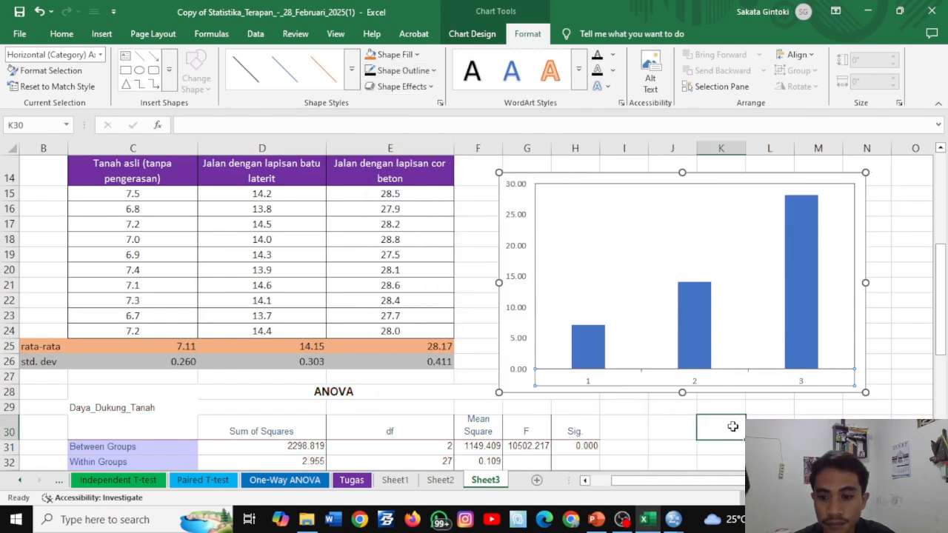
Give the whole chart area a black outline with a 1½ pt weight
{"action": "left_click", "coordinate": [622, 389]}
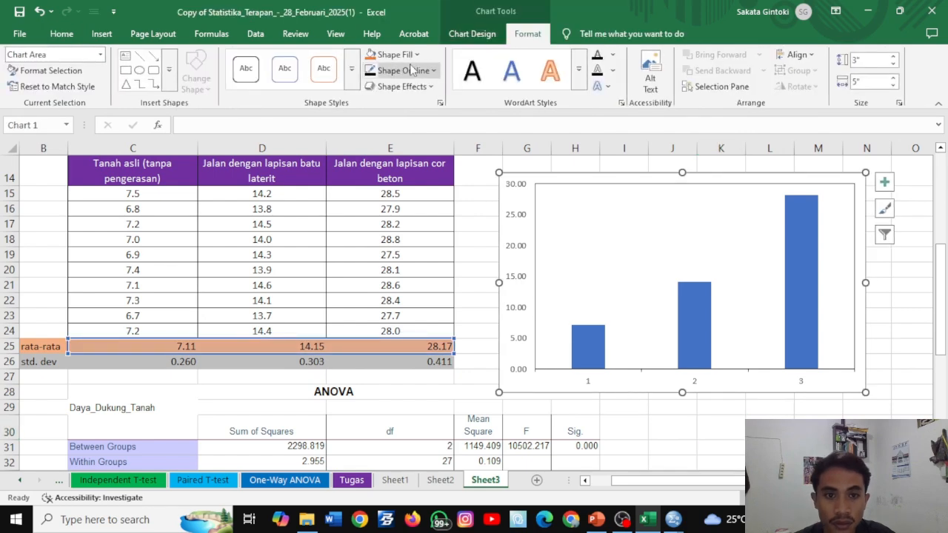
{"action": "left_click", "coordinate": [406, 70]}
{"action": "left_click", "coordinate": [393, 155]}
{"action": "left_click", "coordinate": [623, 407]}
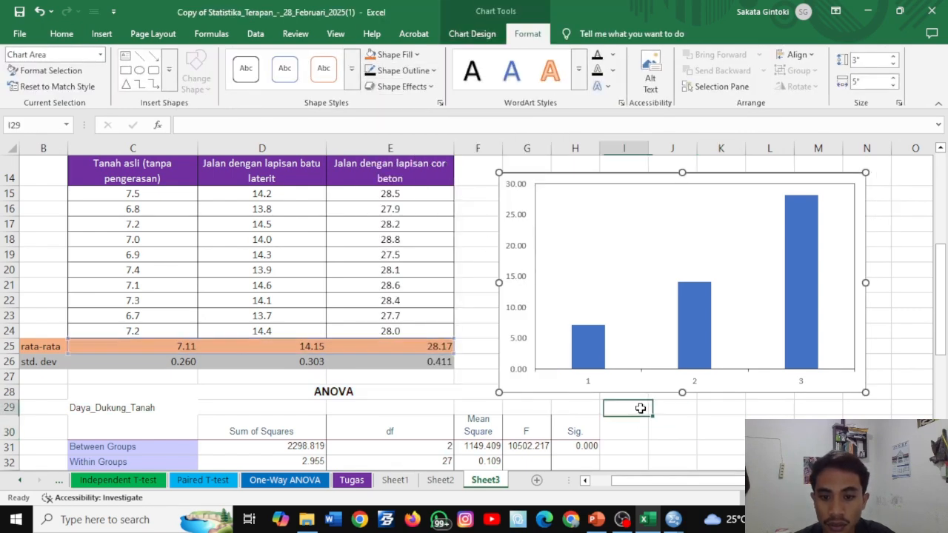
{"action": "left_click", "coordinate": [545, 389]}
{"action": "left_click", "coordinate": [404, 71]}
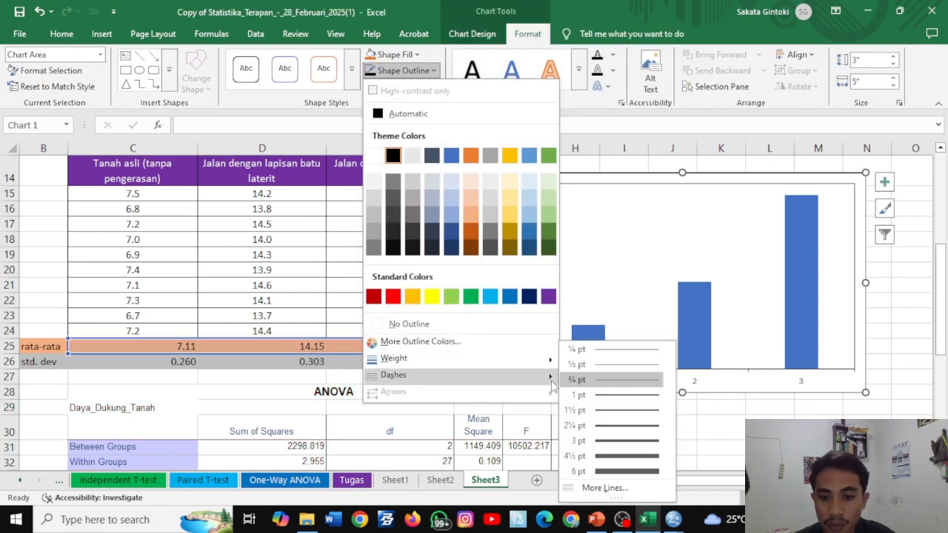
{"action": "left_click", "coordinate": [594, 411]}
{"action": "left_click", "coordinate": [721, 422]}
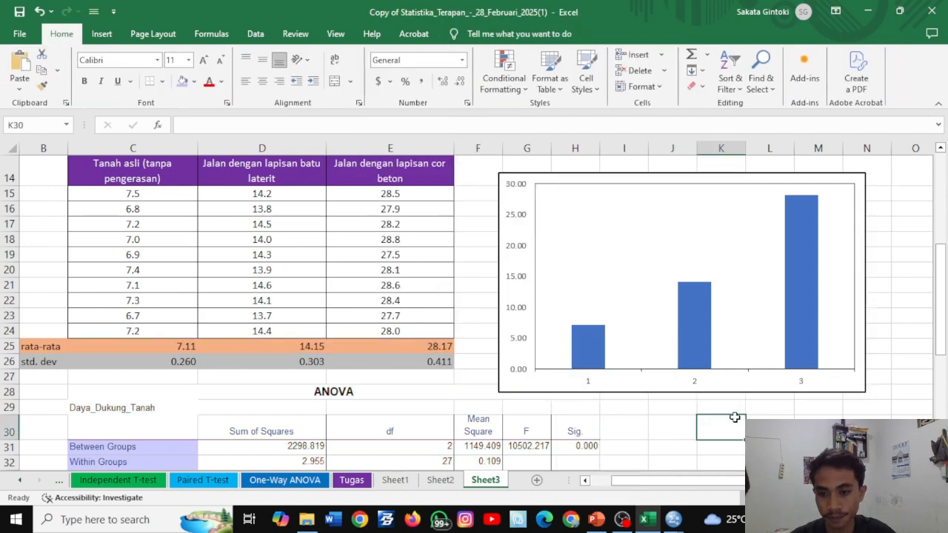
Apply the black WordArt text style to the chart's vertical and horizontal axis labels
{"action": "left_click", "coordinate": [515, 254]}
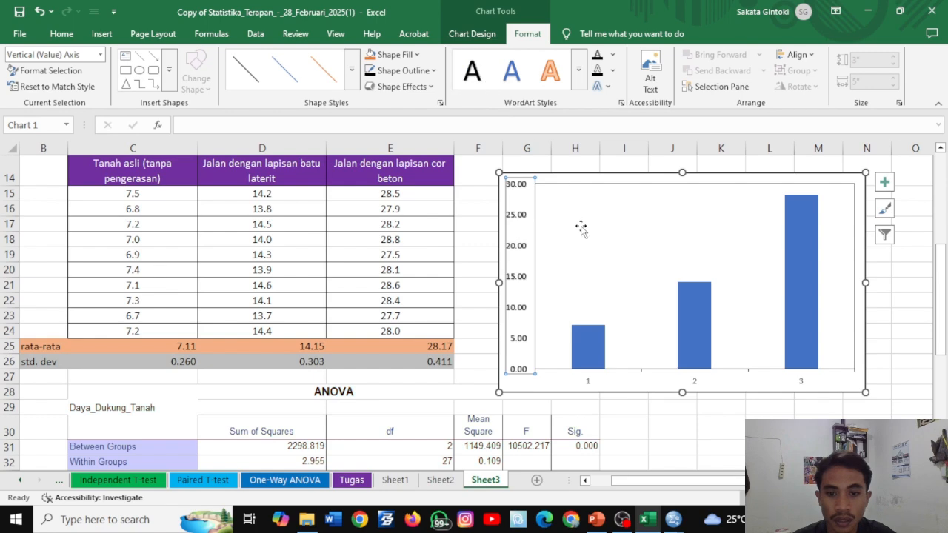
{"action": "left_click", "coordinate": [655, 401]}
{"action": "left_click", "coordinate": [693, 384]}
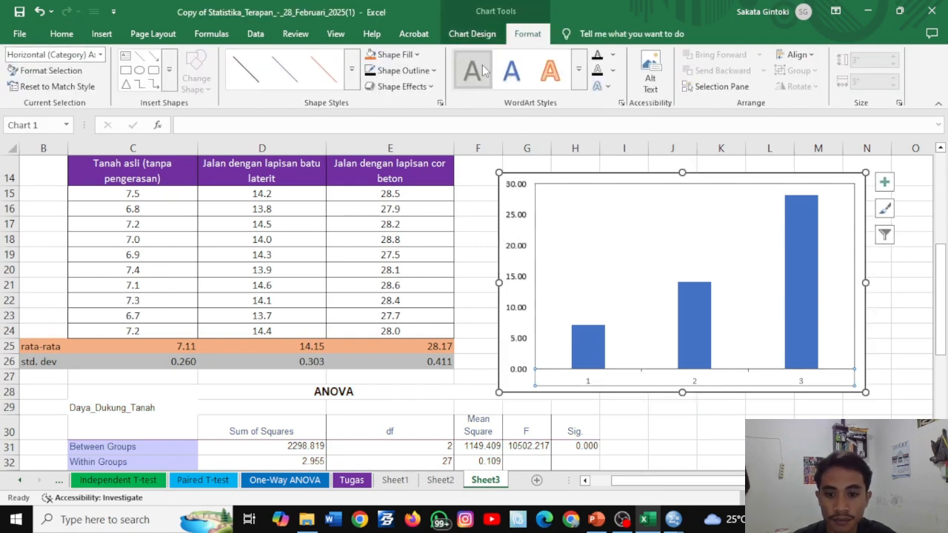
{"action": "left_click", "coordinate": [725, 414]}
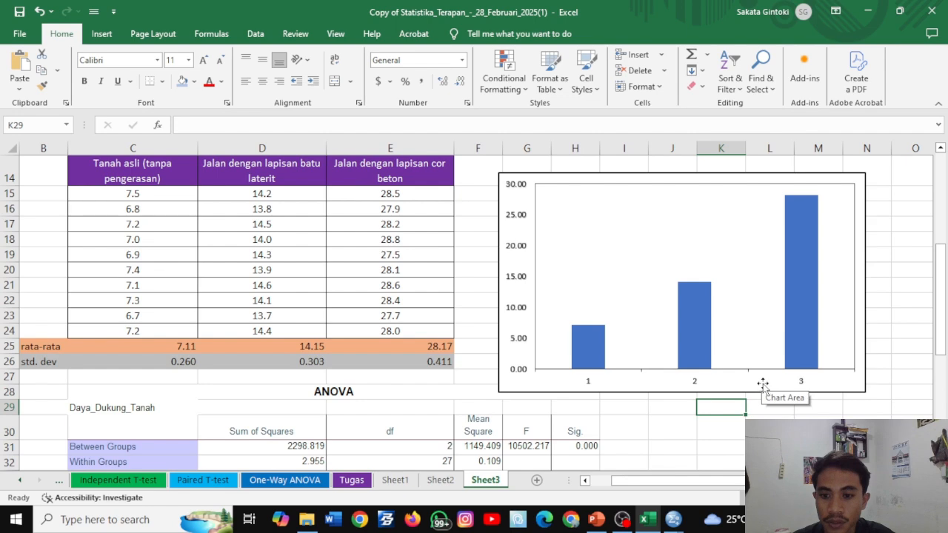
Use the treatment headers in C14:E14 as the chart's horizontal axis labels and close the formatting pane
{"action": "double_click", "coordinate": [762, 383]}
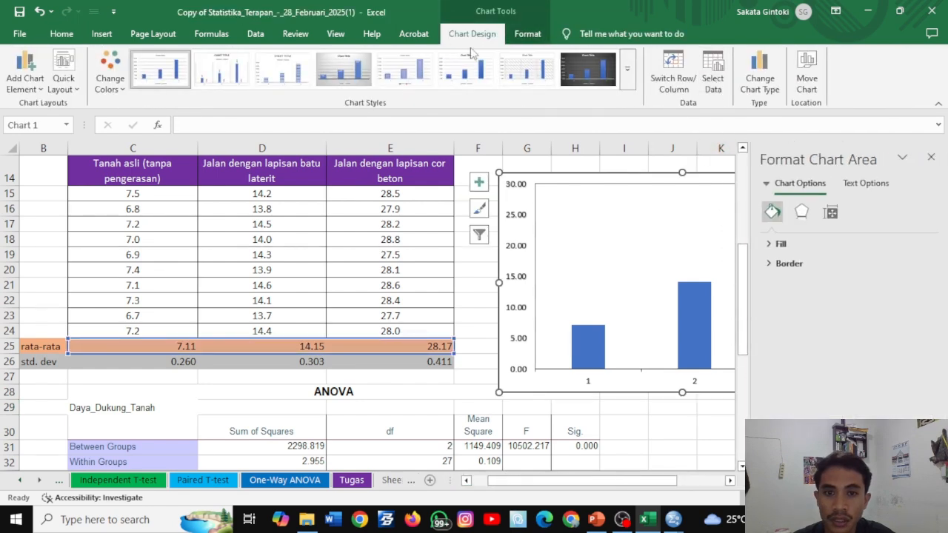
{"action": "left_click", "coordinate": [707, 73]}
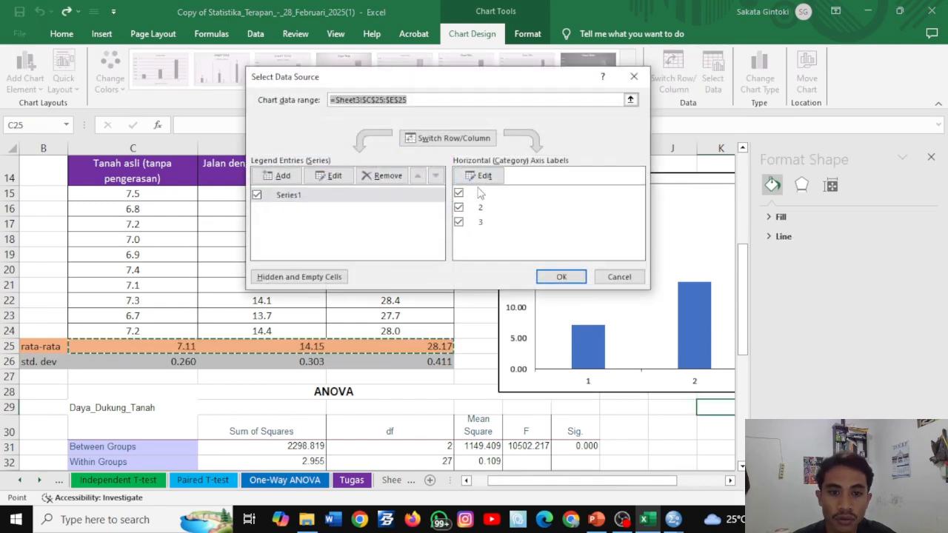
{"action": "left_click_drag", "start_coordinate": [494, 79], "coordinate": [605, 76]}
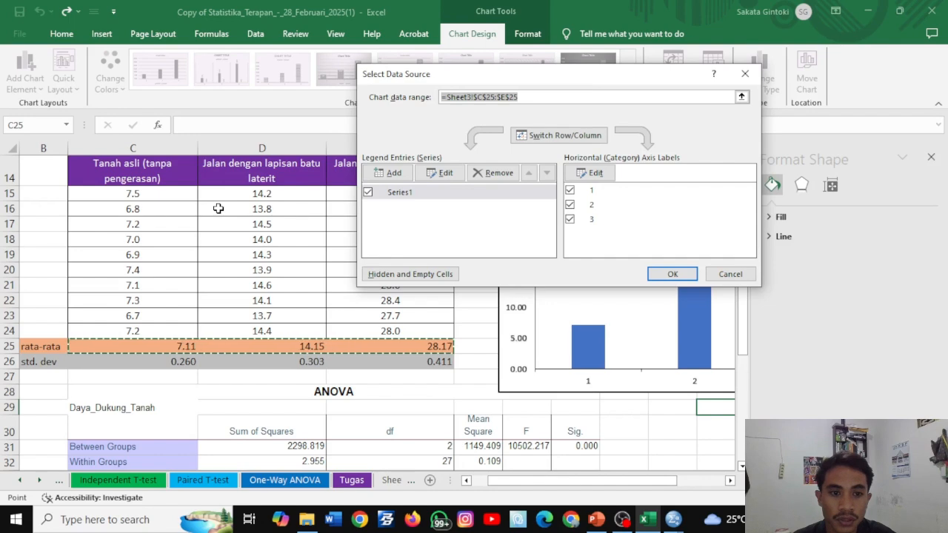
{"action": "scroll", "coordinate": [218, 209], "scroll_direction": "up", "scroll_amount": 3}
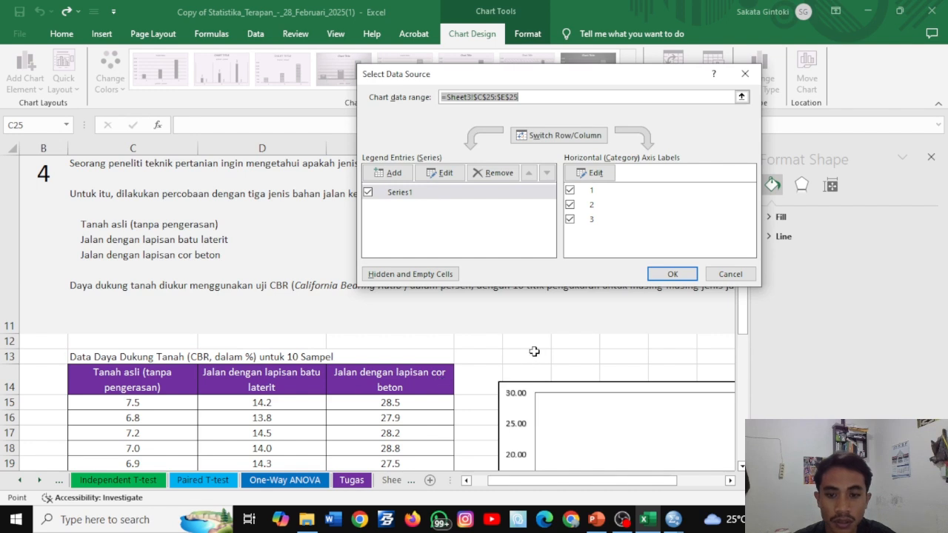
{"action": "left_click", "coordinate": [605, 174]}
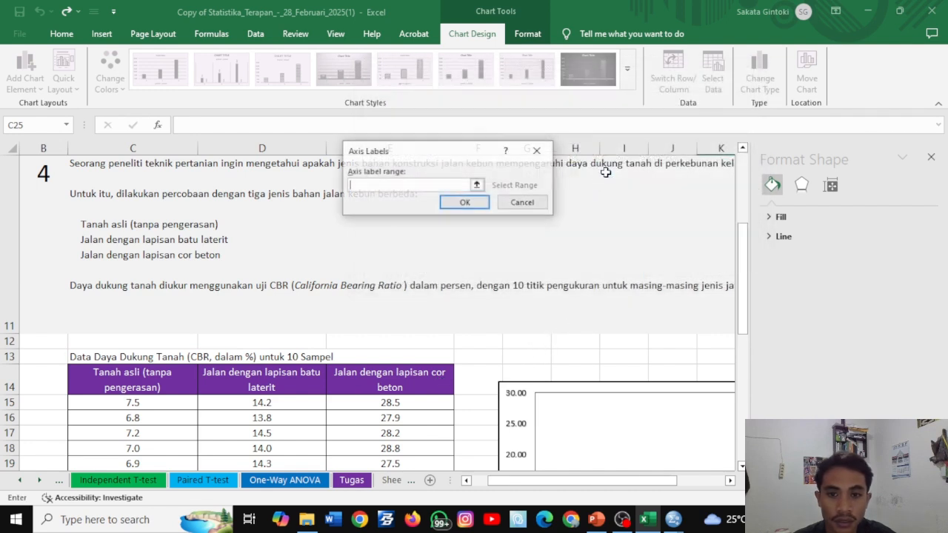
{"action": "left_click", "coordinate": [157, 376]}
{"action": "left_click_drag", "start_coordinate": [158, 375], "coordinate": [398, 378]}
{"action": "left_click", "coordinate": [472, 206]}
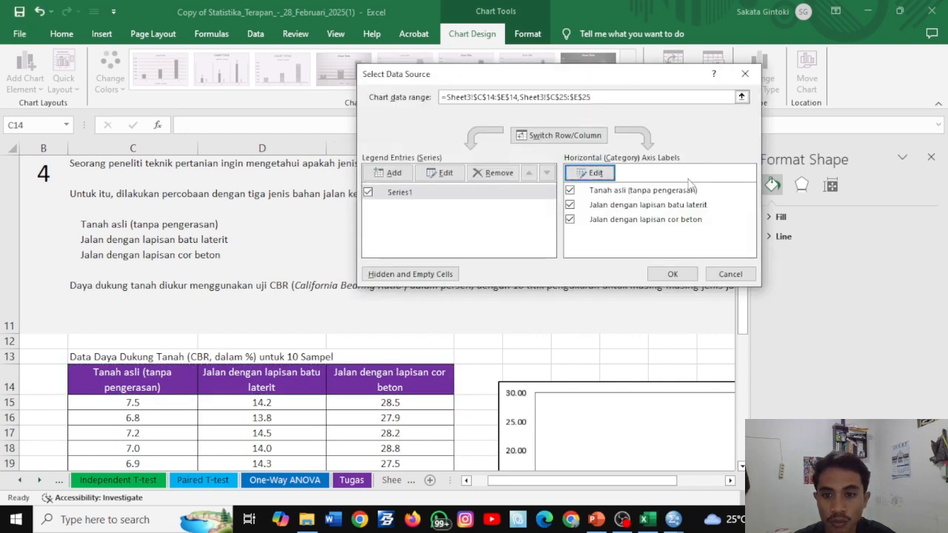
{"action": "left_click", "coordinate": [672, 273]}
{"action": "scroll", "coordinate": [669, 299], "scroll_direction": "down", "scroll_amount": 5}
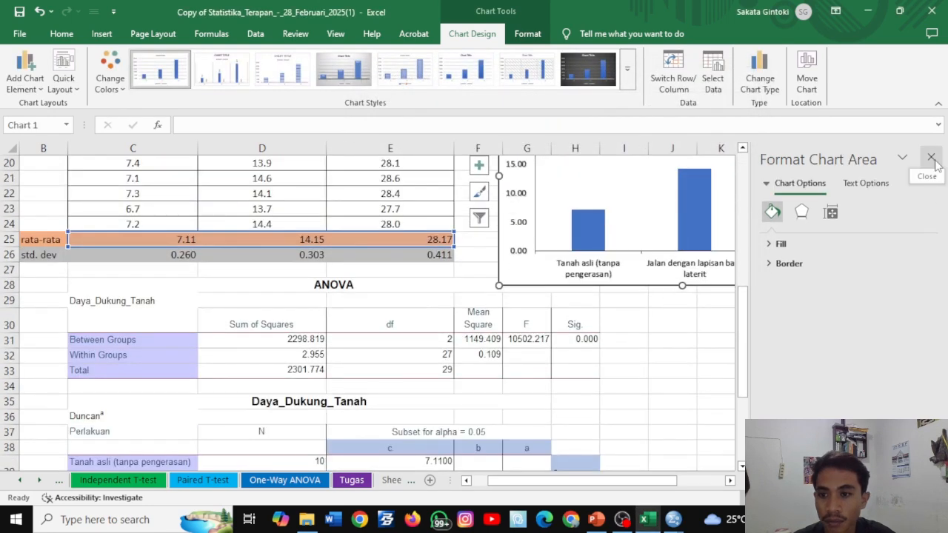
{"action": "left_click", "coordinate": [931, 157]}
Add axis titles to both axes of the column chart
{"action": "scroll", "coordinate": [716, 278], "scroll_direction": "up", "scroll_amount": 1}
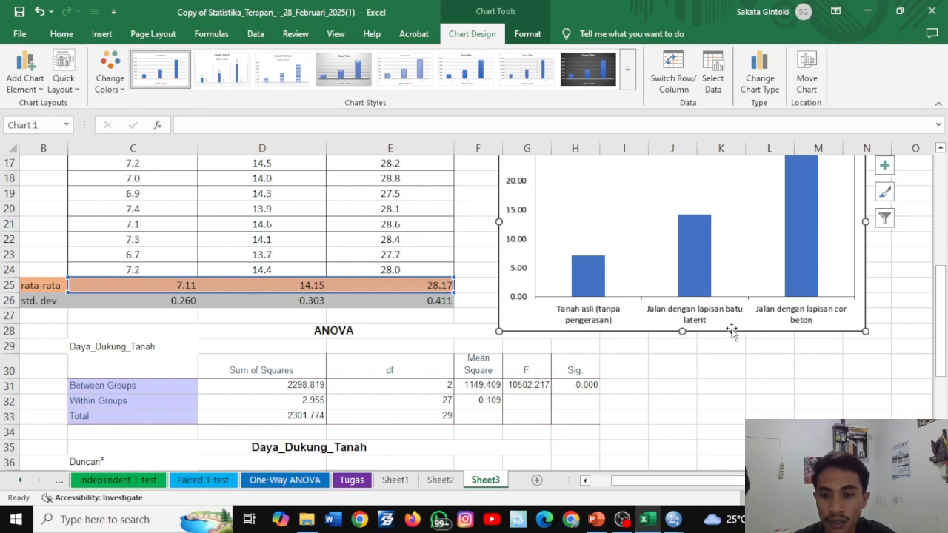
{"action": "left_click", "coordinate": [885, 169]}
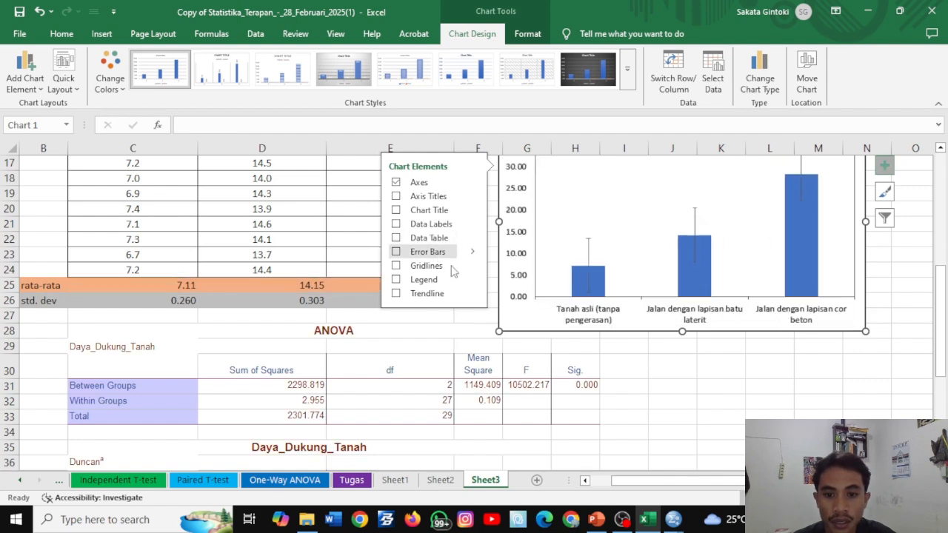
{"action": "scroll", "coordinate": [749, 383], "scroll_direction": "up", "scroll_amount": 1}
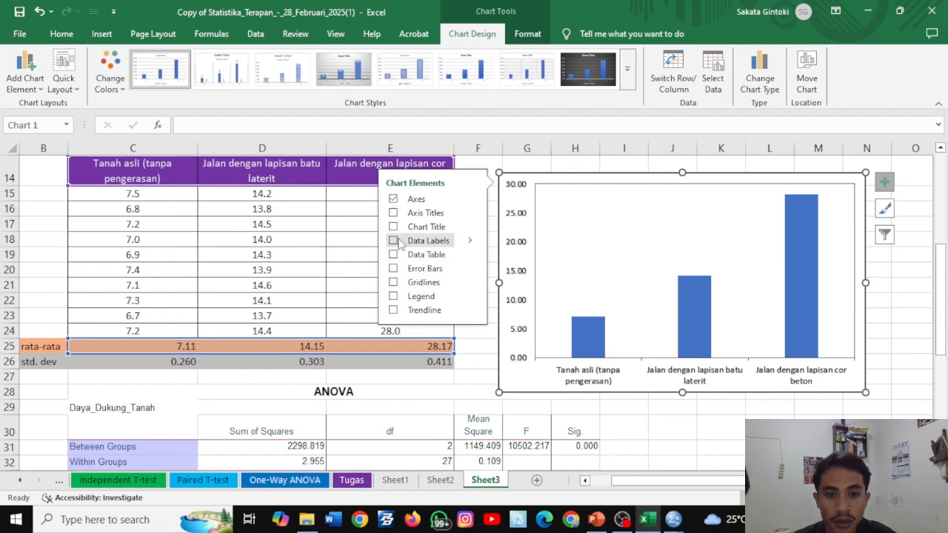
{"action": "left_click", "coordinate": [393, 213]}
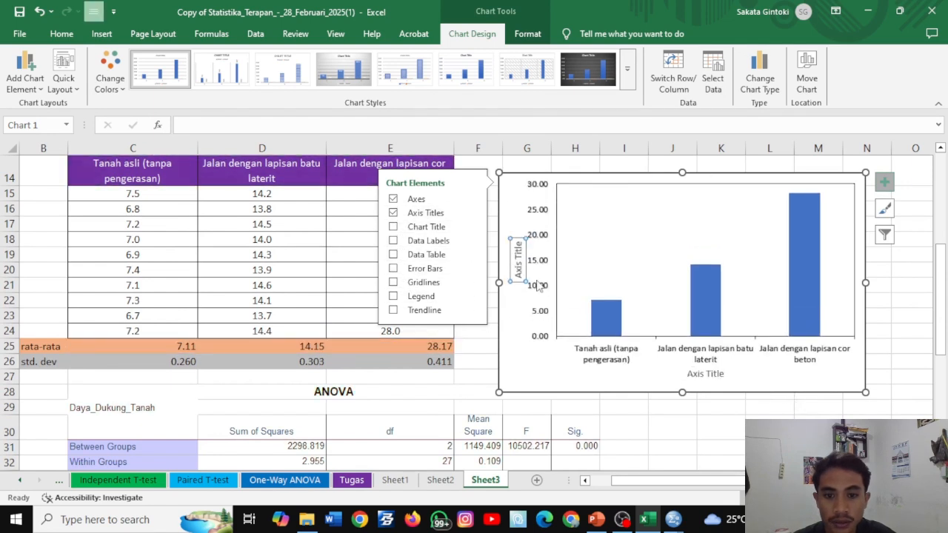
Rename the horizontal axis title to "Perlakuan"
{"action": "left_click", "coordinate": [711, 373]}
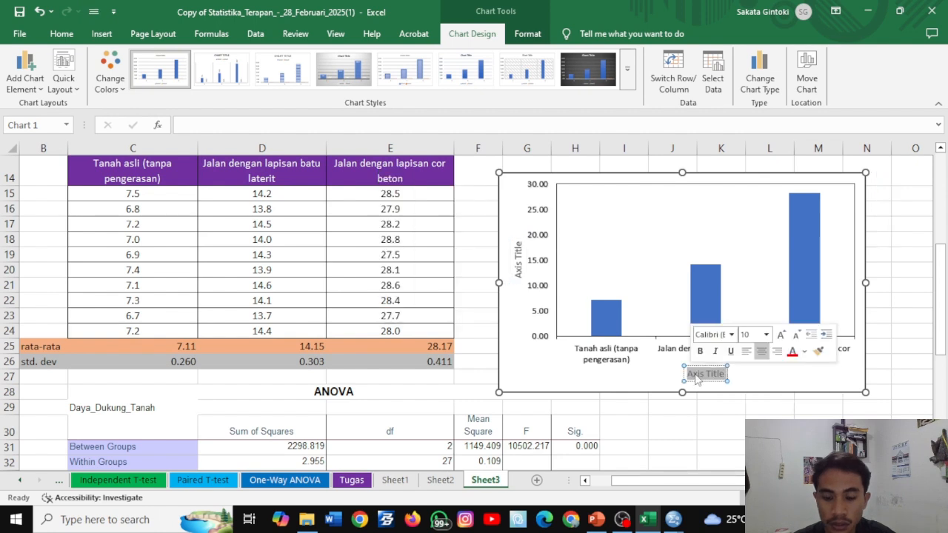
{"action": "type", "text": "Per"}
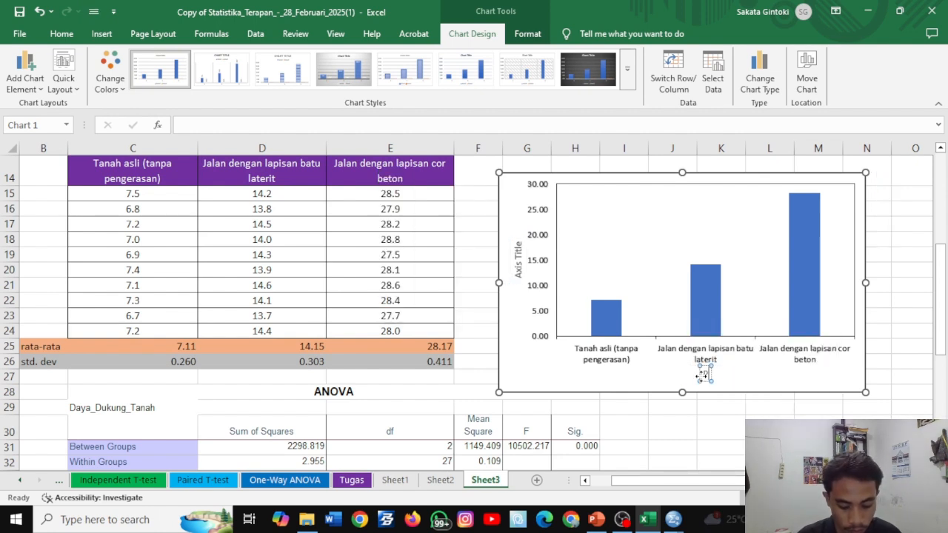
{"action": "type", "text": "lakuan"}
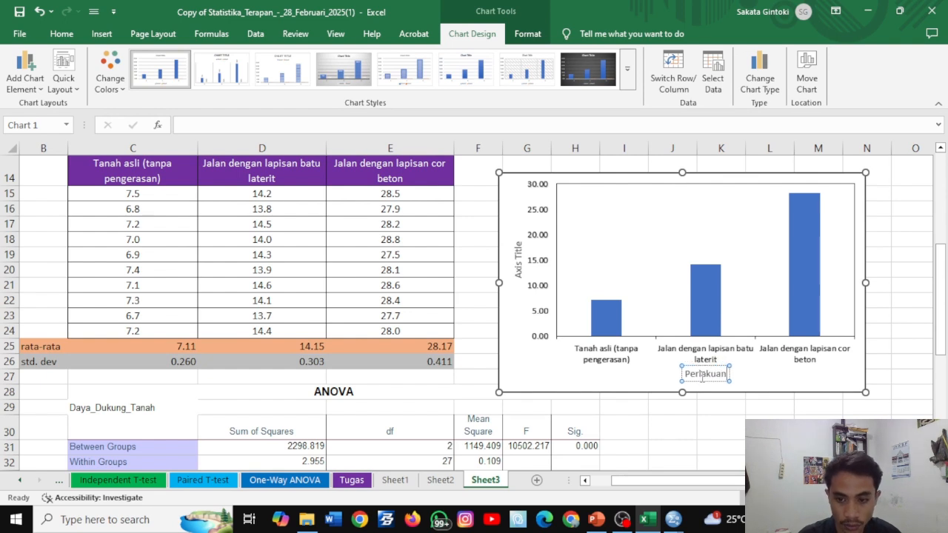
{"action": "double_click", "coordinate": [702, 376]}
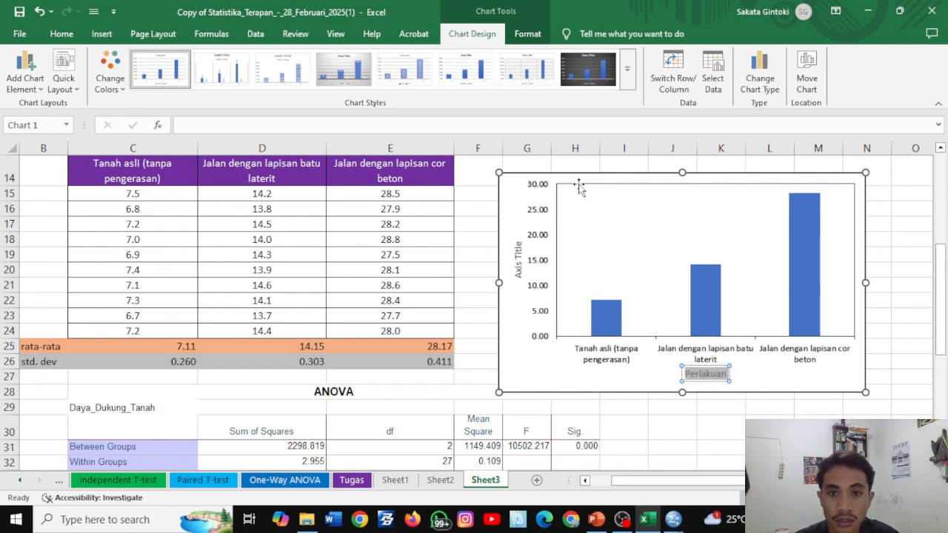
{"action": "left_click", "coordinate": [526, 34]}
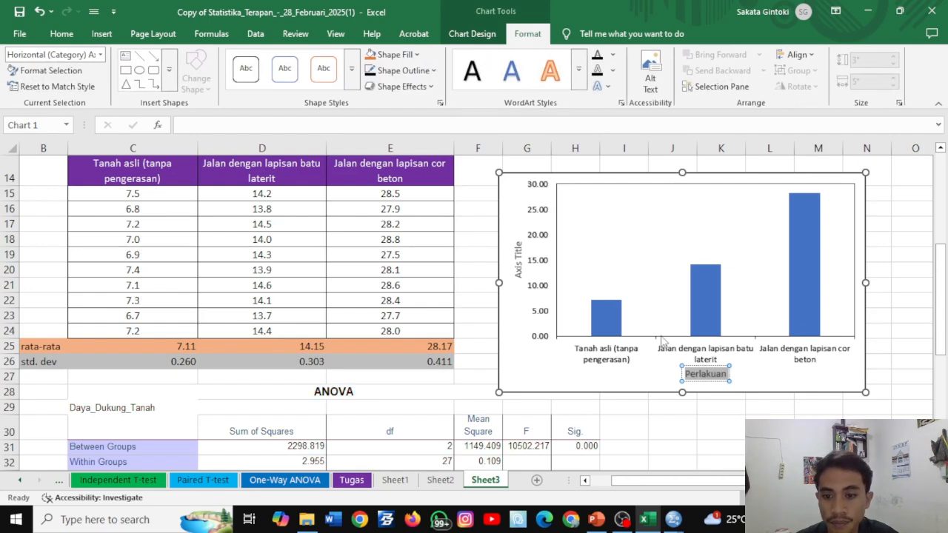
{"action": "left_click", "coordinate": [697, 408]}
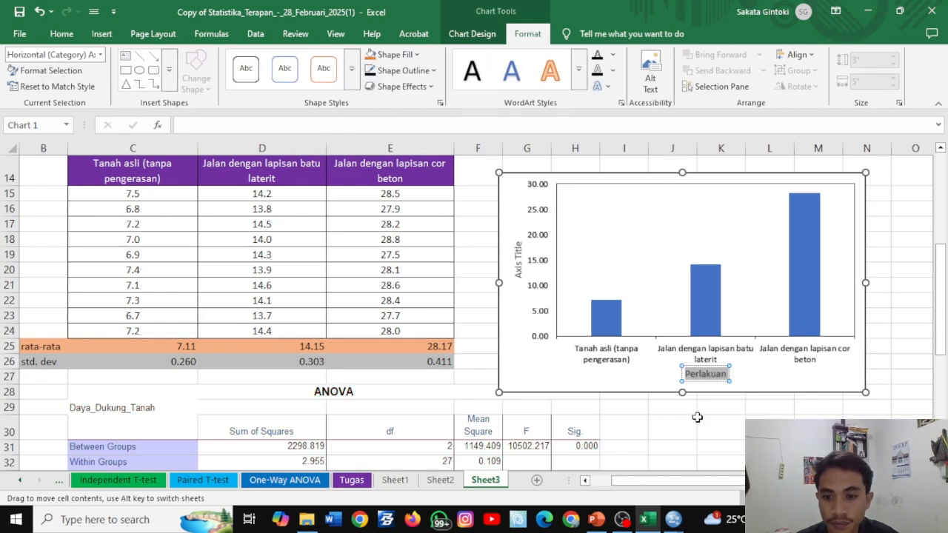
Copy the text "Data Daya Dukung Tanah (CBR, dalam %)" from the data table heading in C13 for the vertical axis title
{"action": "double_click", "coordinate": [518, 263]}
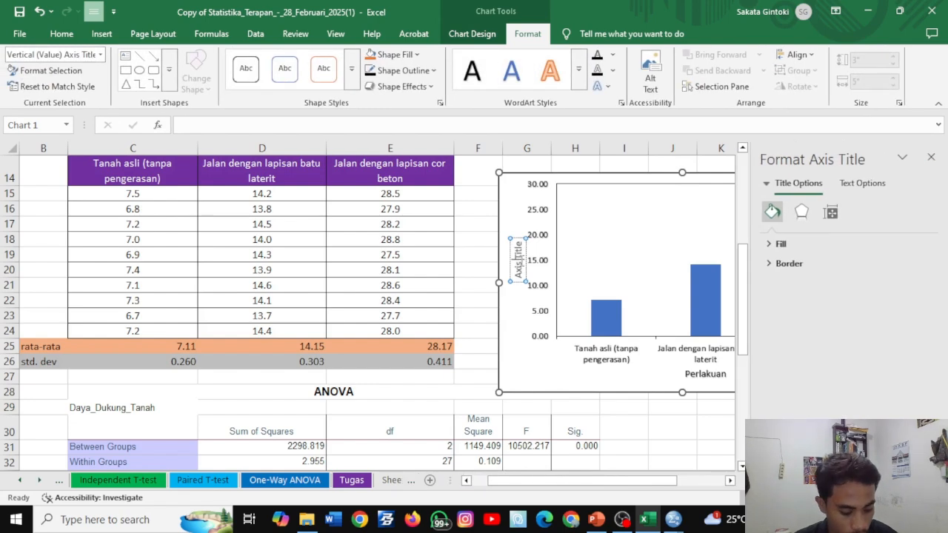
{"action": "triple_click", "coordinate": [518, 259]}
{"action": "scroll", "coordinate": [284, 224], "scroll_direction": "up", "scroll_amount": 3}
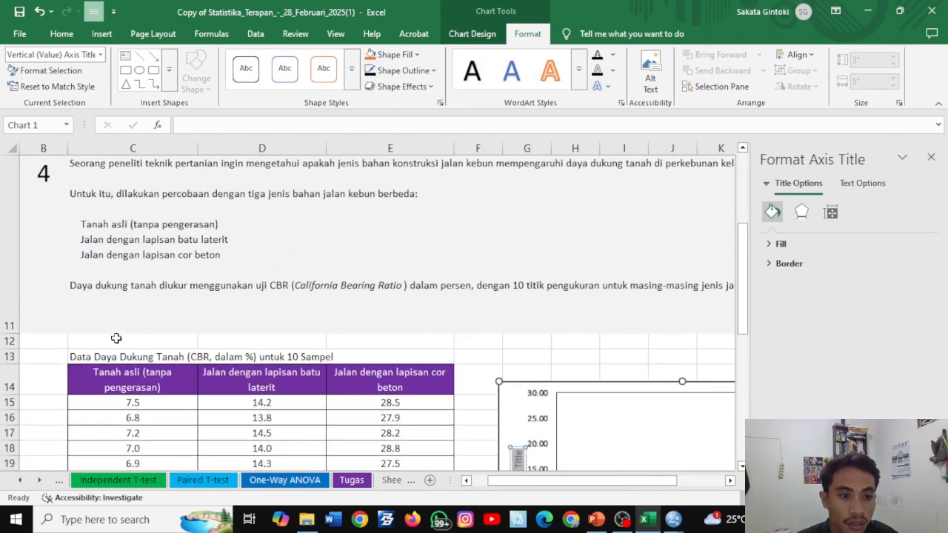
{"action": "double_click", "coordinate": [85, 356]}
{"action": "left_click_drag", "start_coordinate": [70, 357], "coordinate": [258, 357]}
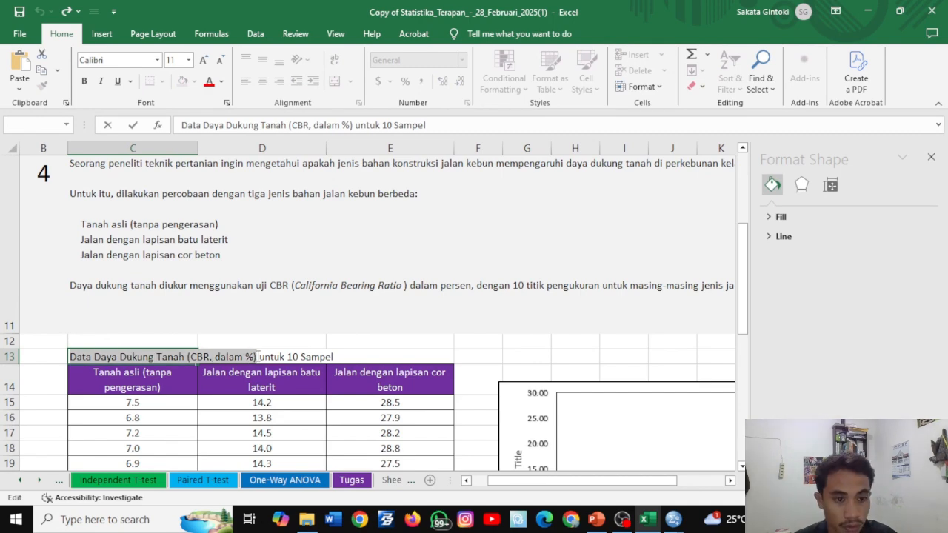
{"action": "scroll", "coordinate": [489, 367], "scroll_direction": "down", "scroll_amount": 3}
{"action": "scroll", "coordinate": [501, 356], "scroll_direction": "up", "scroll_amount": 3}
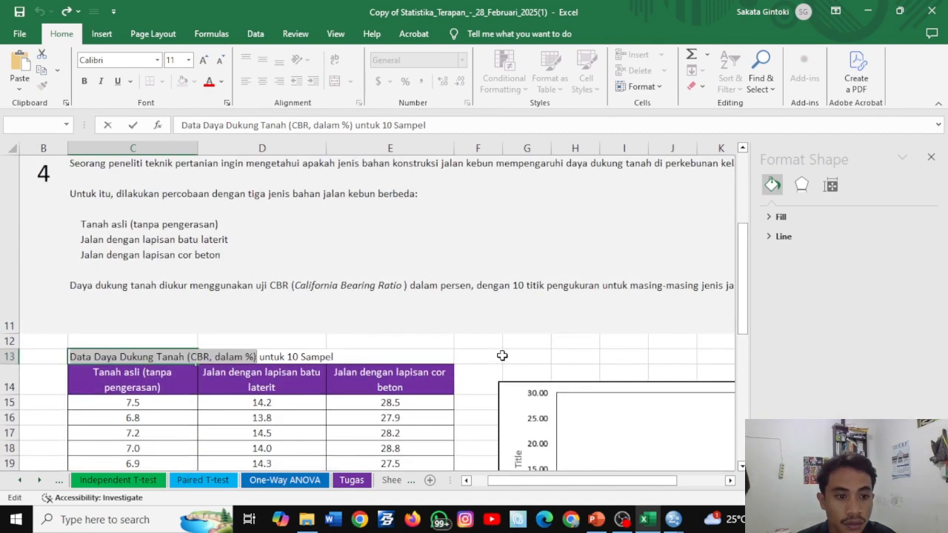
{"action": "scroll", "coordinate": [502, 356], "scroll_direction": "down", "scroll_amount": 3}
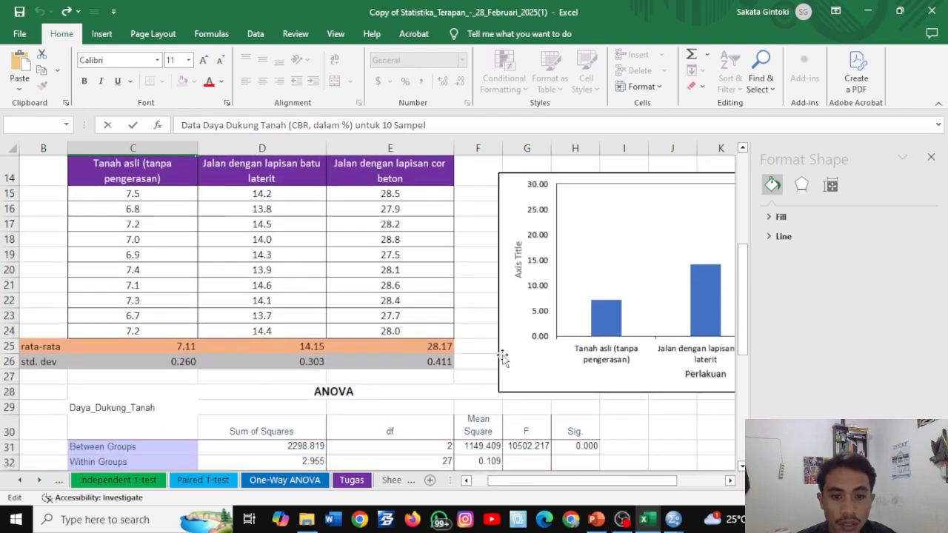
Paste the copied heading as the vertical axis title, shorten it to "Daya Dukung Tanah (CBR, dalam %)", and close the formatting pane
{"action": "left_click", "coordinate": [520, 269]}
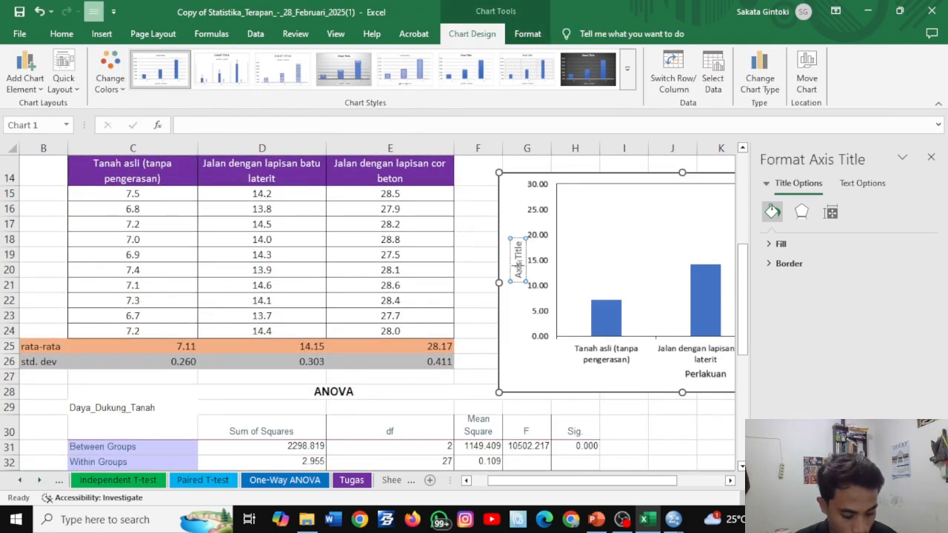
{"action": "key", "text": "ctrl+a"}
{"action": "key", "text": "ctrl+v"}
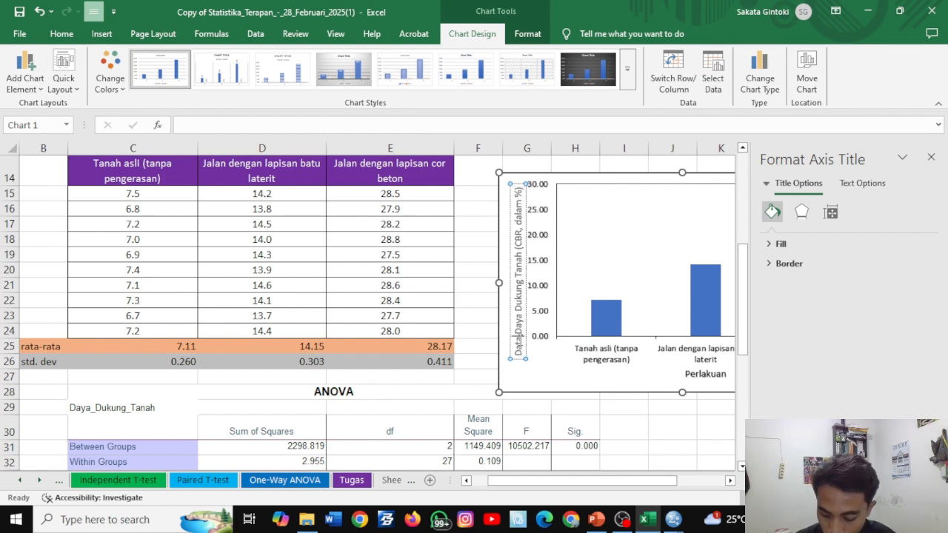
{"action": "key", "text": "ctrl+a"}
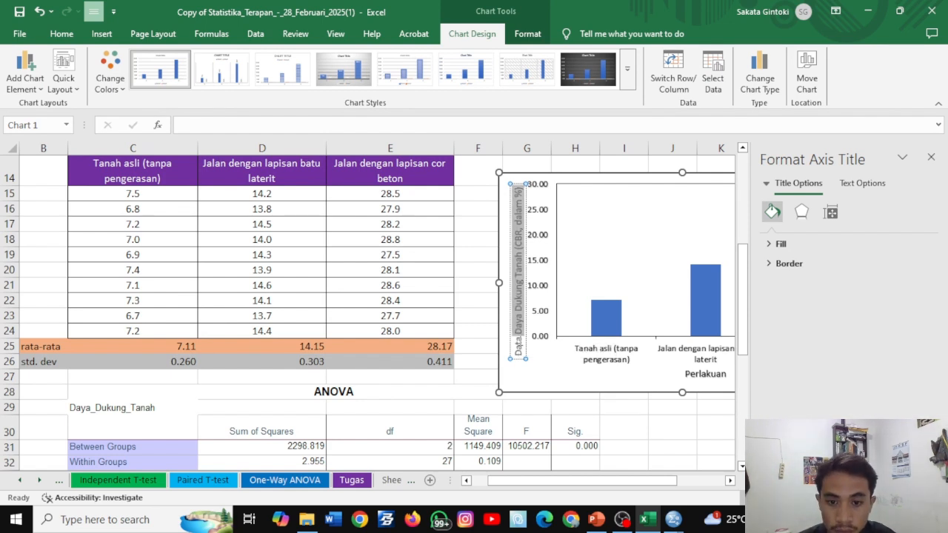
{"action": "left_click", "coordinate": [520, 339]}
{"action": "double_click", "coordinate": [520, 348]}
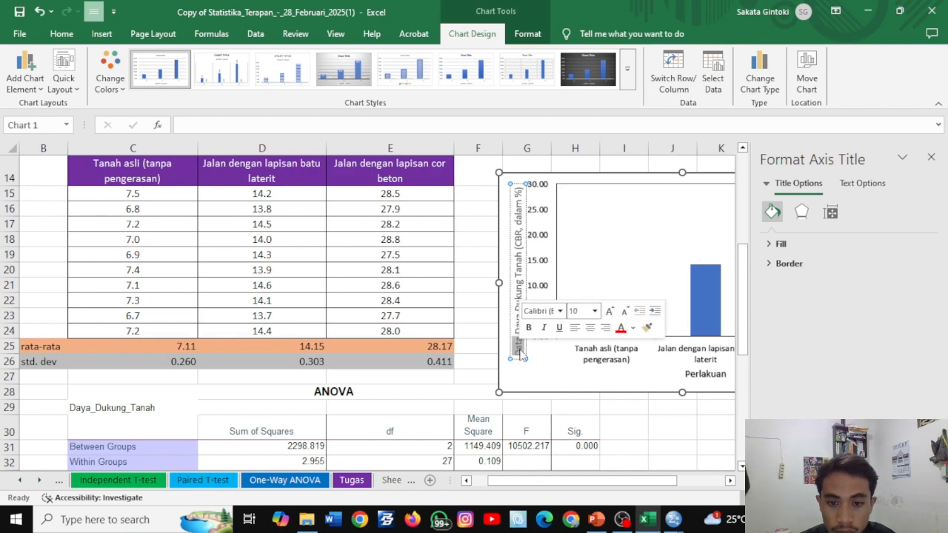
{"action": "key", "text": "Delete"}
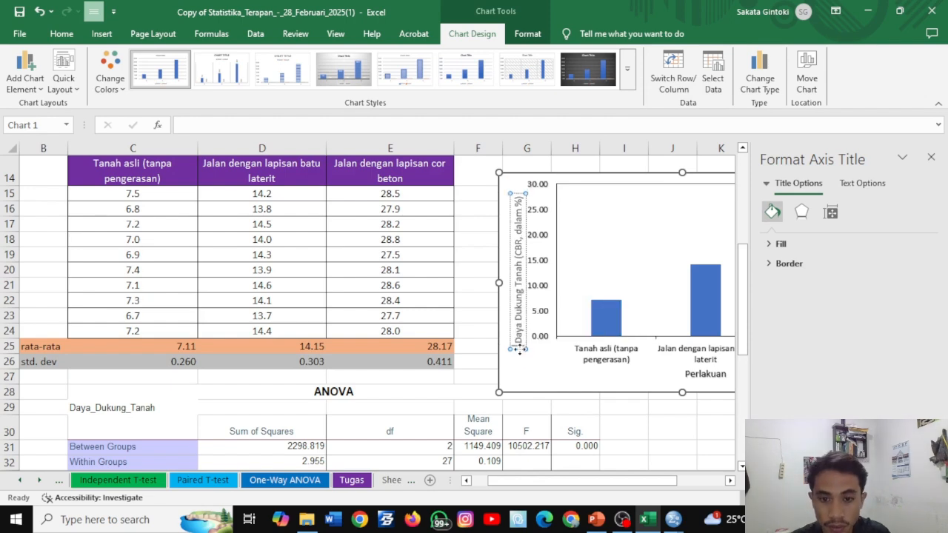
{"action": "left_click", "coordinate": [655, 431]}
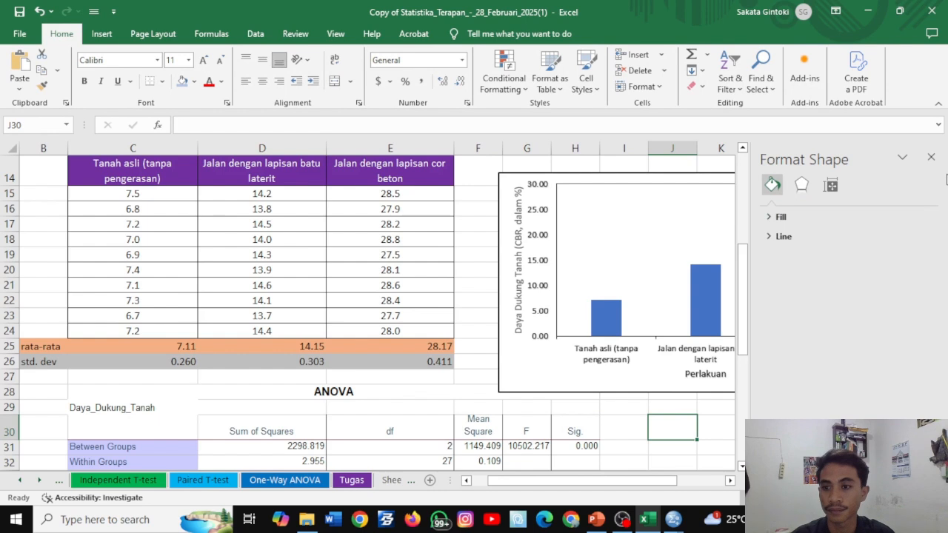
{"action": "left_click", "coordinate": [931, 157]}
Apply the black WordArt text style to the vertical axis title and nudge it slightly away from the axis numbers
{"action": "left_click", "coordinate": [519, 251]}
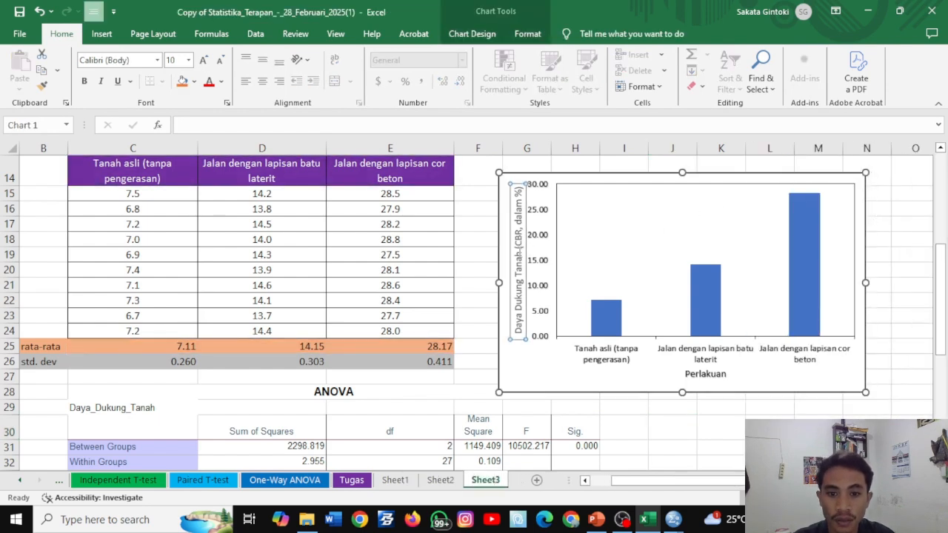
{"action": "triple_click", "coordinate": [519, 255]}
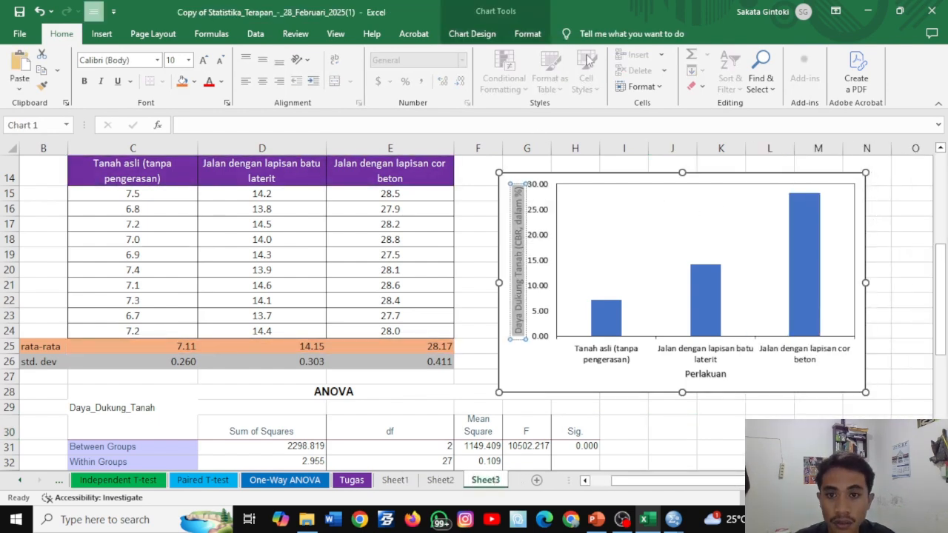
{"action": "left_click", "coordinate": [527, 35]}
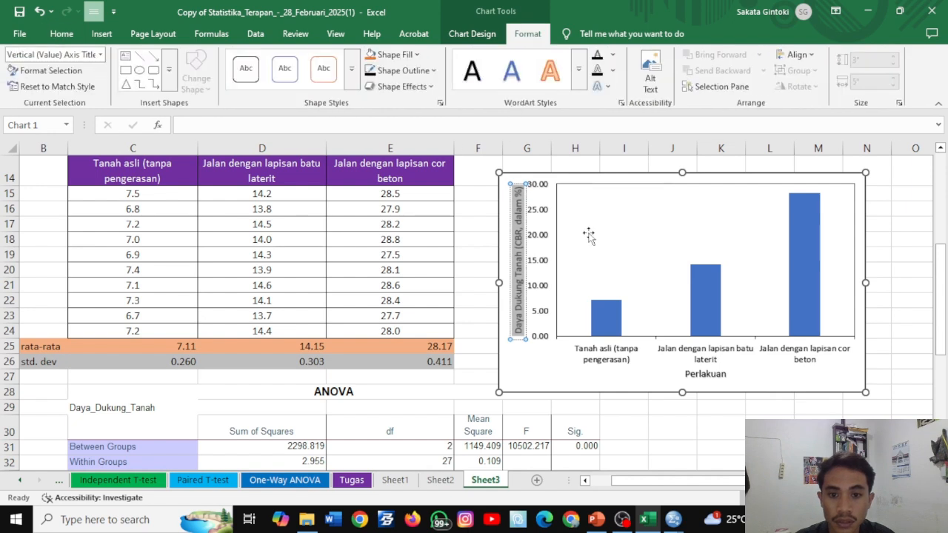
{"action": "left_click_drag", "start_coordinate": [521, 343], "coordinate": [521, 340]}
{"action": "left_click", "coordinate": [523, 331]}
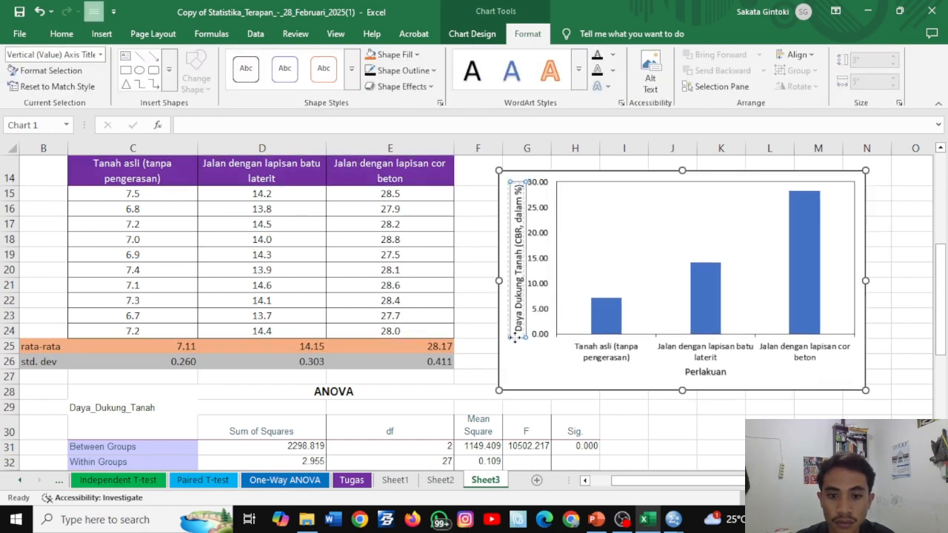
Set the vertical axis tick marks to major type Cross and minor type Outside, then close the formatting pane
{"action": "double_click", "coordinate": [543, 291]}
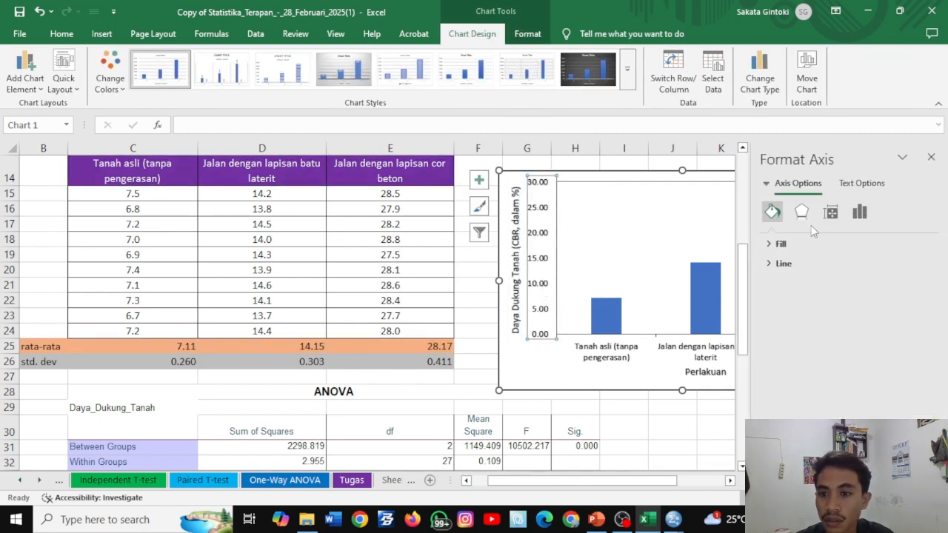
{"action": "left_click", "coordinate": [859, 212]}
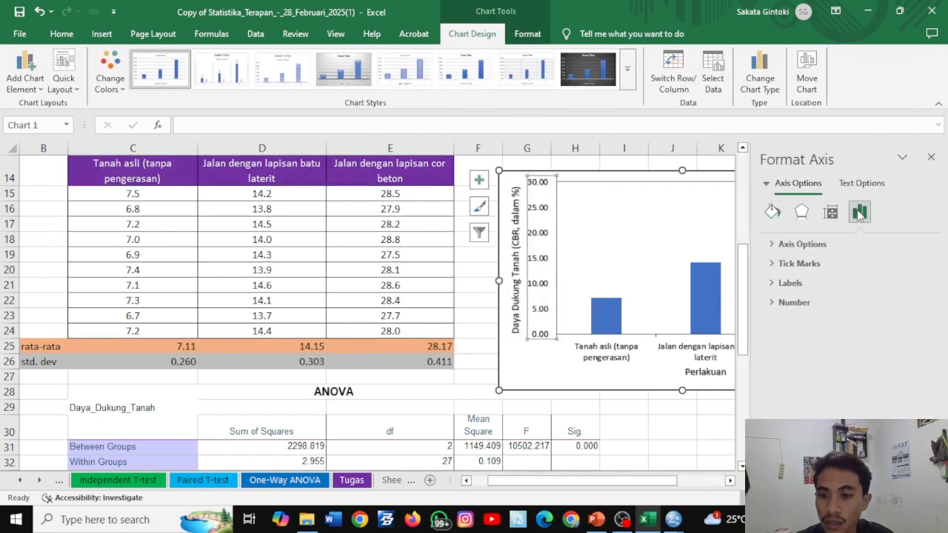
{"action": "left_click", "coordinate": [765, 264]}
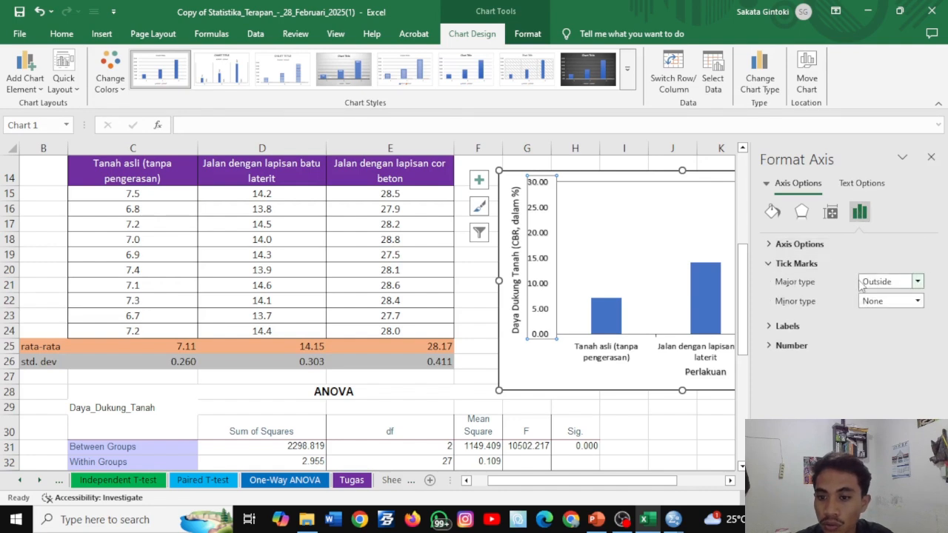
{"action": "left_click", "coordinate": [894, 282]}
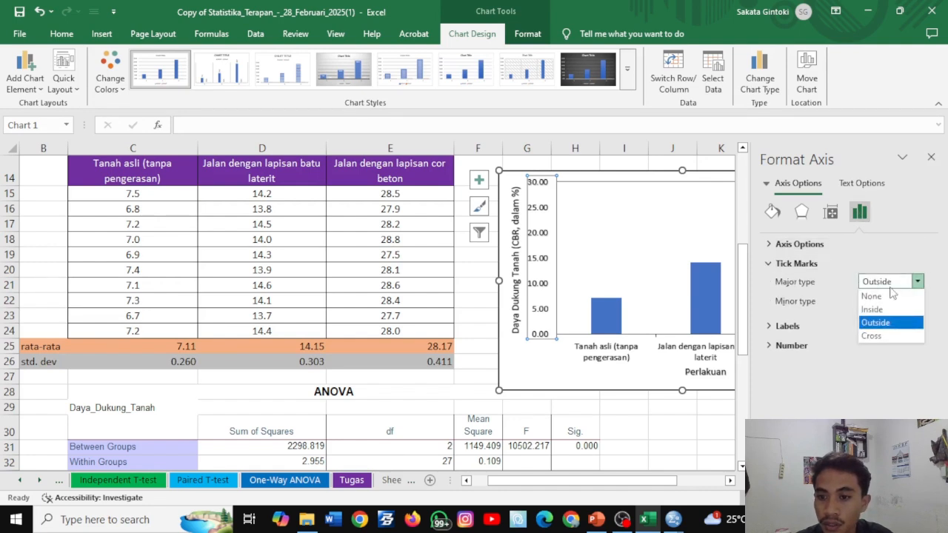
{"action": "left_click", "coordinate": [881, 333]}
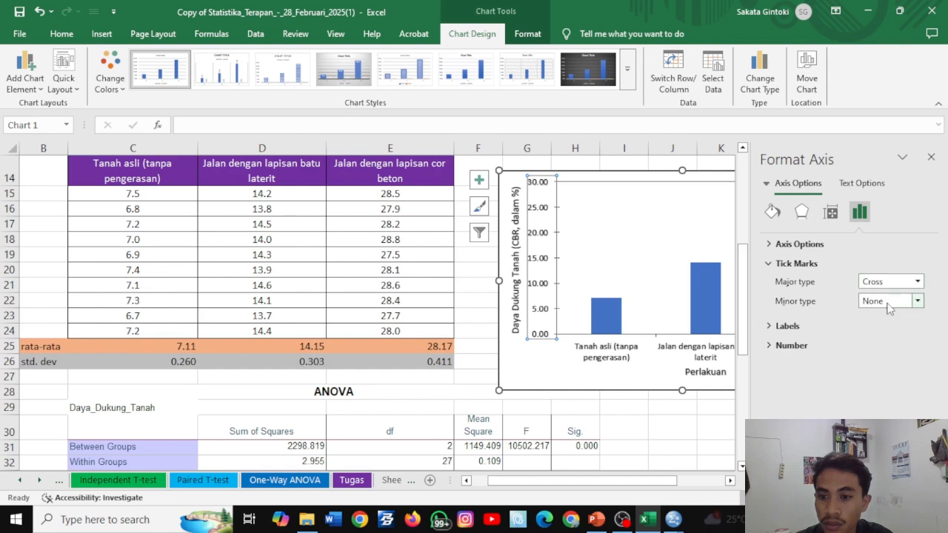
{"action": "left_click", "coordinate": [889, 302]}
{"action": "left_click", "coordinate": [881, 338]}
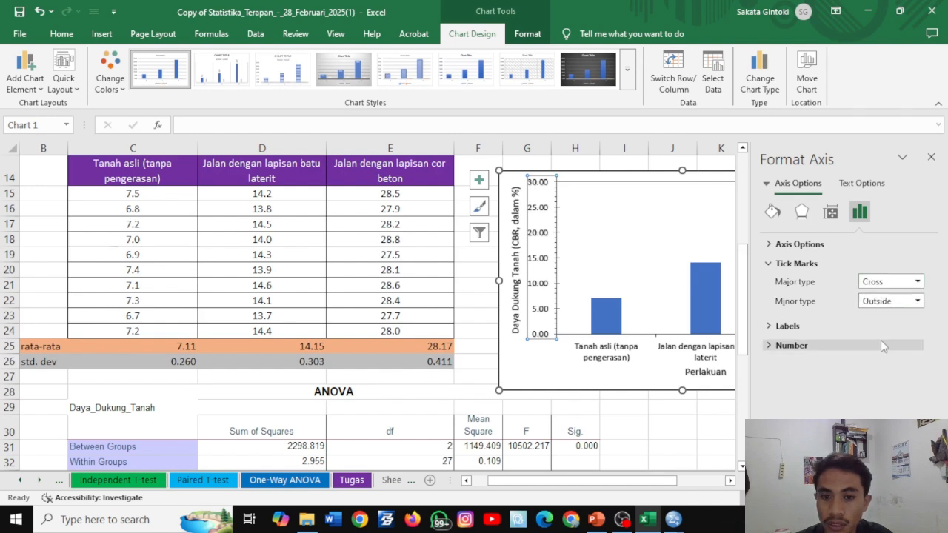
{"action": "left_click", "coordinate": [631, 407]}
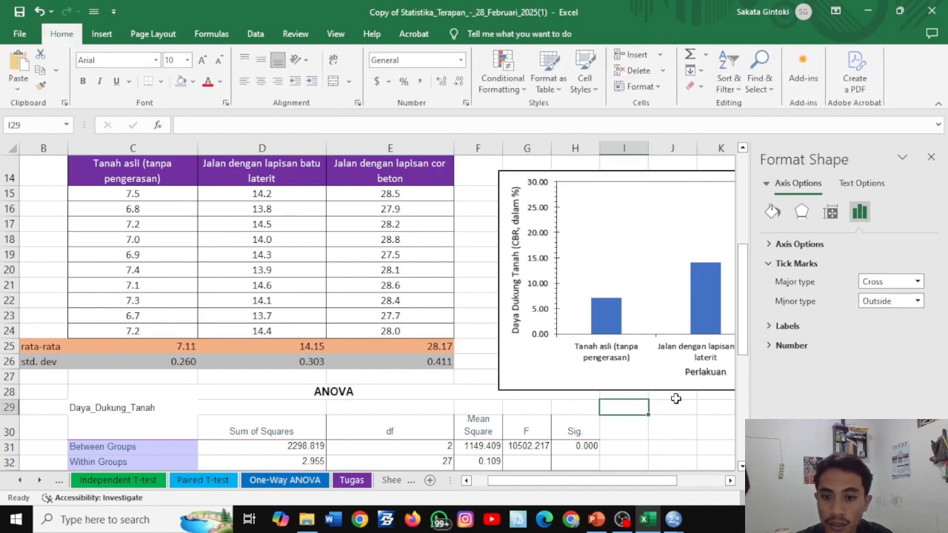
{"action": "left_click", "coordinate": [932, 158]}
Set the horizontal axis tick marks to major type None and minor type Outside, then close the formatting pane
{"action": "left_click", "coordinate": [650, 335]}
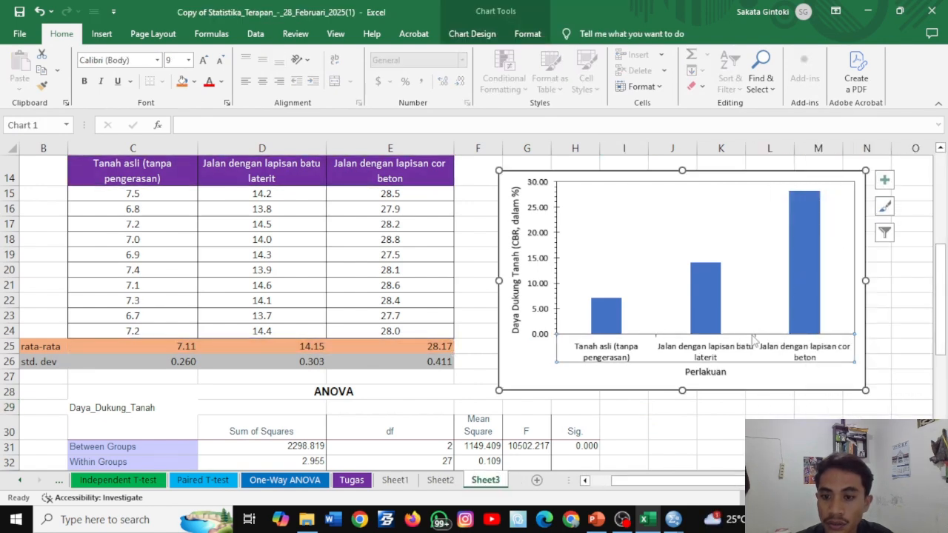
{"action": "double_click", "coordinate": [752, 339]}
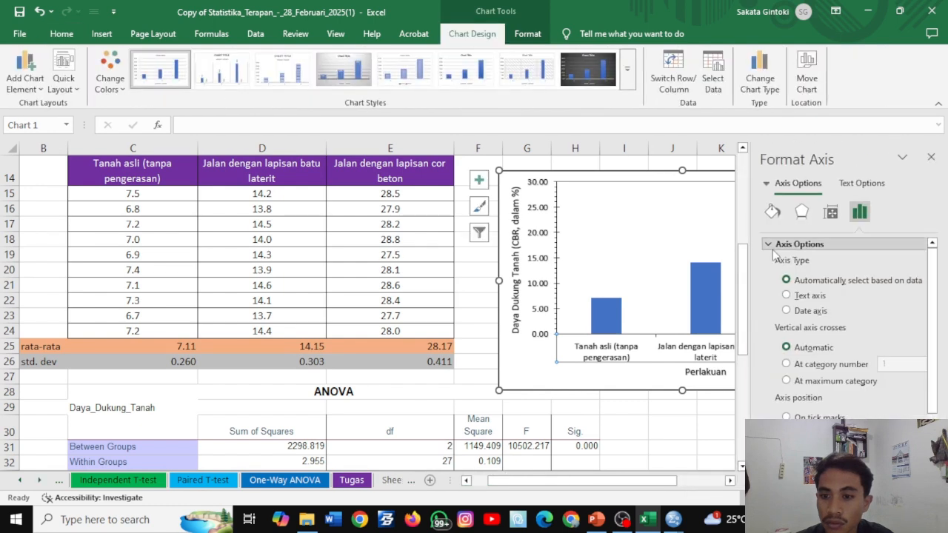
{"action": "left_click", "coordinate": [770, 245]}
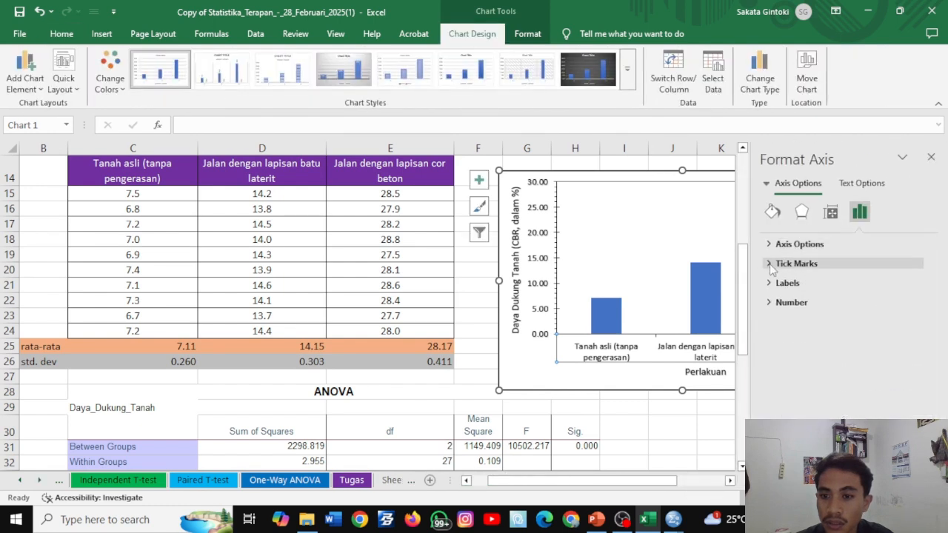
{"action": "left_click", "coordinate": [771, 265]}
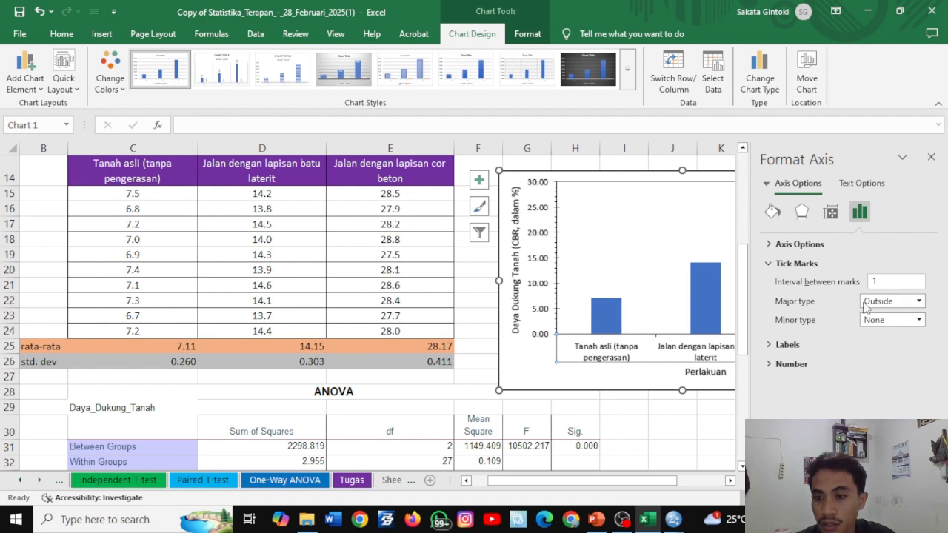
{"action": "left_click", "coordinate": [880, 305]}
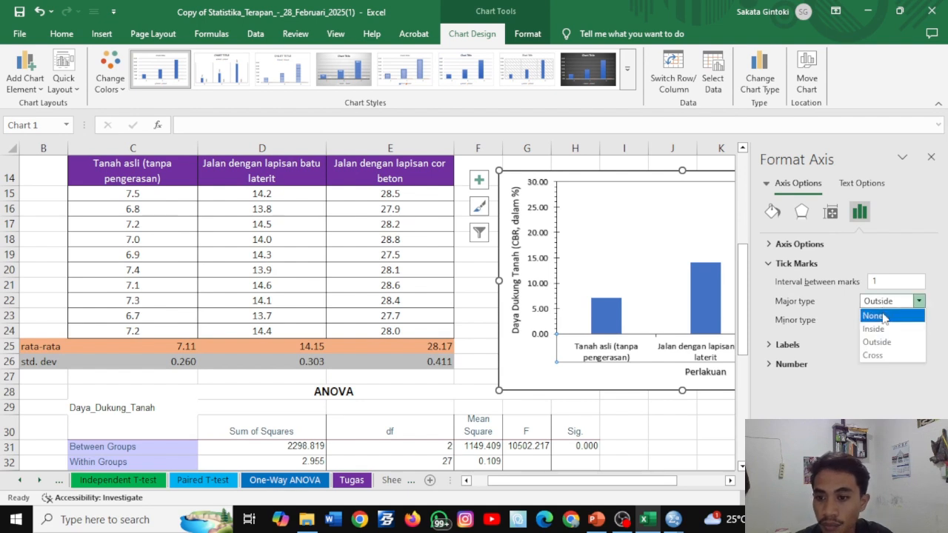
{"action": "left_click", "coordinate": [873, 316]}
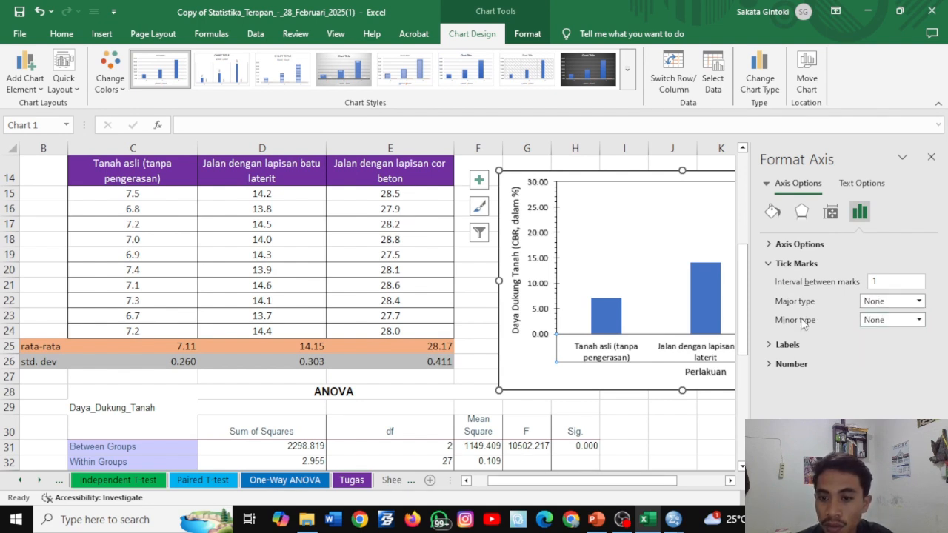
{"action": "left_click", "coordinate": [873, 325]}
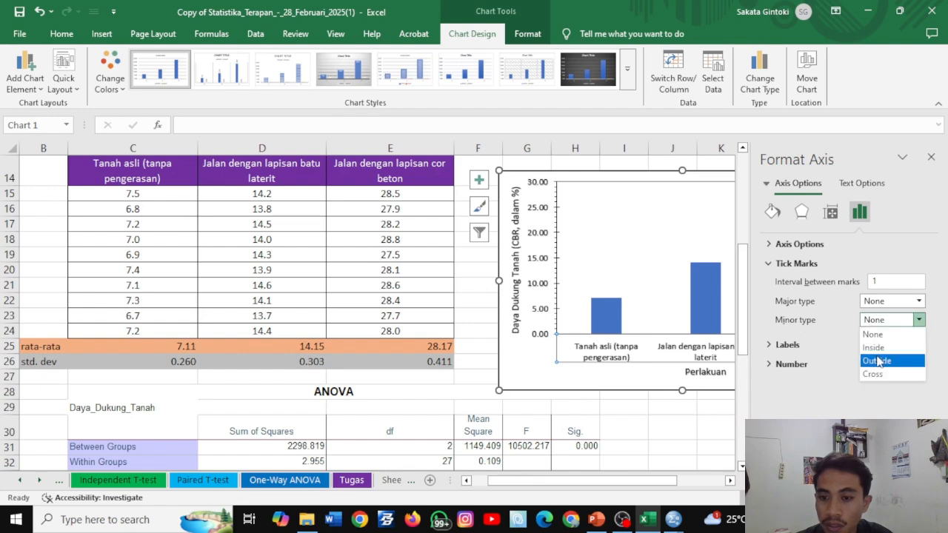
{"action": "left_click", "coordinate": [878, 360]}
{"action": "left_click", "coordinate": [700, 420]}
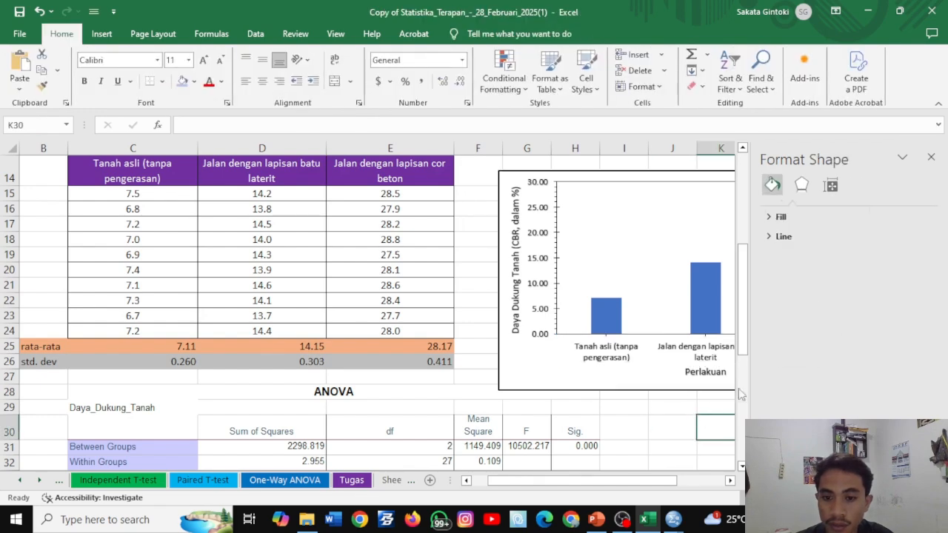
{"action": "left_click", "coordinate": [931, 157]}
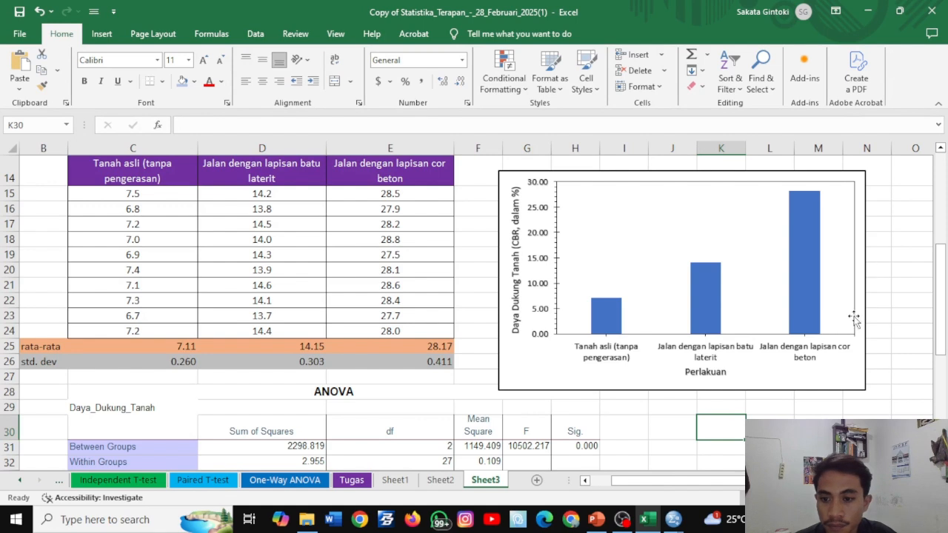
Give all the chart bars a black outline with a weight of ¾ pt
{"action": "scroll", "coordinate": [763, 412], "scroll_direction": "right", "scroll_amount": 4}
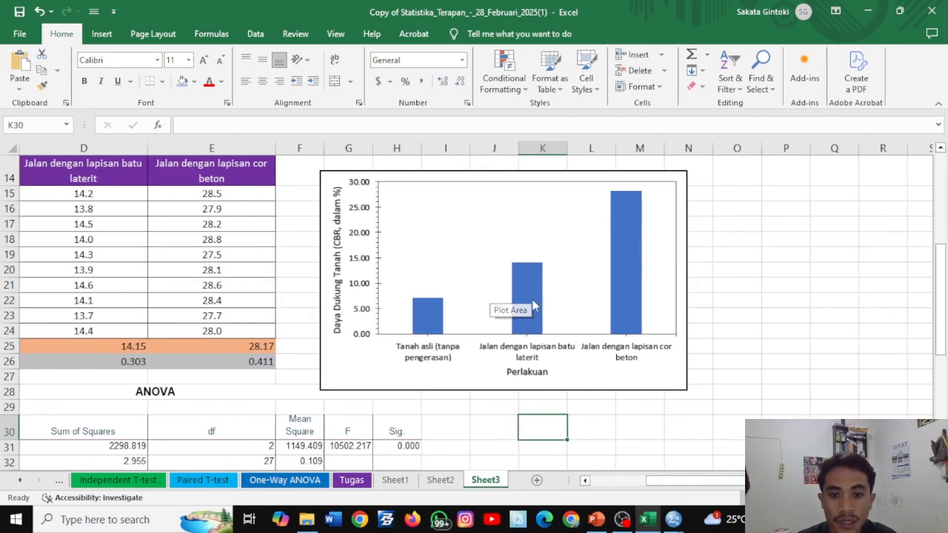
{"action": "left_click", "coordinate": [437, 316]}
{"action": "double_click", "coordinate": [438, 317]}
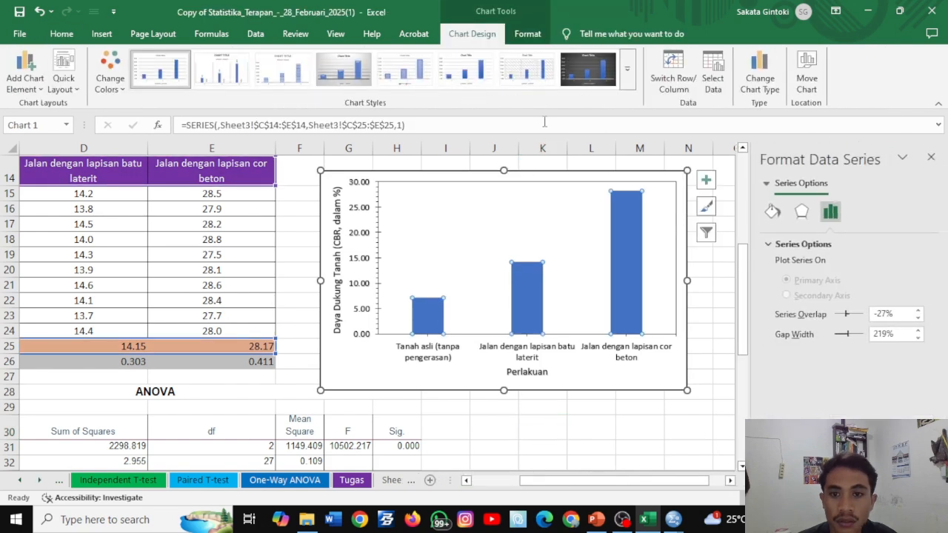
{"action": "left_click", "coordinate": [526, 37]}
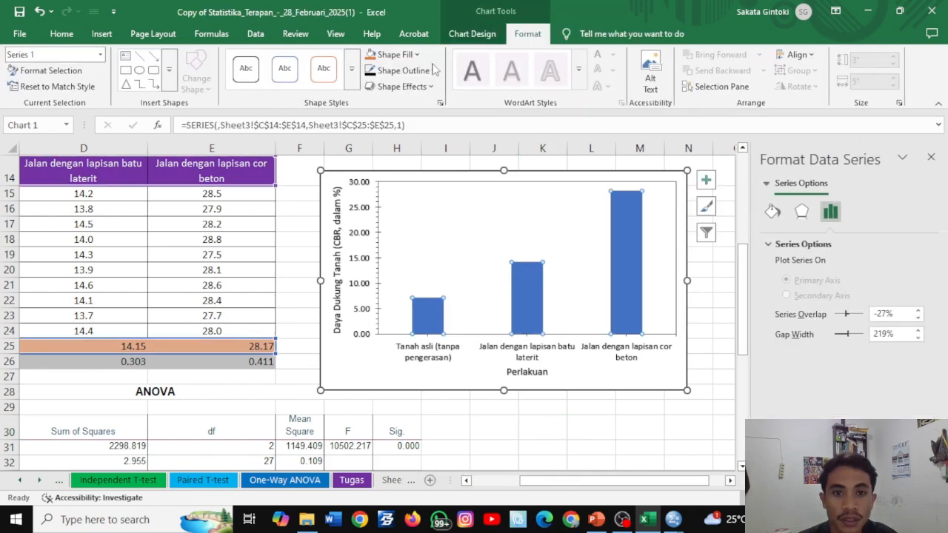
{"action": "left_click", "coordinate": [427, 74]}
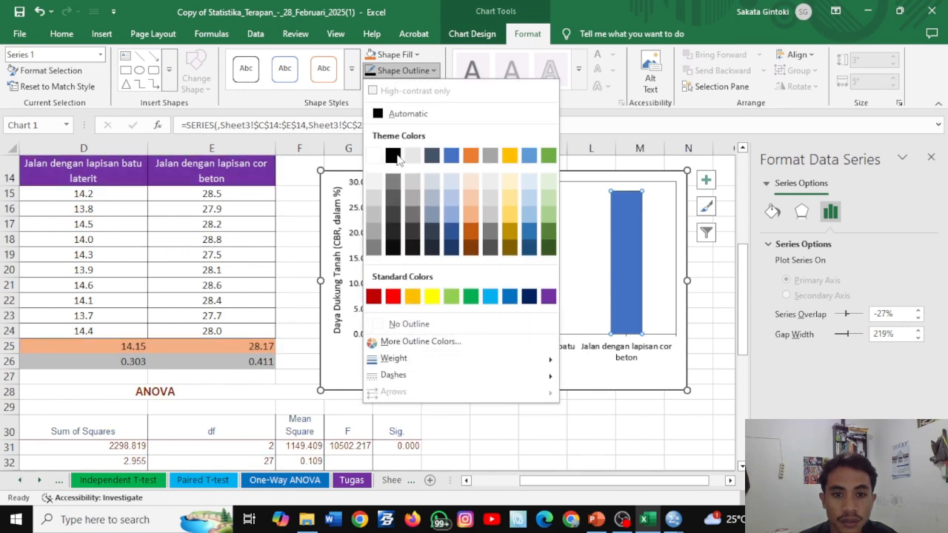
{"action": "left_click", "coordinate": [393, 154]}
{"action": "left_click", "coordinate": [396, 71]}
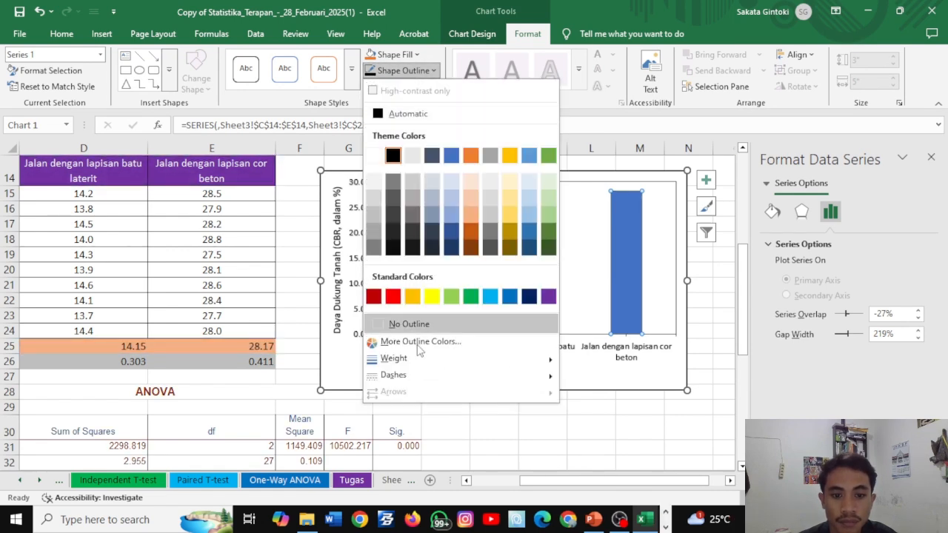
{"action": "left_click", "coordinate": [419, 347]}
{"action": "left_click", "coordinate": [661, 20]}
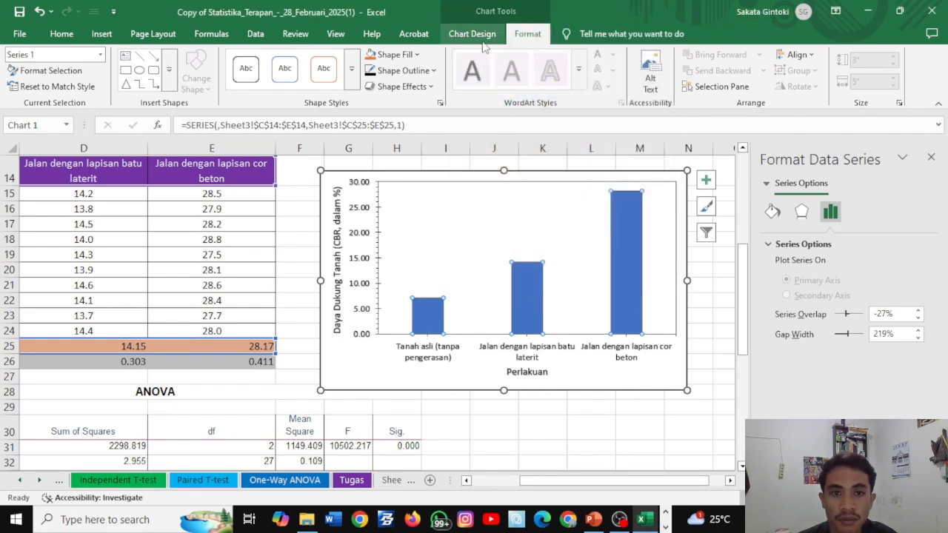
{"action": "left_click", "coordinate": [404, 70]}
{"action": "mouse_move", "coordinate": [548, 359]}
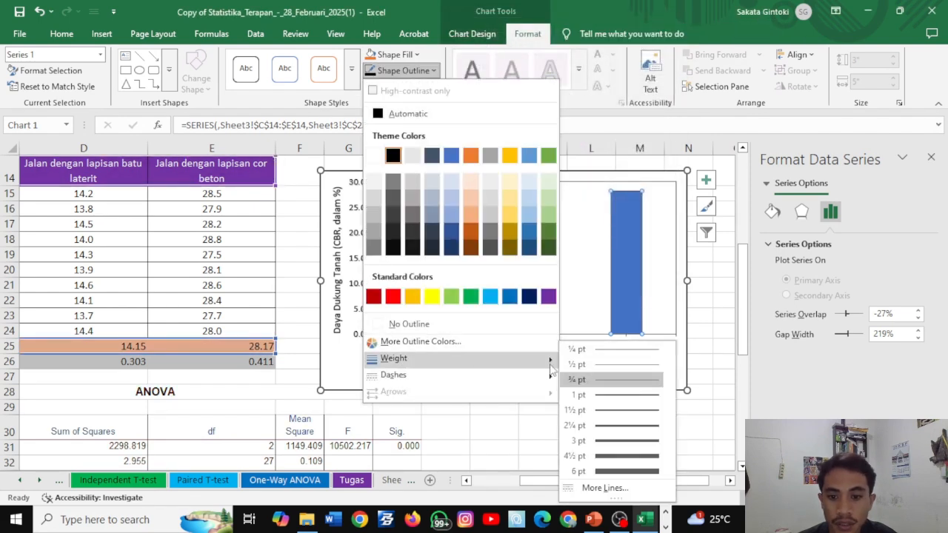
{"action": "left_click", "coordinate": [591, 379]}
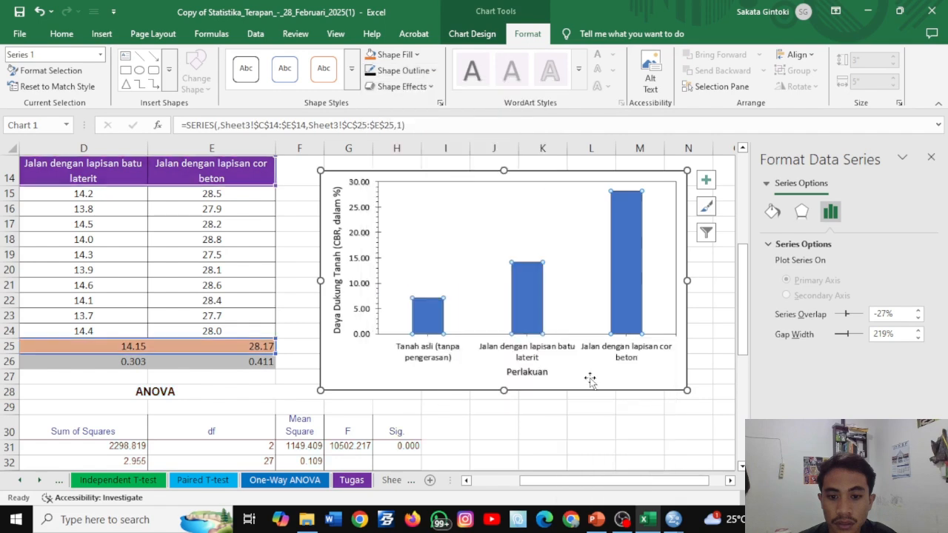
{"action": "left_click", "coordinate": [628, 425]}
Fill all three chart bars with a gray theme color
{"action": "left_click", "coordinate": [429, 321]}
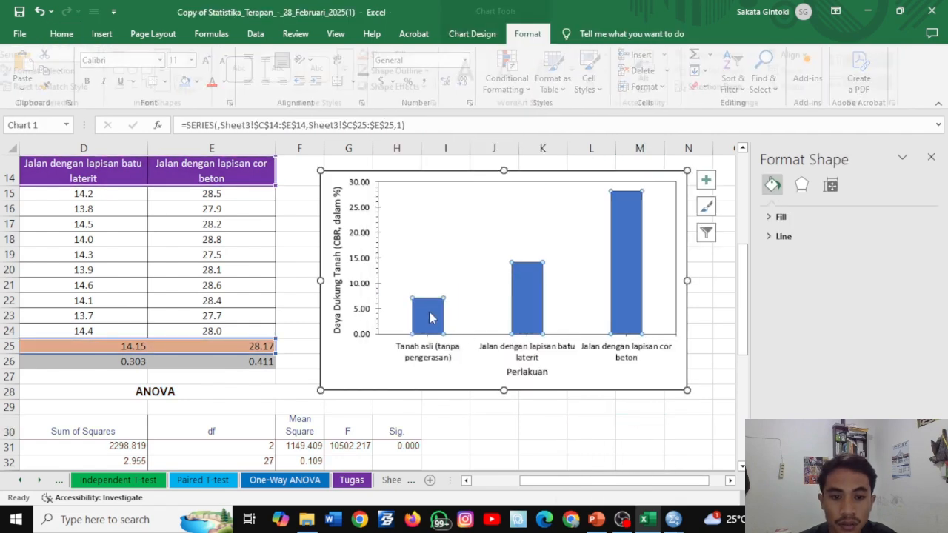
{"action": "left_click", "coordinate": [430, 319]}
{"action": "left_click", "coordinate": [392, 54]}
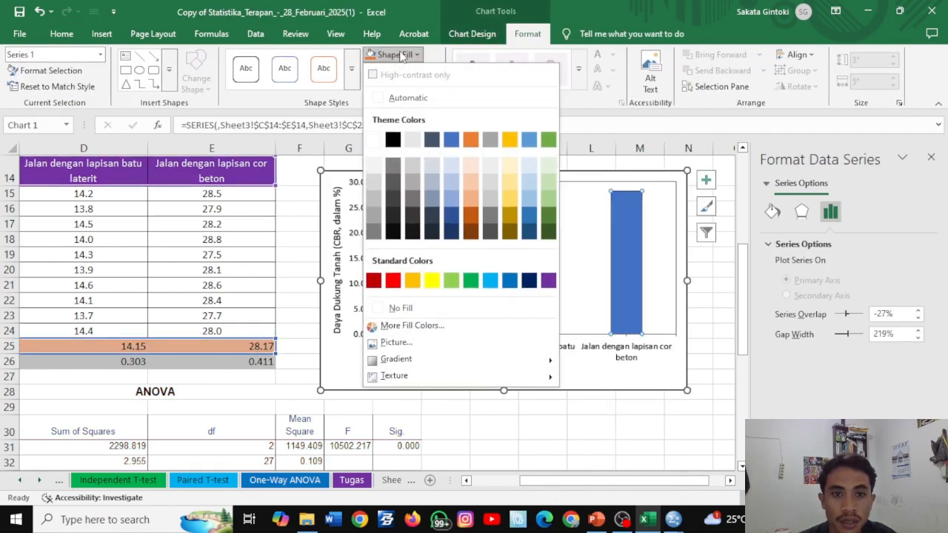
{"action": "left_click", "coordinate": [416, 174]}
Fill only the "Tanah asli (tanpa pengerasan)" bar with light orange
{"action": "left_click", "coordinate": [432, 323]}
{"action": "right_click", "coordinate": [431, 322]}
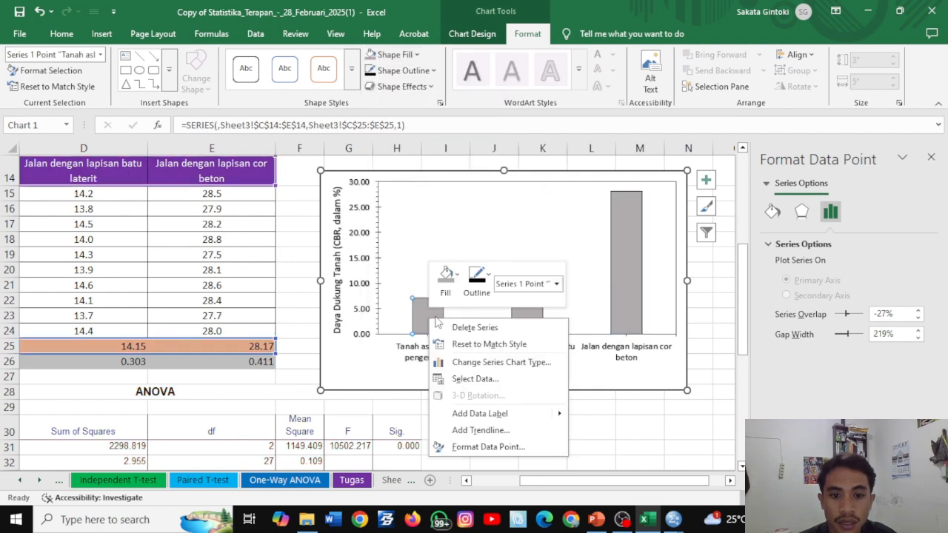
{"action": "left_click", "coordinate": [447, 280]}
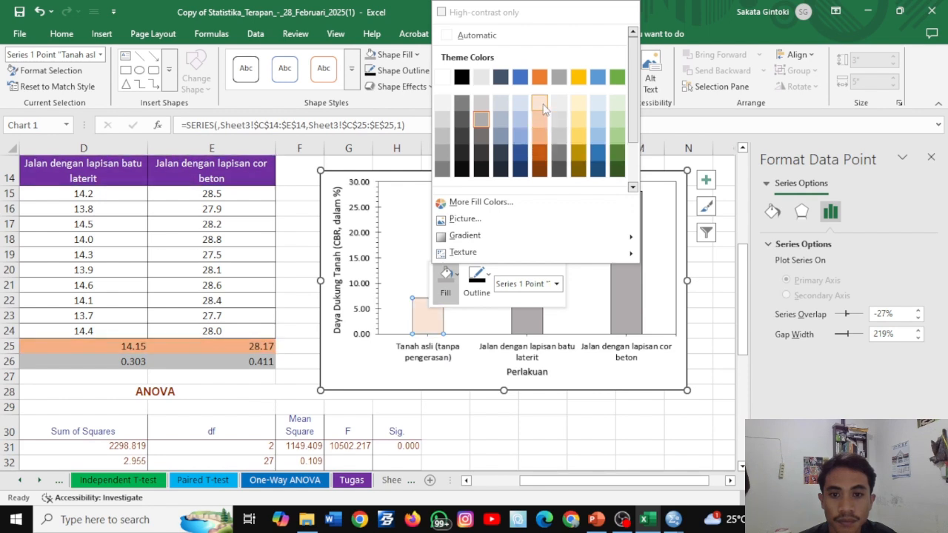
{"action": "left_click", "coordinate": [544, 144]}
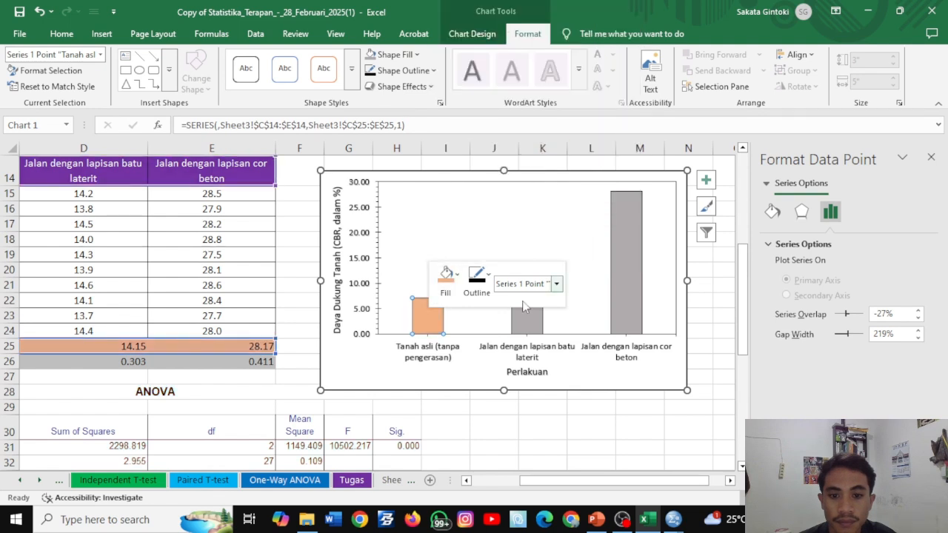
Fill only the "Jalan dengan lapisan batu laterit" bar with Green, Accent 6, Lighter 40%
{"action": "right_click", "coordinate": [527, 318]}
{"action": "left_click", "coordinate": [540, 281]}
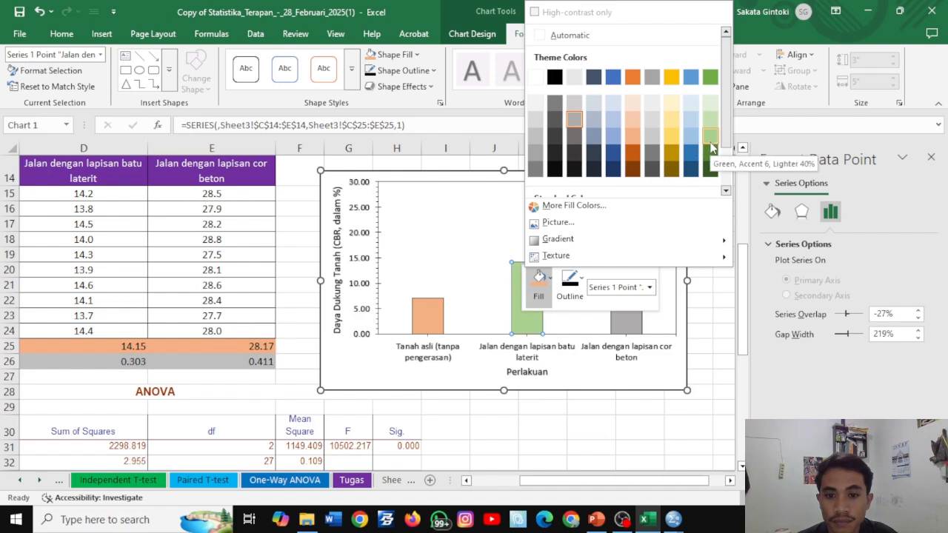
{"action": "left_click", "coordinate": [710, 138]}
Fill only the "Jalan dengan lapisan cor beton" bar with light blue and deselect the chart
{"action": "right_click", "coordinate": [626, 236]}
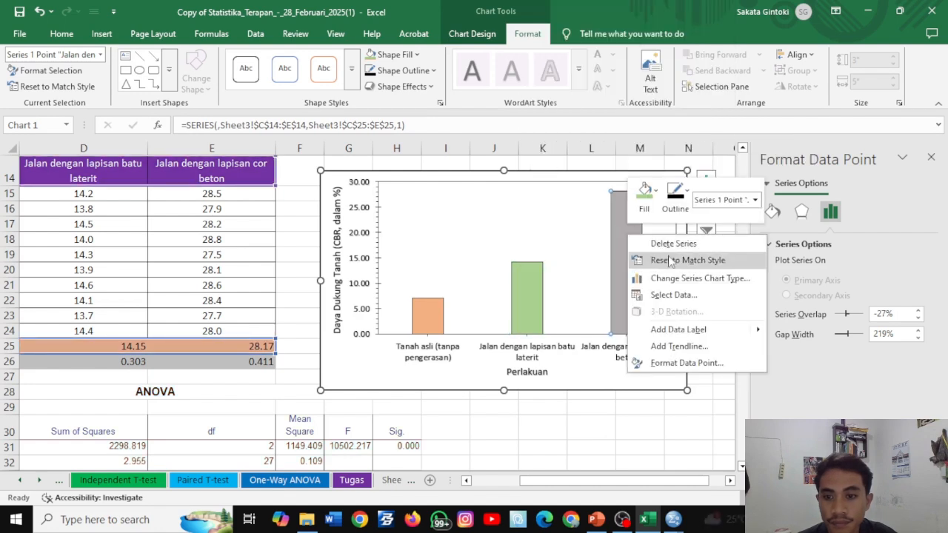
{"action": "left_click", "coordinate": [662, 200]}
{"action": "left_click", "coordinate": [625, 264]}
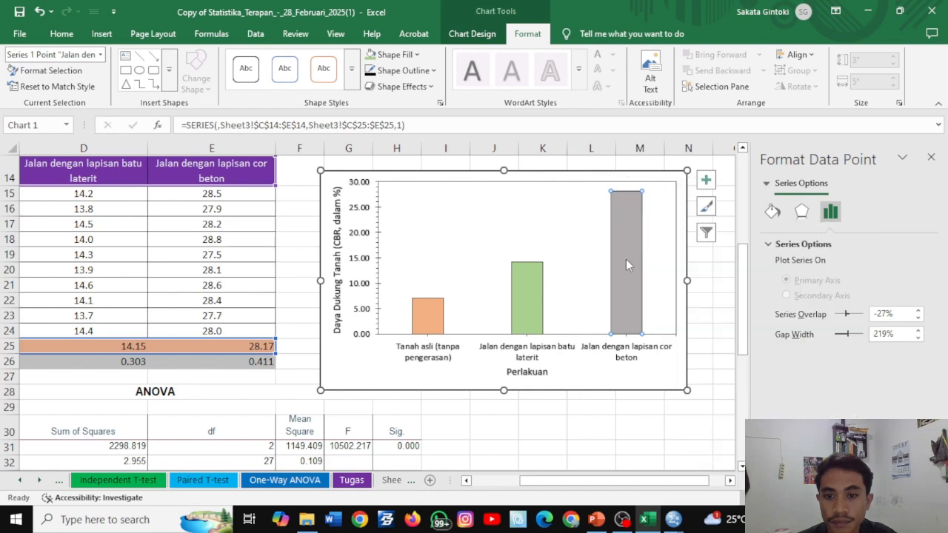
{"action": "right_click", "coordinate": [625, 264]}
{"action": "left_click", "coordinate": [649, 219]}
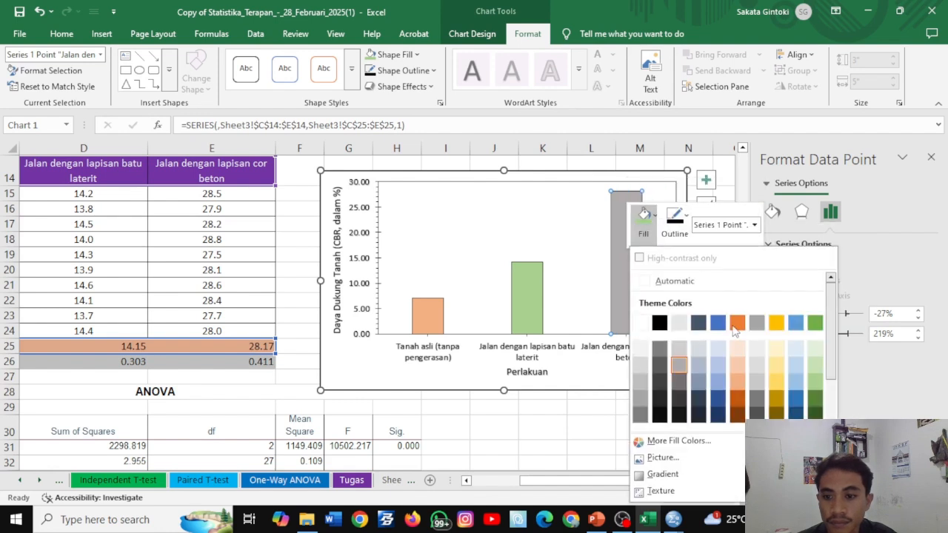
{"action": "left_click", "coordinate": [796, 382]}
{"action": "left_click", "coordinate": [619, 433]}
Add error bars to the chart's data series
{"action": "left_click", "coordinate": [632, 262]}
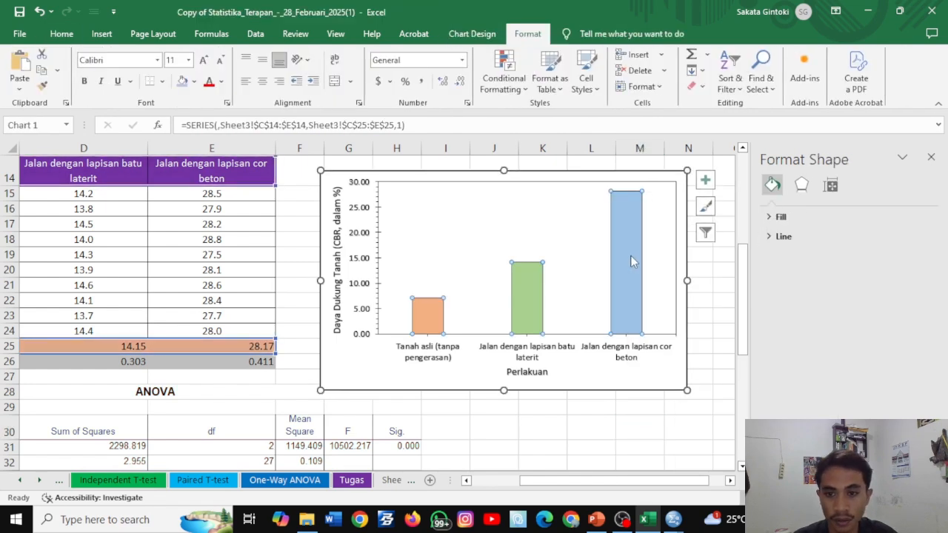
{"action": "left_click", "coordinate": [706, 180]}
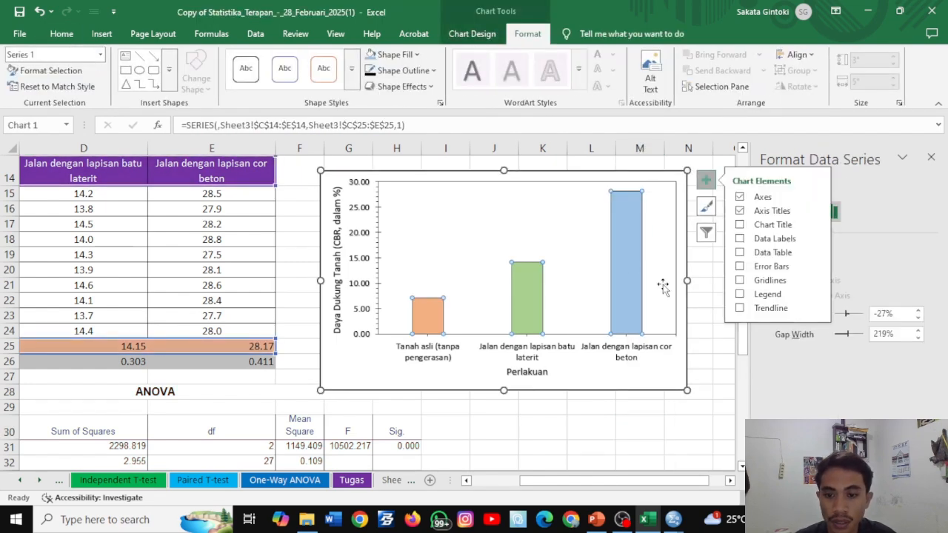
{"action": "left_click", "coordinate": [740, 267]}
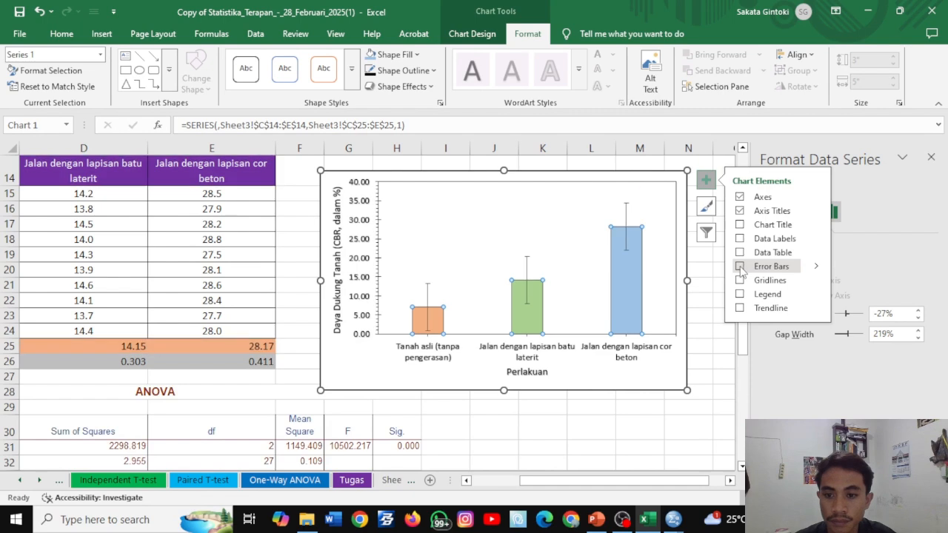
{"action": "left_click", "coordinate": [740, 266]}
{"action": "left_click", "coordinate": [672, 406]}
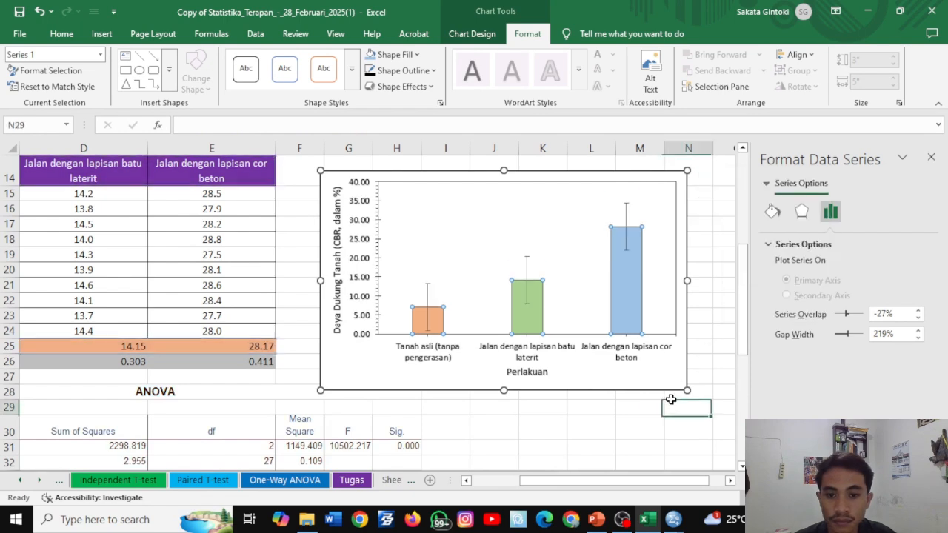
Set custom error amounts, using the std. dev values in C26:E26 as the positive error value, and close the formatting pane
{"action": "left_click", "coordinate": [627, 219]}
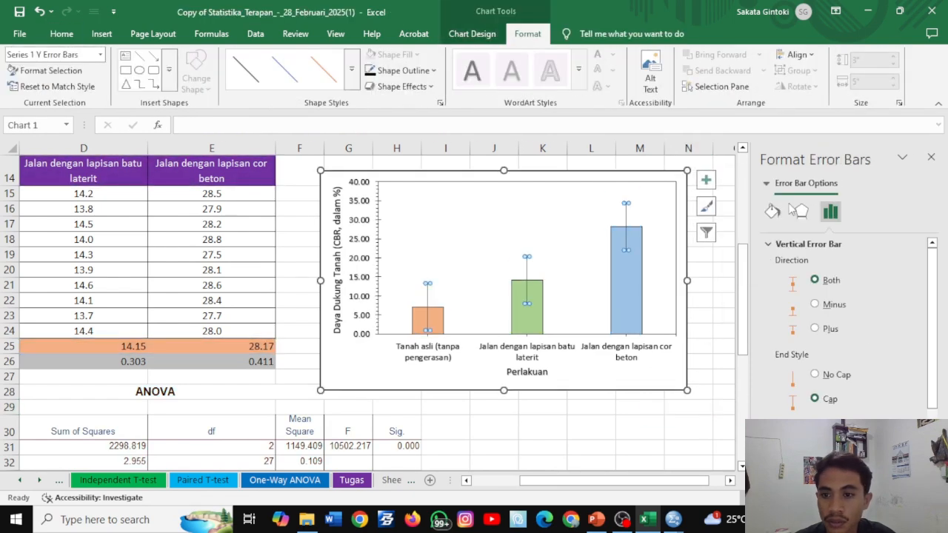
{"action": "scroll", "coordinate": [822, 355], "scroll_direction": "down", "scroll_amount": 2}
{"action": "left_click", "coordinate": [788, 453]}
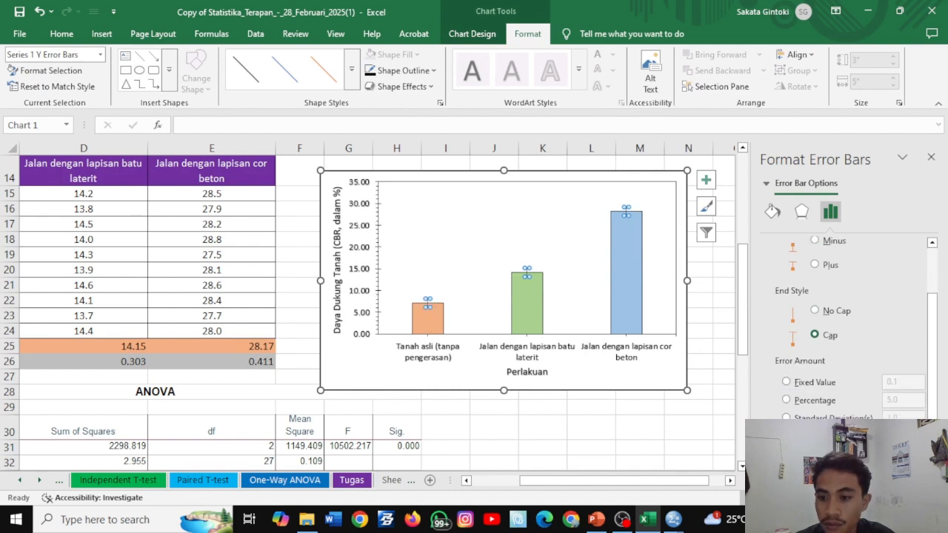
{"action": "left_click", "coordinate": [888, 454]}
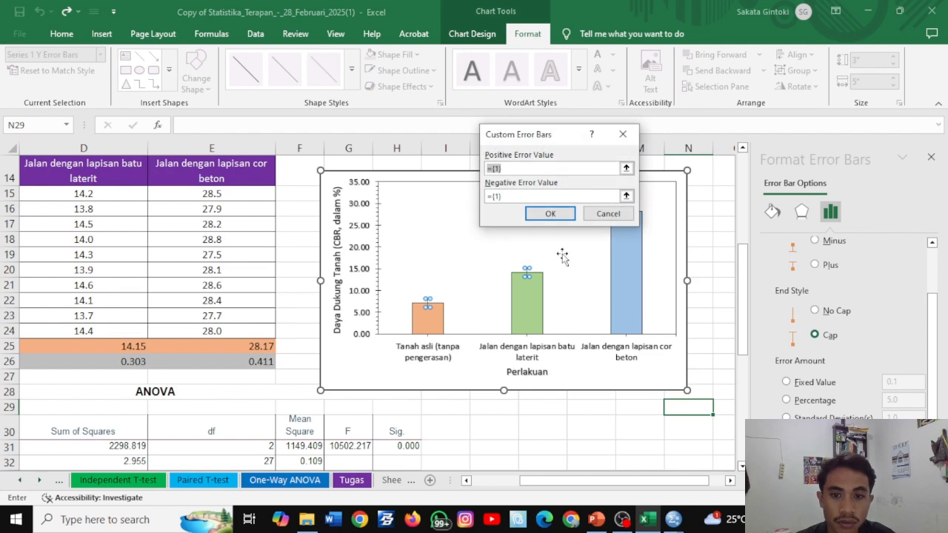
{"action": "left_click", "coordinate": [466, 480]}
{"action": "left_click", "coordinate": [466, 480]}
{"action": "left_click", "coordinate": [466, 480]}
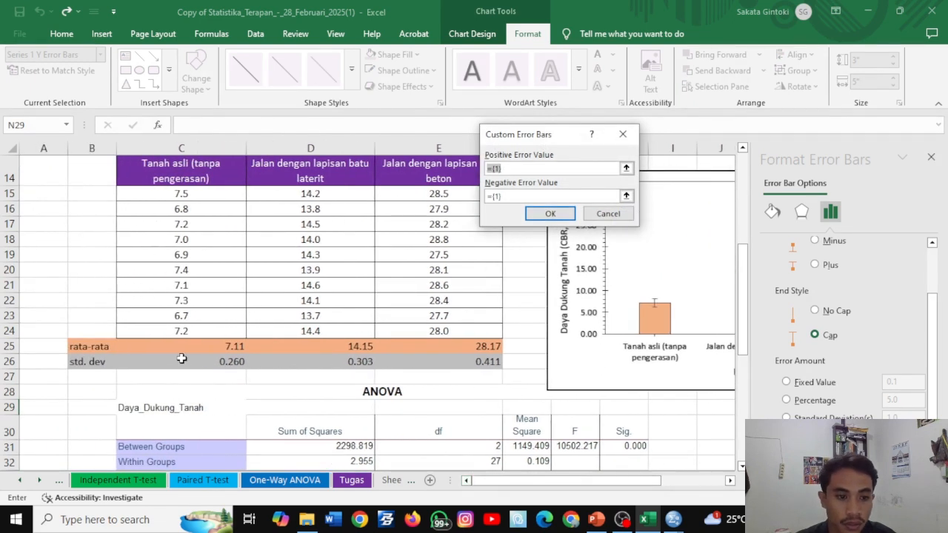
{"action": "left_click_drag", "start_coordinate": [175, 365], "coordinate": [444, 362]}
{"action": "left_click", "coordinate": [560, 214]}
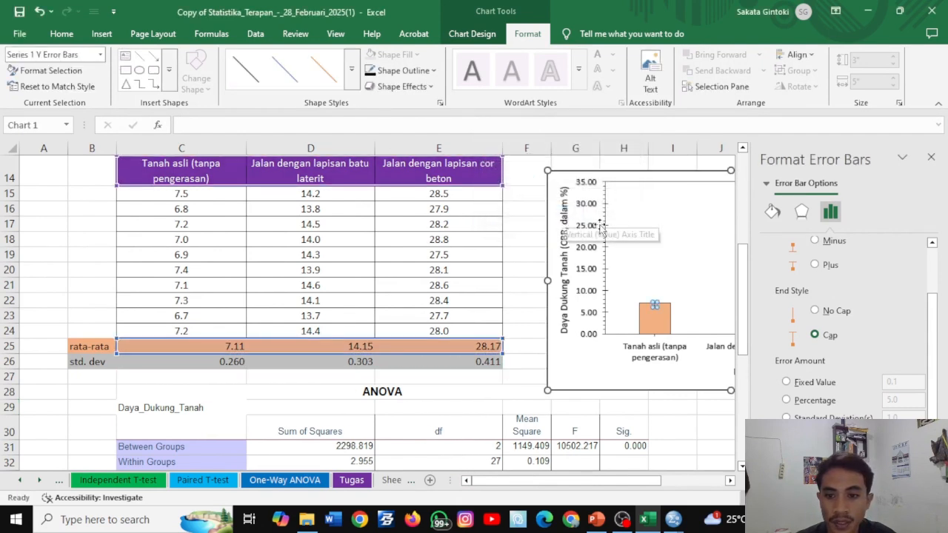
{"action": "left_click", "coordinate": [931, 157]}
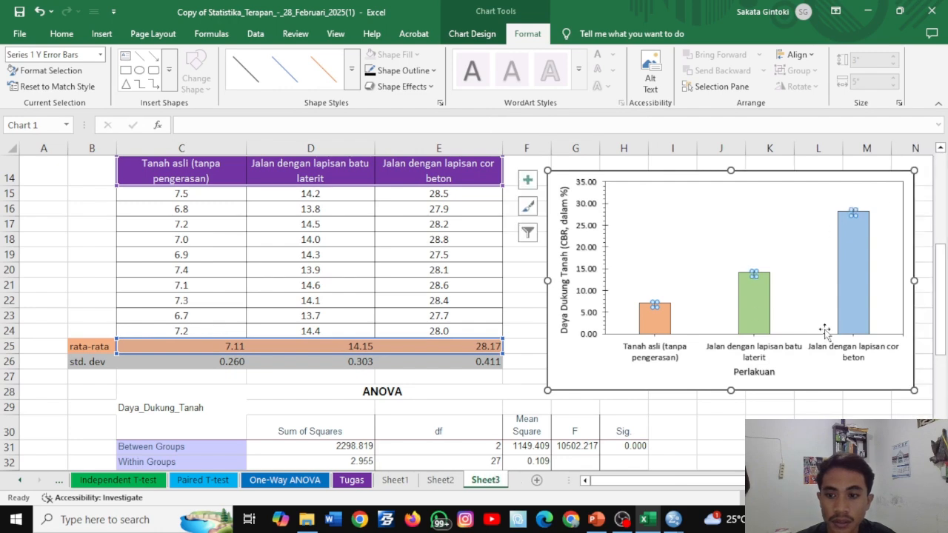
Make the error bars black with a 1 pt line weight, then close the formatting pane
{"action": "scroll", "coordinate": [468, 315], "scroll_direction": "right", "scroll_amount": 2}
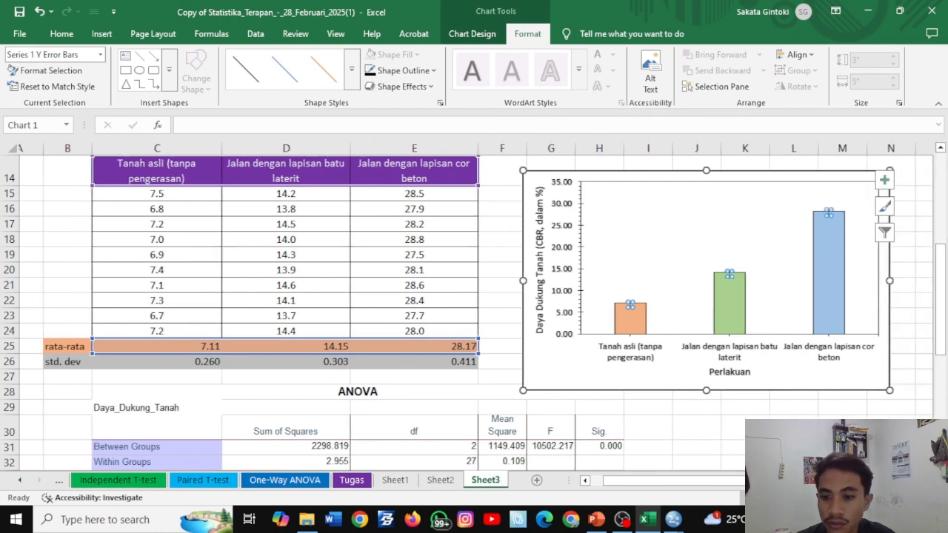
{"action": "scroll", "coordinate": [585, 172], "scroll_direction": "up", "scroll_amount": 2}
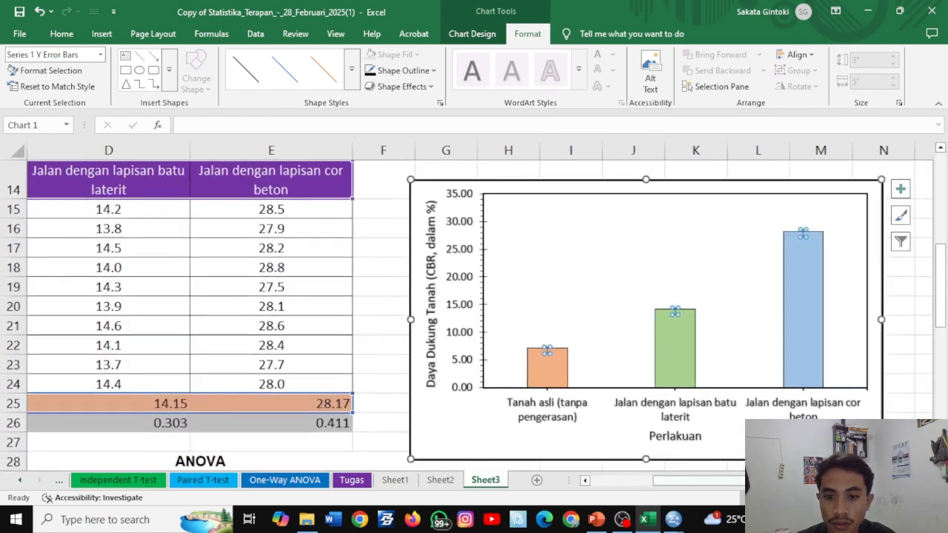
{"action": "left_click", "coordinate": [373, 189]}
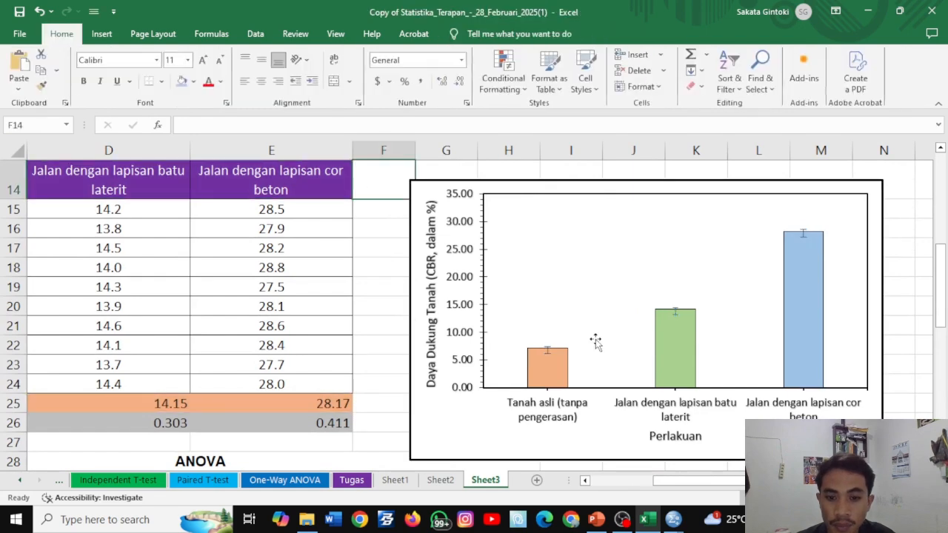
{"action": "double_click", "coordinate": [546, 350]}
{"action": "left_click", "coordinate": [400, 70]}
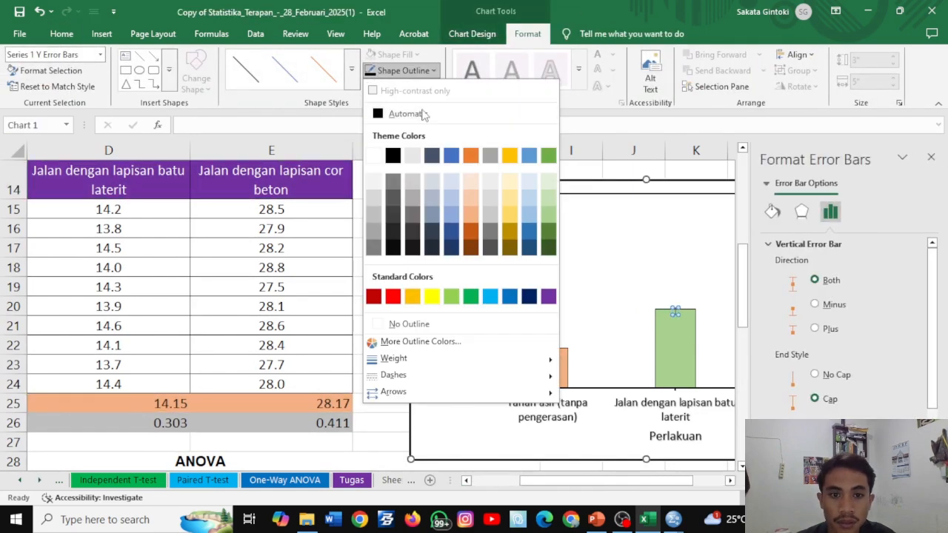
{"action": "left_click", "coordinate": [396, 151]}
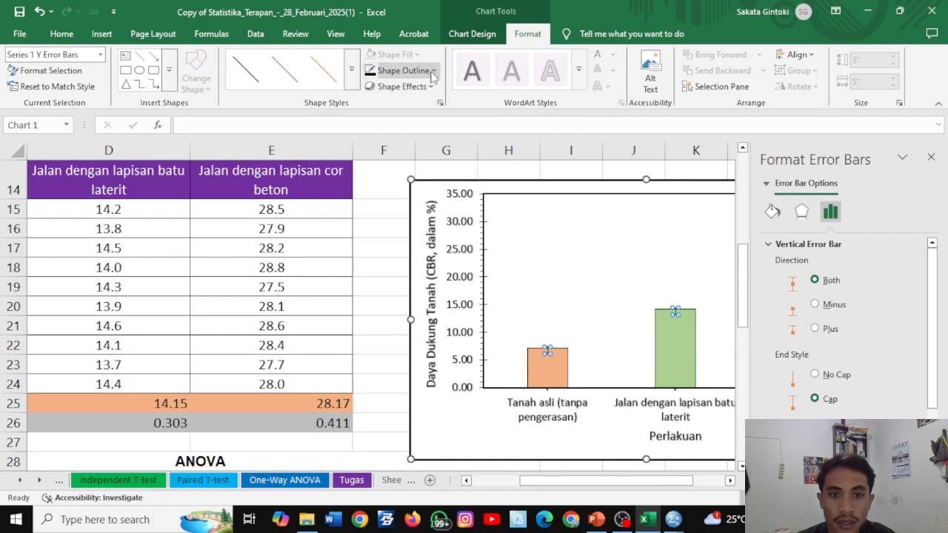
{"action": "left_click", "coordinate": [400, 70]}
{"action": "mouse_move", "coordinate": [429, 358]}
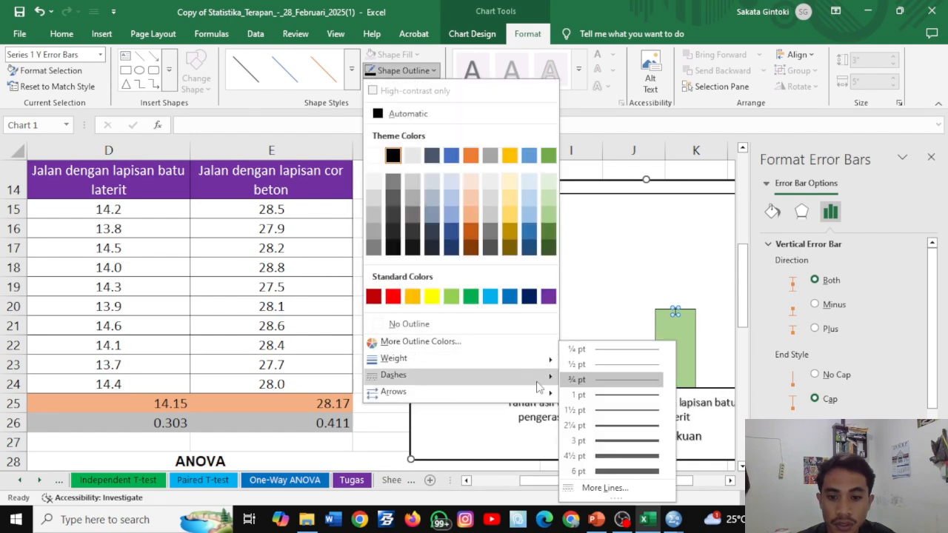
{"action": "left_click", "coordinate": [592, 396]}
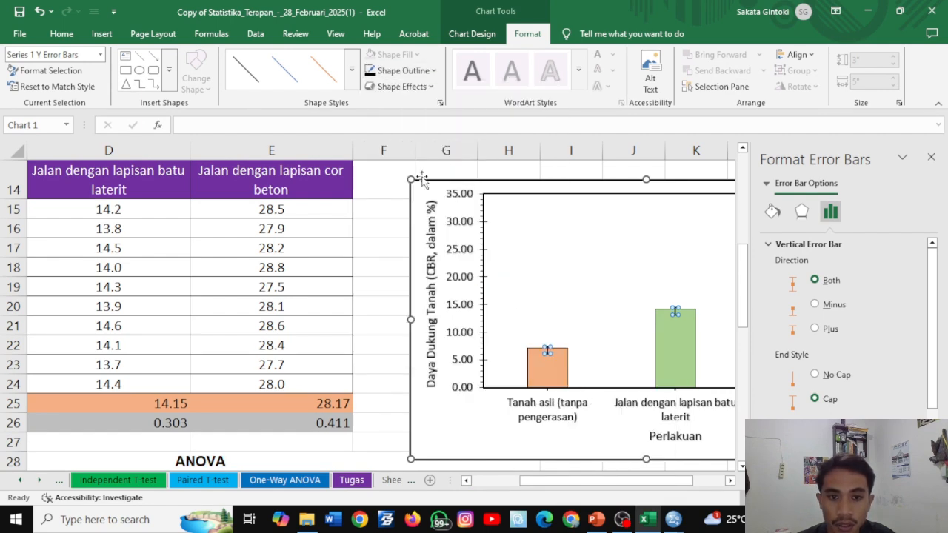
{"action": "left_click", "coordinate": [391, 184]}
{"action": "left_click", "coordinate": [930, 157]}
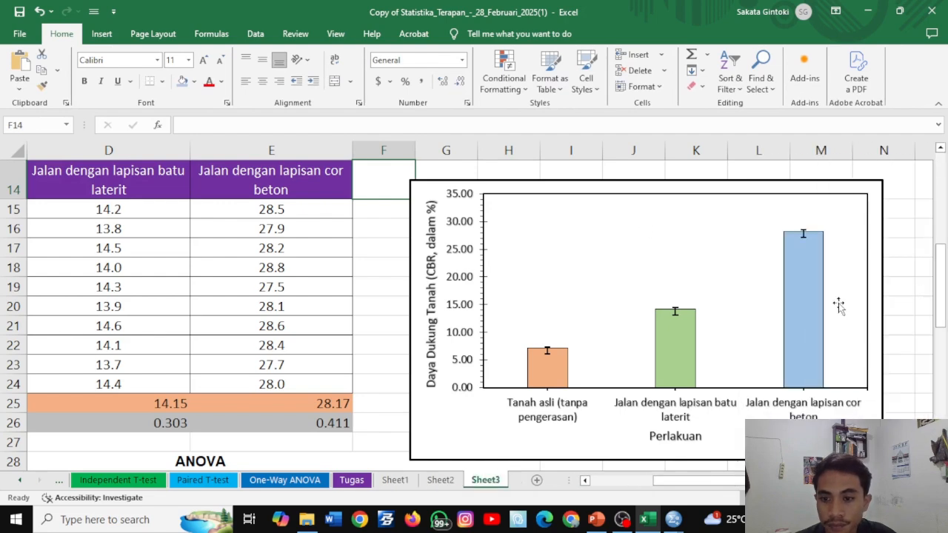
Set the bar series' overlap to -25% and gap width to 25%, and close the formatting pane
{"action": "double_click", "coordinate": [800, 282]}
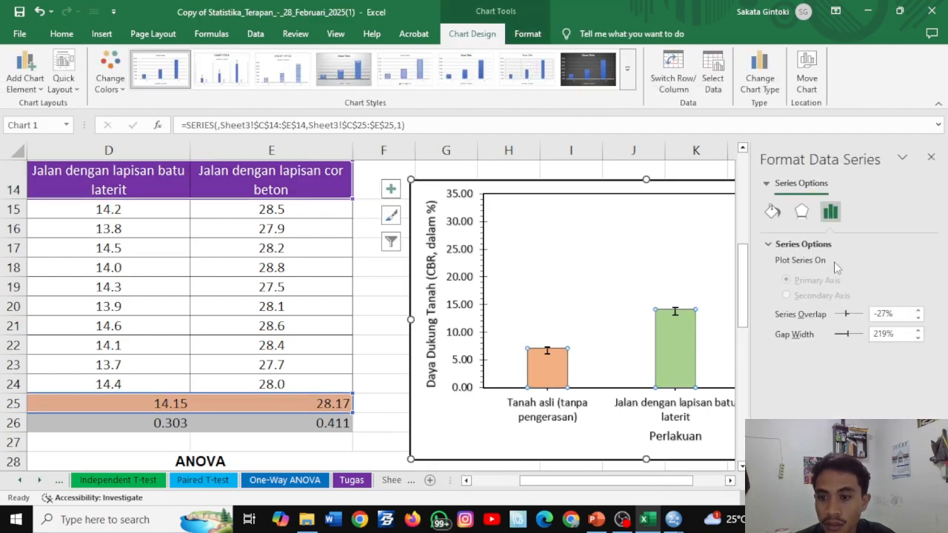
{"action": "mouse_move", "coordinate": [685, 347]}
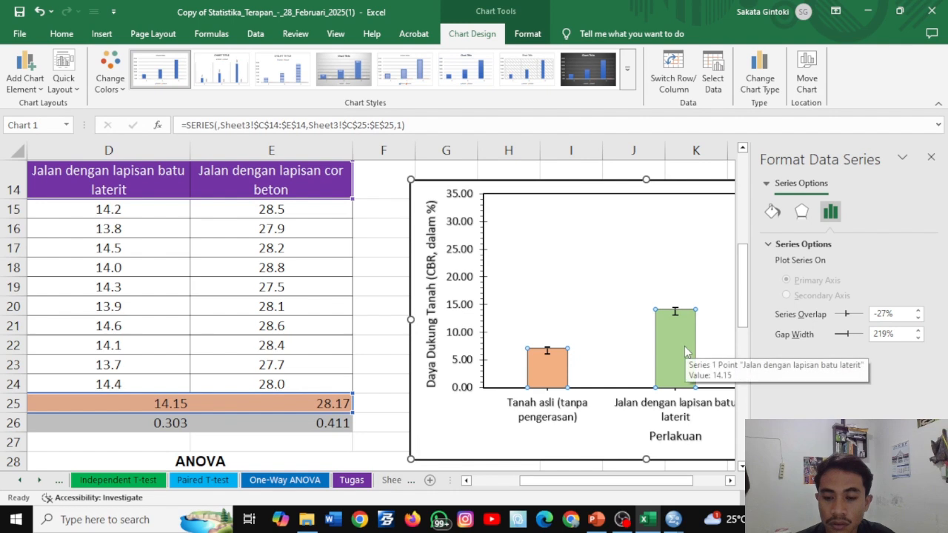
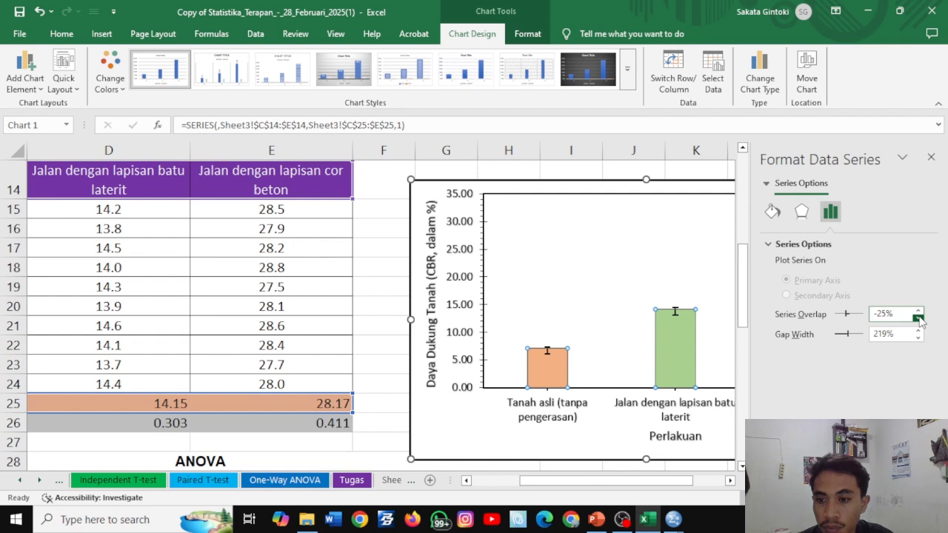
{"action": "double_click", "coordinate": [888, 336]}
{"action": "type", "text": "2"}
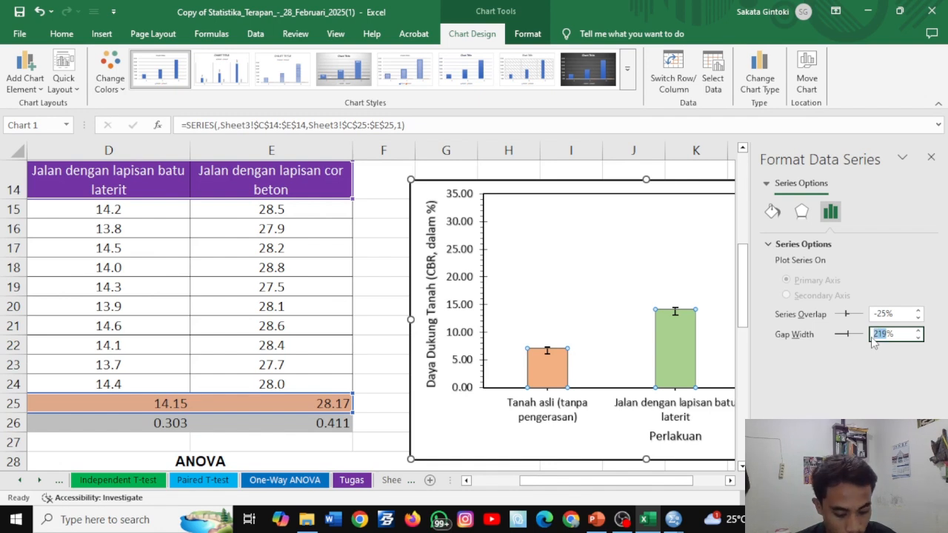
{"action": "type", "text": "5"}
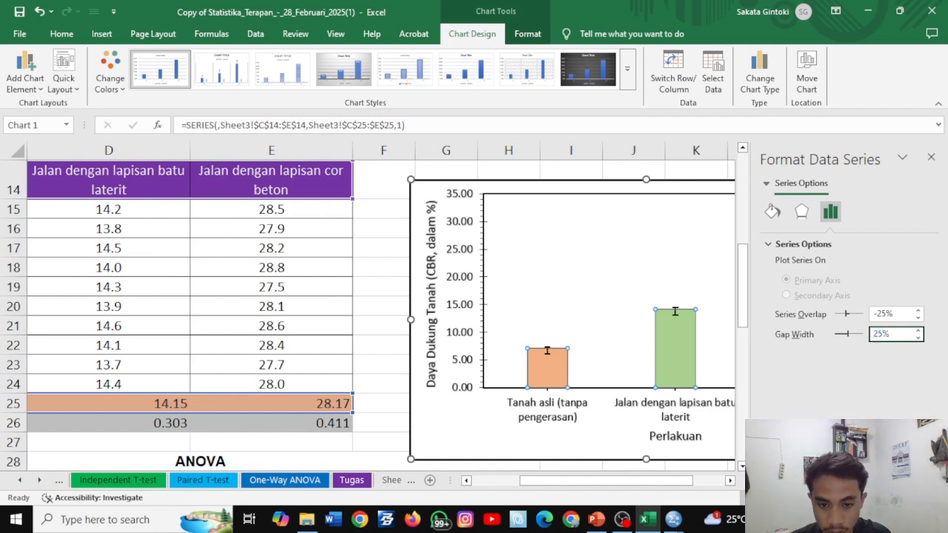
{"action": "key", "text": "Return"}
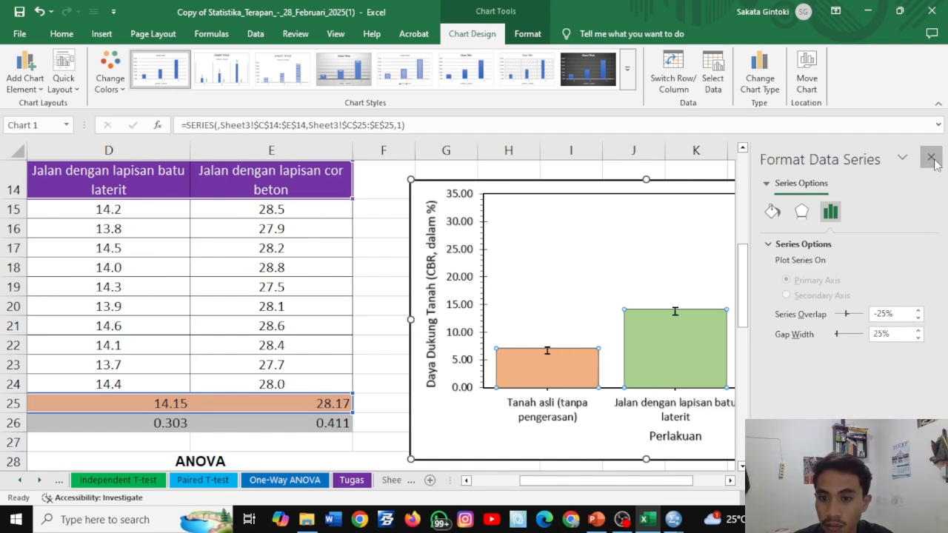
{"action": "left_click", "coordinate": [931, 157]}
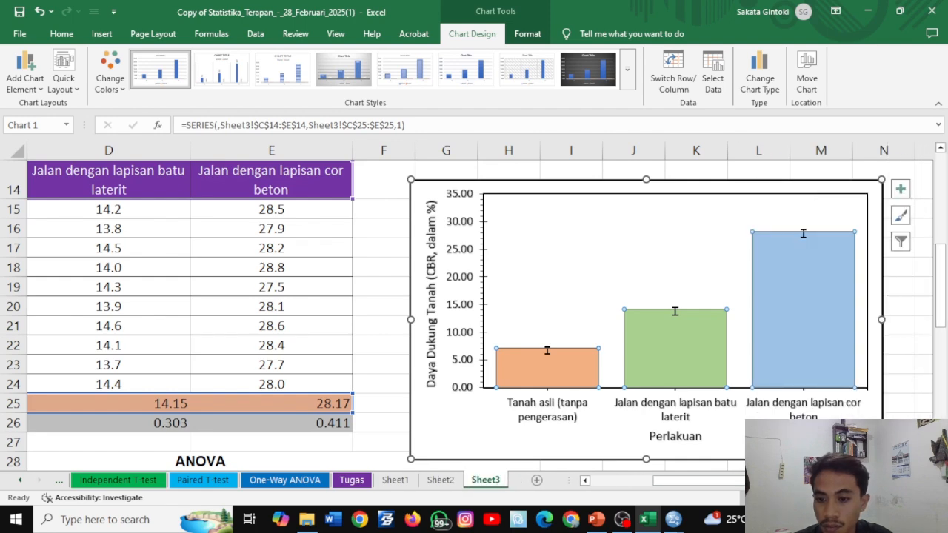
Change the bars' gap width to 50% and close the formatting pane
{"action": "scroll", "coordinate": [828, 311], "scroll_direction": "down", "scroll_amount": 4}
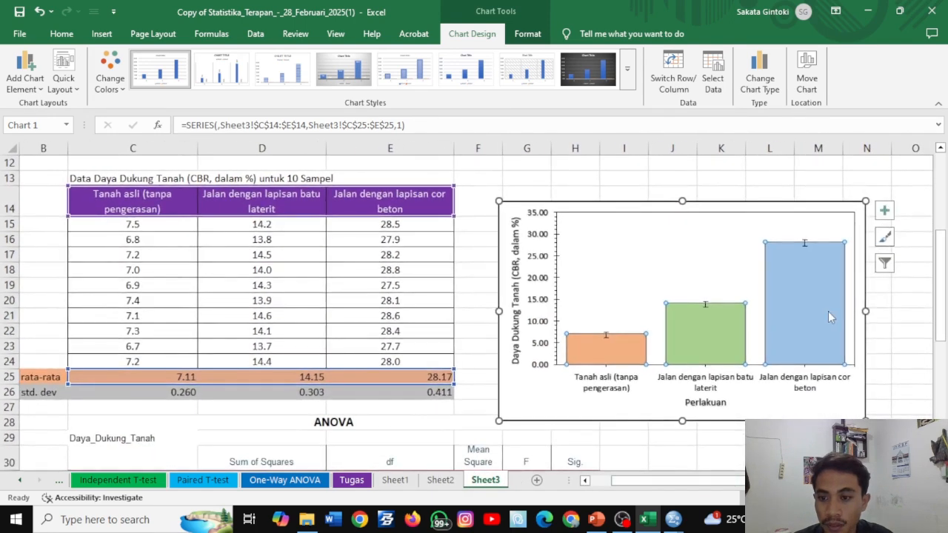
{"action": "double_click", "coordinate": [821, 301]}
{"action": "left_click", "coordinate": [881, 333]}
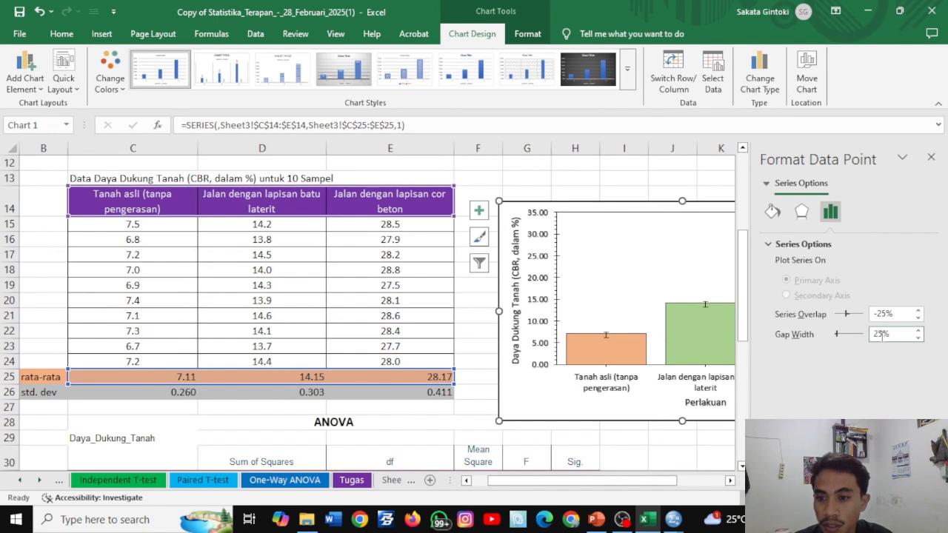
{"action": "left_click_drag", "start_coordinate": [883, 335], "coordinate": [871, 338]}
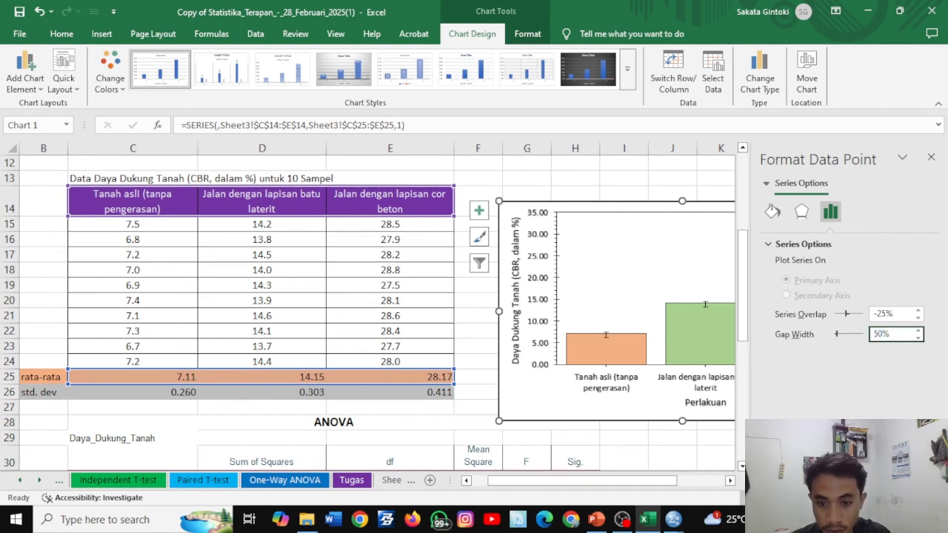
{"action": "type", "text": "50"}
{"action": "key", "text": "Return"}
{"action": "left_click", "coordinate": [931, 157]}
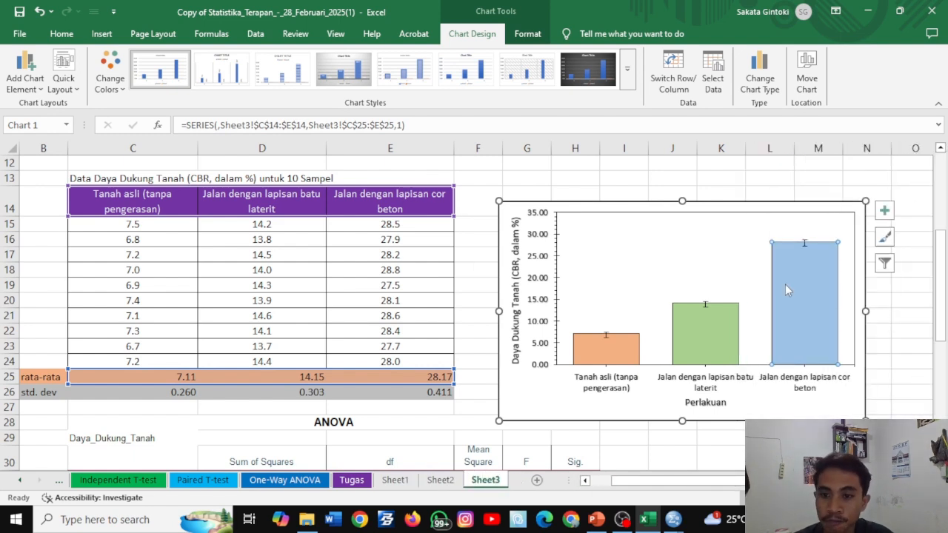
Insert a text box reading "n = 30" inside the plot area above the "Tanah asli" bar and shrink it around its text
{"action": "left_click", "coordinate": [681, 240]}
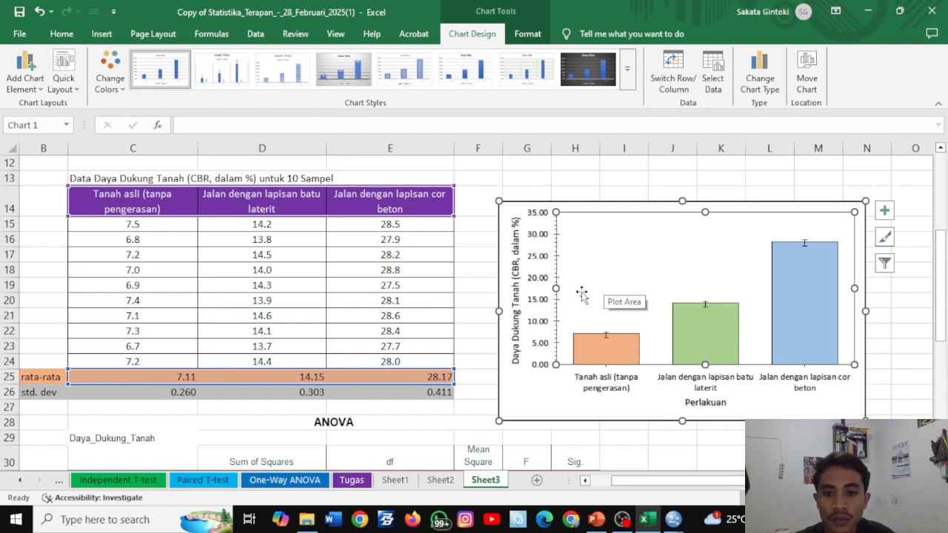
{"action": "left_click", "coordinate": [527, 33]}
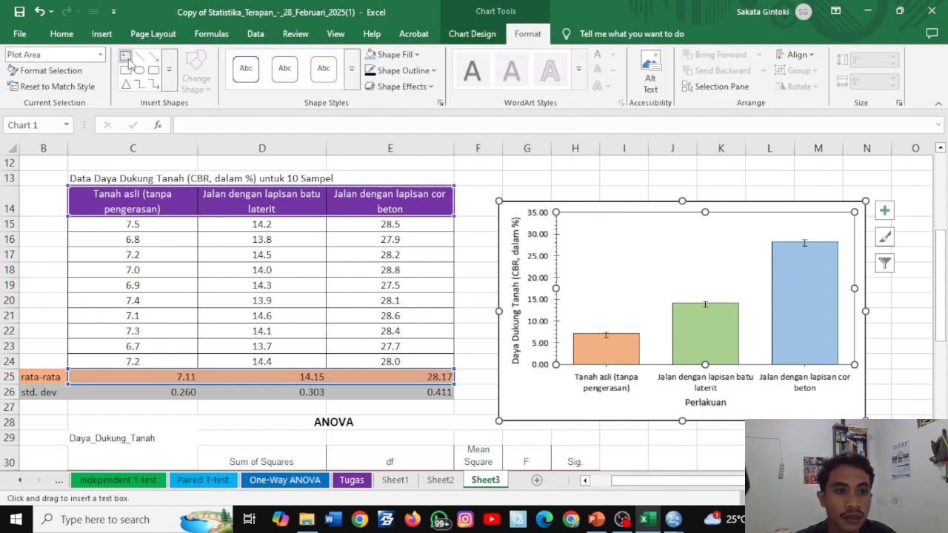
{"action": "left_click_drag", "start_coordinate": [569, 226], "coordinate": [643, 243]}
{"action": "left_click", "coordinate": [592, 232]}
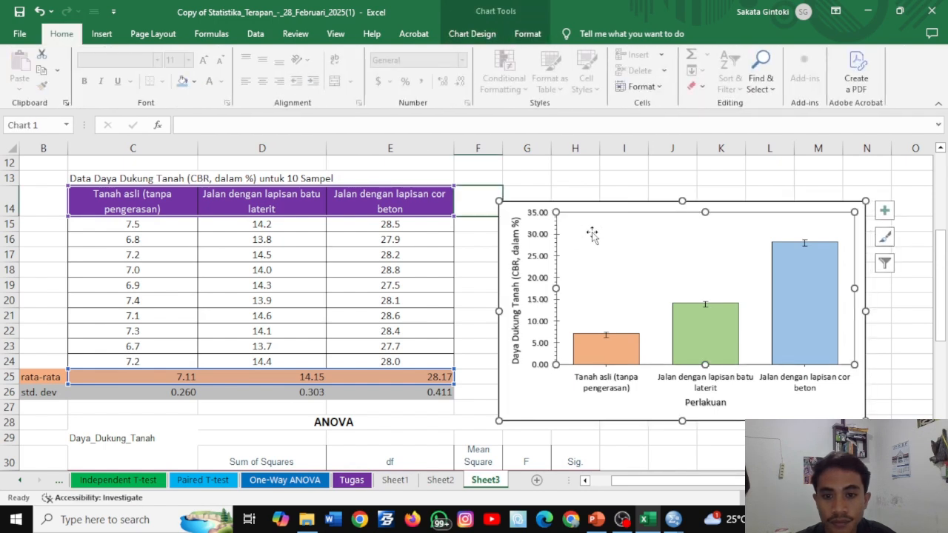
{"action": "left_click", "coordinate": [528, 33]}
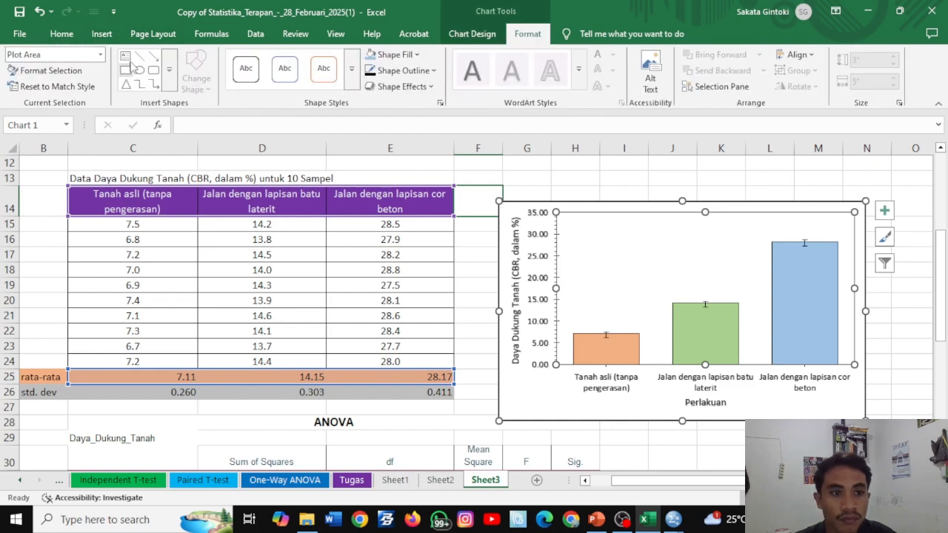
{"action": "left_click", "coordinate": [130, 65]}
{"action": "left_click_drag", "start_coordinate": [581, 225], "coordinate": [655, 263]}
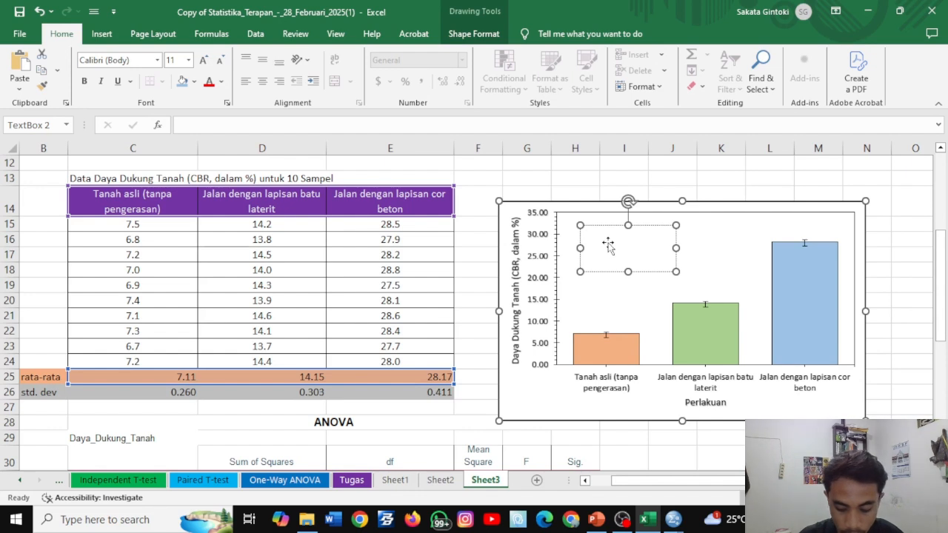
{"action": "type", "text": "n ="}
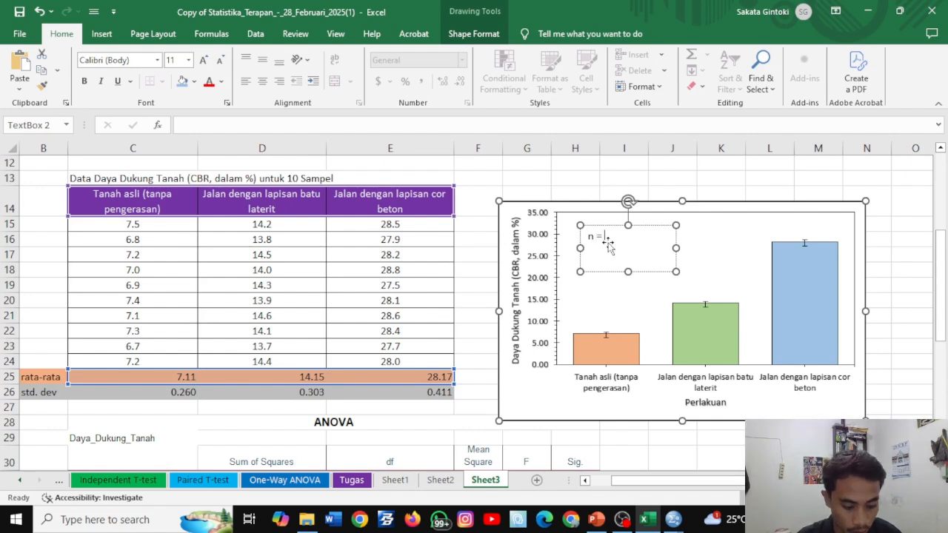
{"action": "type", "text": " 30"}
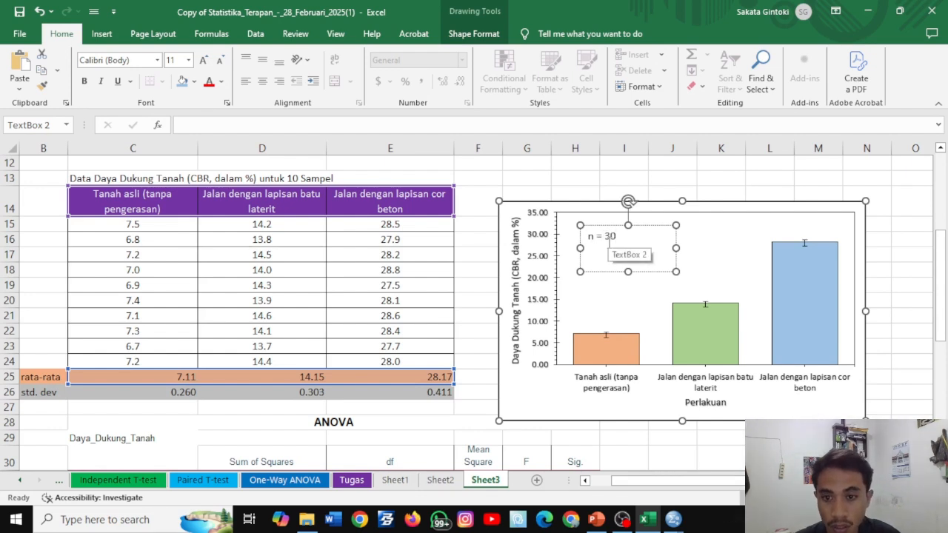
{"action": "left_click_drag", "start_coordinate": [676, 248], "coordinate": [613, 252]}
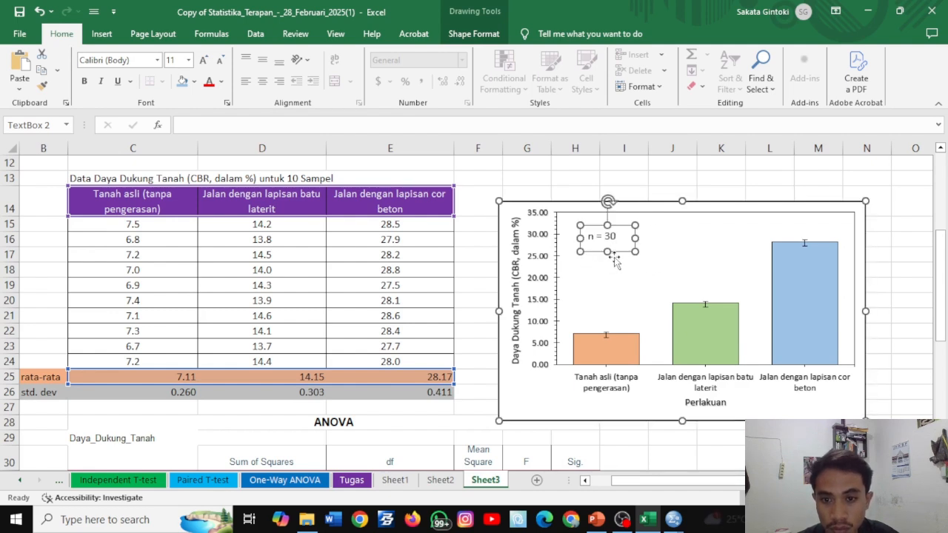
Duplicate the "n = 30" text box and place the copy directly below the original inside the chart
{"action": "left_click", "coordinate": [615, 254]}
{"action": "left_click", "coordinate": [620, 251]}
{"action": "left_click", "coordinate": [622, 252]}
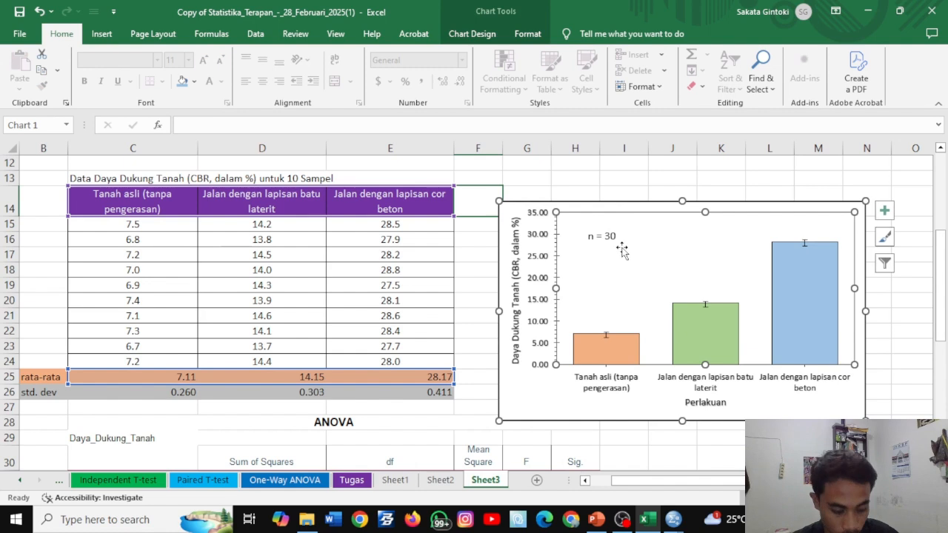
{"action": "left_click", "coordinate": [613, 235]}
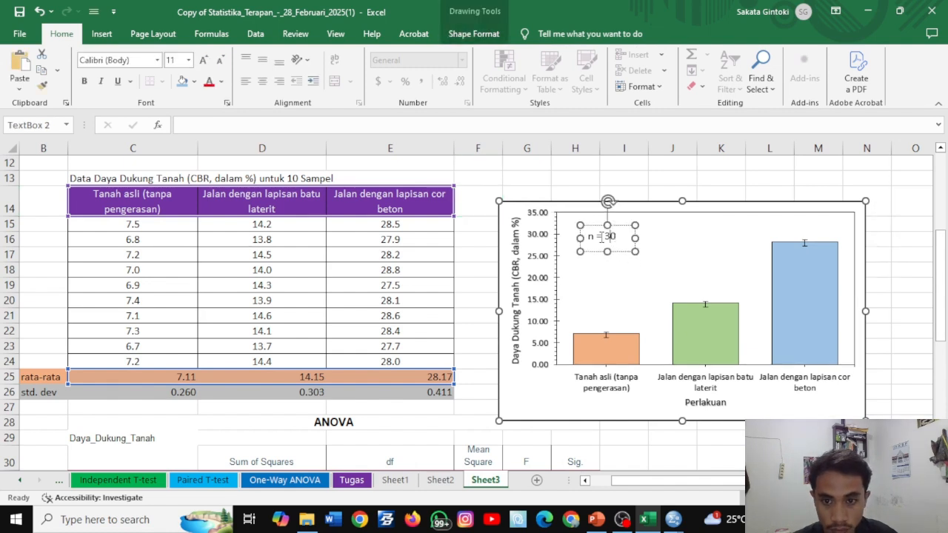
{"action": "left_click", "coordinate": [627, 276]}
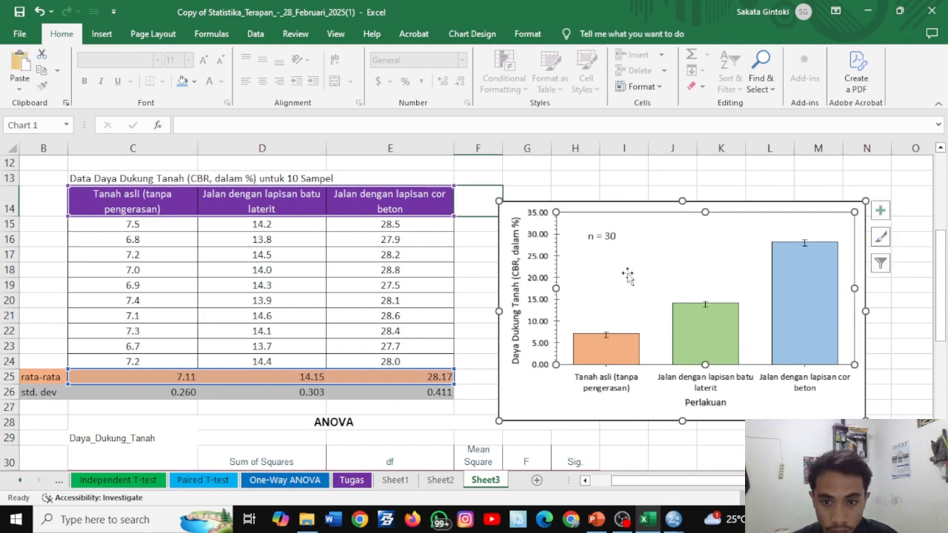
{"action": "key", "text": "ctrl+v"}
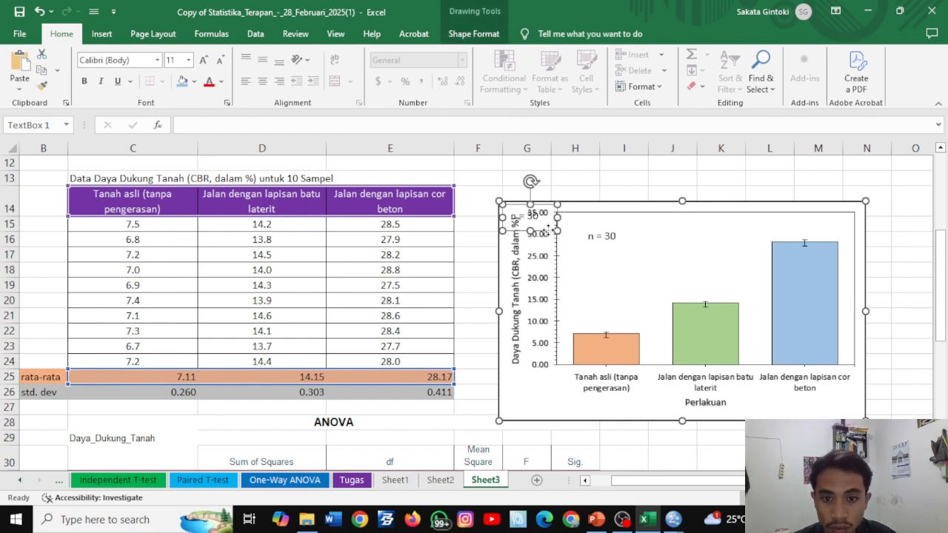
{"action": "left_click_drag", "start_coordinate": [546, 231], "coordinate": [626, 264]}
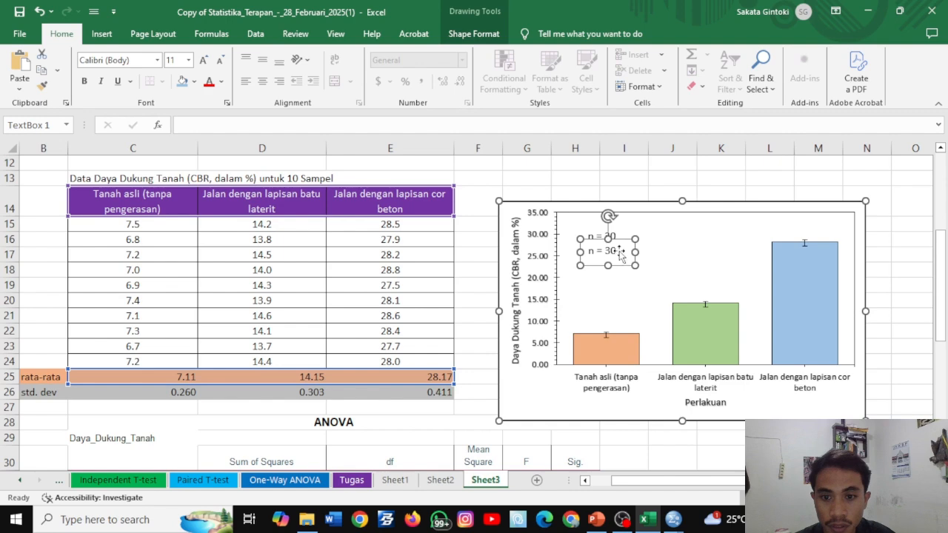
Check the Sig. value in the ANOVA table and replace the lower text box's content with "p-value = 0,000"
{"action": "left_click", "coordinate": [467, 376]}
{"action": "scroll", "coordinate": [468, 374], "scroll_direction": "down", "scroll_amount": 2}
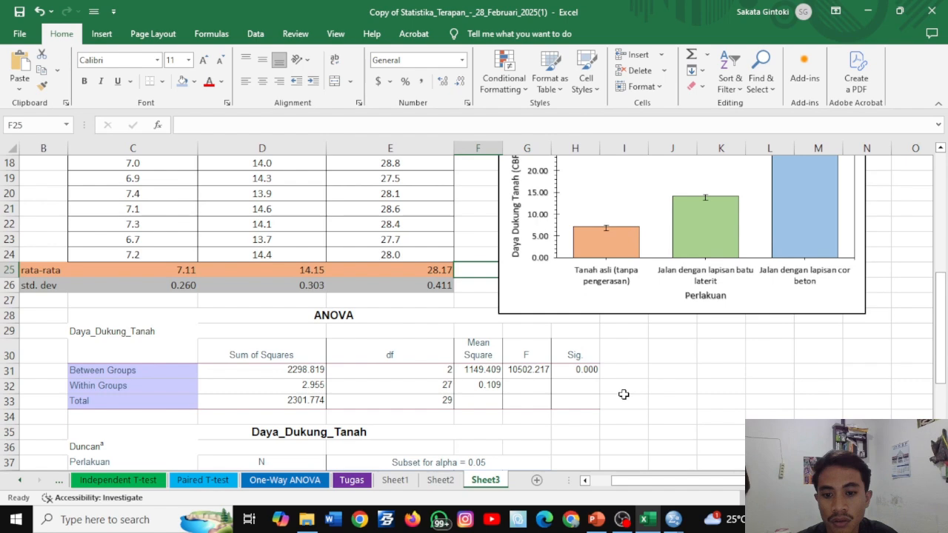
{"action": "scroll", "coordinate": [622, 394], "scroll_direction": "up", "scroll_amount": 2}
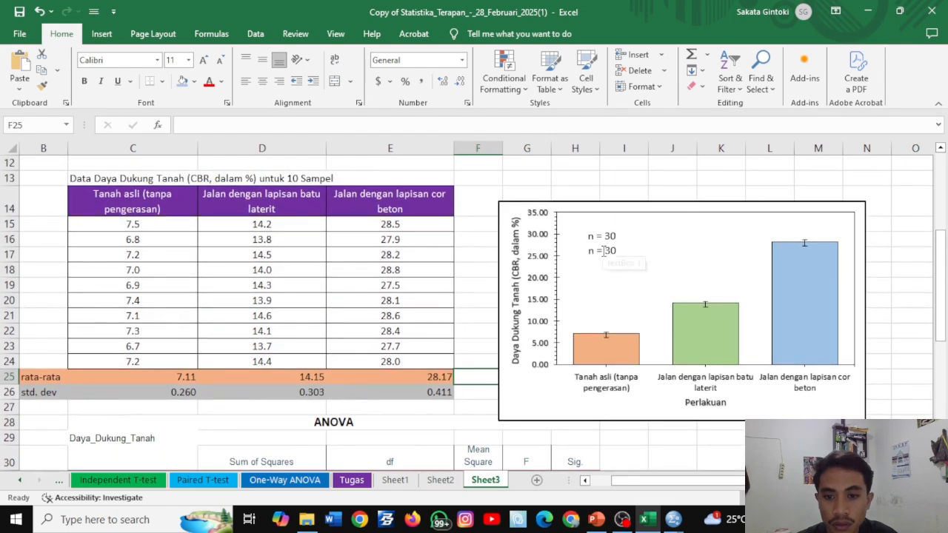
{"action": "double_click", "coordinate": [601, 252]}
{"action": "key", "text": "ctrl+a"}
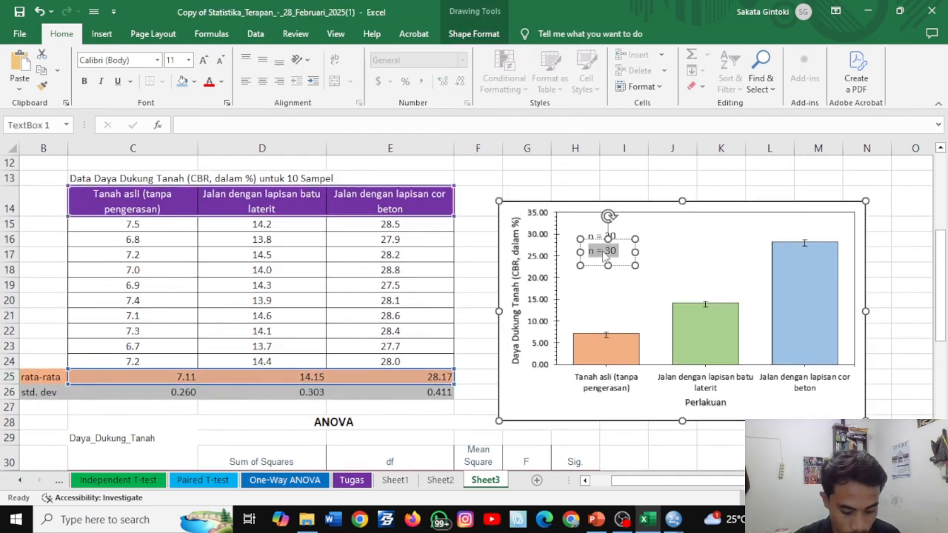
{"action": "type", "text": "p"}
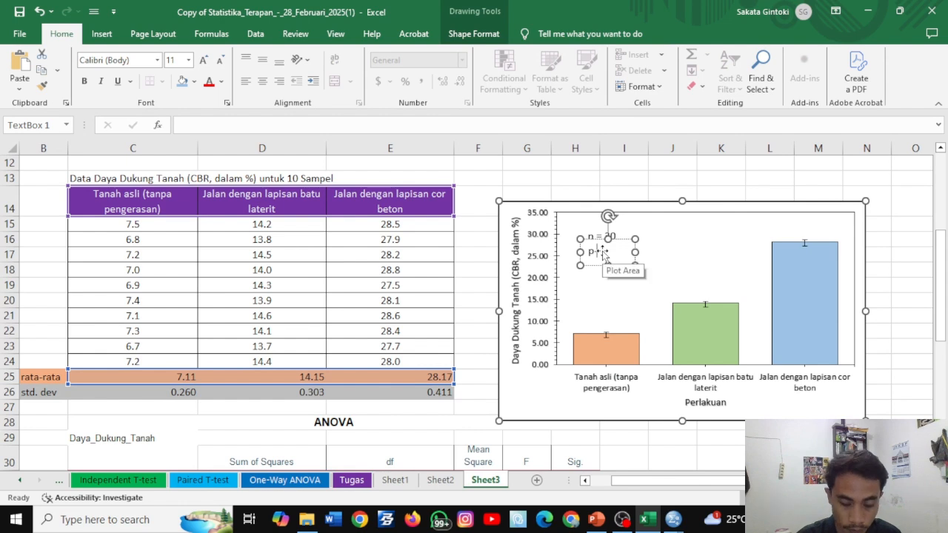
{"action": "type", "text": "-value"}
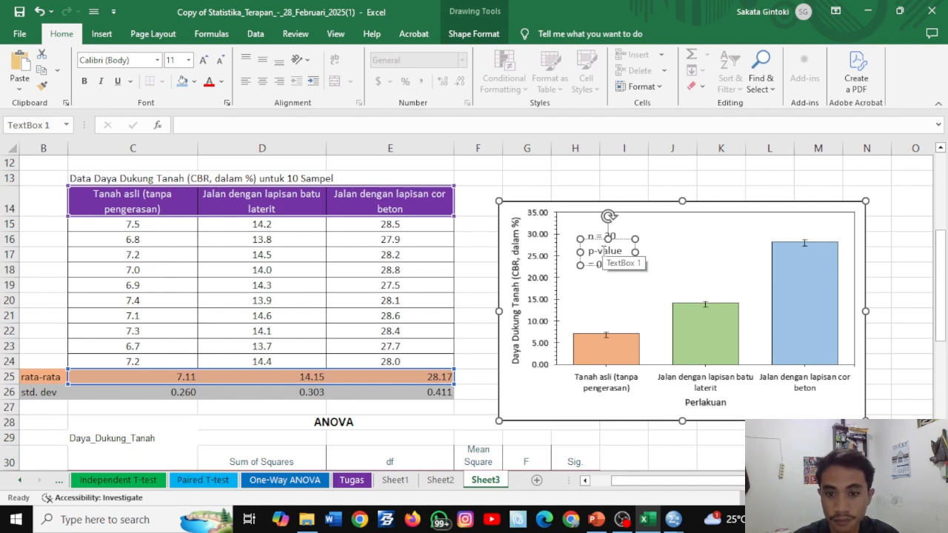
Undo the accidental plot area move, widen the p-value text box to fit its text on one line, and deselect the chart
{"action": "left_click", "coordinate": [664, 243]}
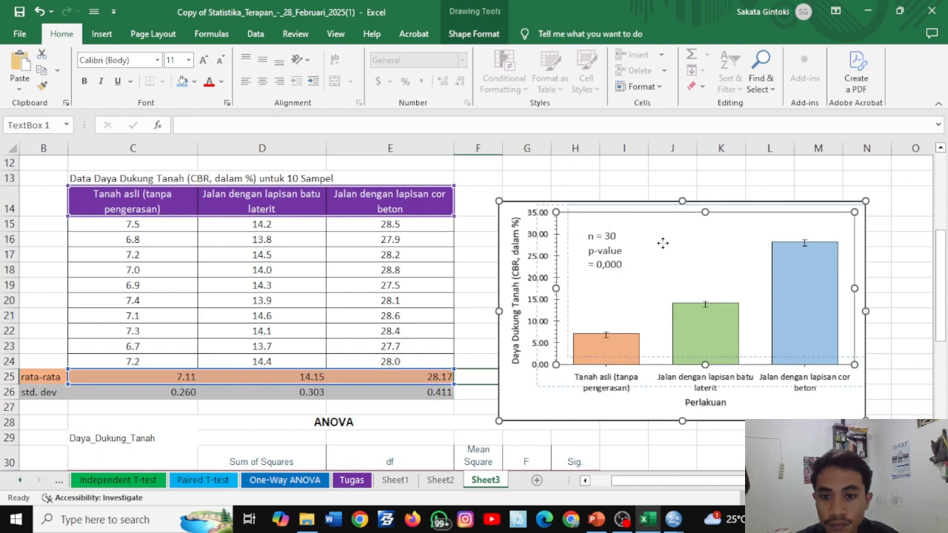
{"action": "mouse_move", "coordinate": [664, 242]}
{"action": "left_mouse_down"}
{"action": "mouse_move", "coordinate": [650, 251]}
{"action": "mouse_move", "coordinate": [679, 251]}
{"action": "left_mouse_up"}
{"action": "key", "text": "ctrl+z"}
{"action": "left_click", "coordinate": [617, 252]}
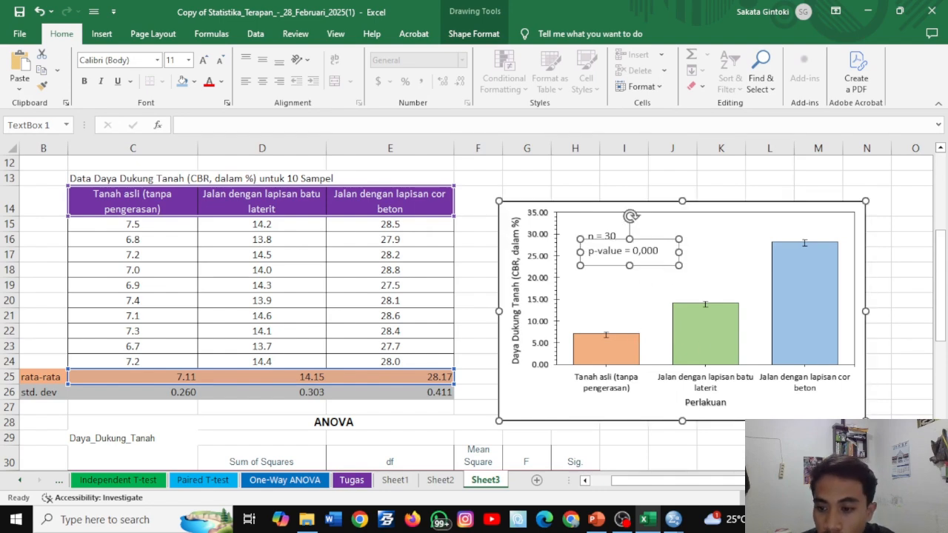
{"action": "scroll", "coordinate": [679, 256], "scroll_direction": "up", "scroll_amount": 2}
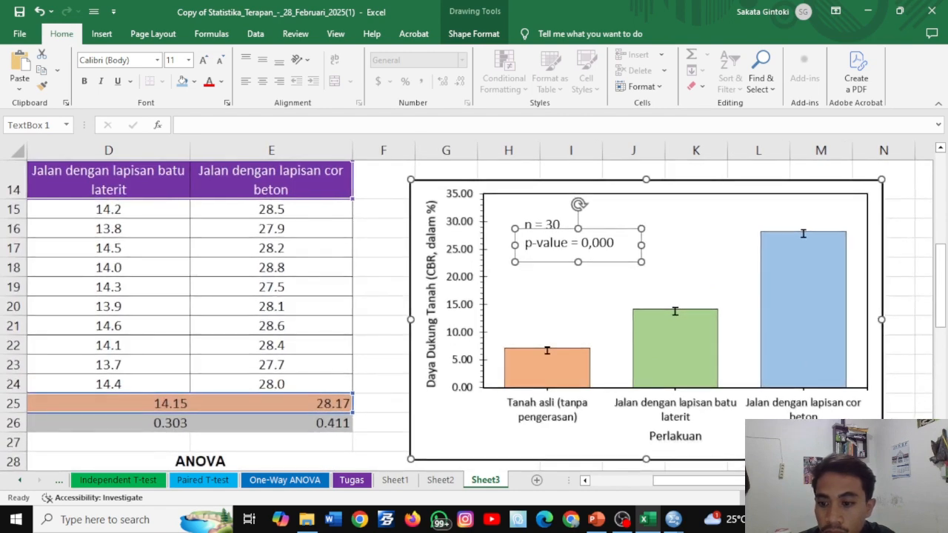
{"action": "left_click_drag", "start_coordinate": [657, 481], "coordinate": [684, 483]}
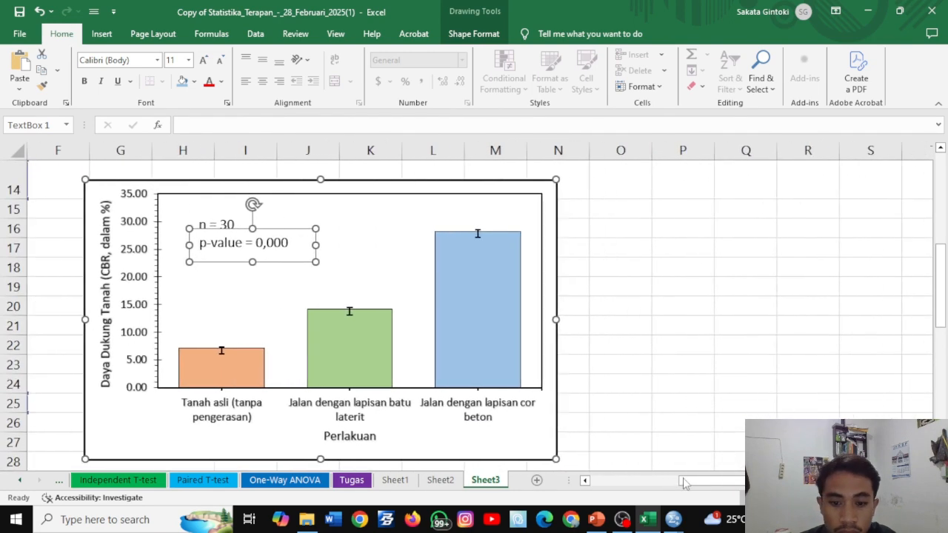
{"action": "left_click", "coordinate": [585, 481]}
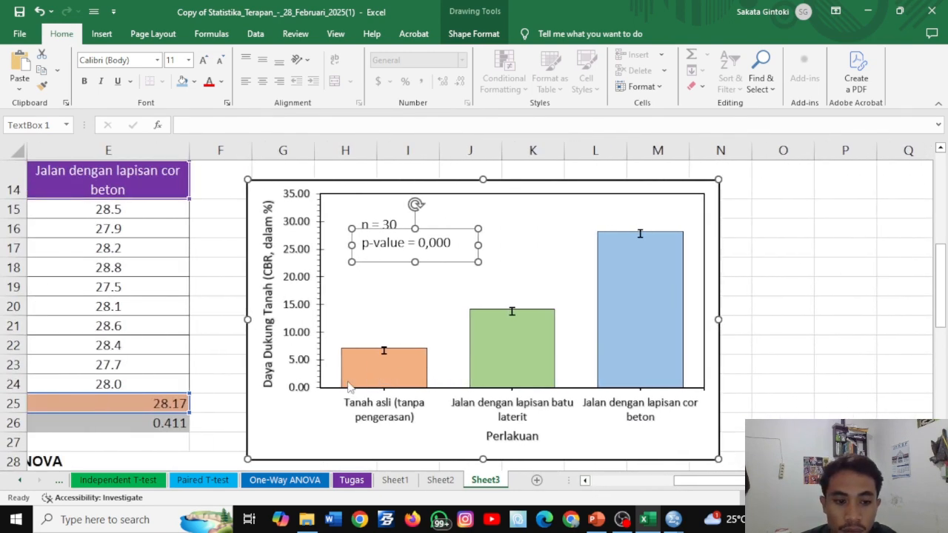
{"action": "left_click", "coordinate": [213, 382]}
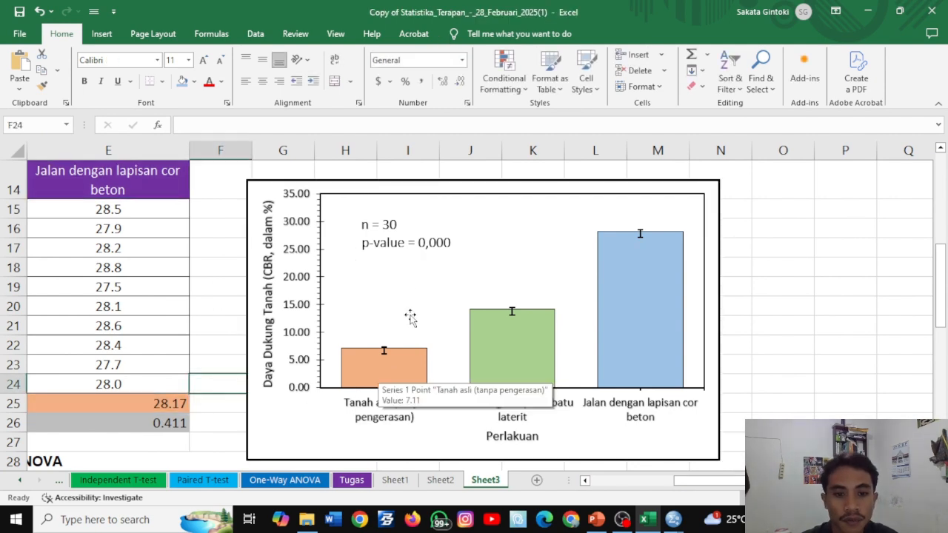
Copy the "n = 30" text box and place one copy inside each of the three chart bars
{"action": "left_click", "coordinate": [380, 224]}
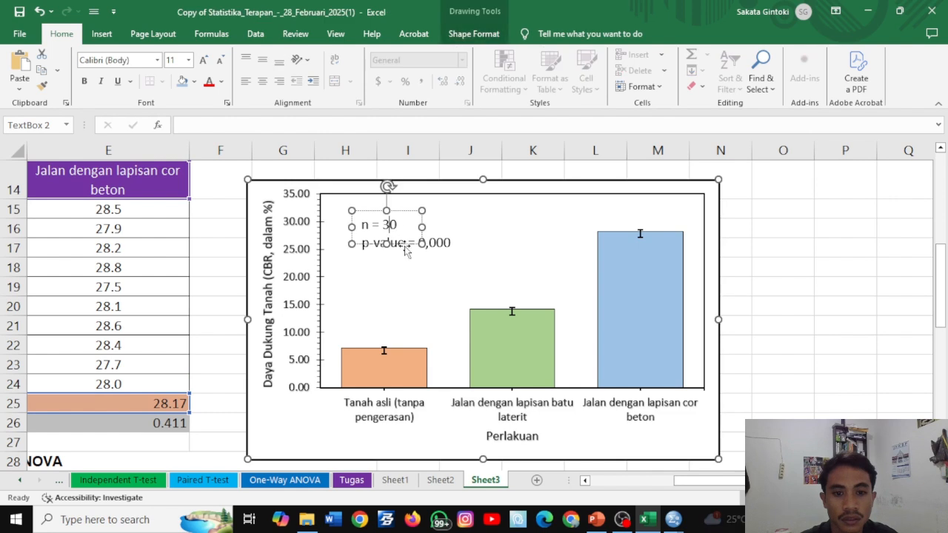
{"action": "key", "text": "ctrl+c"}
{"action": "left_click", "coordinate": [372, 282]}
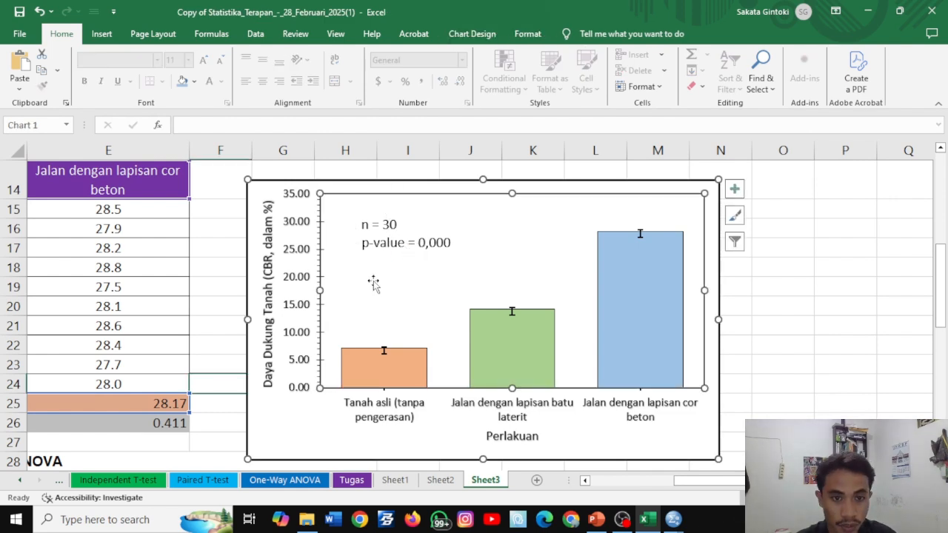
{"action": "key", "text": "ctrl+v"}
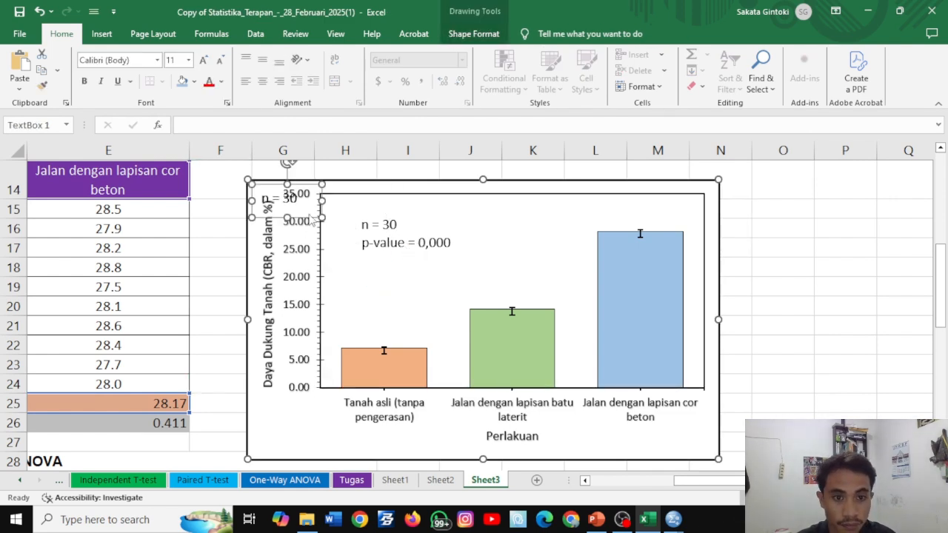
{"action": "left_click_drag", "start_coordinate": [310, 226], "coordinate": [415, 391]}
{"action": "left_click", "coordinate": [297, 201]}
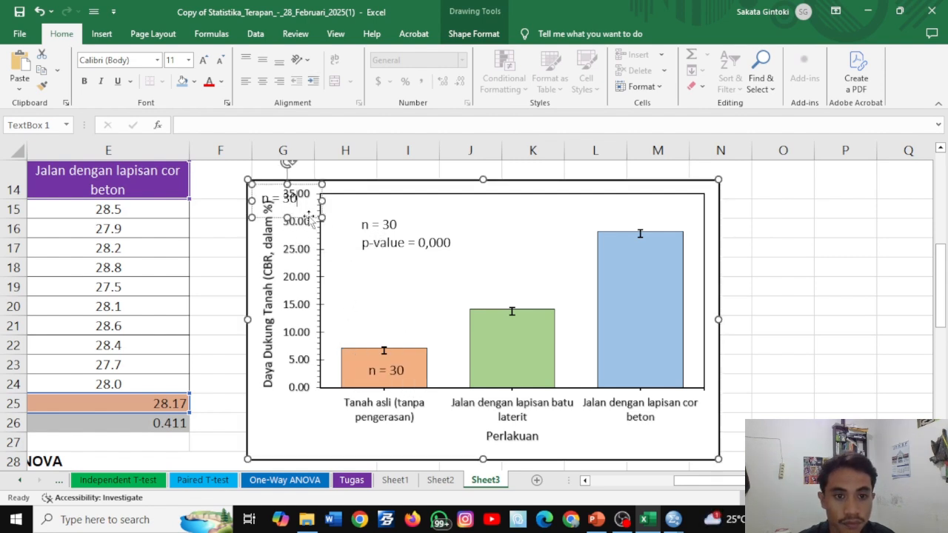
{"action": "left_click_drag", "start_coordinate": [310, 218], "coordinate": [542, 375]}
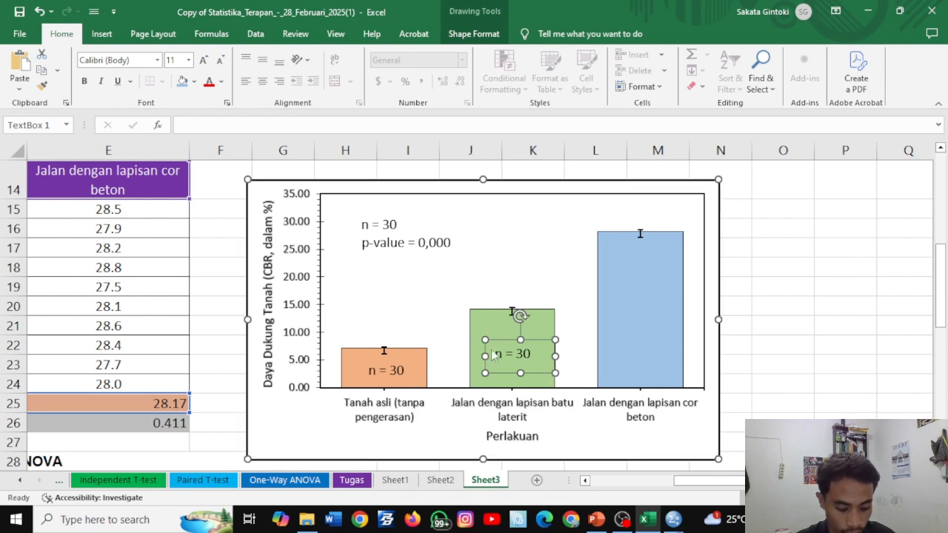
{"action": "key", "text": "ctrl+v"}
{"action": "left_click_drag", "start_coordinate": [307, 219], "coordinate": [659, 328]}
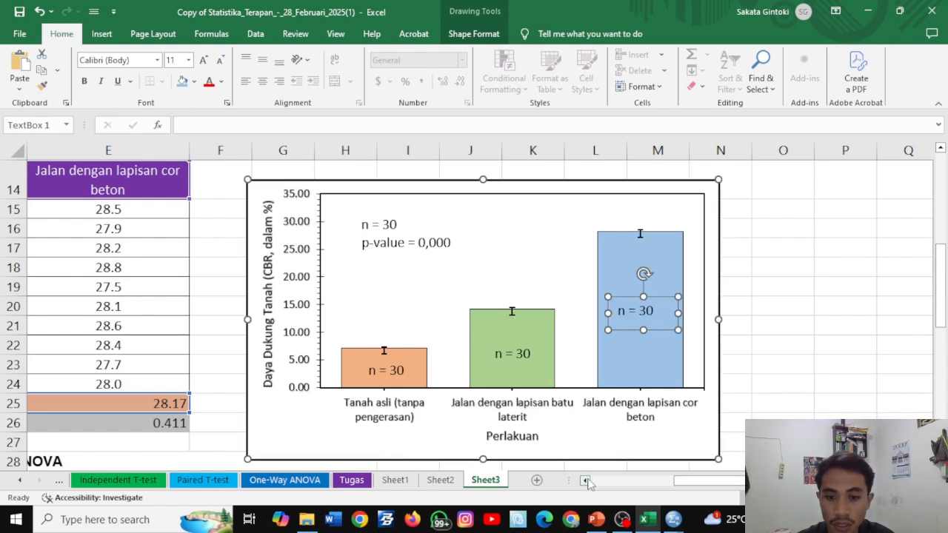
Reduce the standard deviation values in C26:E26 to two decimal places
{"action": "left_click", "coordinate": [585, 479]}
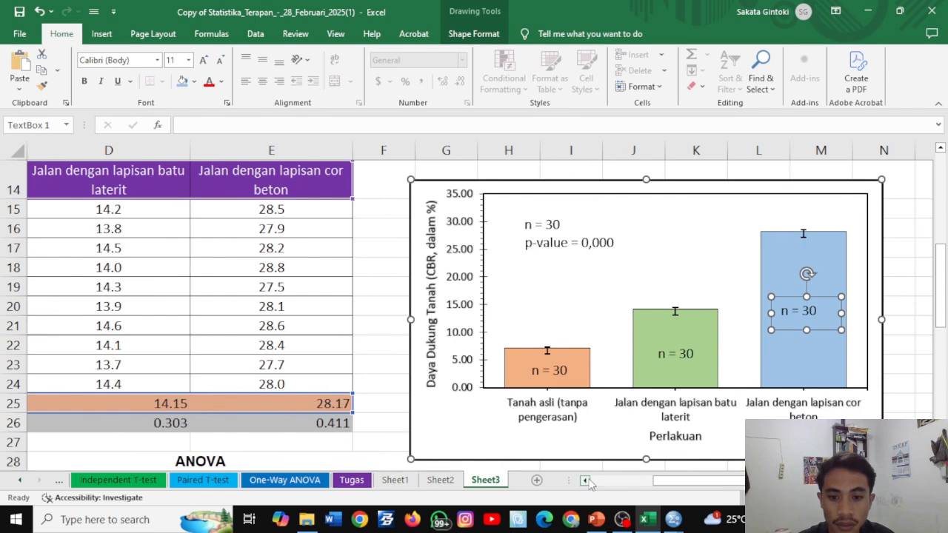
{"action": "left_click", "coordinate": [585, 480]}
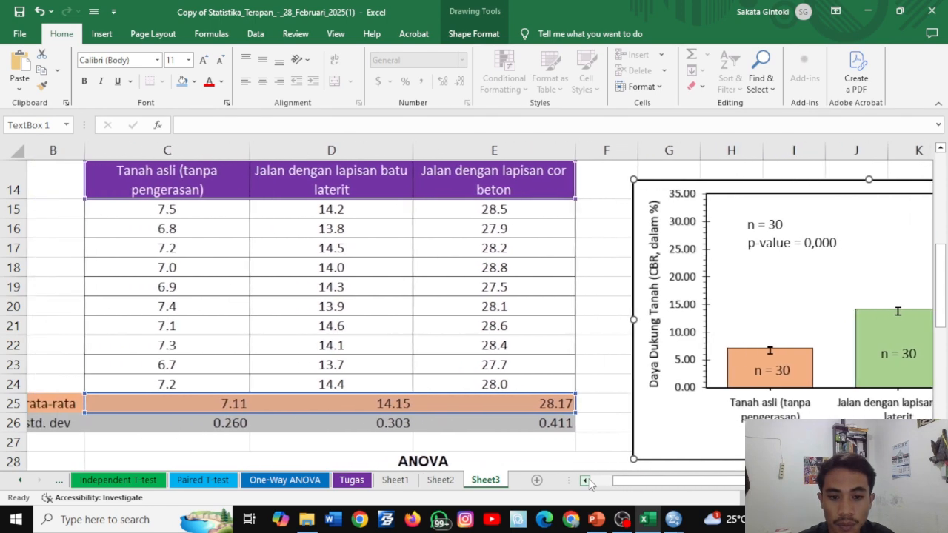
{"action": "left_click", "coordinate": [585, 480]}
{"action": "left_click", "coordinate": [585, 480]}
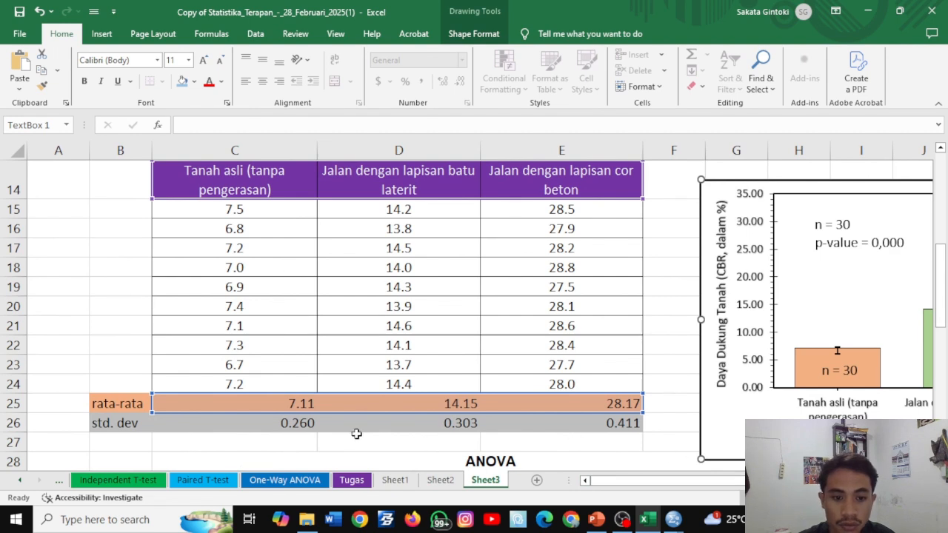
{"action": "key", "text": "Escape"}
{"action": "left_click_drag", "start_coordinate": [298, 422], "coordinate": [571, 422]}
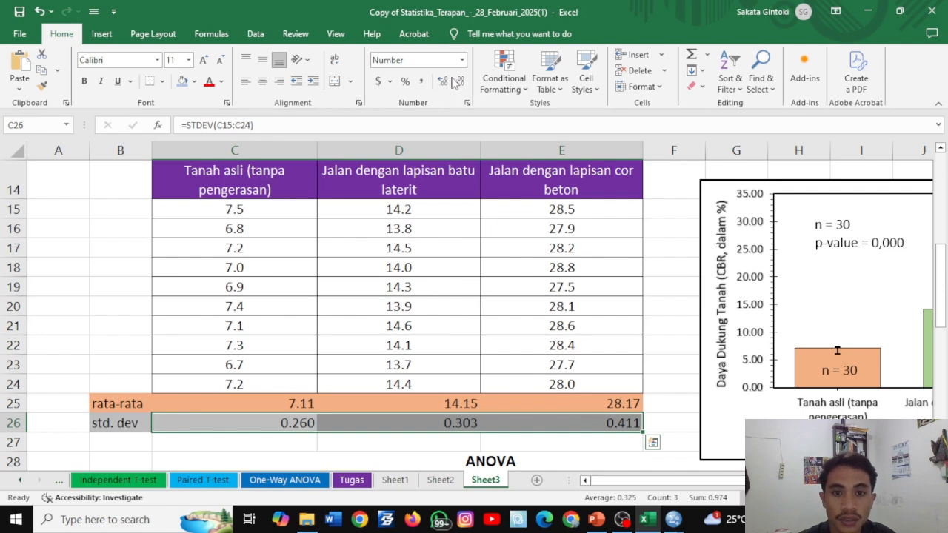
{"action": "left_click", "coordinate": [456, 82]}
Replace the text on the "Tanah asli" bar with "7,11 ± 0,26" and fit its box on one line within the bar
{"action": "left_click", "coordinate": [831, 374]}
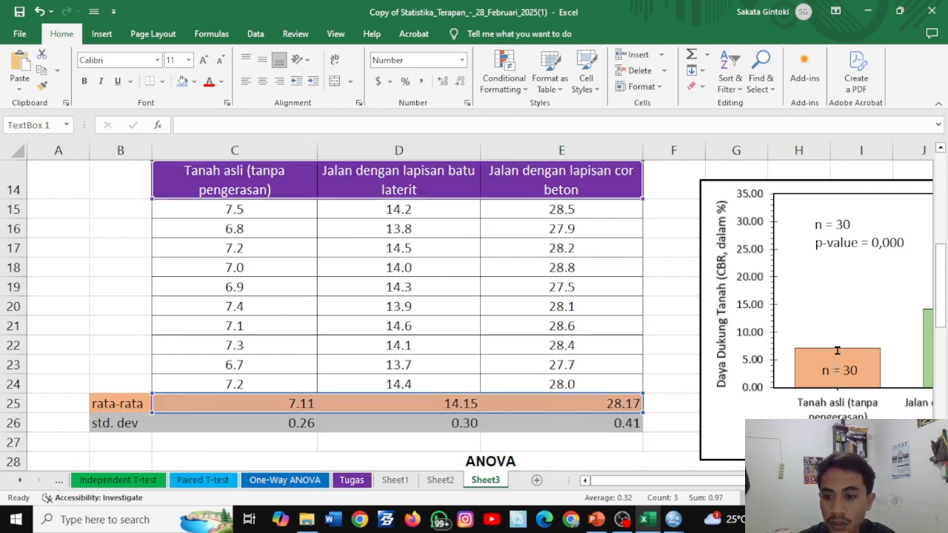
{"action": "left_click_drag", "start_coordinate": [859, 370], "coordinate": [822, 370]}
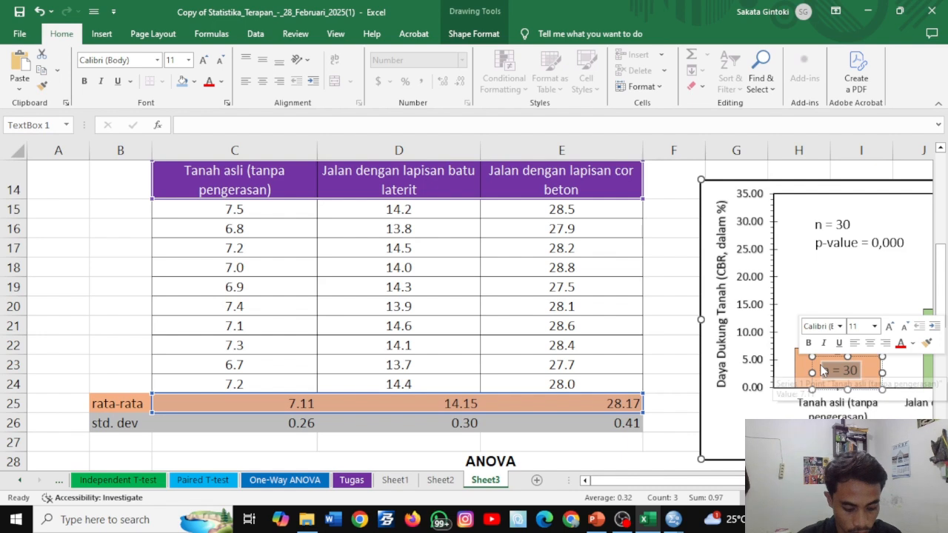
{"action": "key", "text": "BackSpace"}
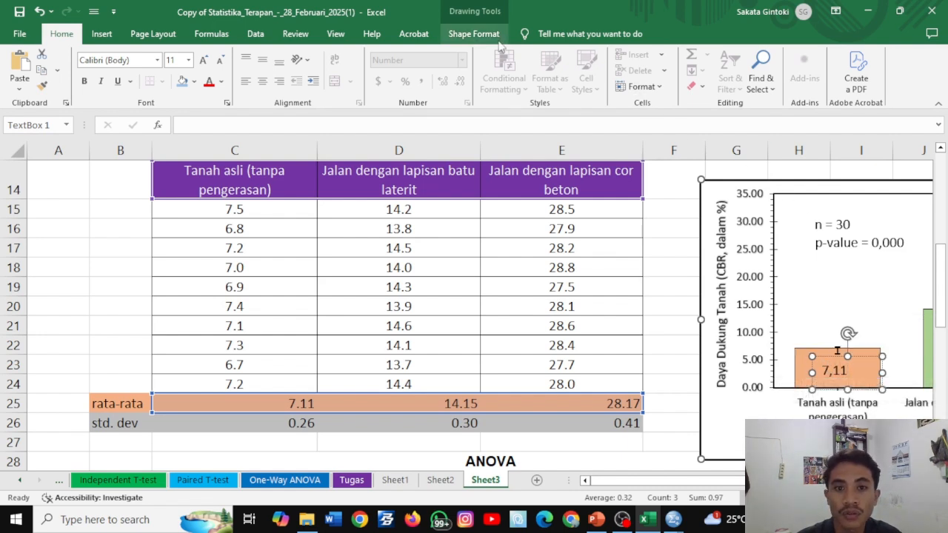
{"action": "left_click", "coordinate": [101, 33]}
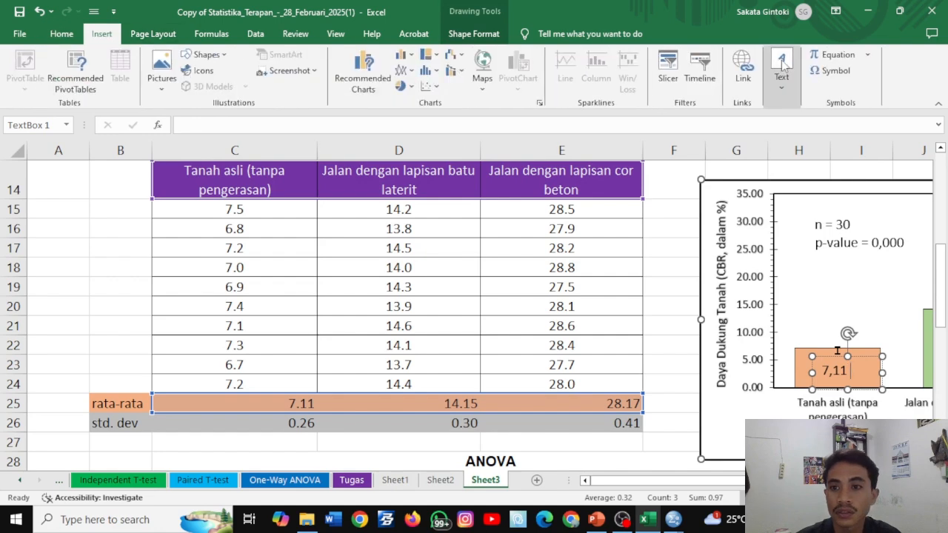
{"action": "left_click", "coordinate": [833, 70]}
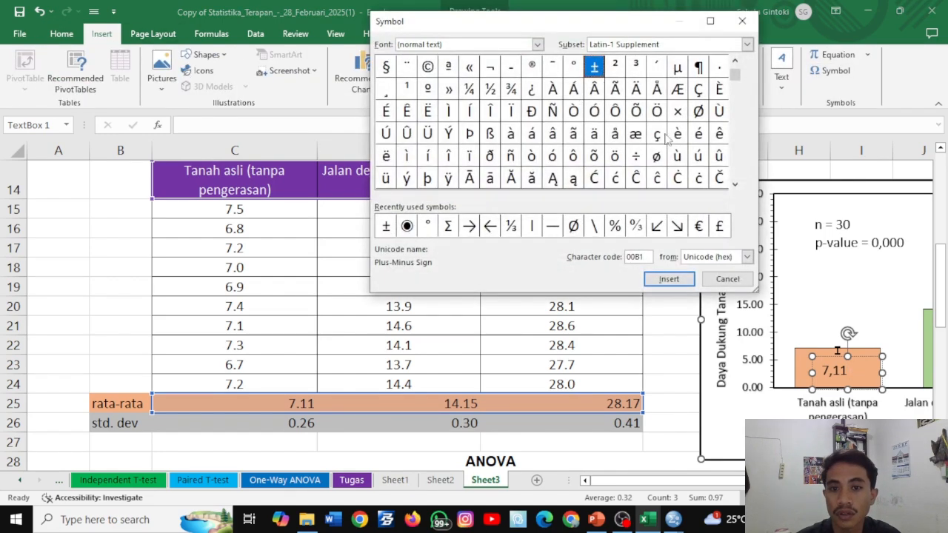
{"action": "left_click", "coordinate": [664, 279]}
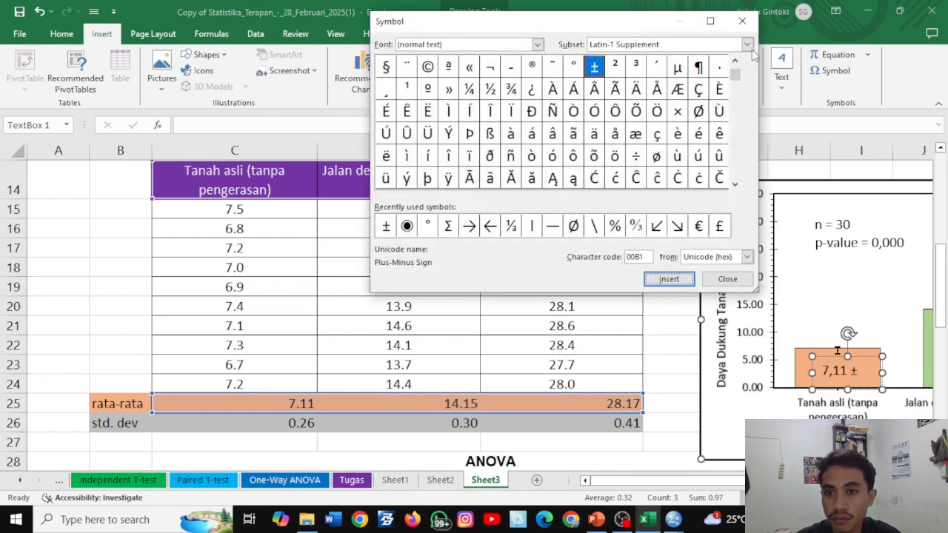
{"action": "left_click", "coordinate": [742, 21]}
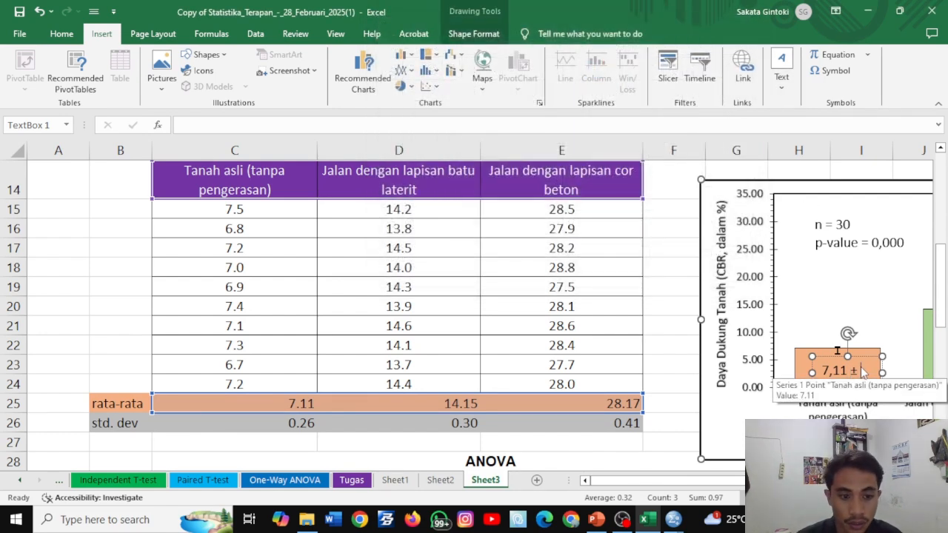
{"action": "type", "text": "0,26"}
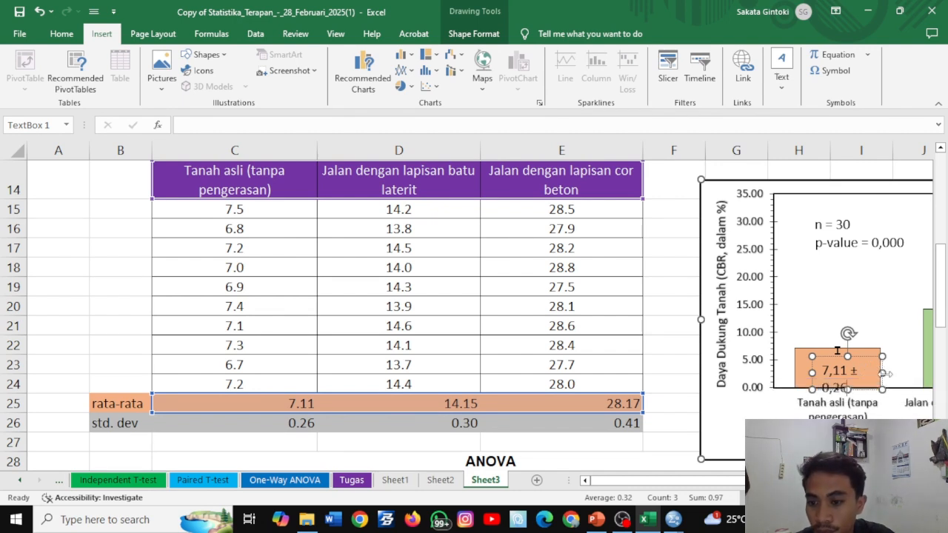
{"action": "left_click_drag", "start_coordinate": [882, 374], "coordinate": [869, 355]}
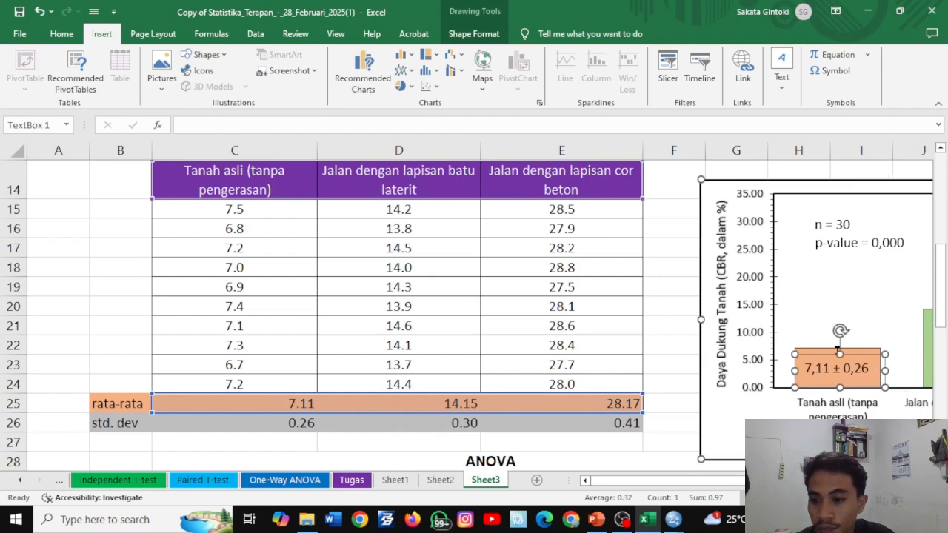
Replace the text on the "Jalan dengan lapisan batu laterit" bar with "14,15 ± 0,30" and fit its box on one line within the bar
{"action": "scroll", "coordinate": [480, 315], "scroll_direction": "right", "scroll_amount": 3}
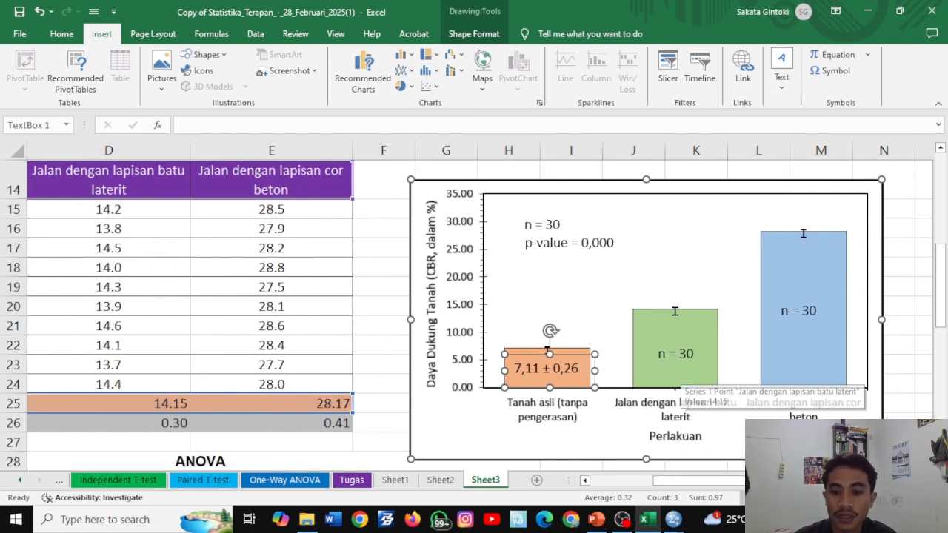
{"action": "left_click", "coordinate": [676, 354]}
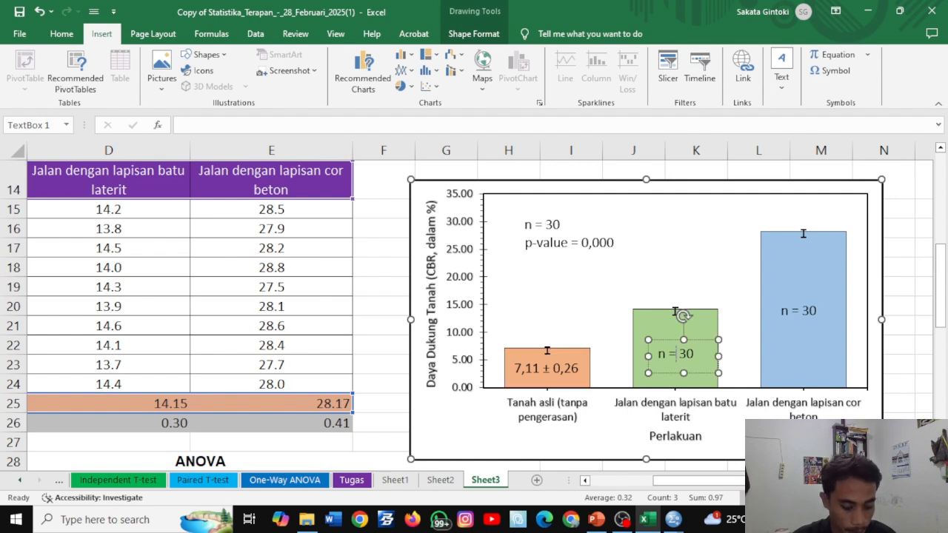
{"action": "triple_click", "coordinate": [676, 355]}
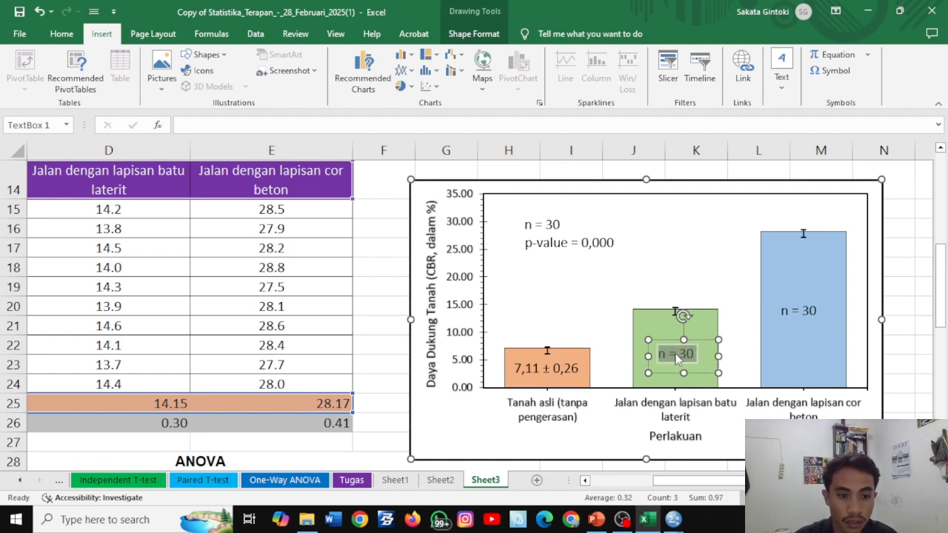
{"action": "type", "text": "14"}
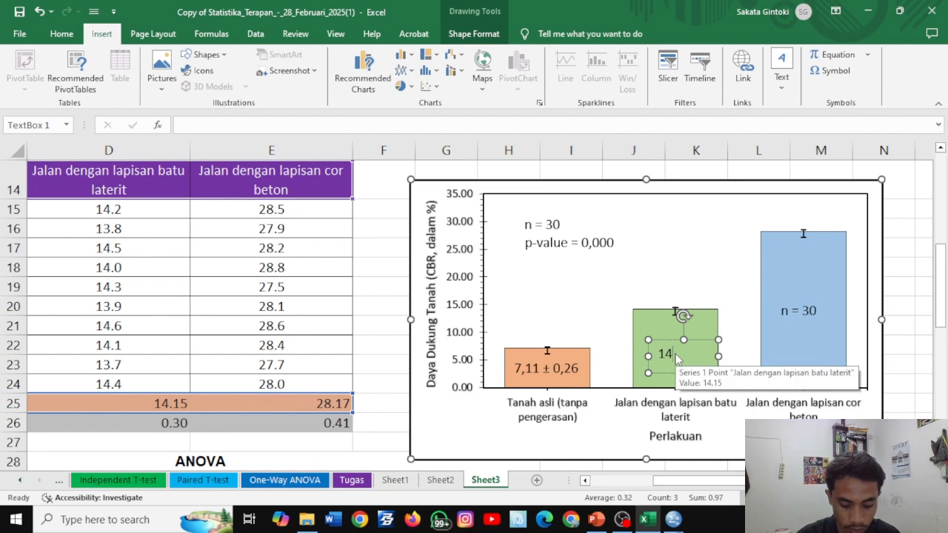
{"action": "type", "text": ",15"}
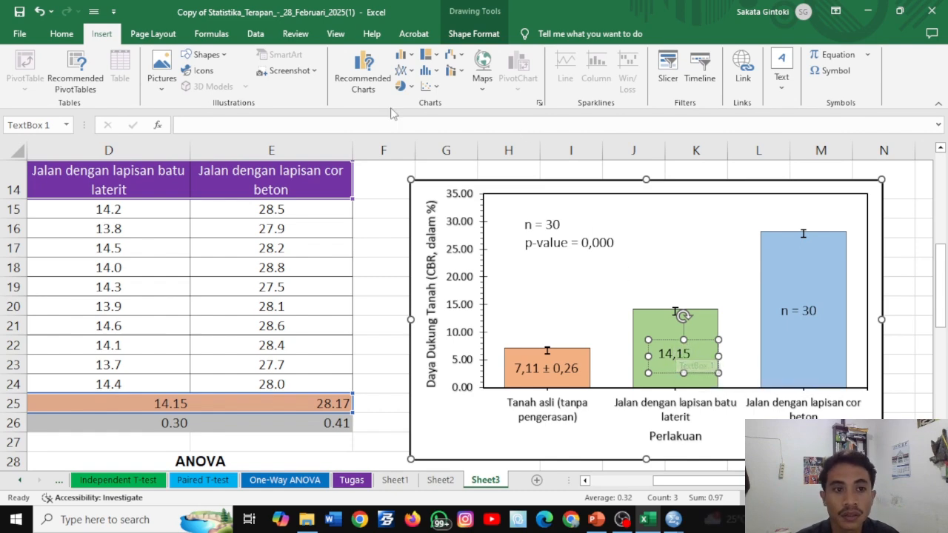
{"action": "left_click", "coordinate": [833, 83]}
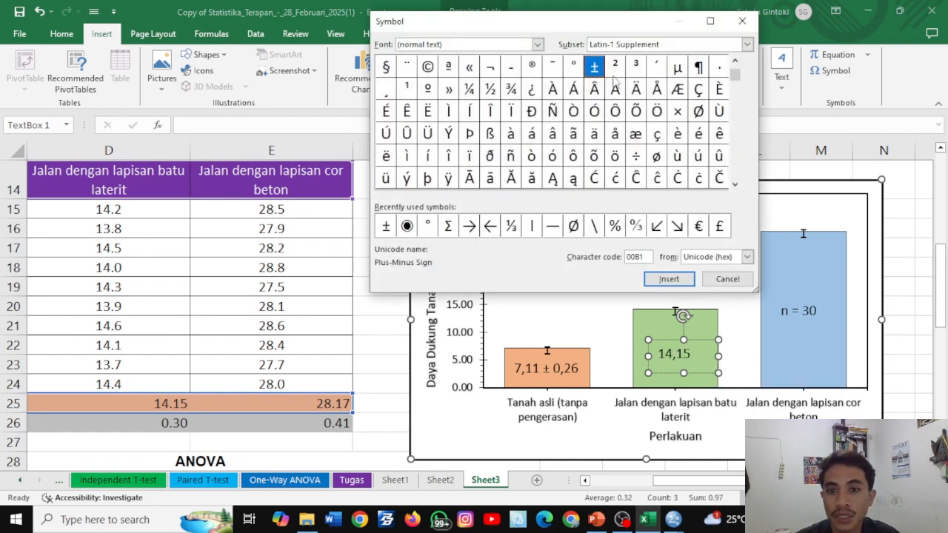
{"action": "left_click", "coordinate": [668, 279]}
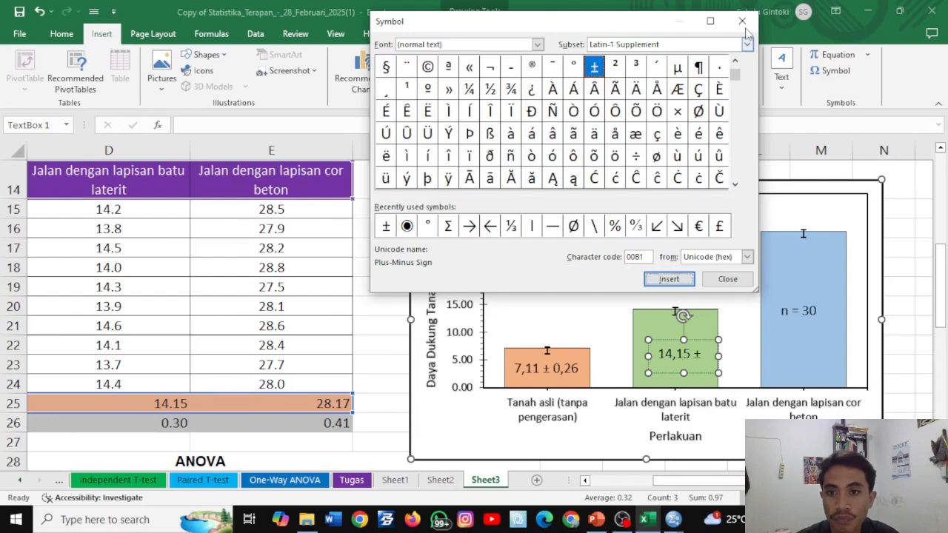
{"action": "left_click", "coordinate": [742, 21]}
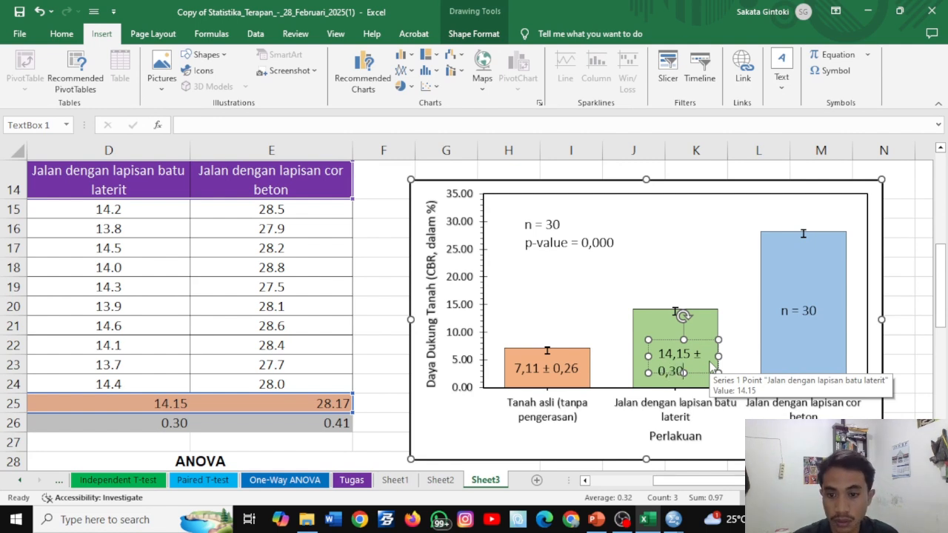
{"action": "left_click_drag", "start_coordinate": [718, 356], "coordinate": [711, 327]}
Replace the text on the "Jalan dengan lapisan cor beton" bar with "28,17 ±0,41", widen its box to one line and move it up within the bar
{"action": "left_click", "coordinate": [802, 311]}
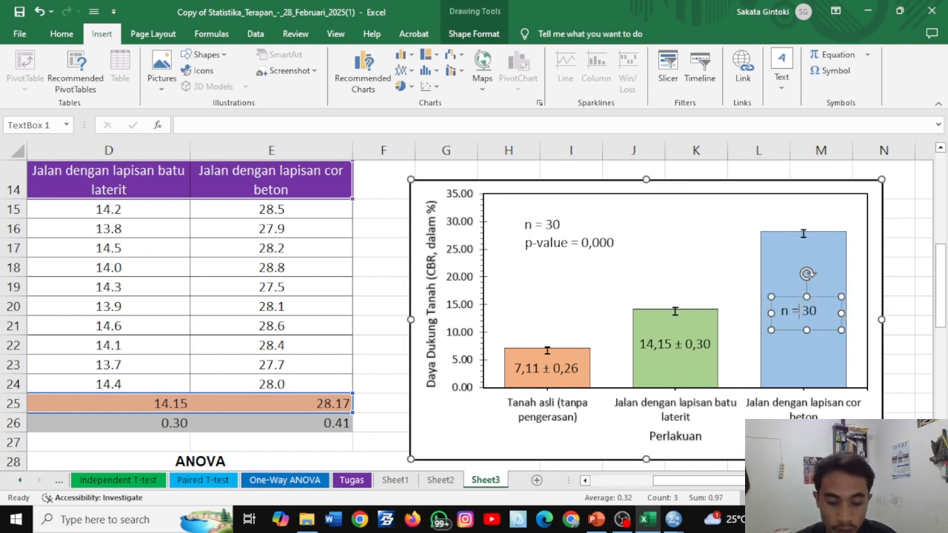
{"action": "key", "text": "ctrl+a"}
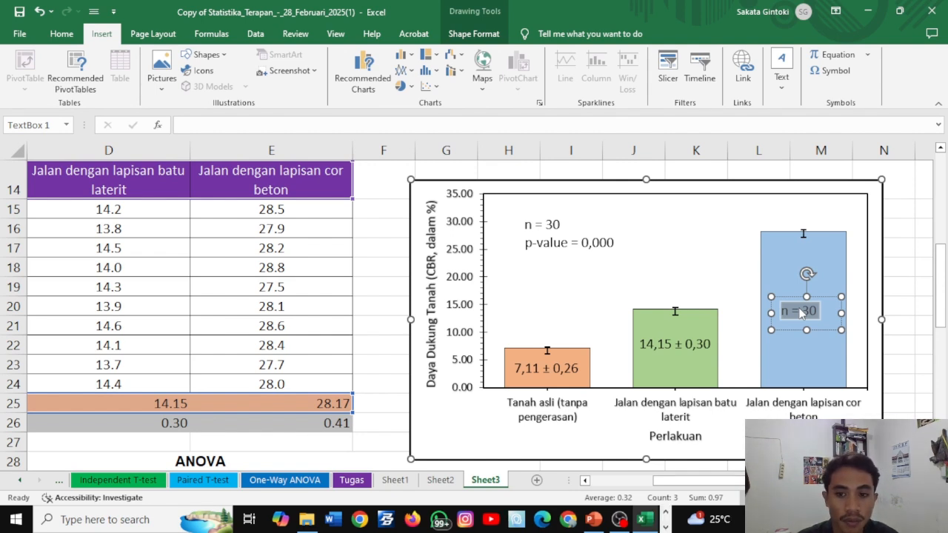
{"action": "type", "text": "2"}
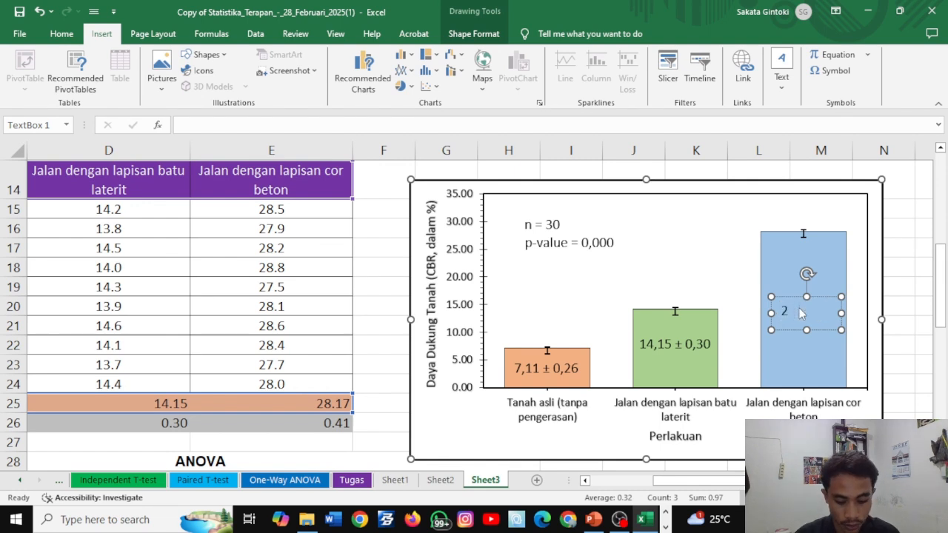
{"action": "type", "text": "8,17"}
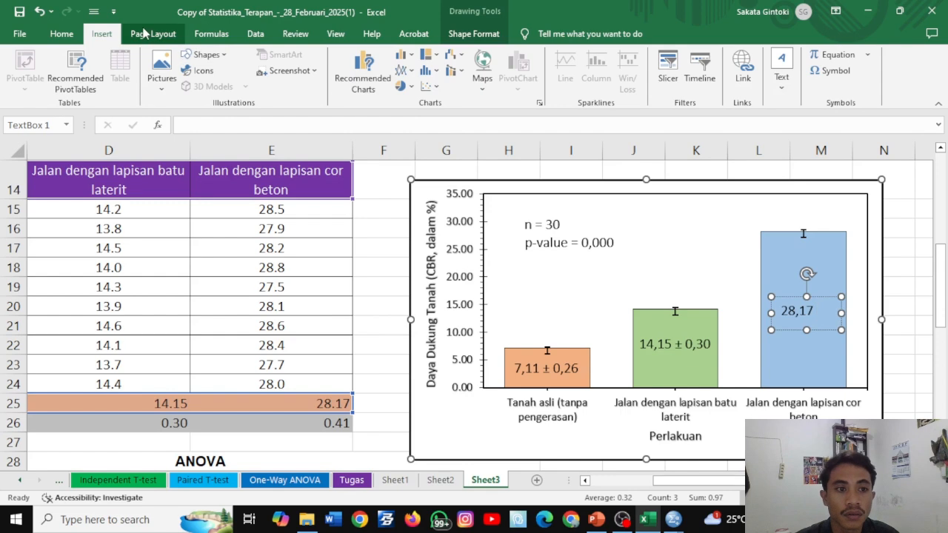
{"action": "left_click", "coordinate": [831, 71]}
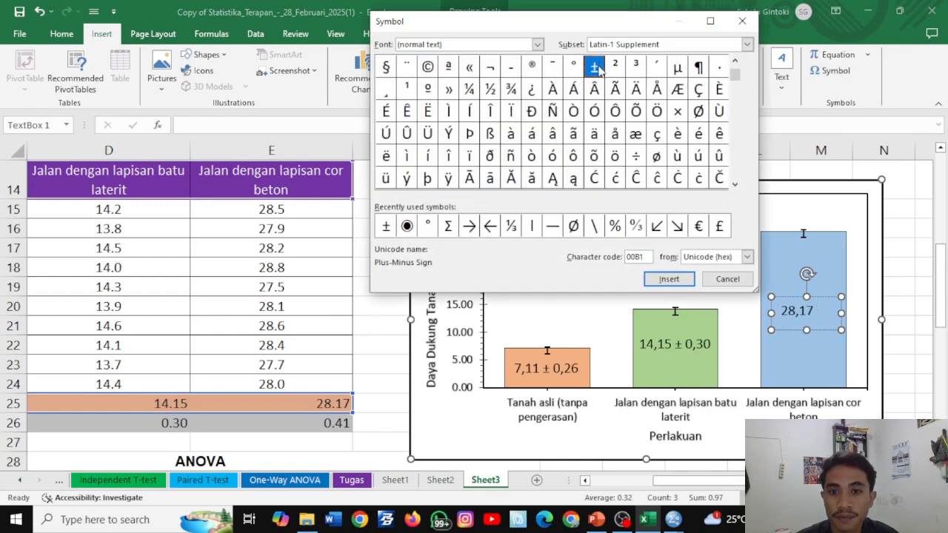
{"action": "left_click", "coordinate": [669, 278]}
{"action": "left_click", "coordinate": [742, 21]}
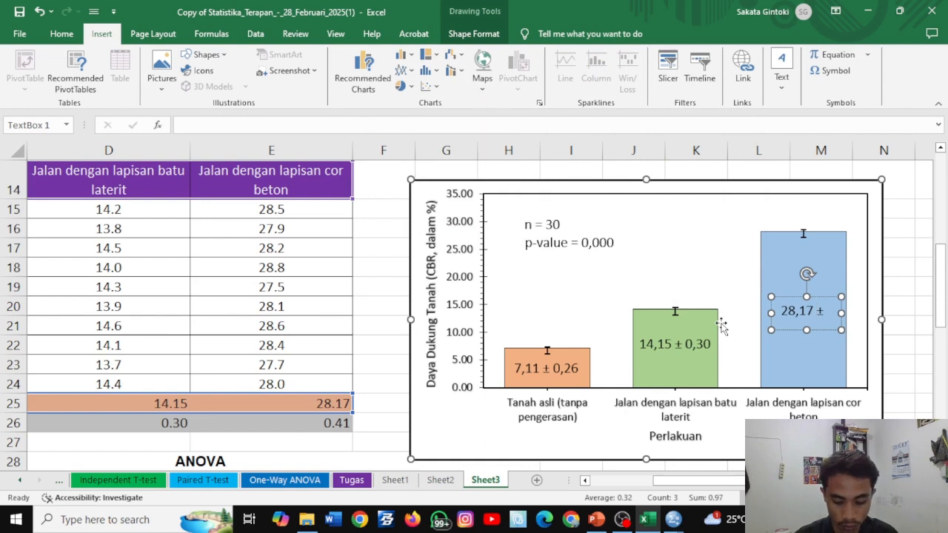
{"action": "type", "text": "0,41"}
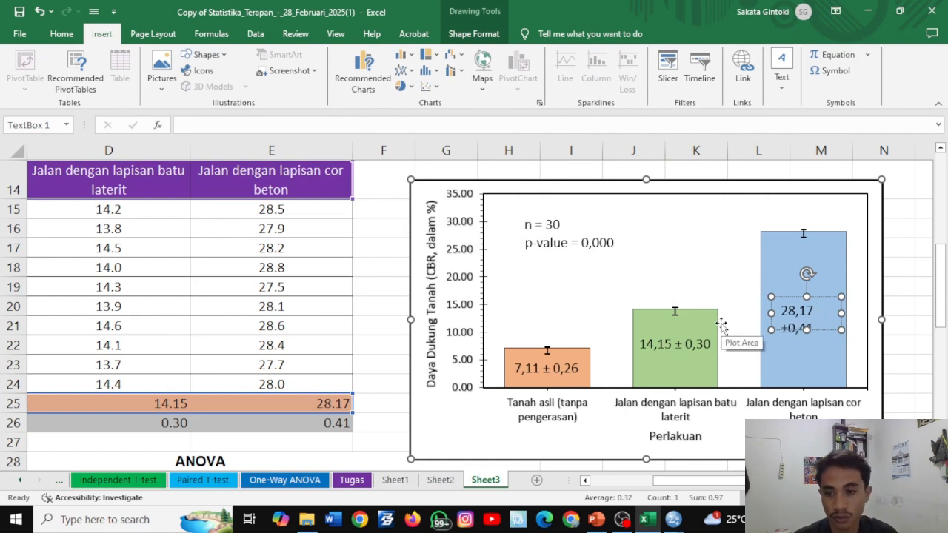
{"action": "left_click_drag", "start_coordinate": [844, 311], "coordinate": [837, 273]}
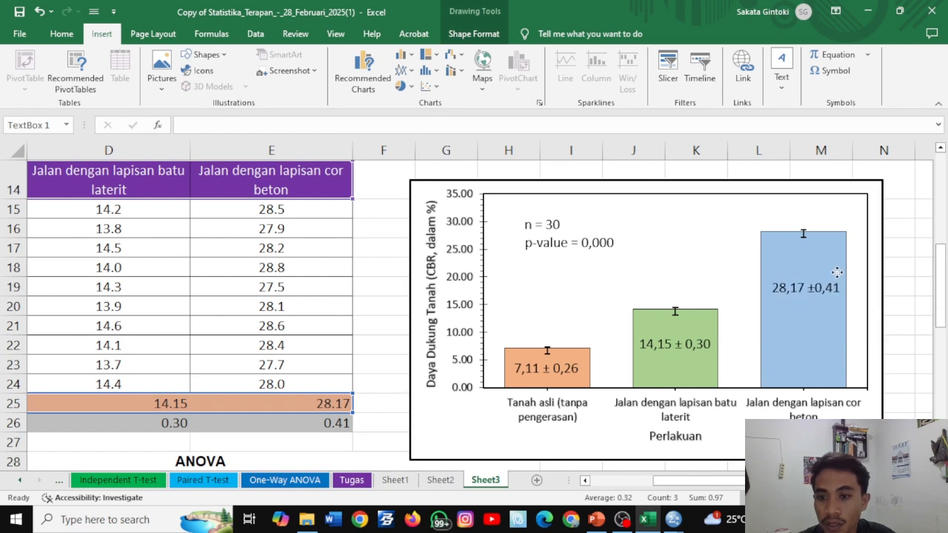
Duplicate the "n = 30" text box and place the copy above the "Jalan dengan lapisan cor beton" bar
{"action": "left_click", "coordinate": [918, 252]}
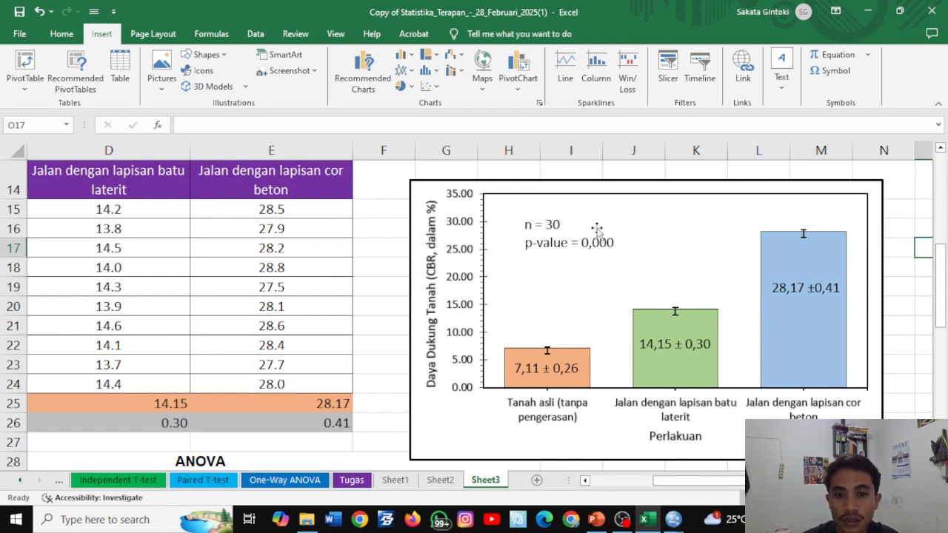
{"action": "left_click", "coordinate": [555, 225]}
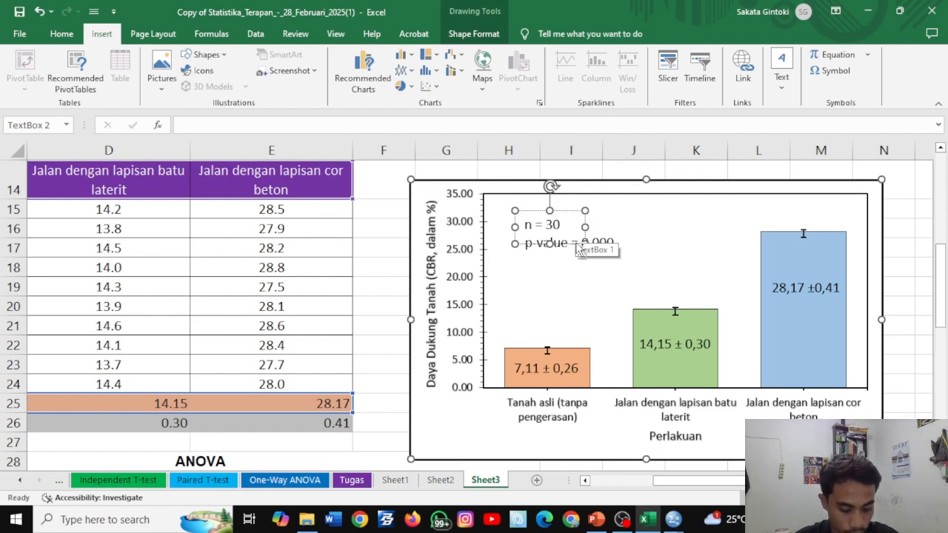
{"action": "key", "text": "ctrl+v"}
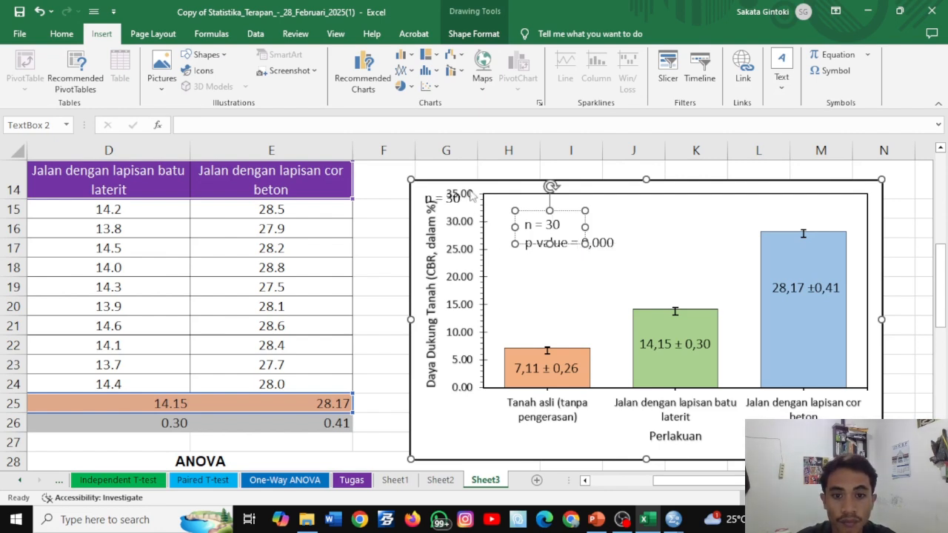
{"action": "left_click", "coordinate": [453, 199]}
{"action": "left_click_drag", "start_coordinate": [466, 219], "coordinate": [828, 231]}
Place two more copies of the "n = 30" text box above the "Jalan dengan lapisan batu laterit" and "Tanah asli" bars
{"action": "left_click", "coordinate": [468, 217]}
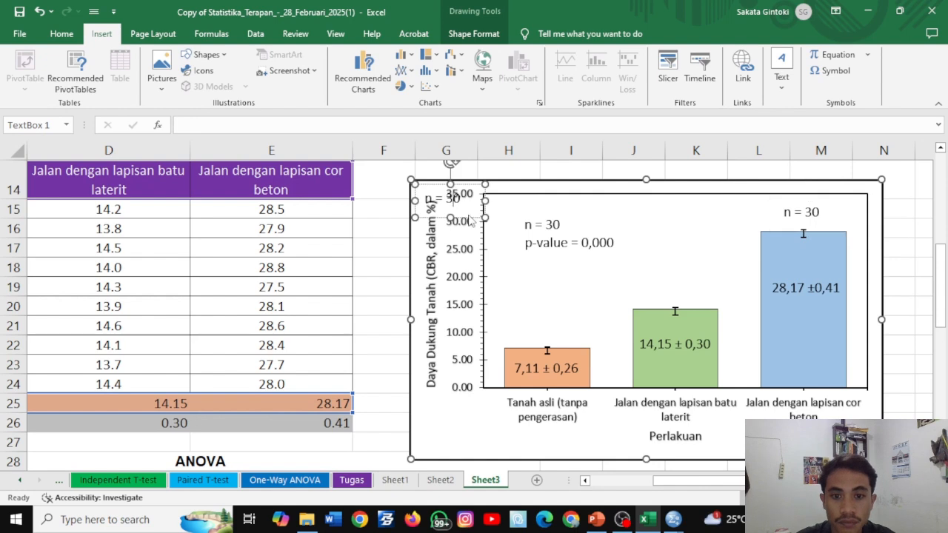
{"action": "left_click_drag", "start_coordinate": [468, 215], "coordinate": [699, 307]}
{"action": "key", "text": "ctrl+v"}
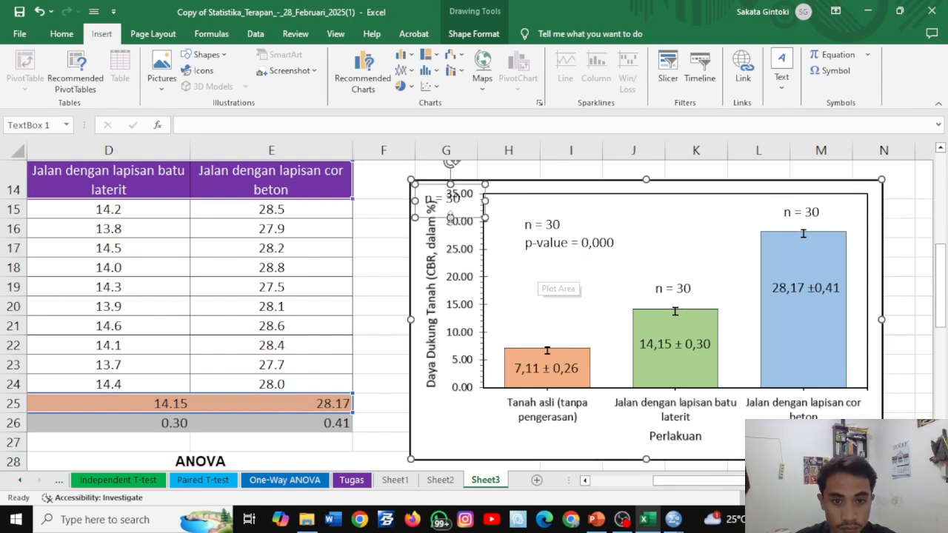
{"action": "left_click_drag", "start_coordinate": [468, 221], "coordinate": [574, 343]}
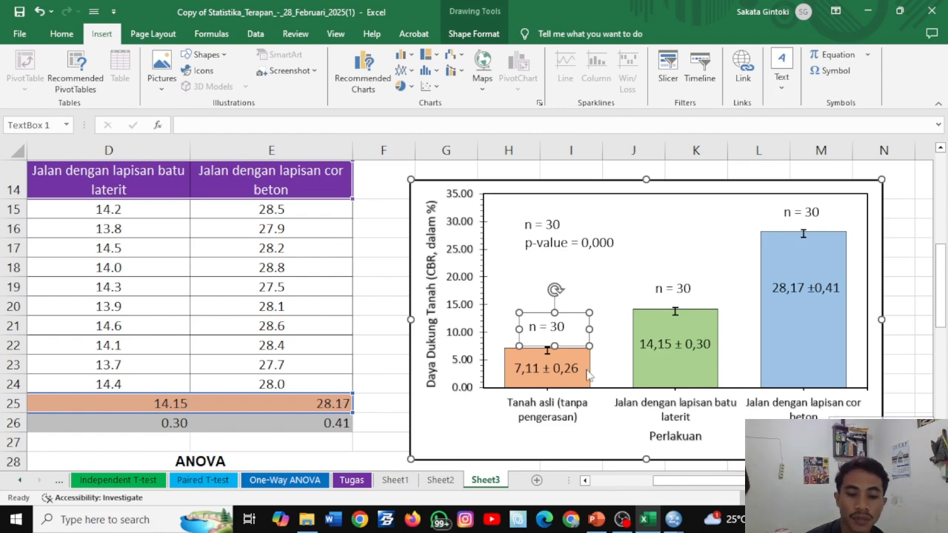
Replace the copied text above the "Jalan dengan lapisan cor beton" bar with "a", then narrow its box and centre it over the bar
{"action": "scroll", "coordinate": [345, 396], "scroll_direction": "down", "scroll_amount": 1}
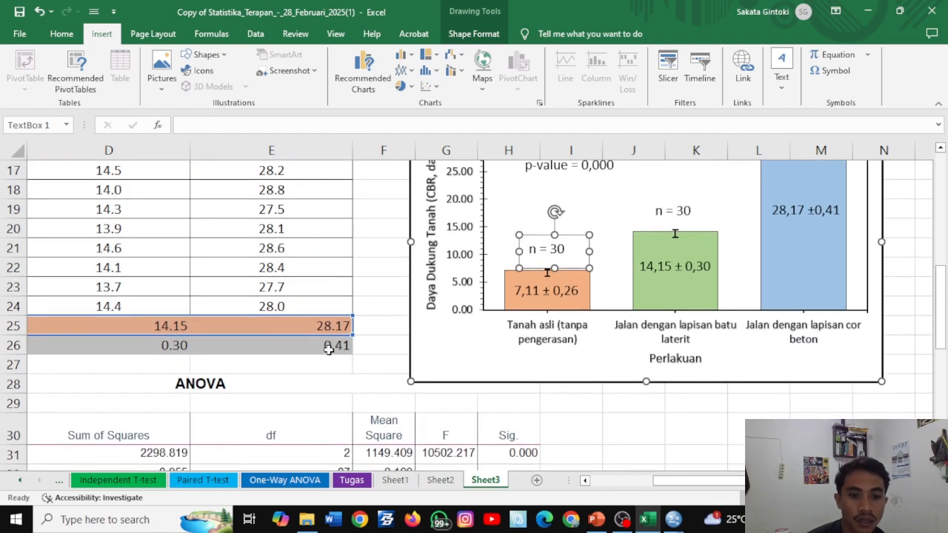
{"action": "scroll", "coordinate": [678, 390], "scroll_direction": "up", "scroll_amount": 1}
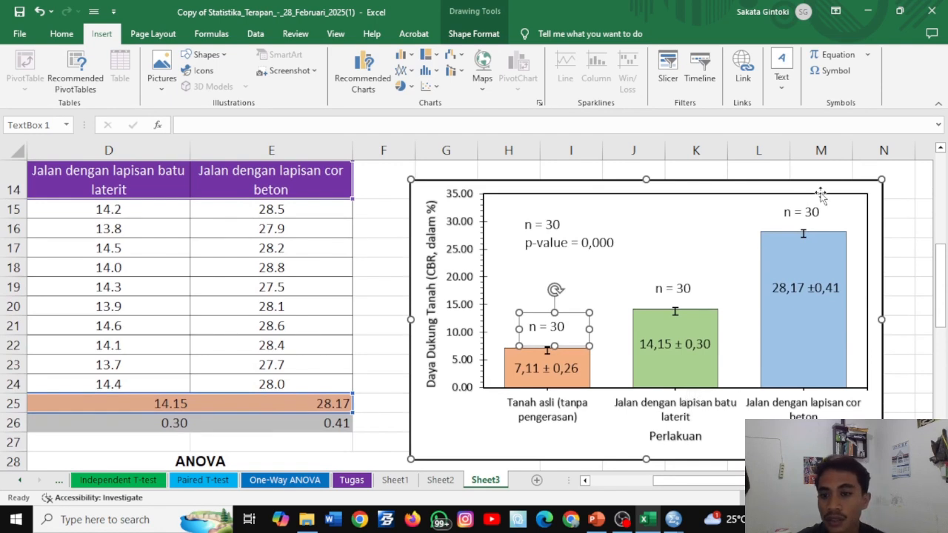
{"action": "left_click", "coordinate": [815, 211]}
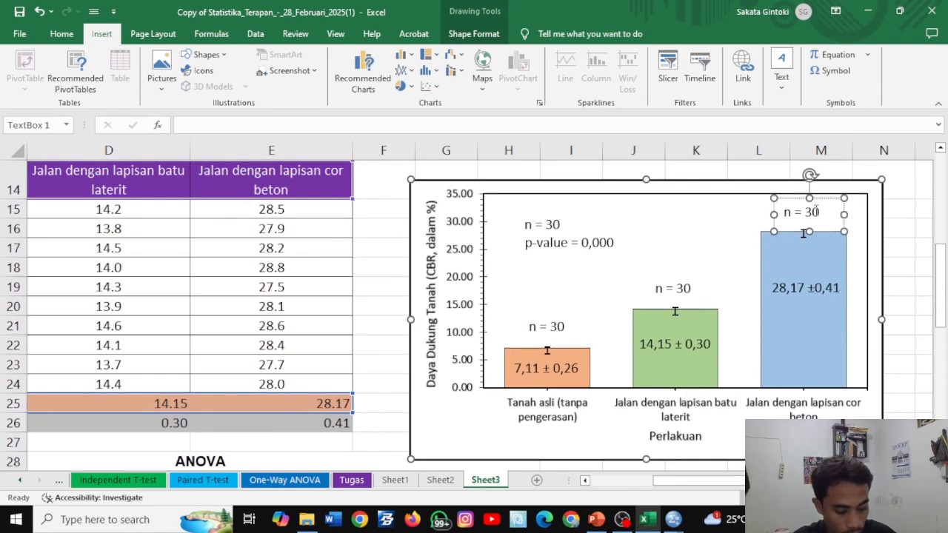
{"action": "key", "text": "ctrl+a"}
{"action": "type", "text": "a"}
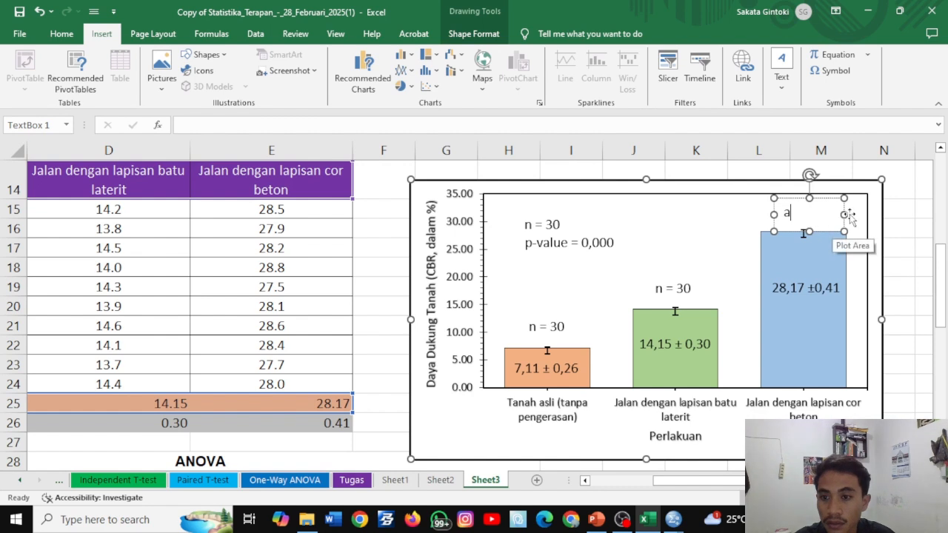
{"action": "left_click_drag", "start_coordinate": [844, 215], "coordinate": [823, 209]}
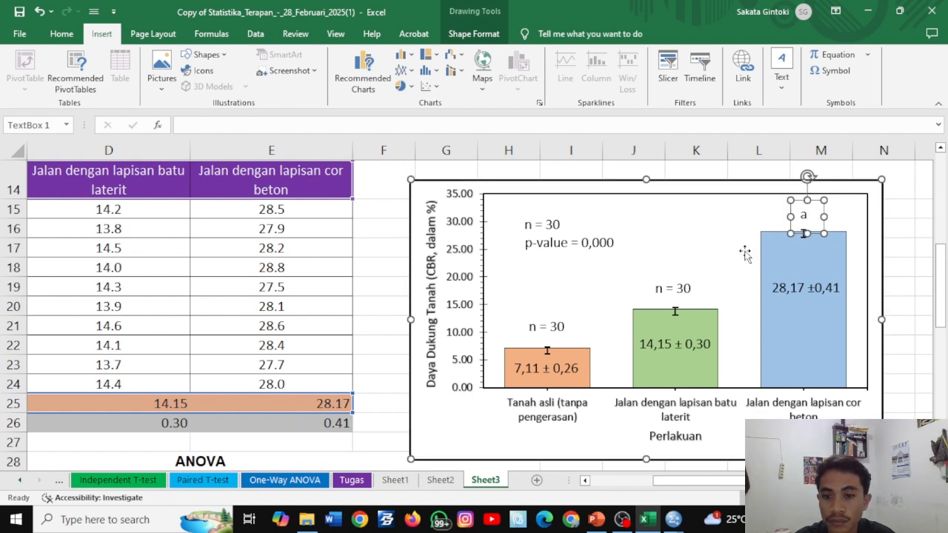
Replace the copied text above the "Jalan dengan lapisan batu laterit" bar with "b" and centre its box over the bar
{"action": "left_click", "coordinate": [664, 285]}
{"action": "key", "text": "ctrl+a"}
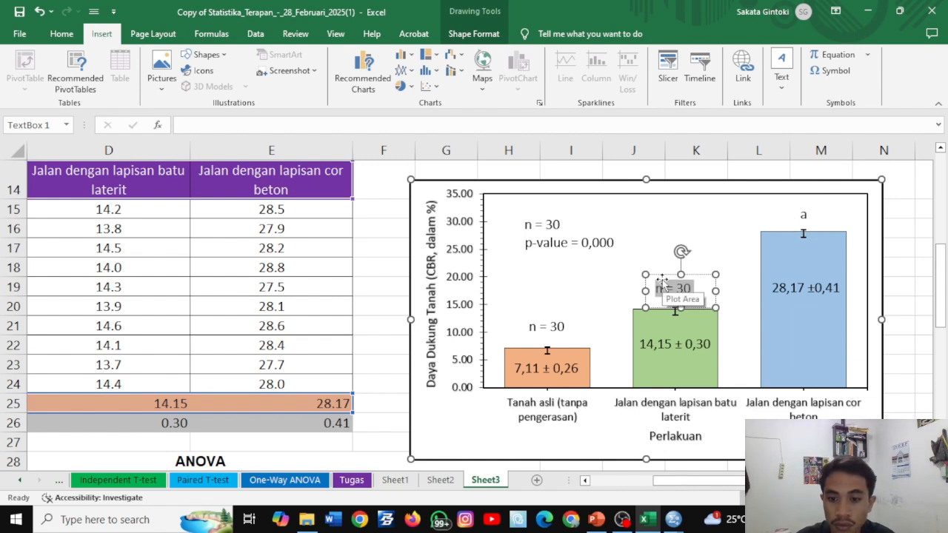
{"action": "type", "text": "b"}
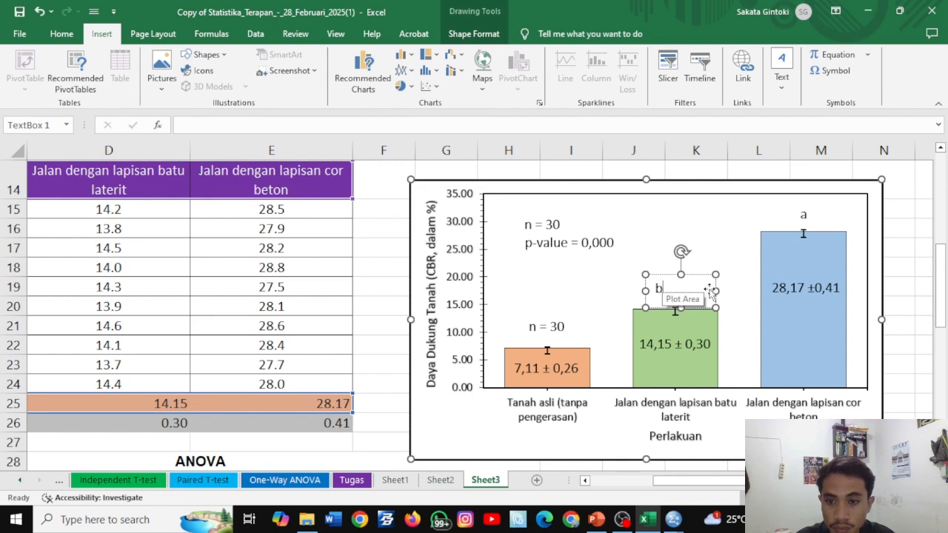
{"action": "mouse_move", "coordinate": [708, 291]}
{"action": "left_mouse_down"}
{"action": "mouse_move", "coordinate": [683, 290]}
{"action": "mouse_move", "coordinate": [696, 282]}
{"action": "left_mouse_up"}
Replace the copied text above the "Tanah asli" bar with "c", then narrow its box and centre it over the bar
{"action": "left_click", "coordinate": [557, 326]}
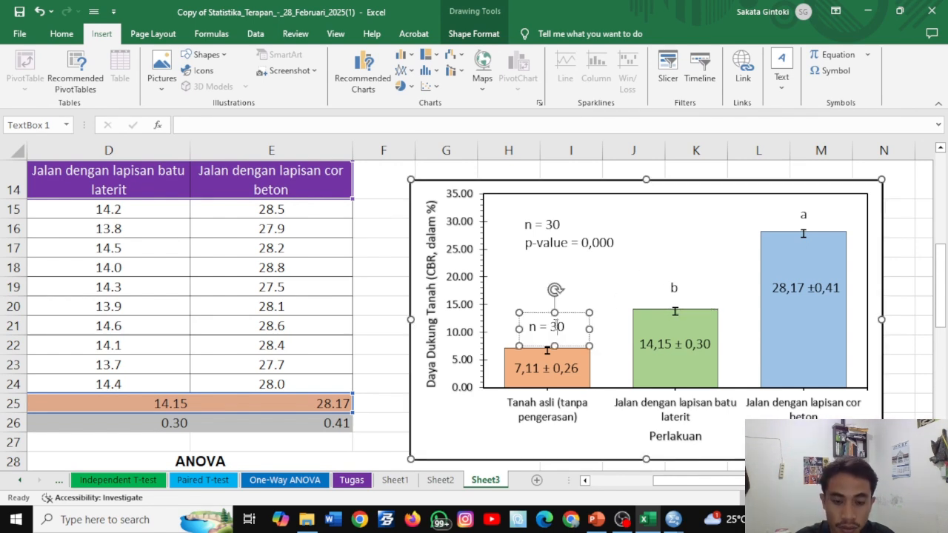
{"action": "triple_click", "coordinate": [554, 328]}
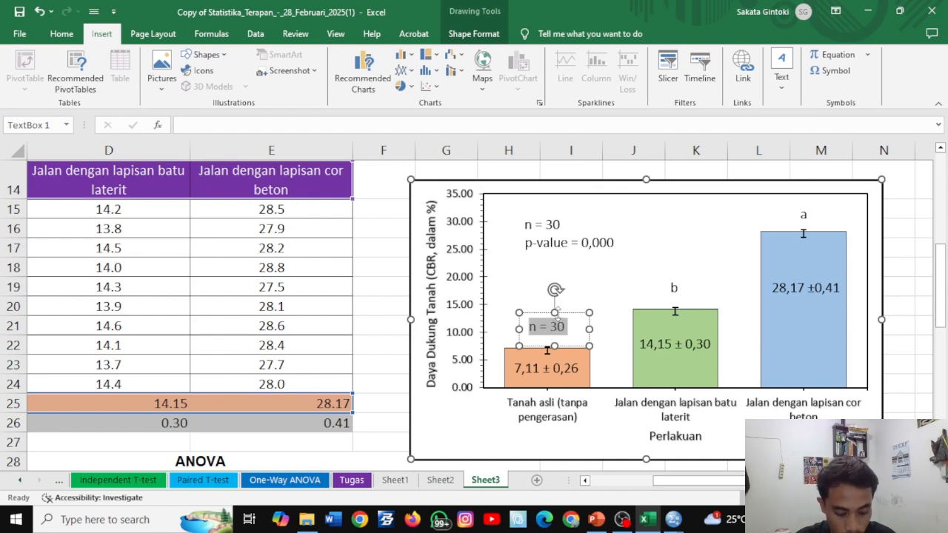
{"action": "type", "text": "c"}
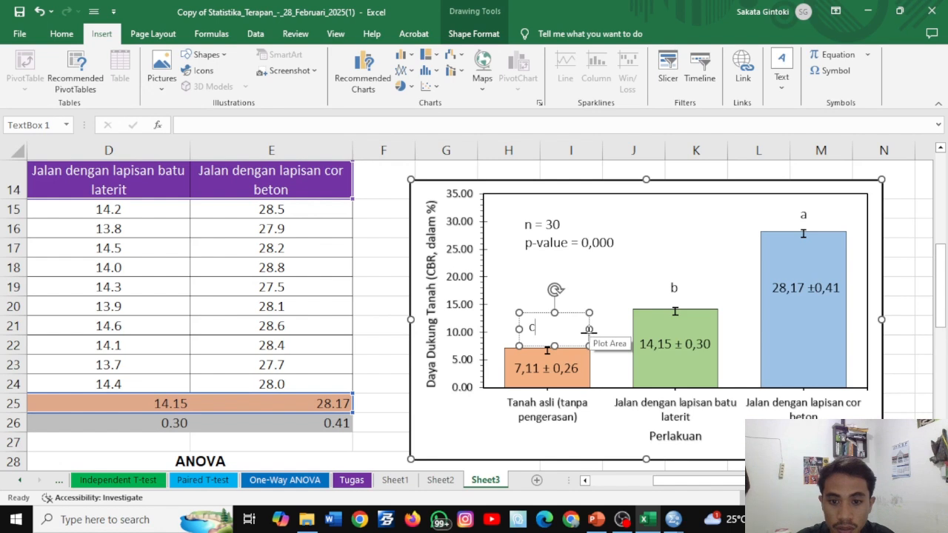
{"action": "mouse_move", "coordinate": [589, 330]}
{"action": "left_mouse_down"}
{"action": "mouse_move", "coordinate": [555, 326]}
{"action": "mouse_move", "coordinate": [574, 325]}
{"action": "left_mouse_up"}
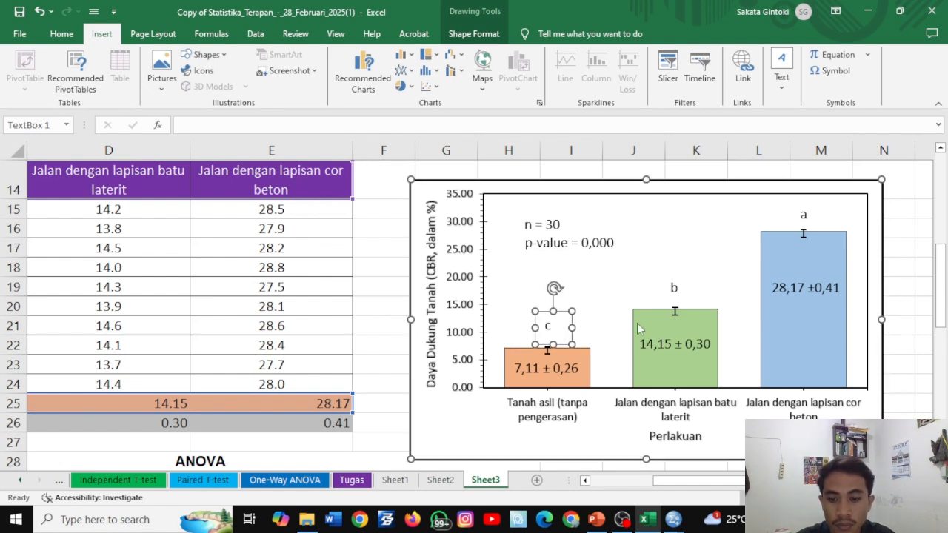
{"action": "left_click", "coordinate": [861, 345]}
Review the annotated chart together with the problem statement, the CBR data table and the ANOVA results
{"action": "scroll", "coordinate": [474, 306], "scroll_direction": "down", "scroll_amount": 4}
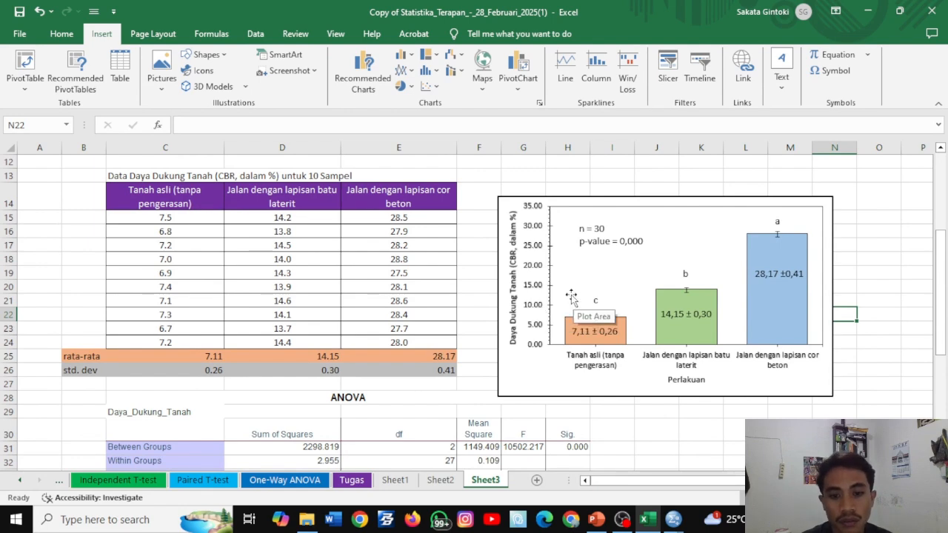
{"action": "scroll", "coordinate": [572, 300], "scroll_direction": "down", "scroll_amount": 1}
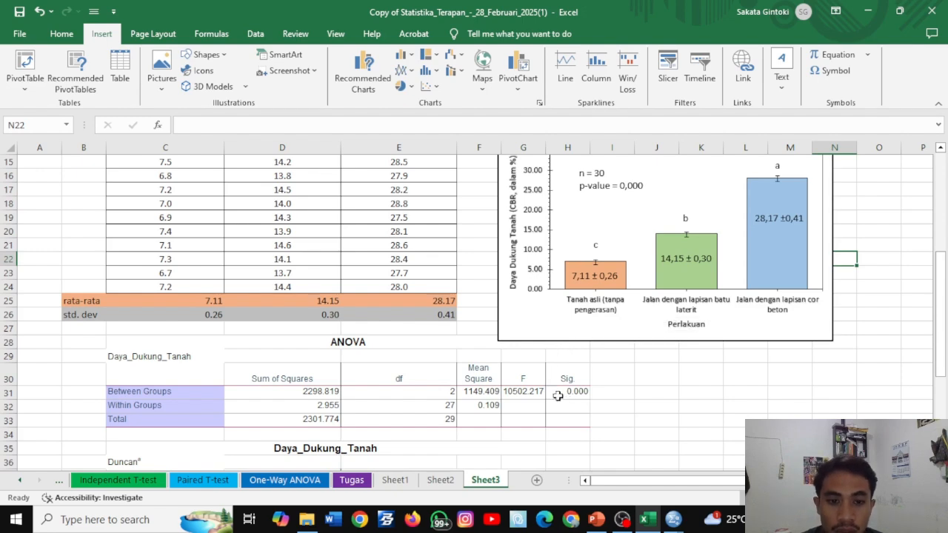
{"action": "scroll", "coordinate": [421, 310], "scroll_direction": "up", "scroll_amount": 1}
{"action": "scroll", "coordinate": [296, 256], "scroll_direction": "up", "scroll_amount": 4}
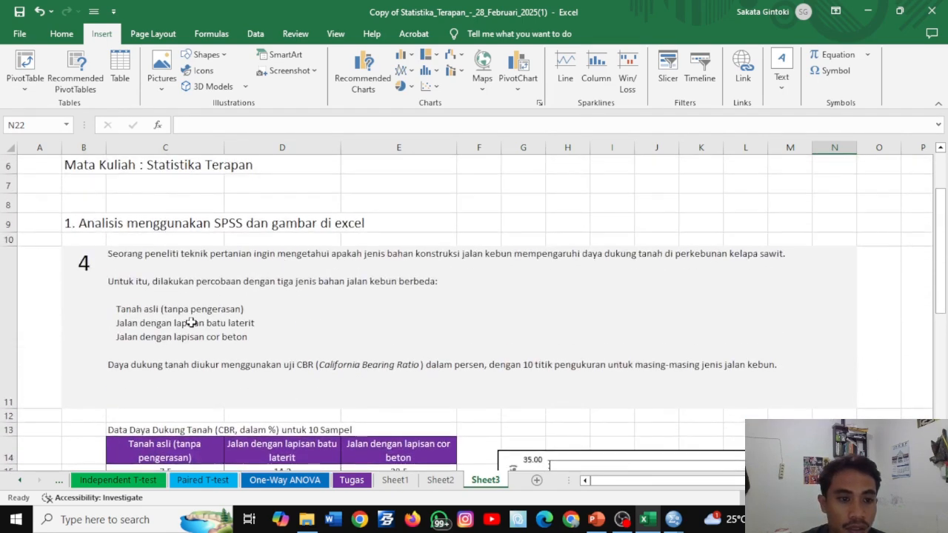
{"action": "scroll", "coordinate": [158, 323], "scroll_direction": "down", "scroll_amount": 4}
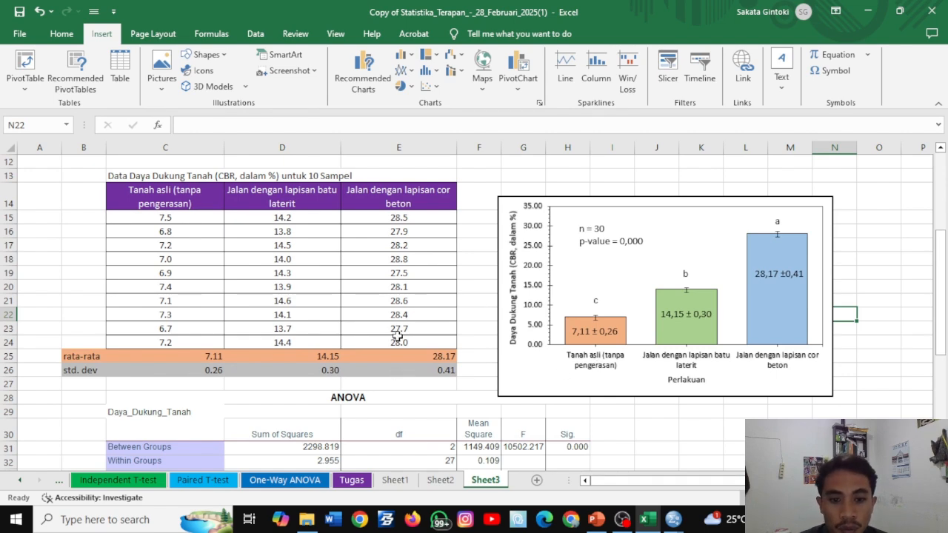
{"action": "scroll", "coordinate": [452, 339], "scroll_direction": "down", "scroll_amount": 2}
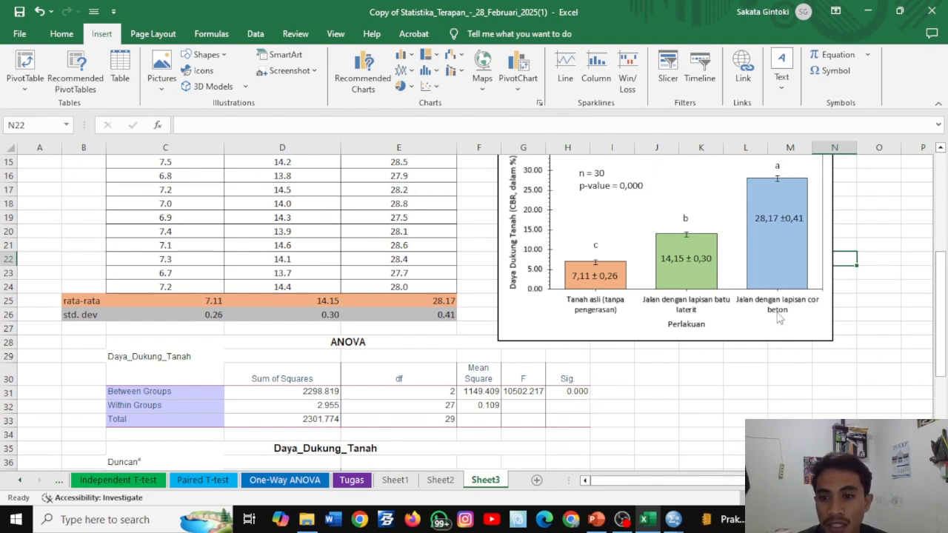
{"action": "scroll", "coordinate": [778, 318], "scroll_direction": "up", "scroll_amount": 2}
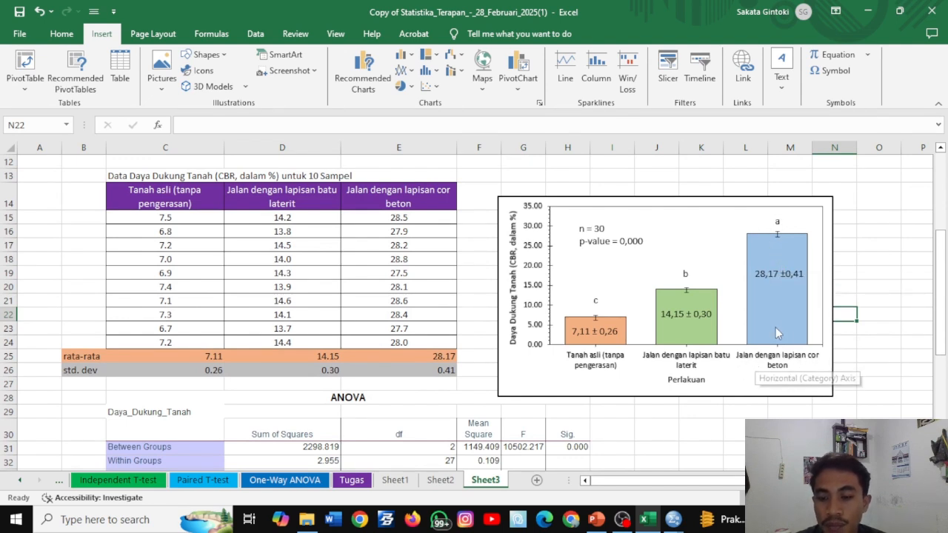
{"action": "mouse_move", "coordinate": [776, 331]}
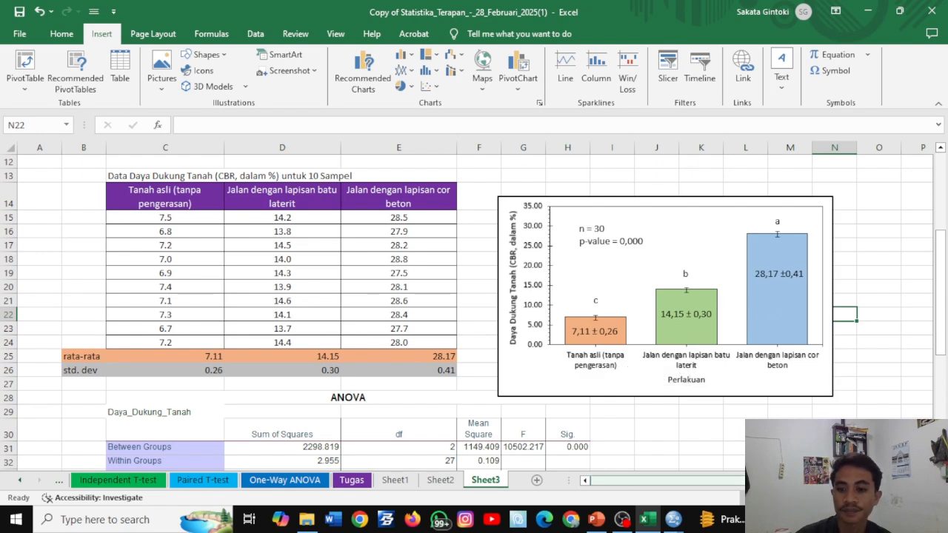
{"action": "scroll", "coordinate": [626, 366], "scroll_direction": "down", "scroll_amount": 1, "text": "ctrl"}
{"action": "left_click", "coordinate": [824, 497]}
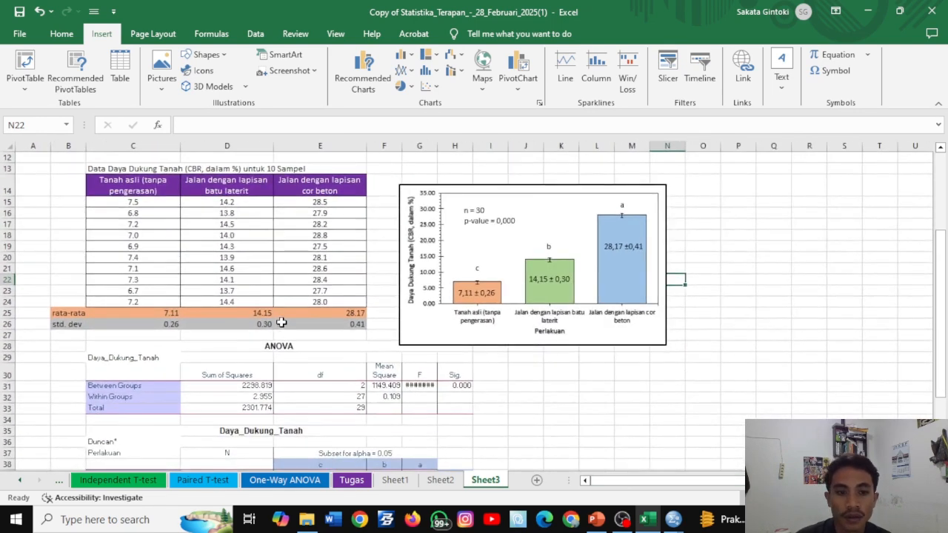
{"action": "scroll", "coordinate": [282, 322], "scroll_direction": "up", "scroll_amount": 2}
{"action": "scroll", "coordinate": [281, 322], "scroll_direction": "down", "scroll_amount": 1}
{"action": "scroll", "coordinate": [281, 323], "scroll_direction": "down", "scroll_amount": 2}
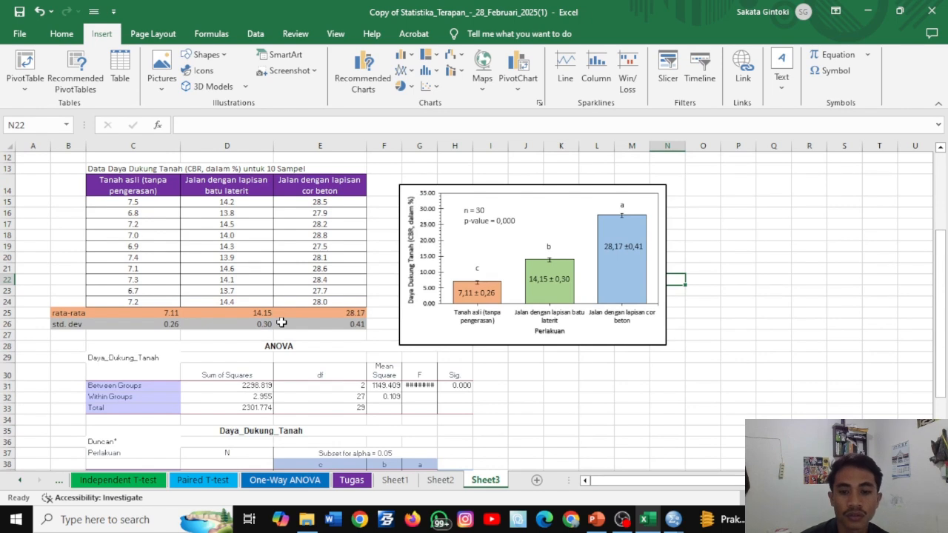